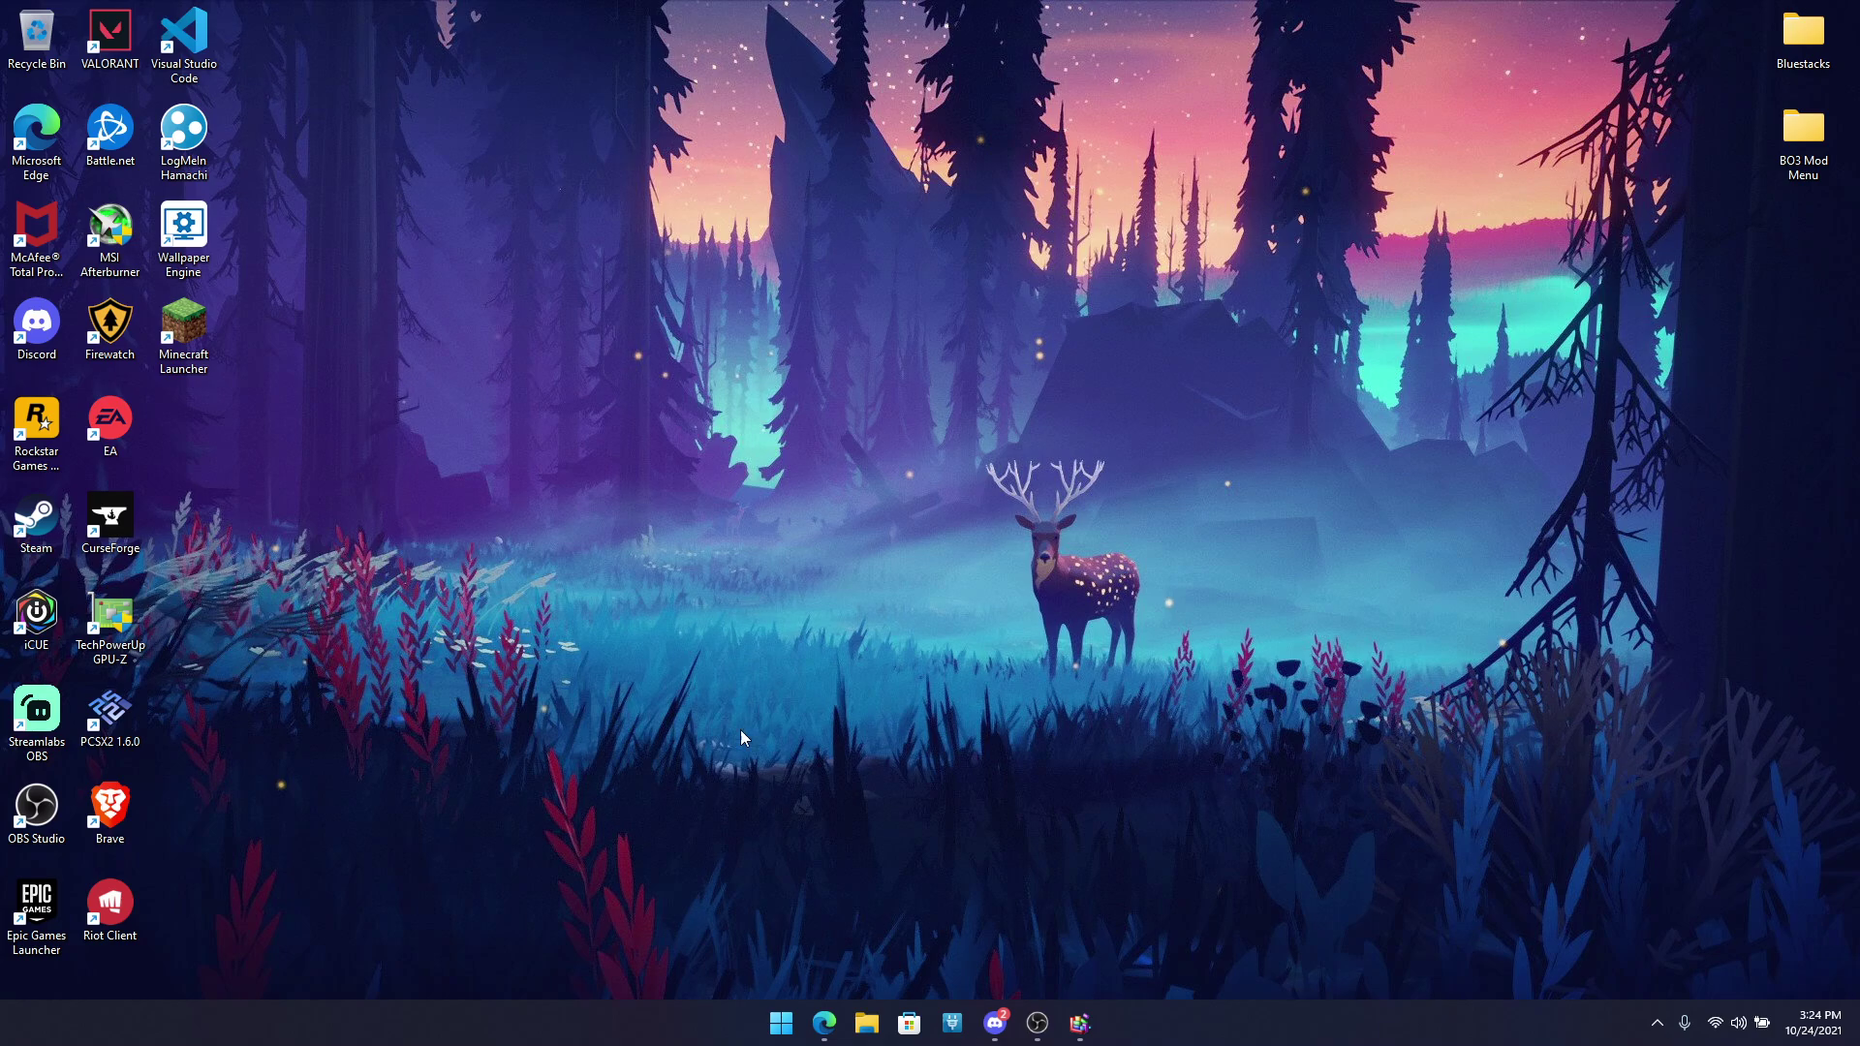
# Step: Open Edge, load the bookmarked Windows 11 known issues page, and find its summary table of known issues
pyautogui.click(823, 1023)
pyautogui.click(292, 16)
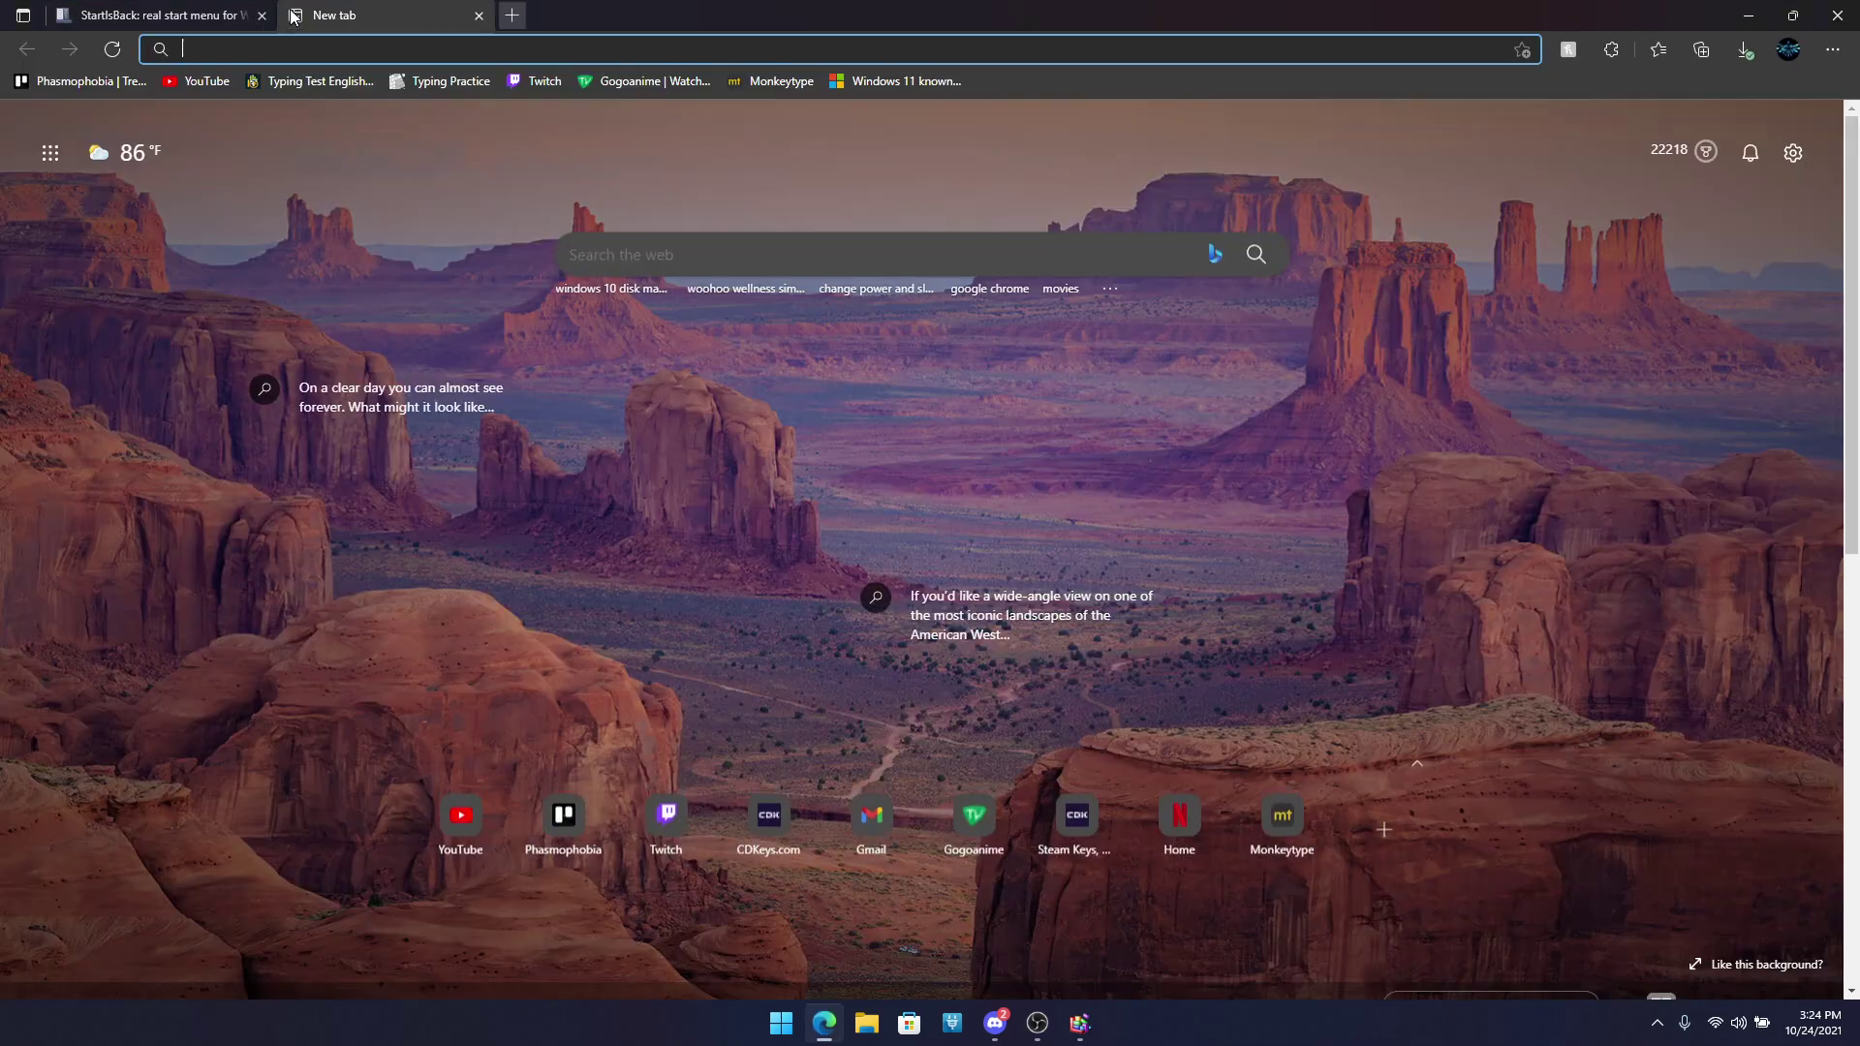
pyautogui.click(876, 80)
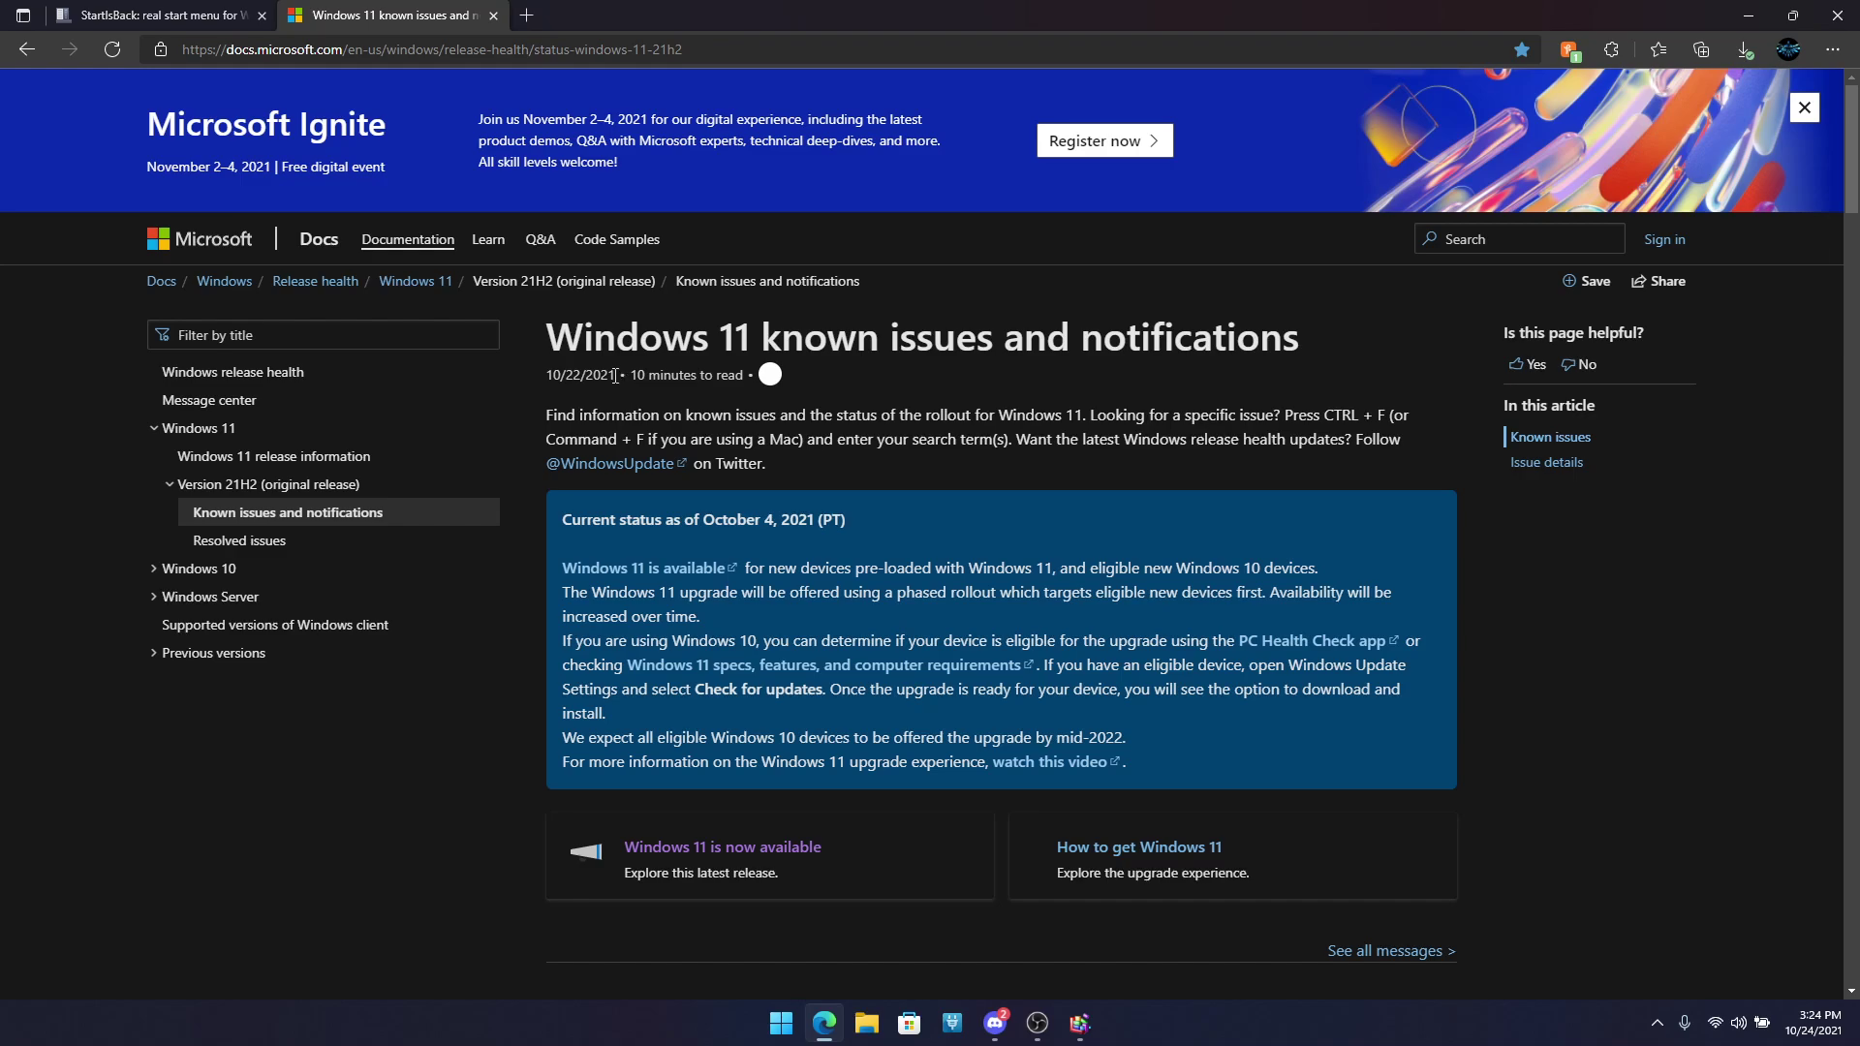
pyautogui.scroll(-10, 616, 382)
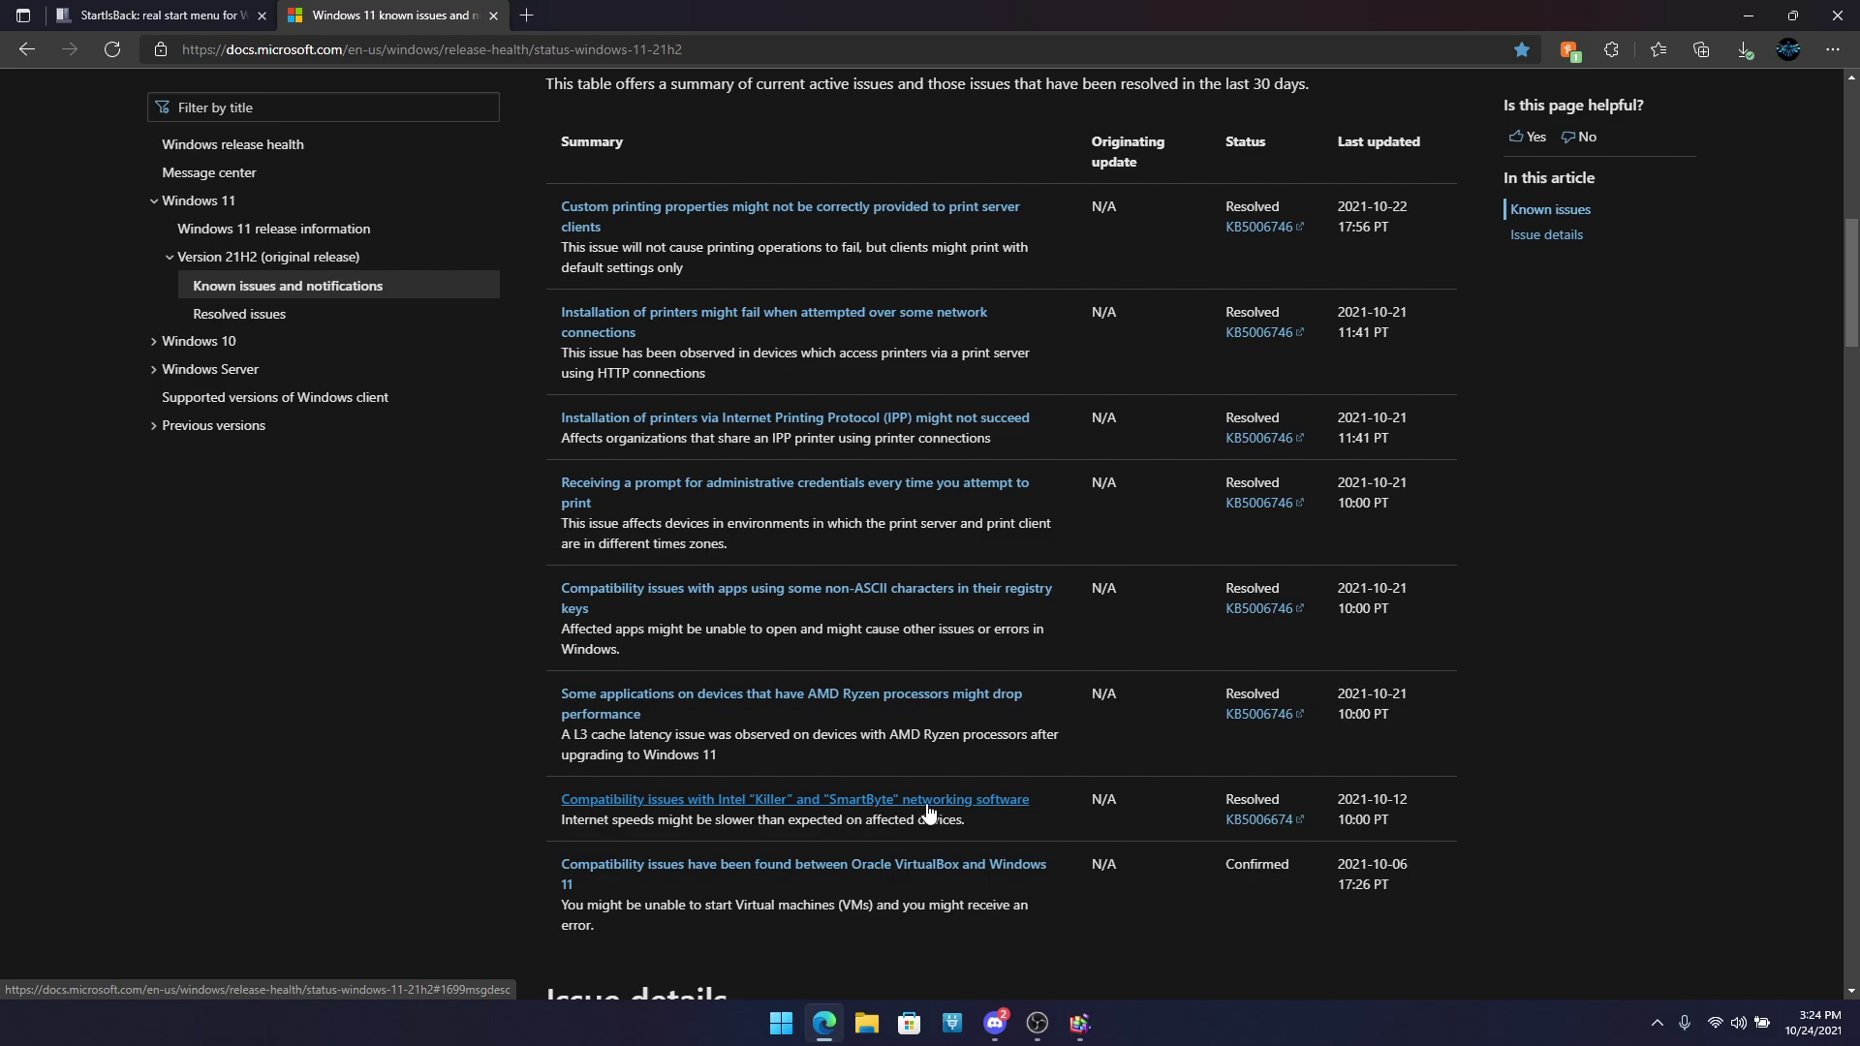
# Step: Search the computer for "killer" and open Killer Control Center
pyautogui.click(781, 1024)
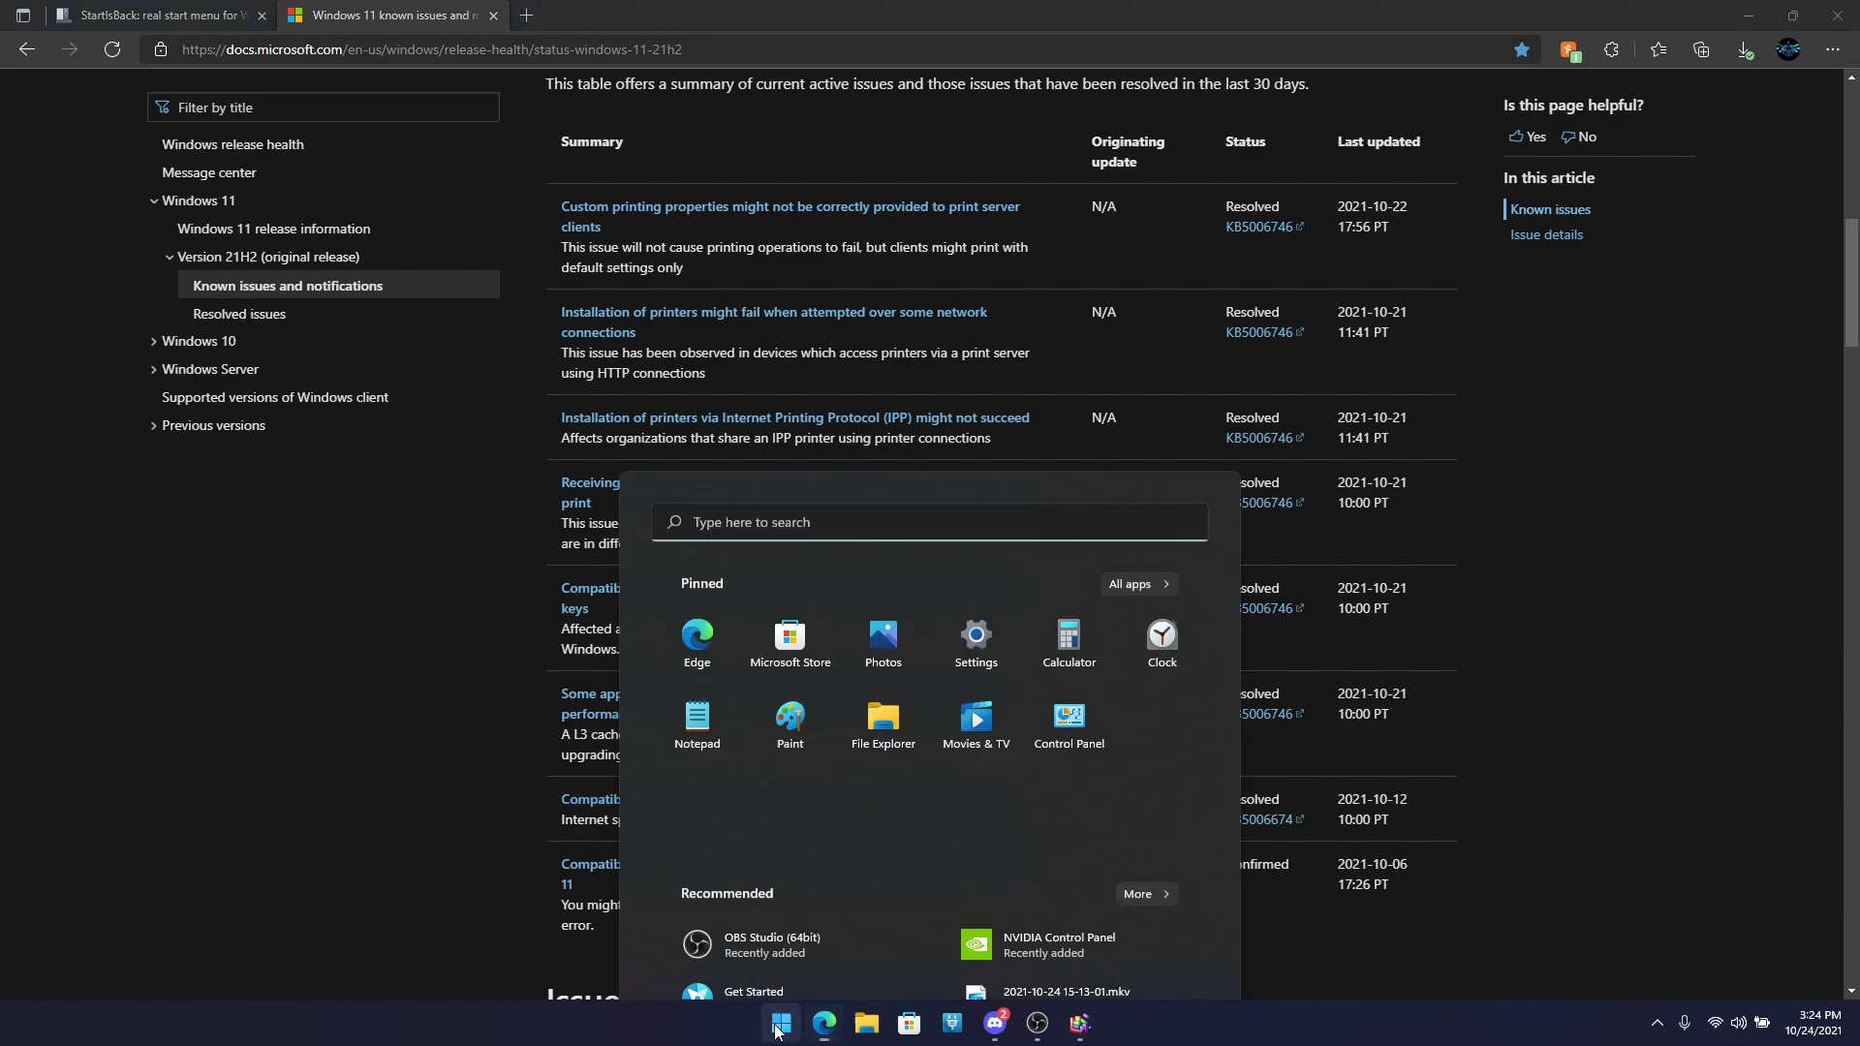
pyautogui.write('killer')
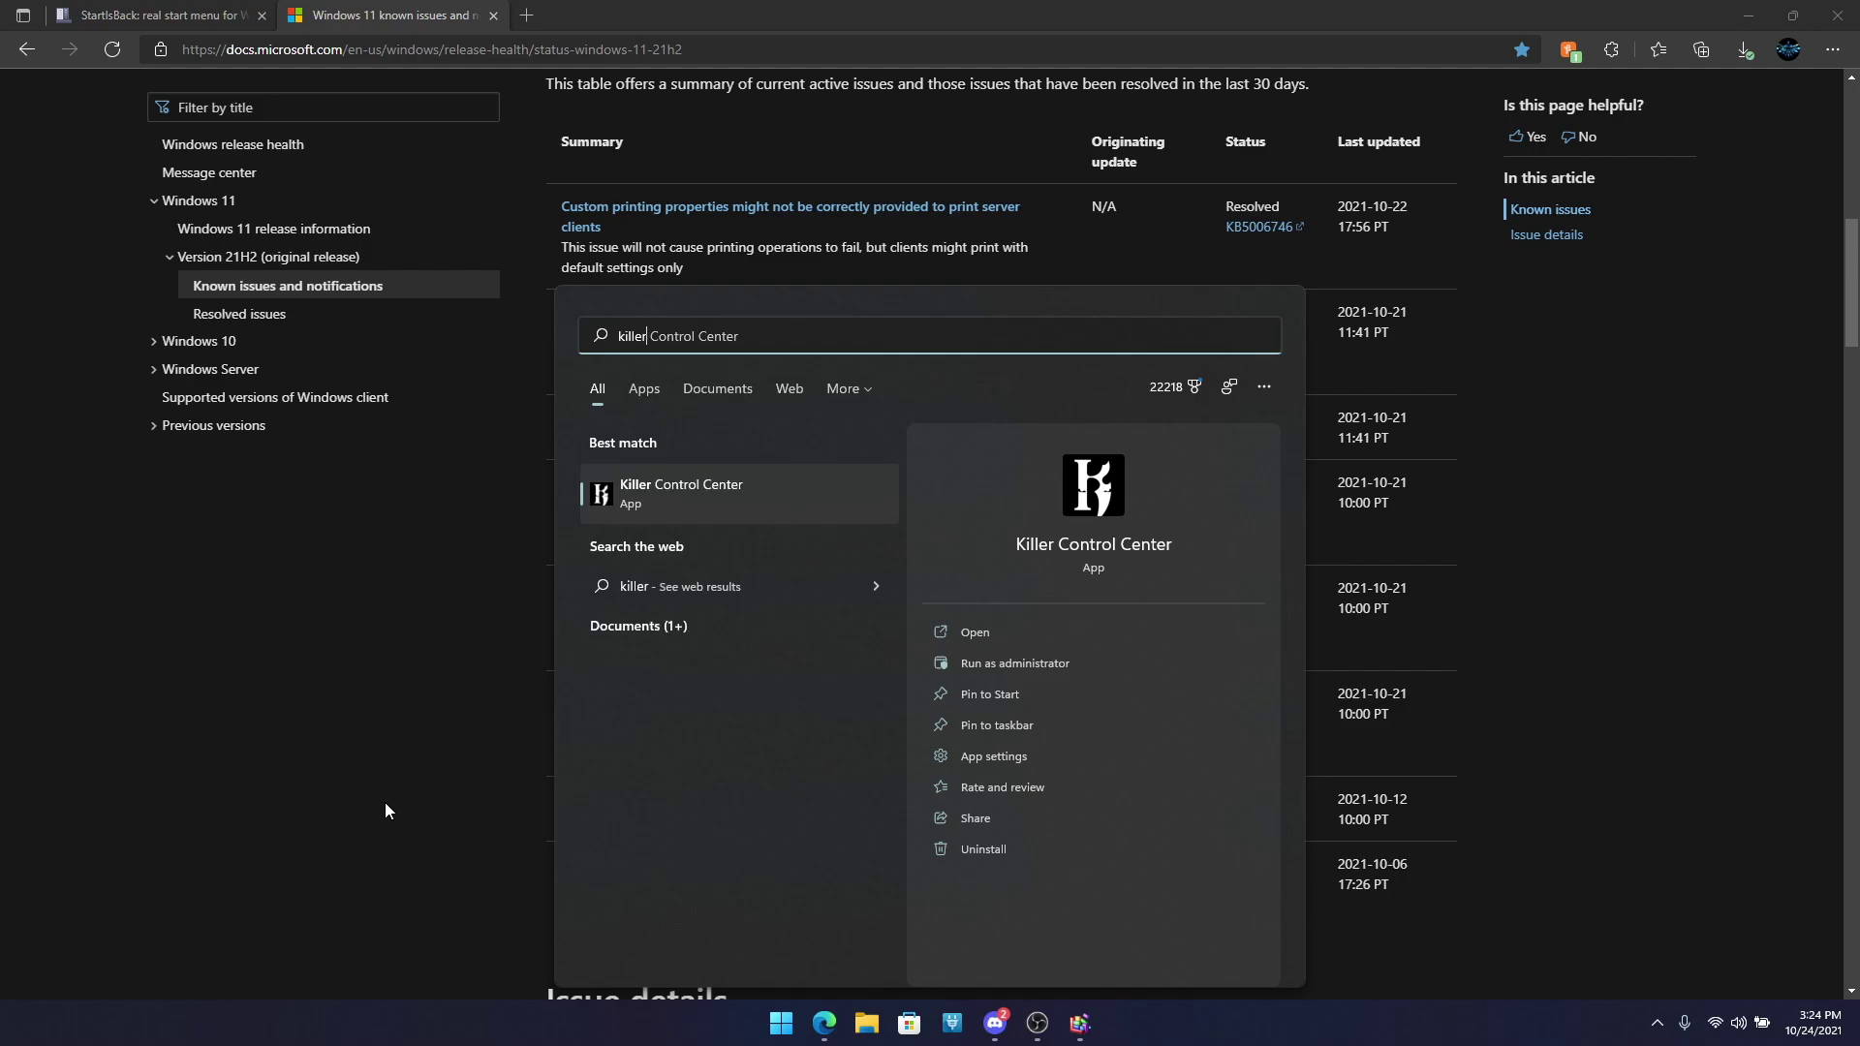
pyautogui.click(962, 625)
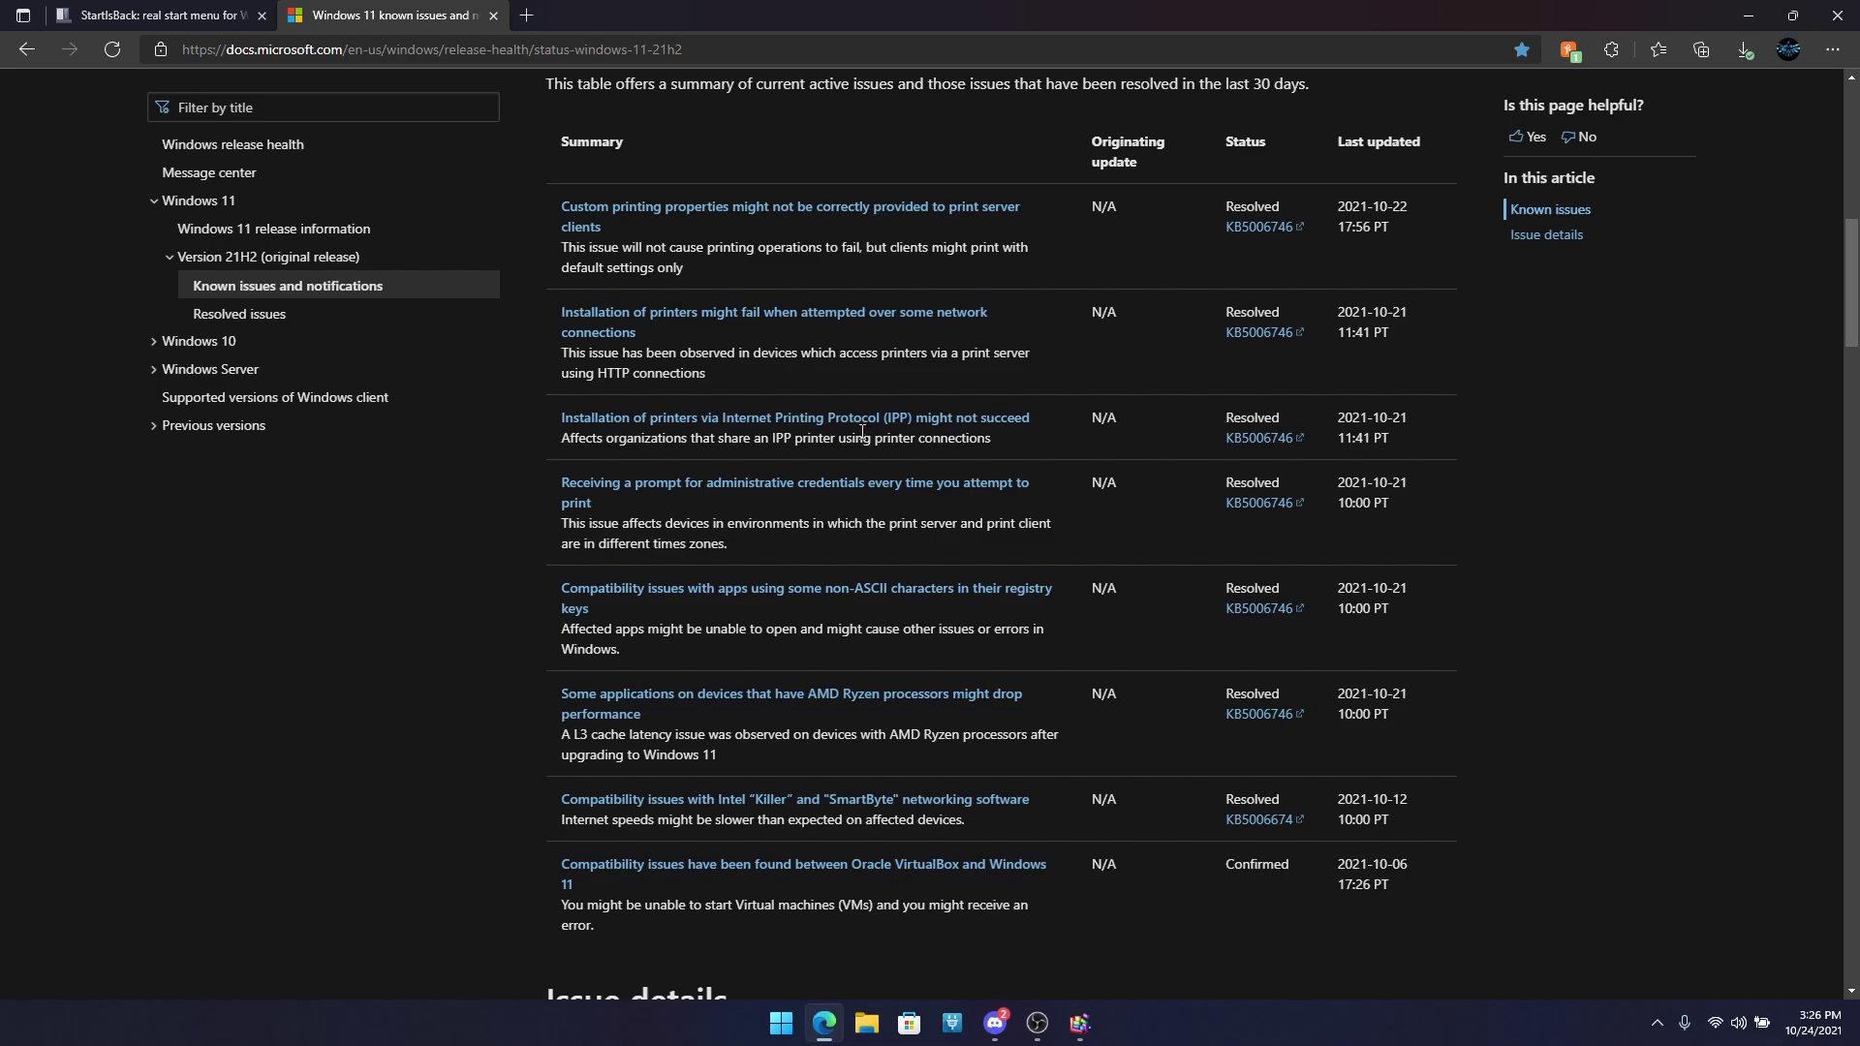
# Step: Review the Windows 11 known issues table and its AMD Ryzen and Killer networking entries, closing the page when finished
pyautogui.scroll(-4, 876, 445)
pyautogui.scroll(3, 1100, 544)
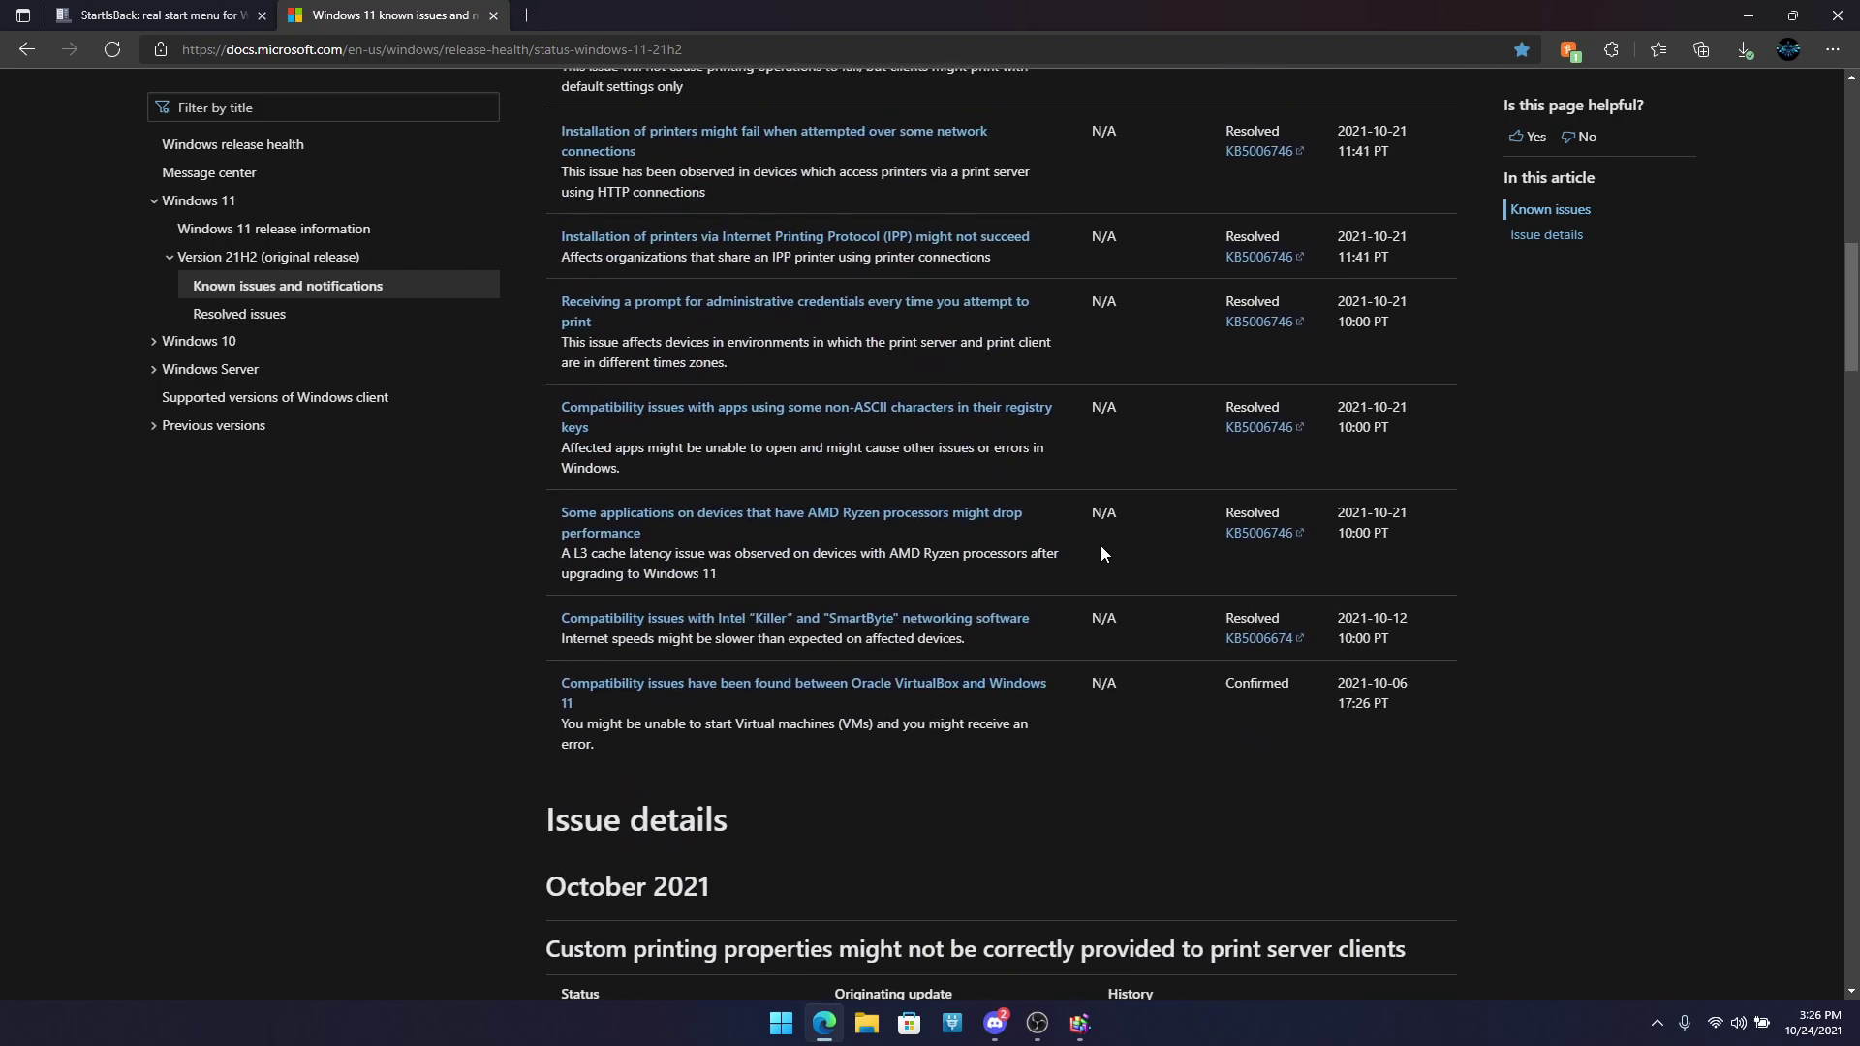
pyautogui.scroll(-3, 1100, 544)
pyautogui.scroll(4, 1166, 570)
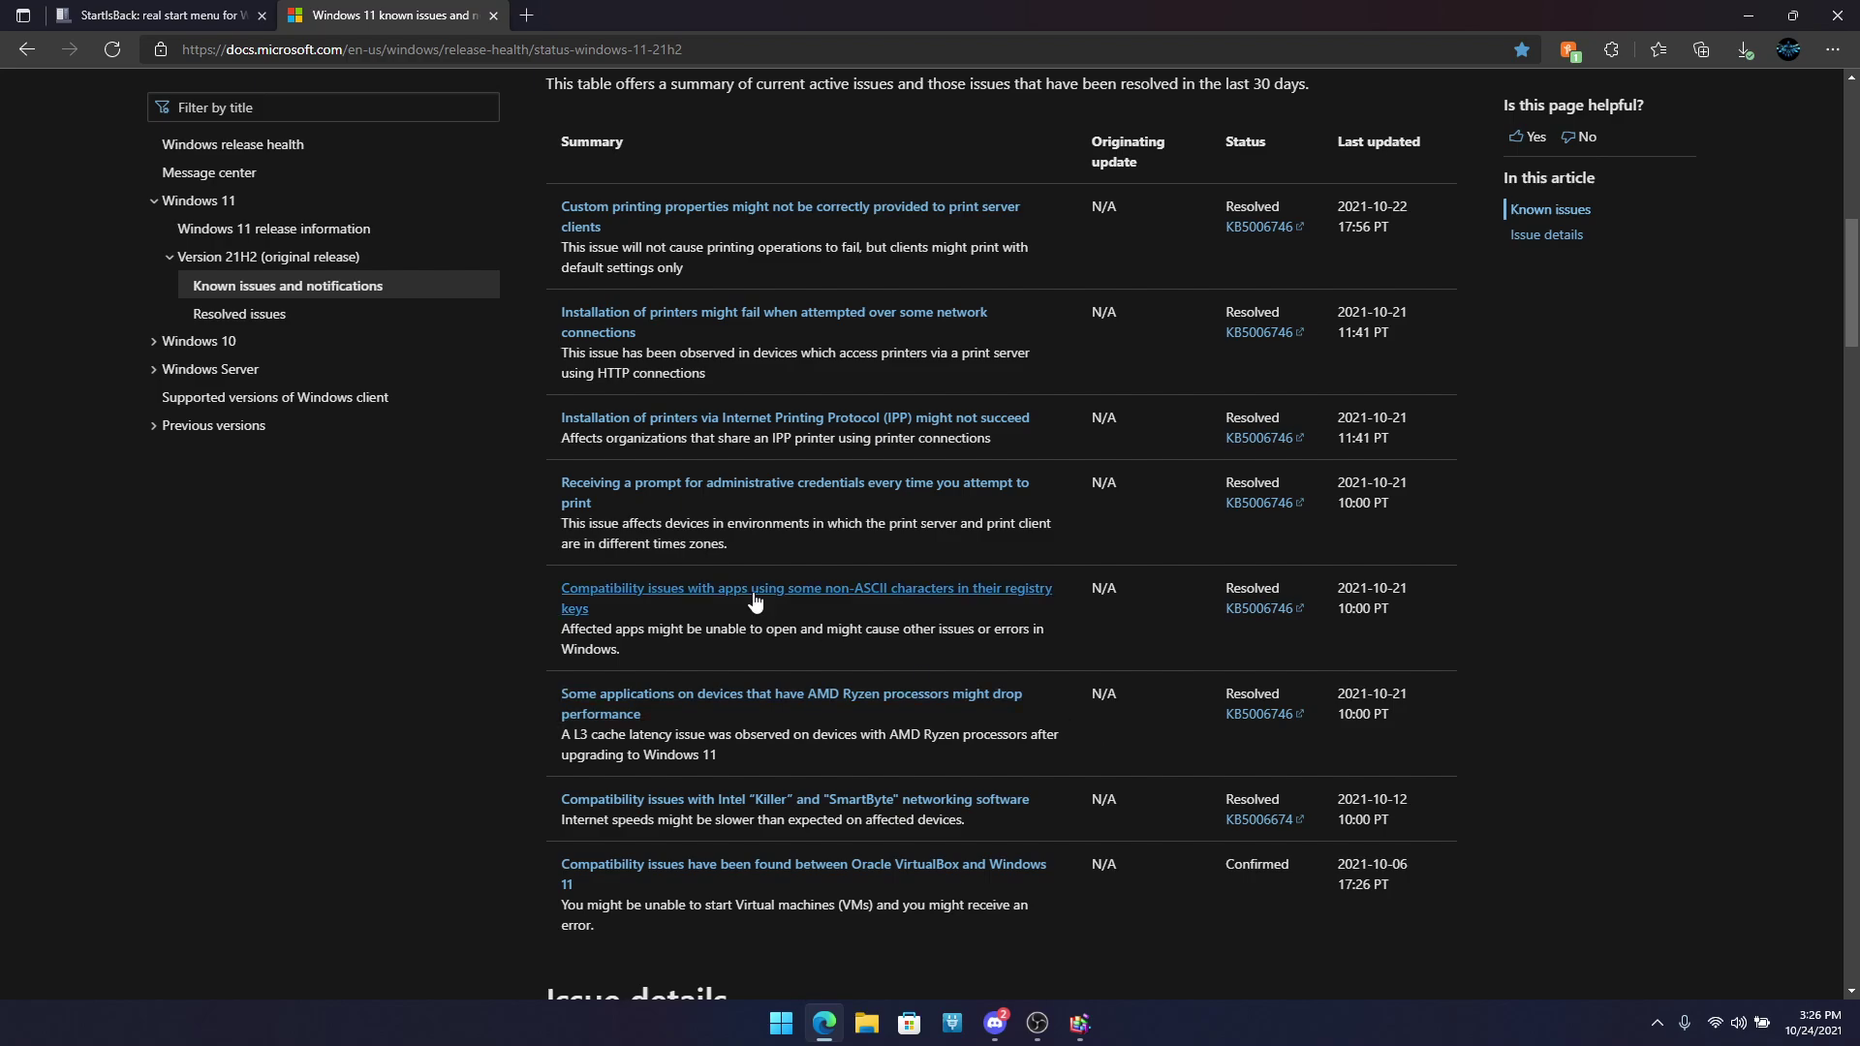
pyautogui.scroll(8, 957, 481)
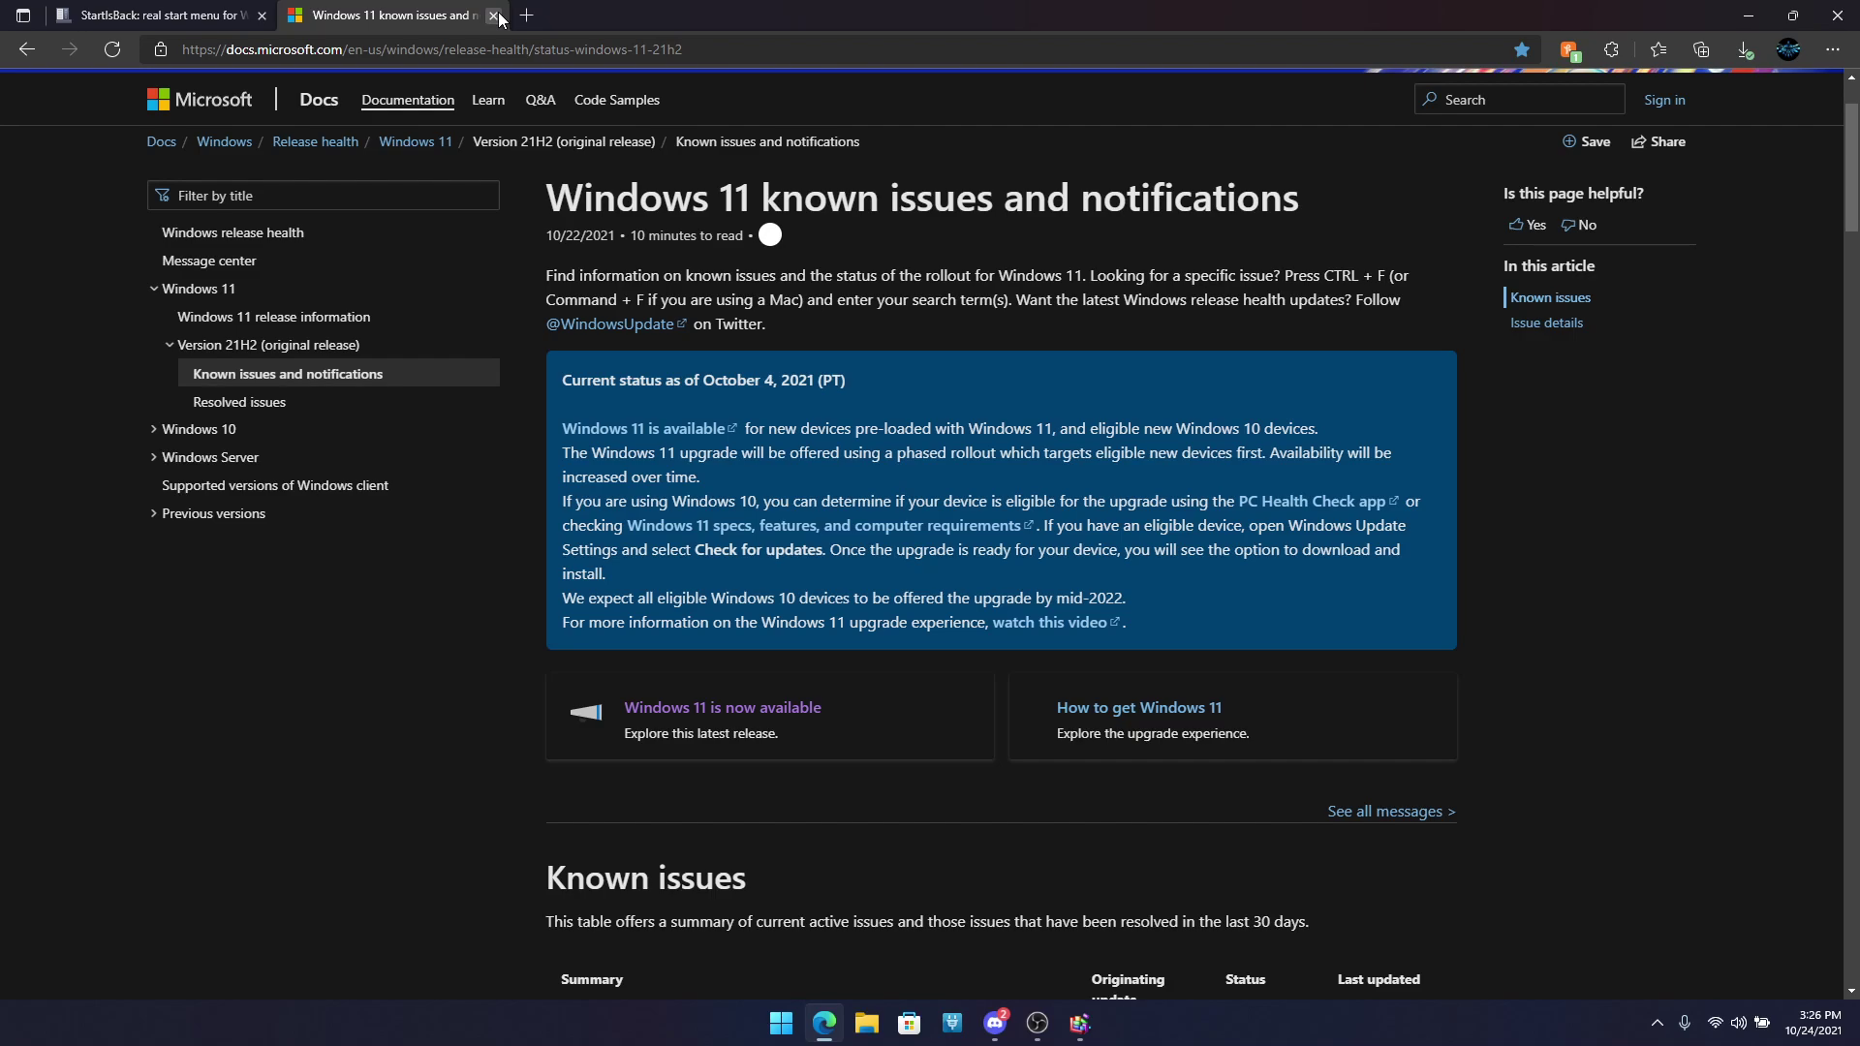
pyautogui.click(494, 15)
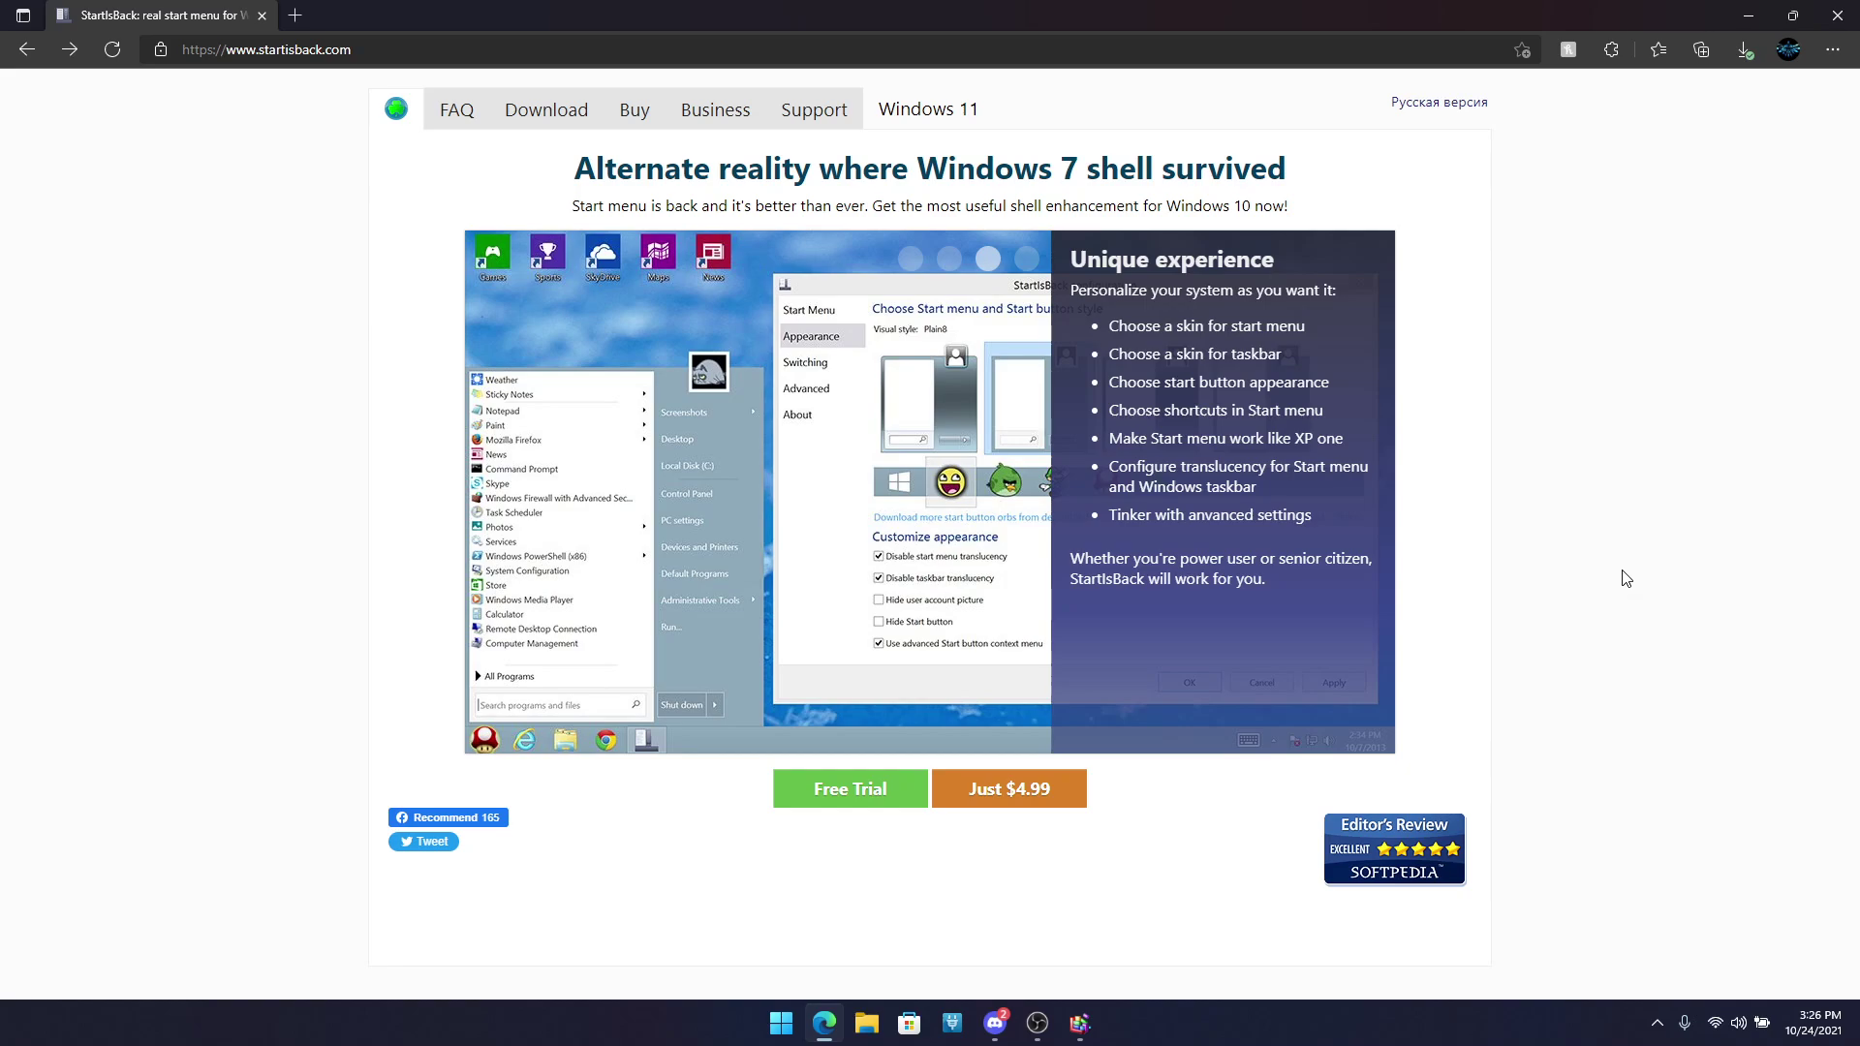
# Step: Review the StartIsBack++ 2.9.16 download information and the StartAllBack page for Windows 11, closing the browser when finished
pyautogui.click(543, 119)
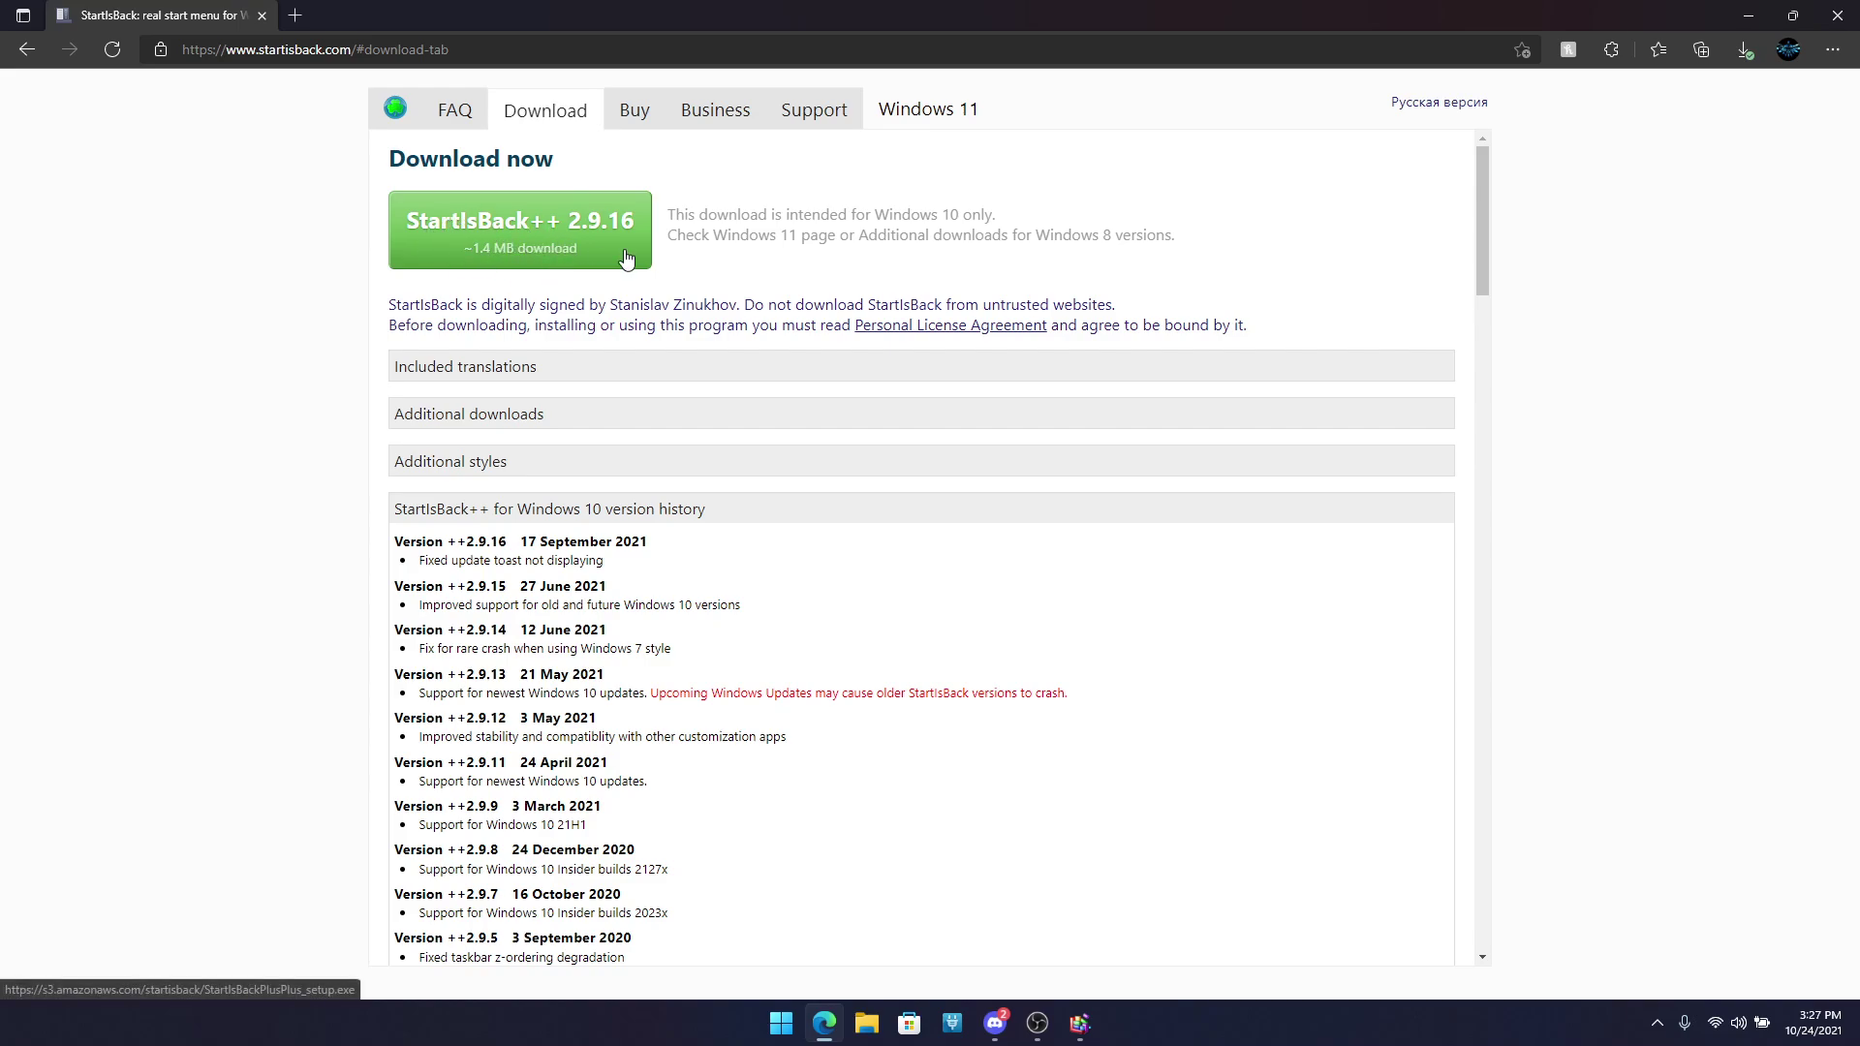
pyautogui.moveTo(649, 542); pyautogui.dragTo(520, 544)
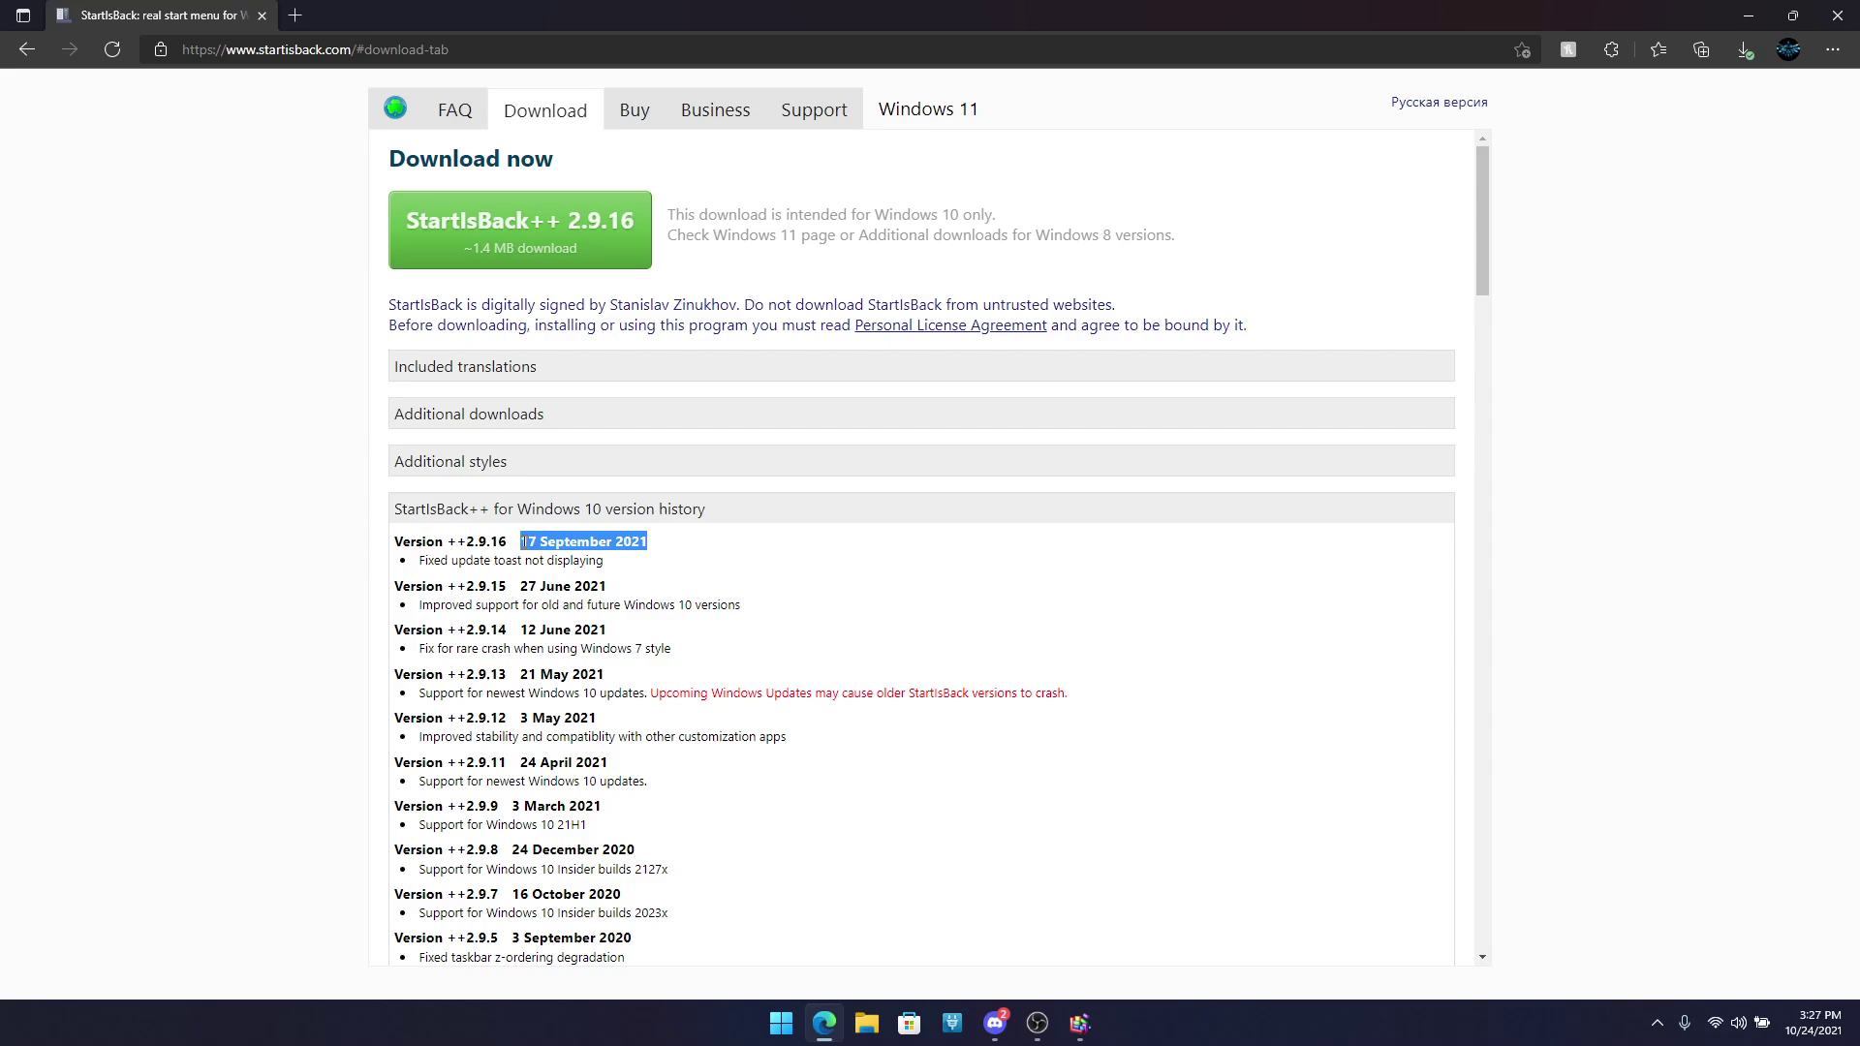
pyautogui.click(564, 545)
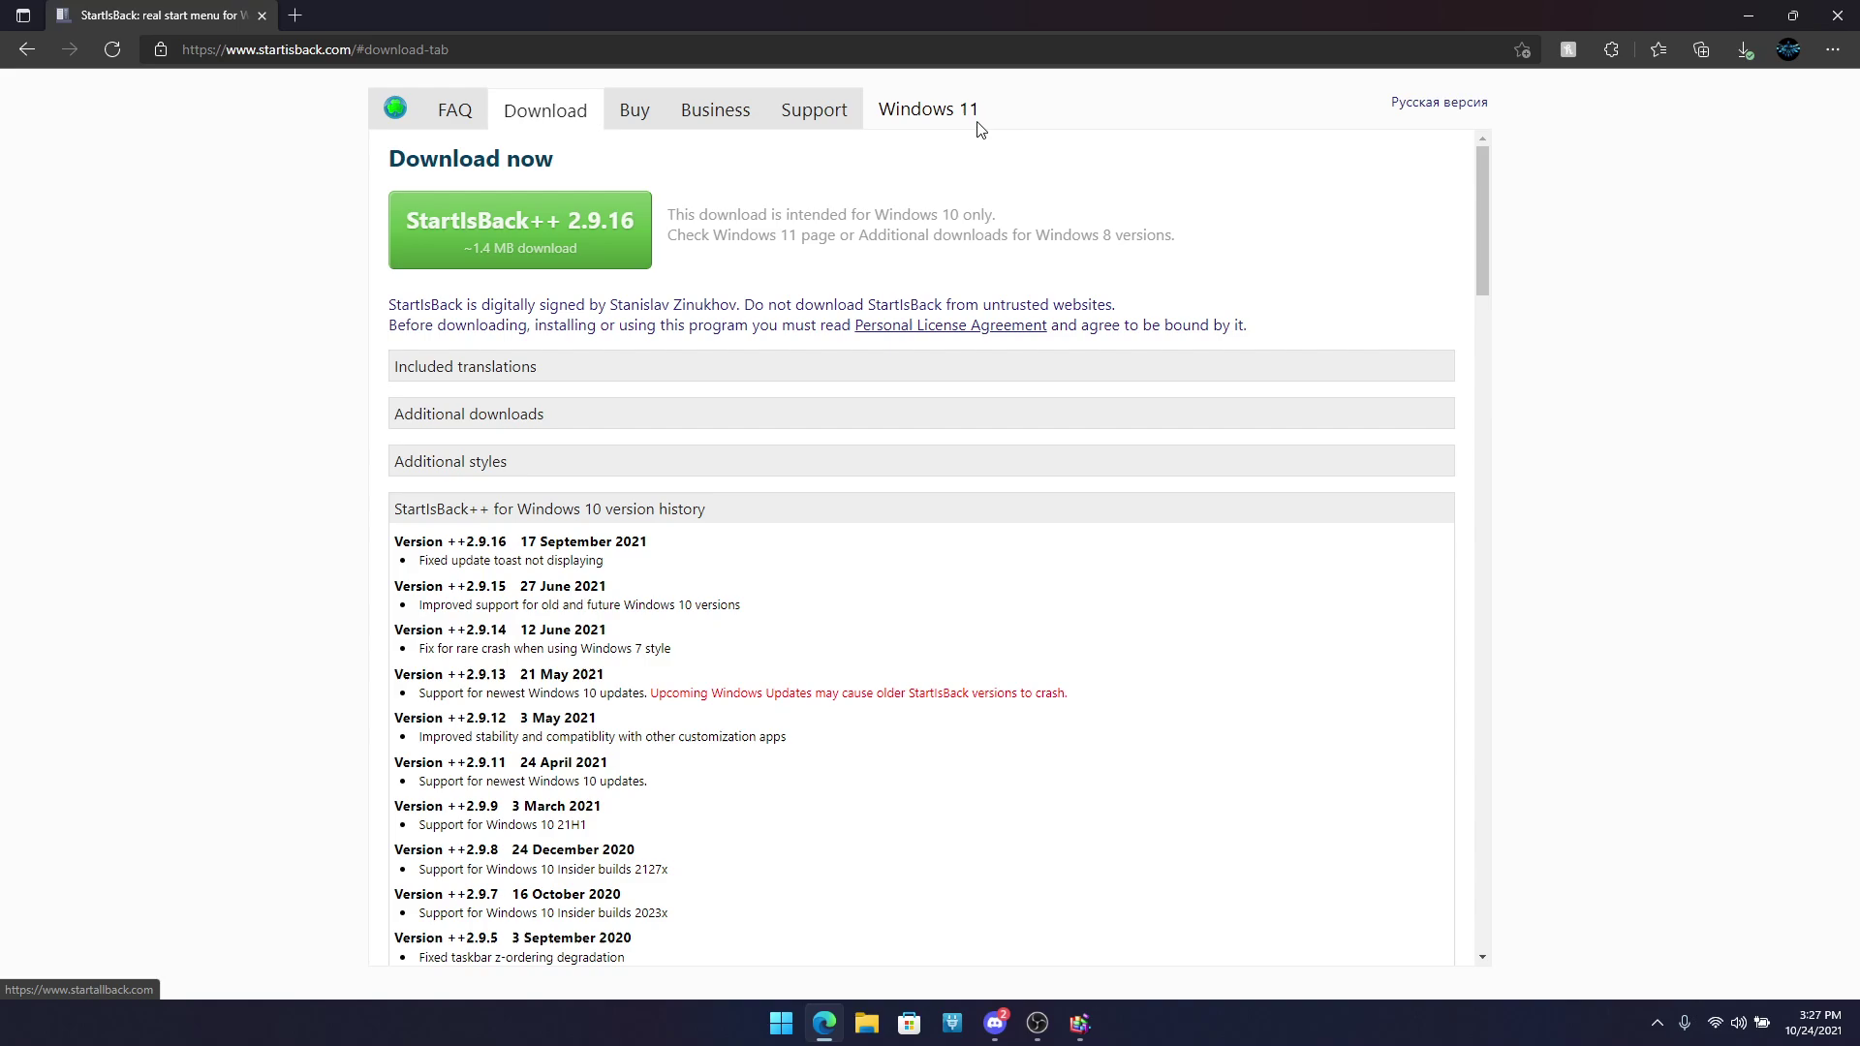
pyautogui.click(927, 111)
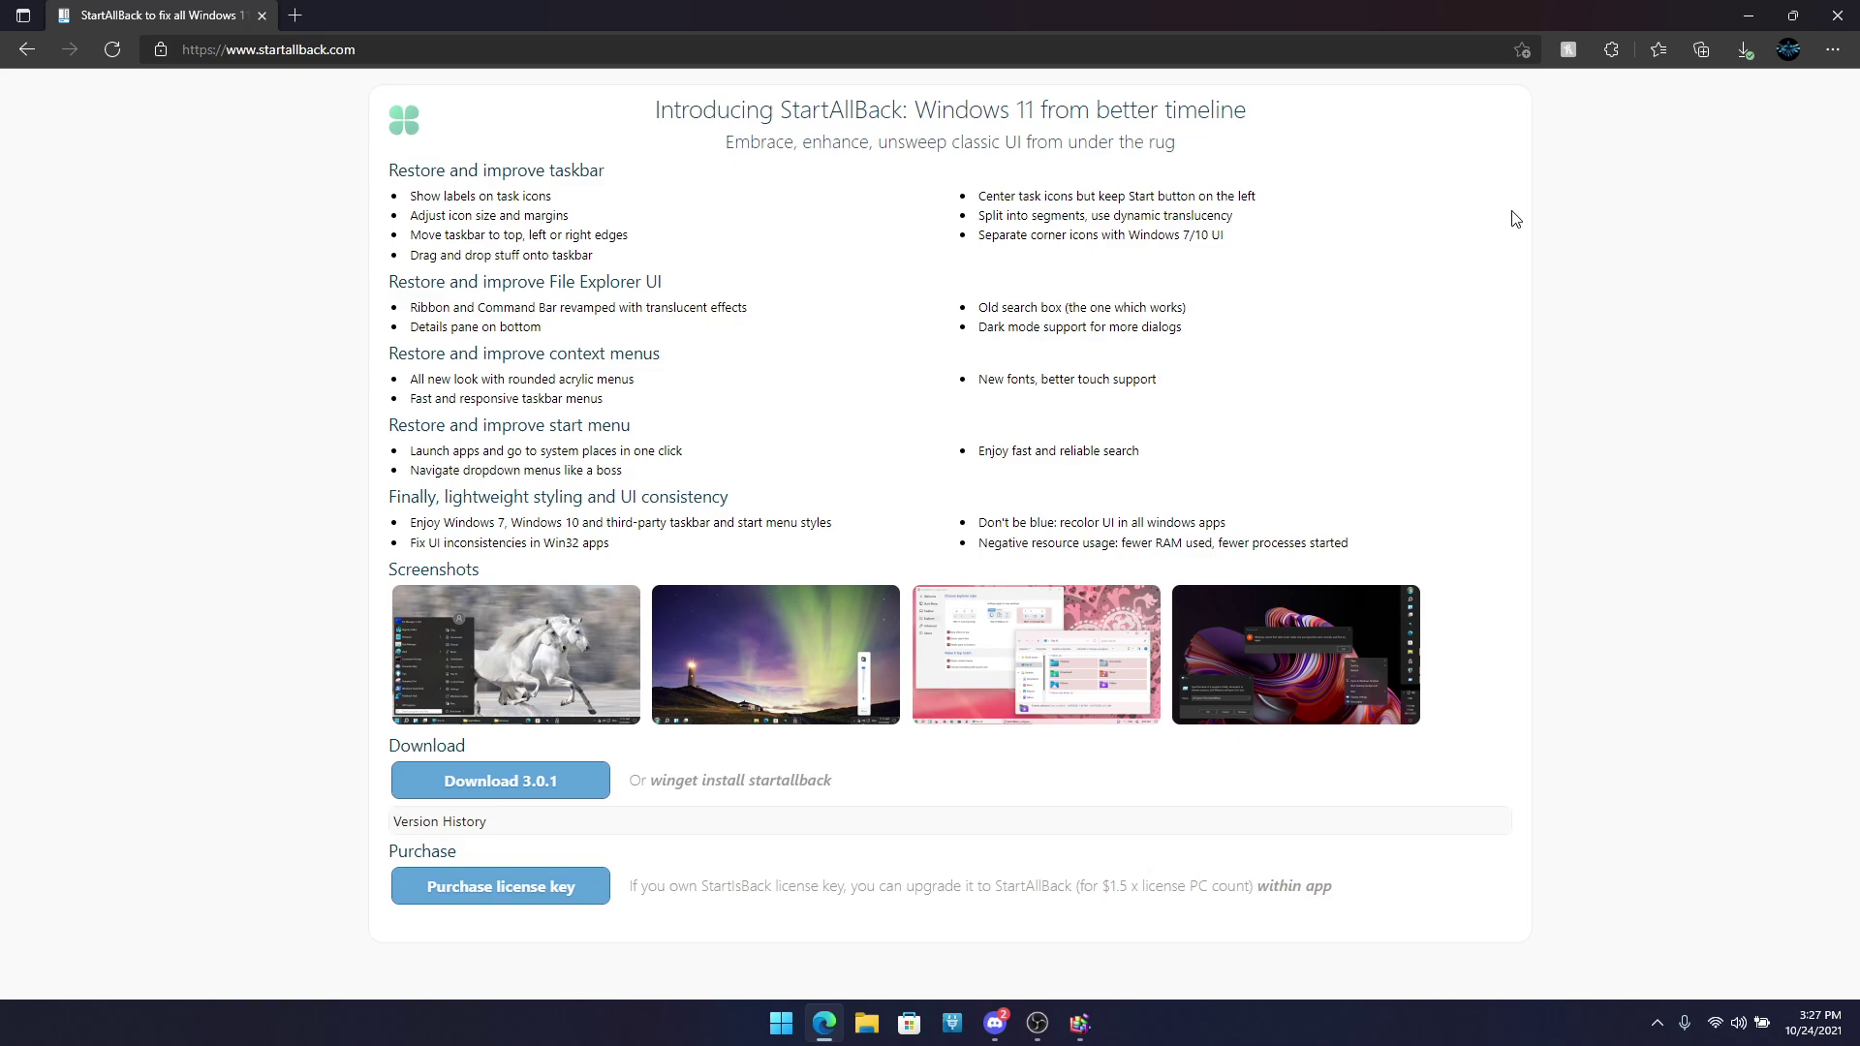
pyautogui.click(1836, 16)
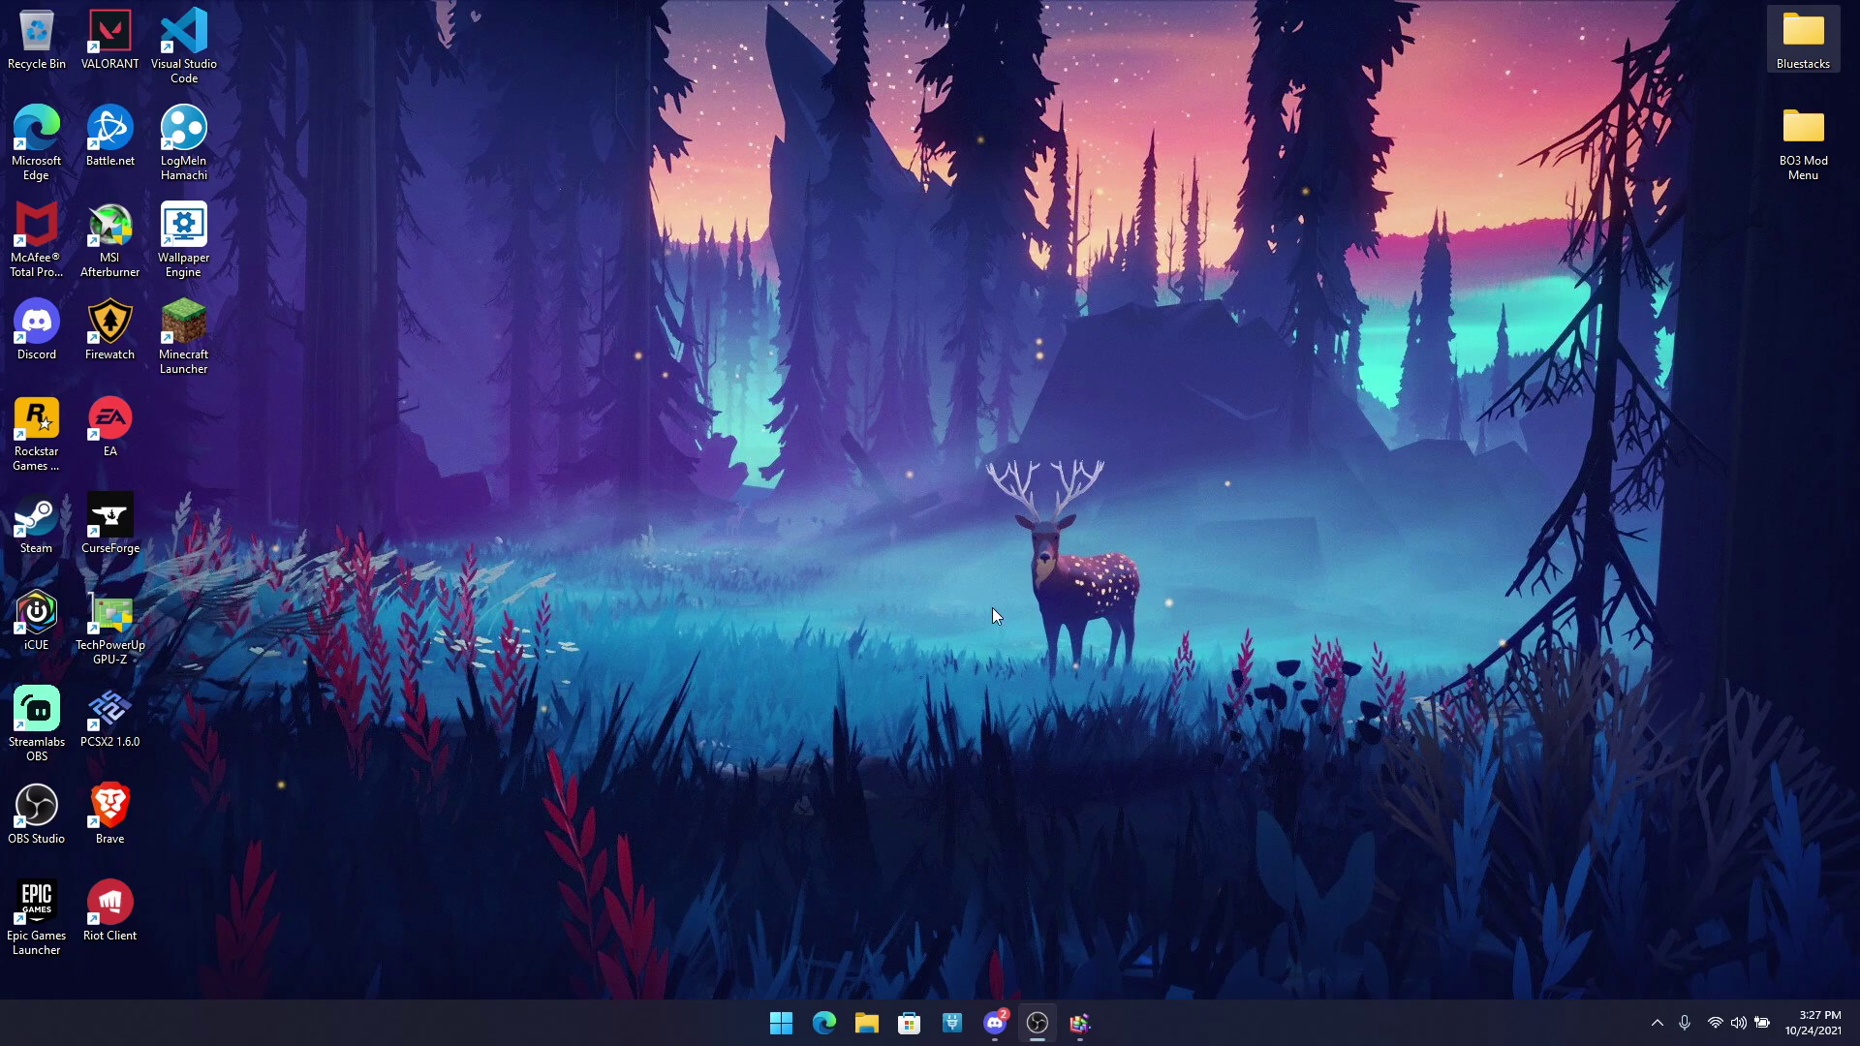
# Step: Open the Downloads folder in File Explorer and run StartAllBack_3.0.1_setup.exe
pyautogui.click(871, 1033)
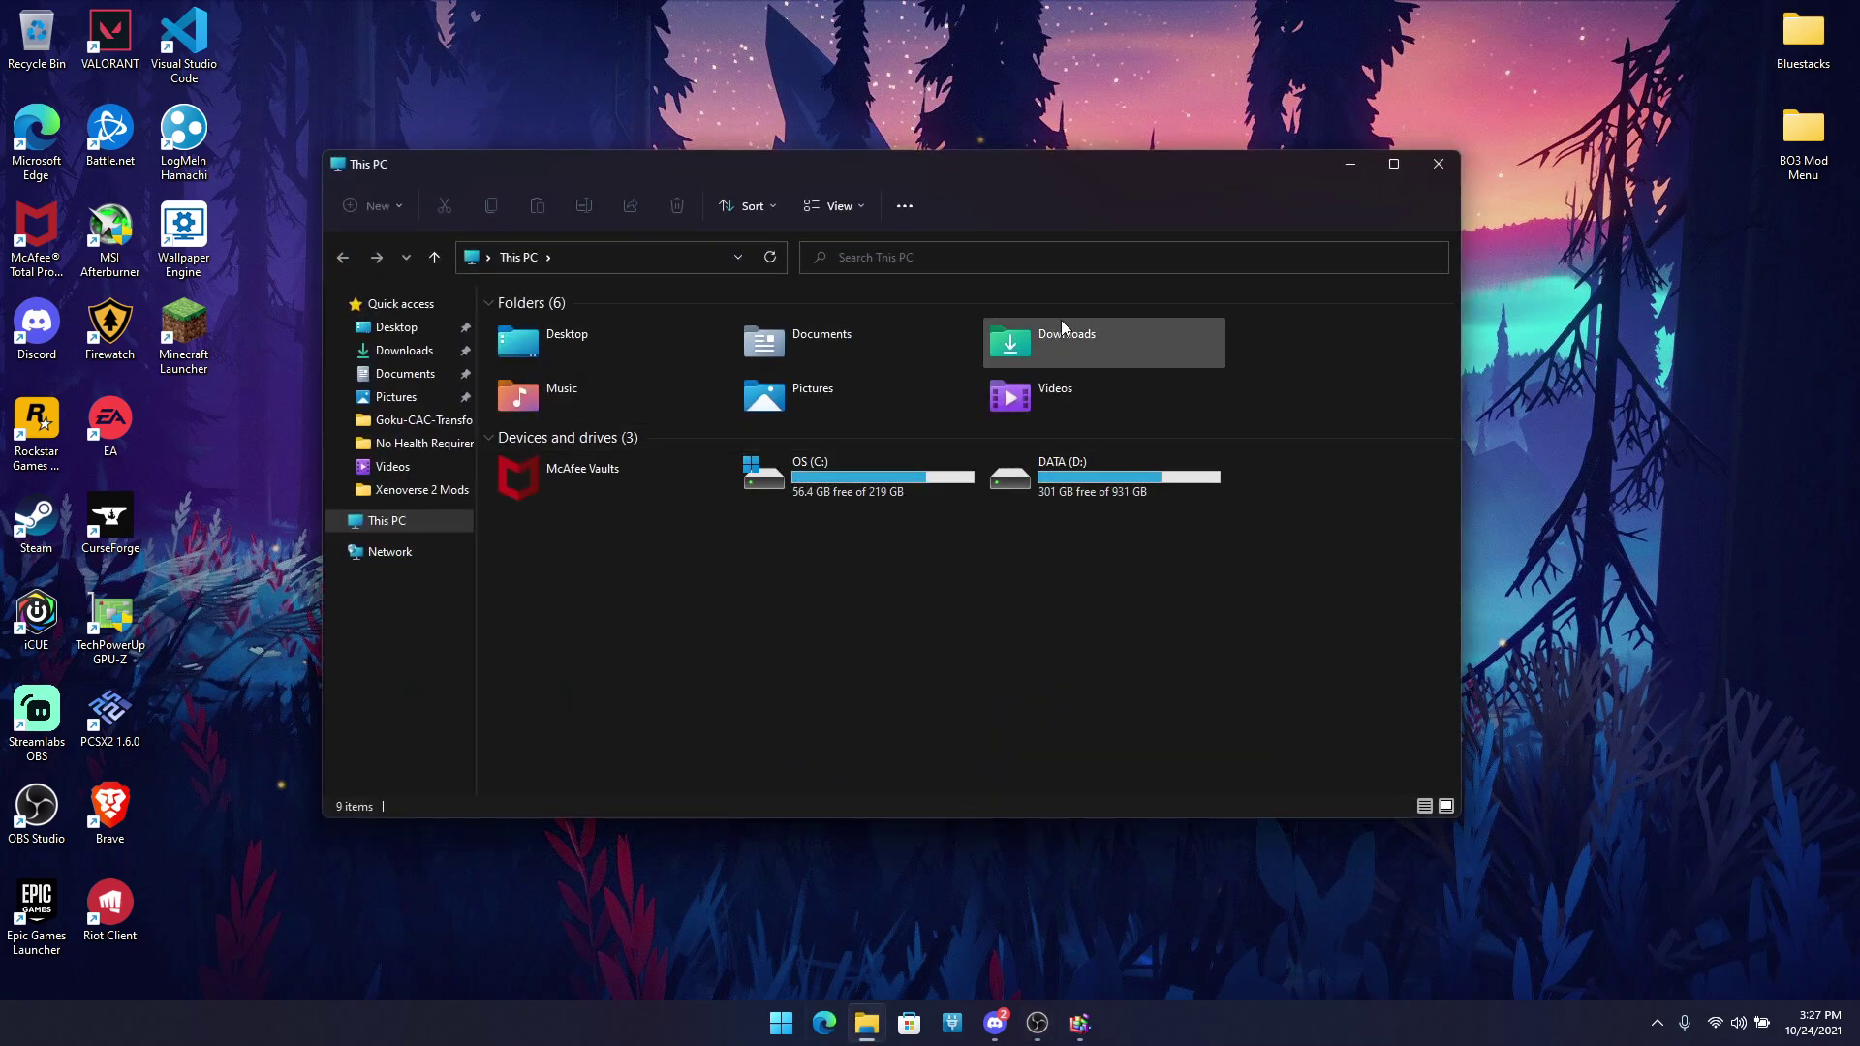
pyautogui.doubleClick(1061, 320)
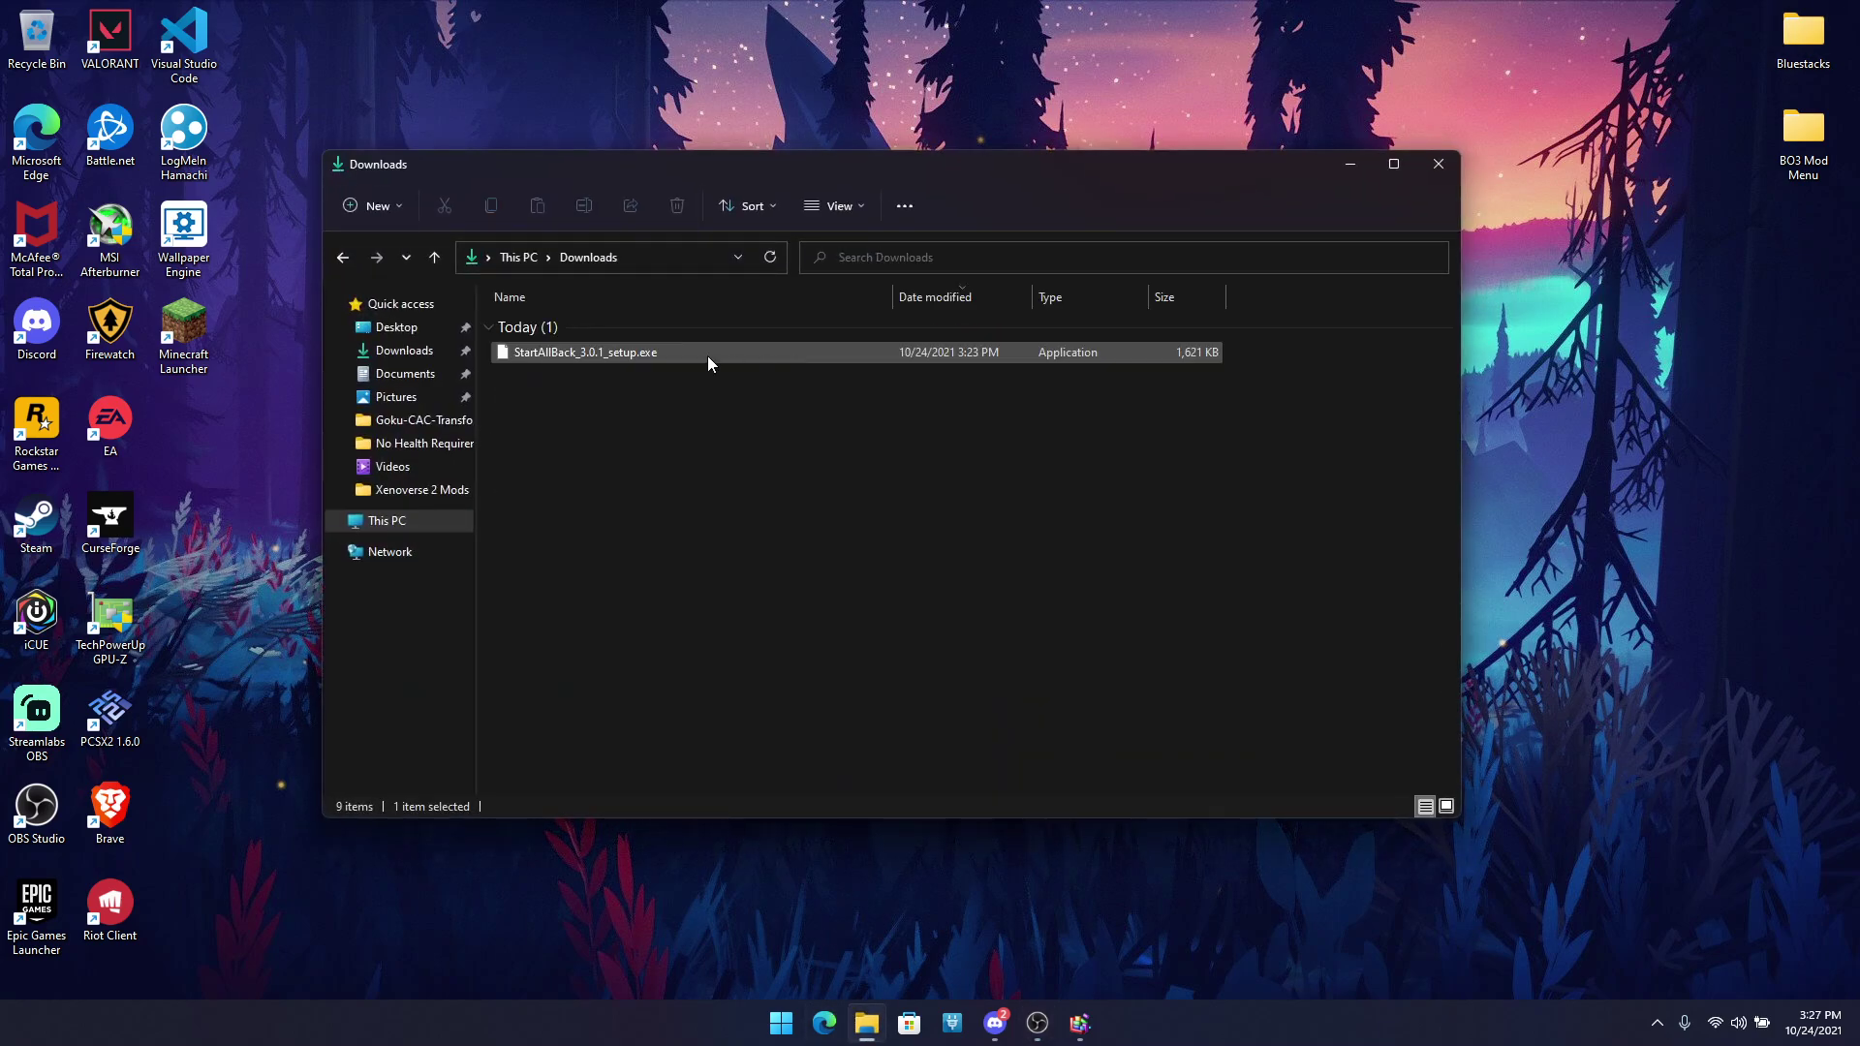
pyautogui.click(774, 1040)
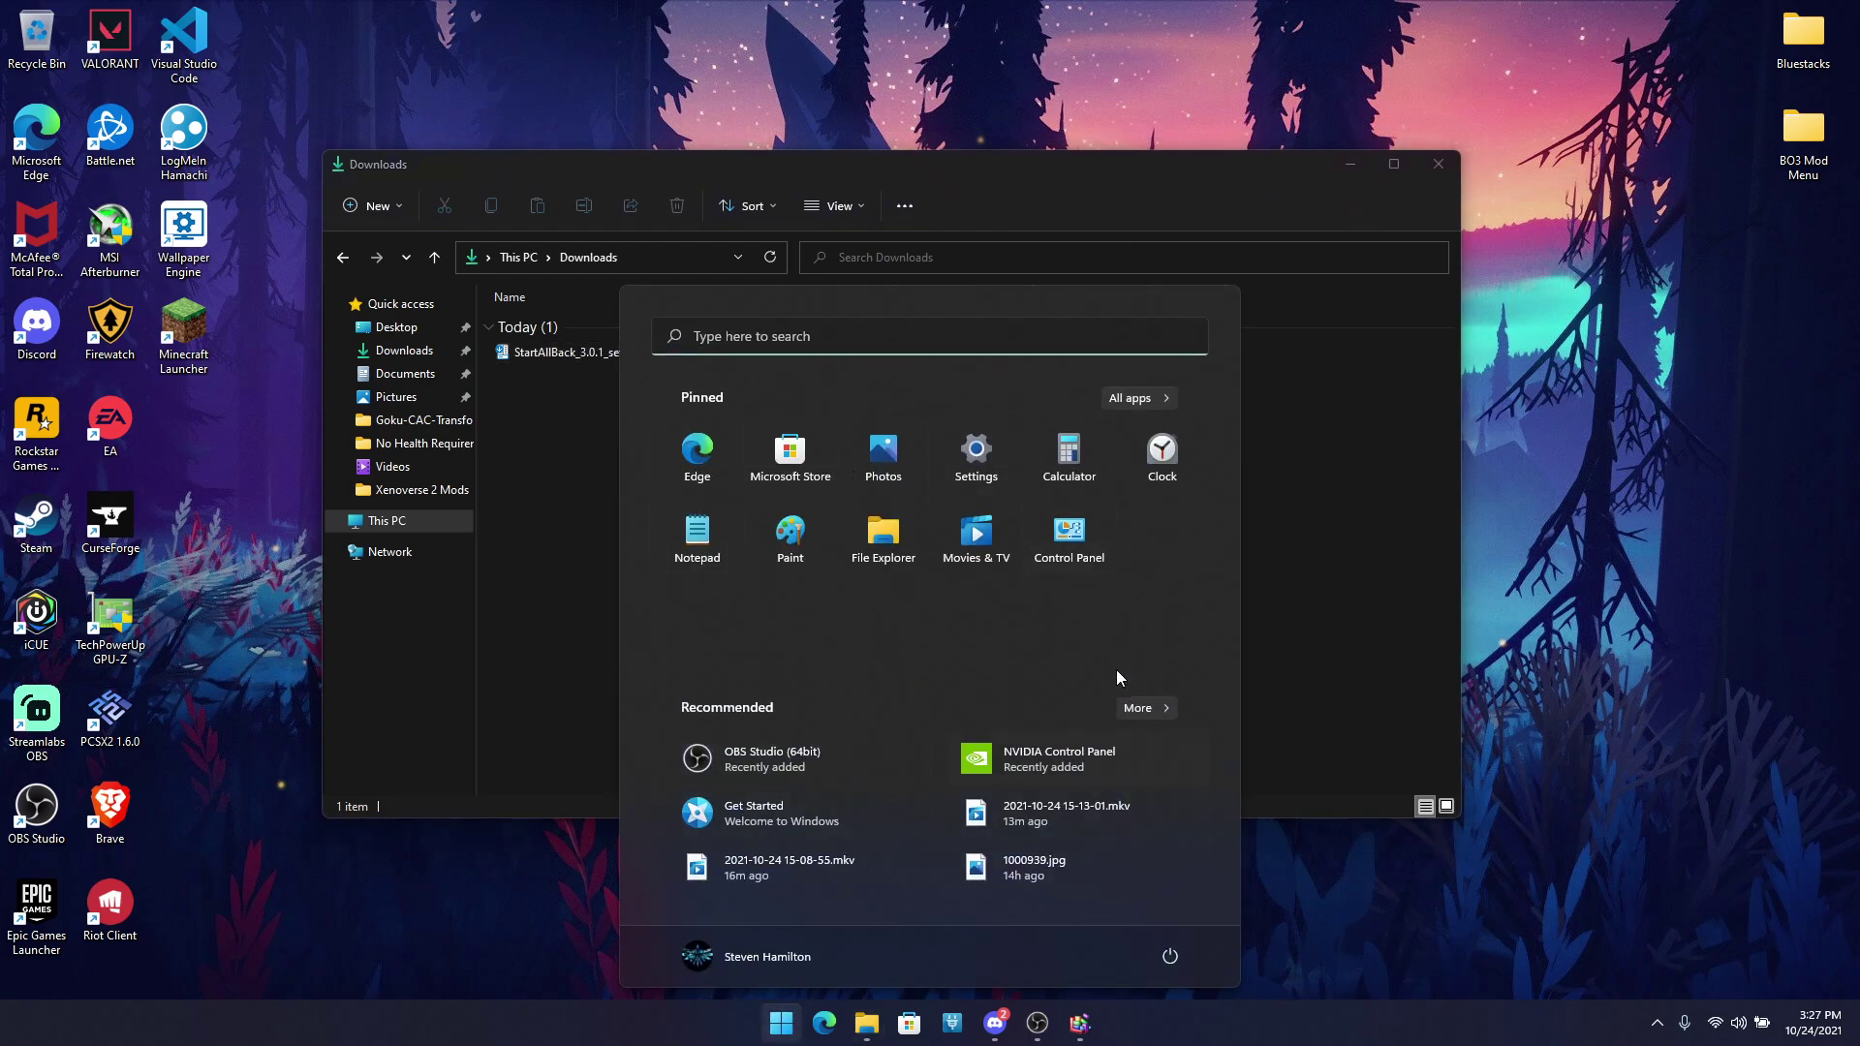
pyautogui.click(1277, 583)
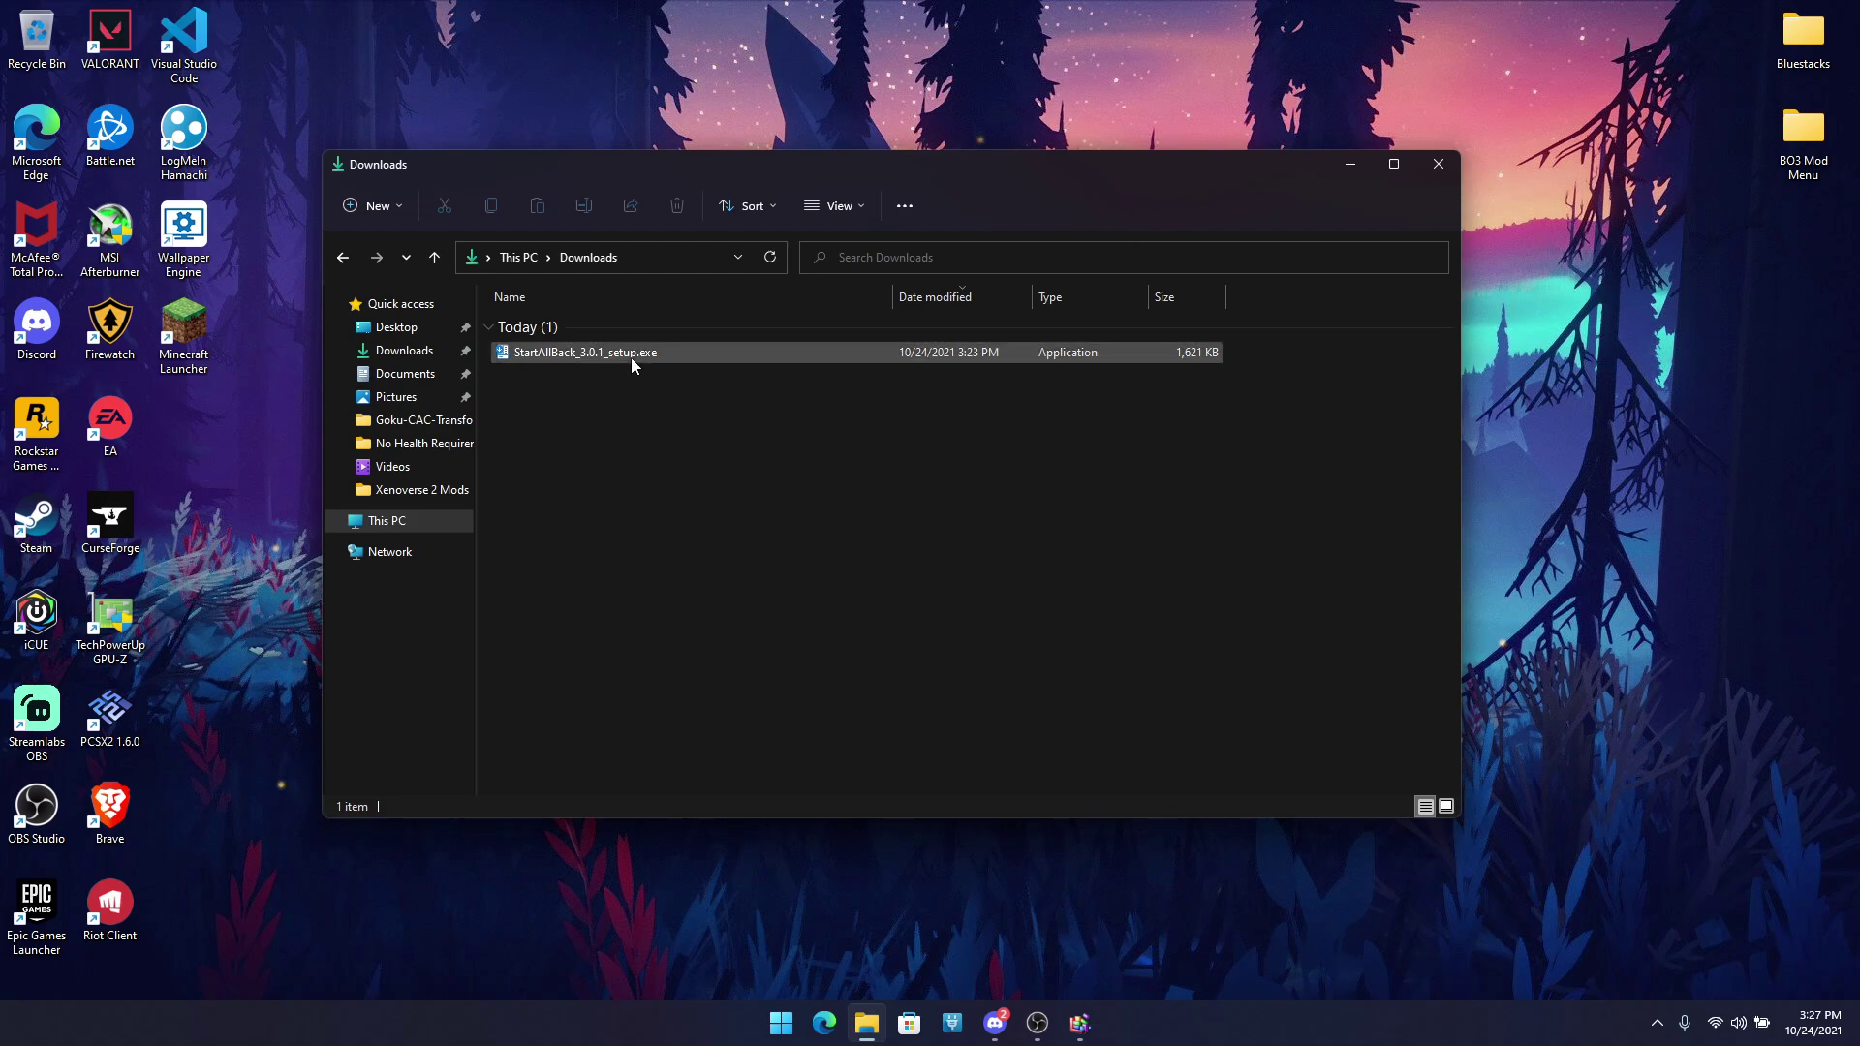
pyautogui.moveTo(639, 152)
pyautogui.mouseDown()
pyautogui.moveTo(579, 141)
pyautogui.moveTo(621, 143)
pyautogui.mouseUp()
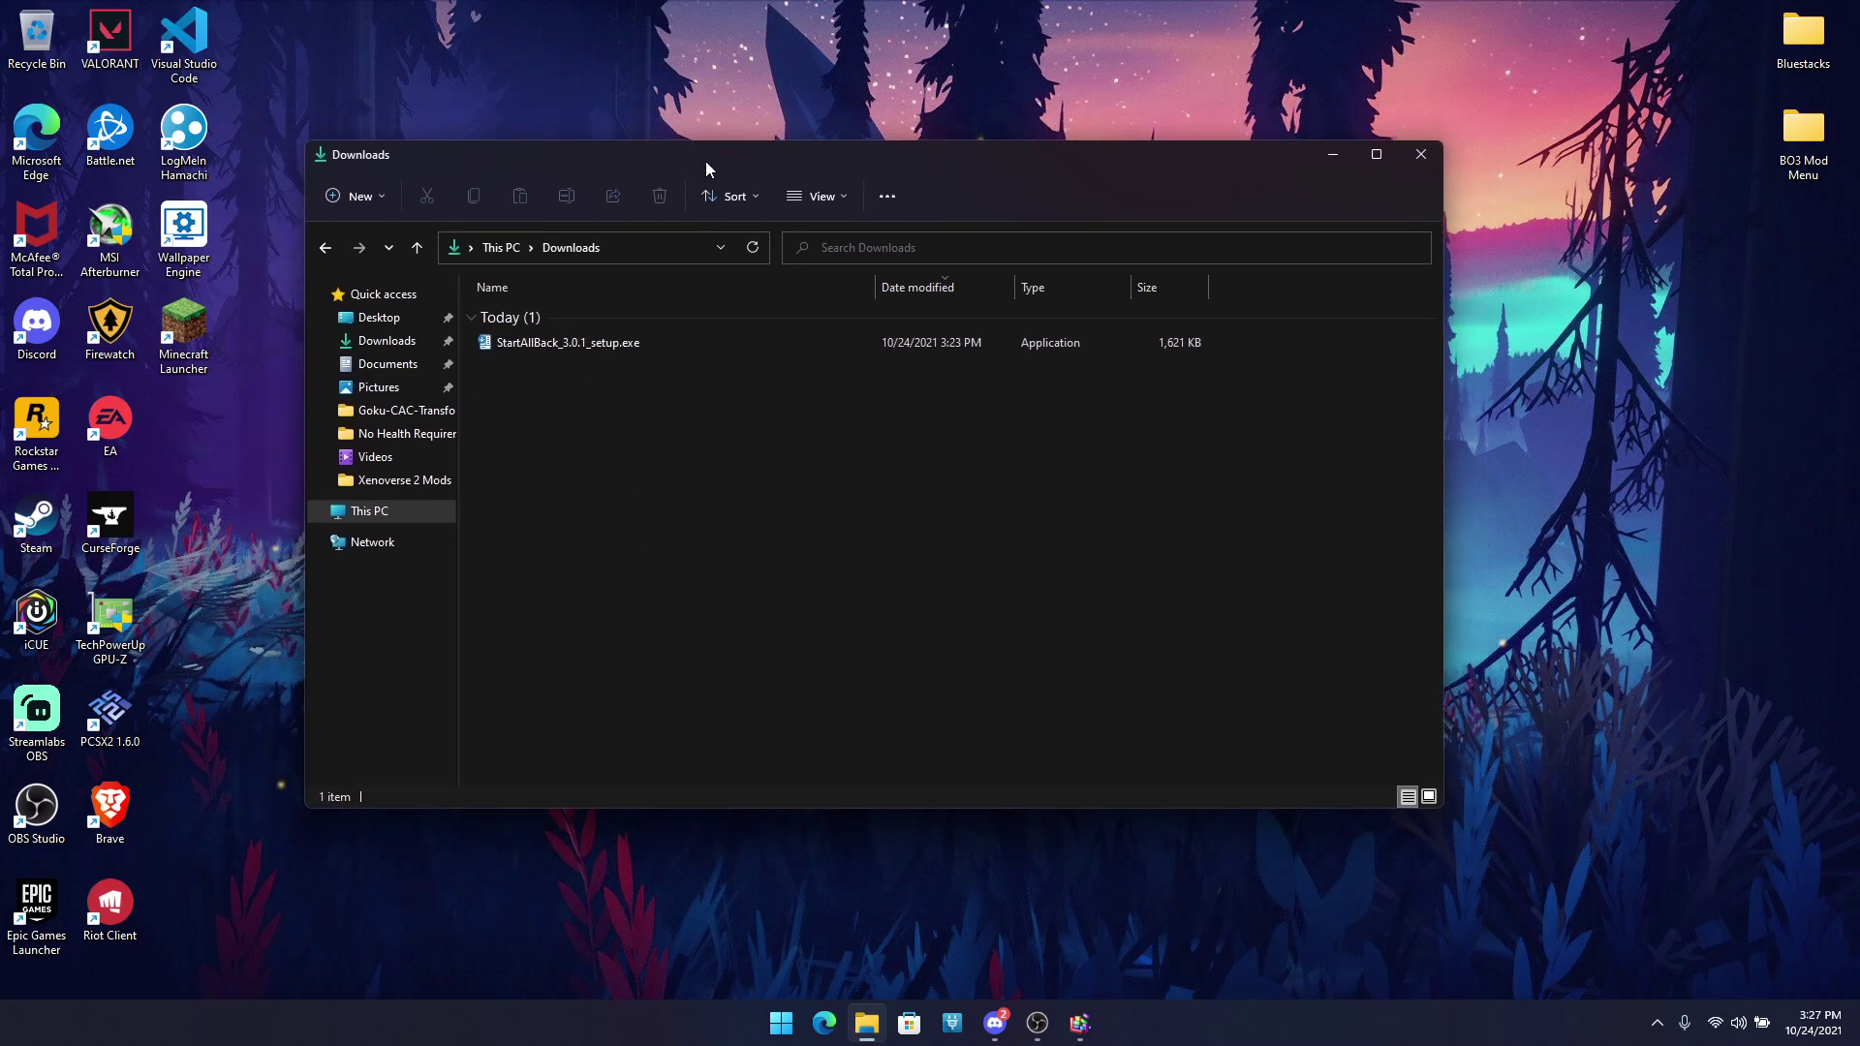
pyautogui.doubleClick(515, 340)
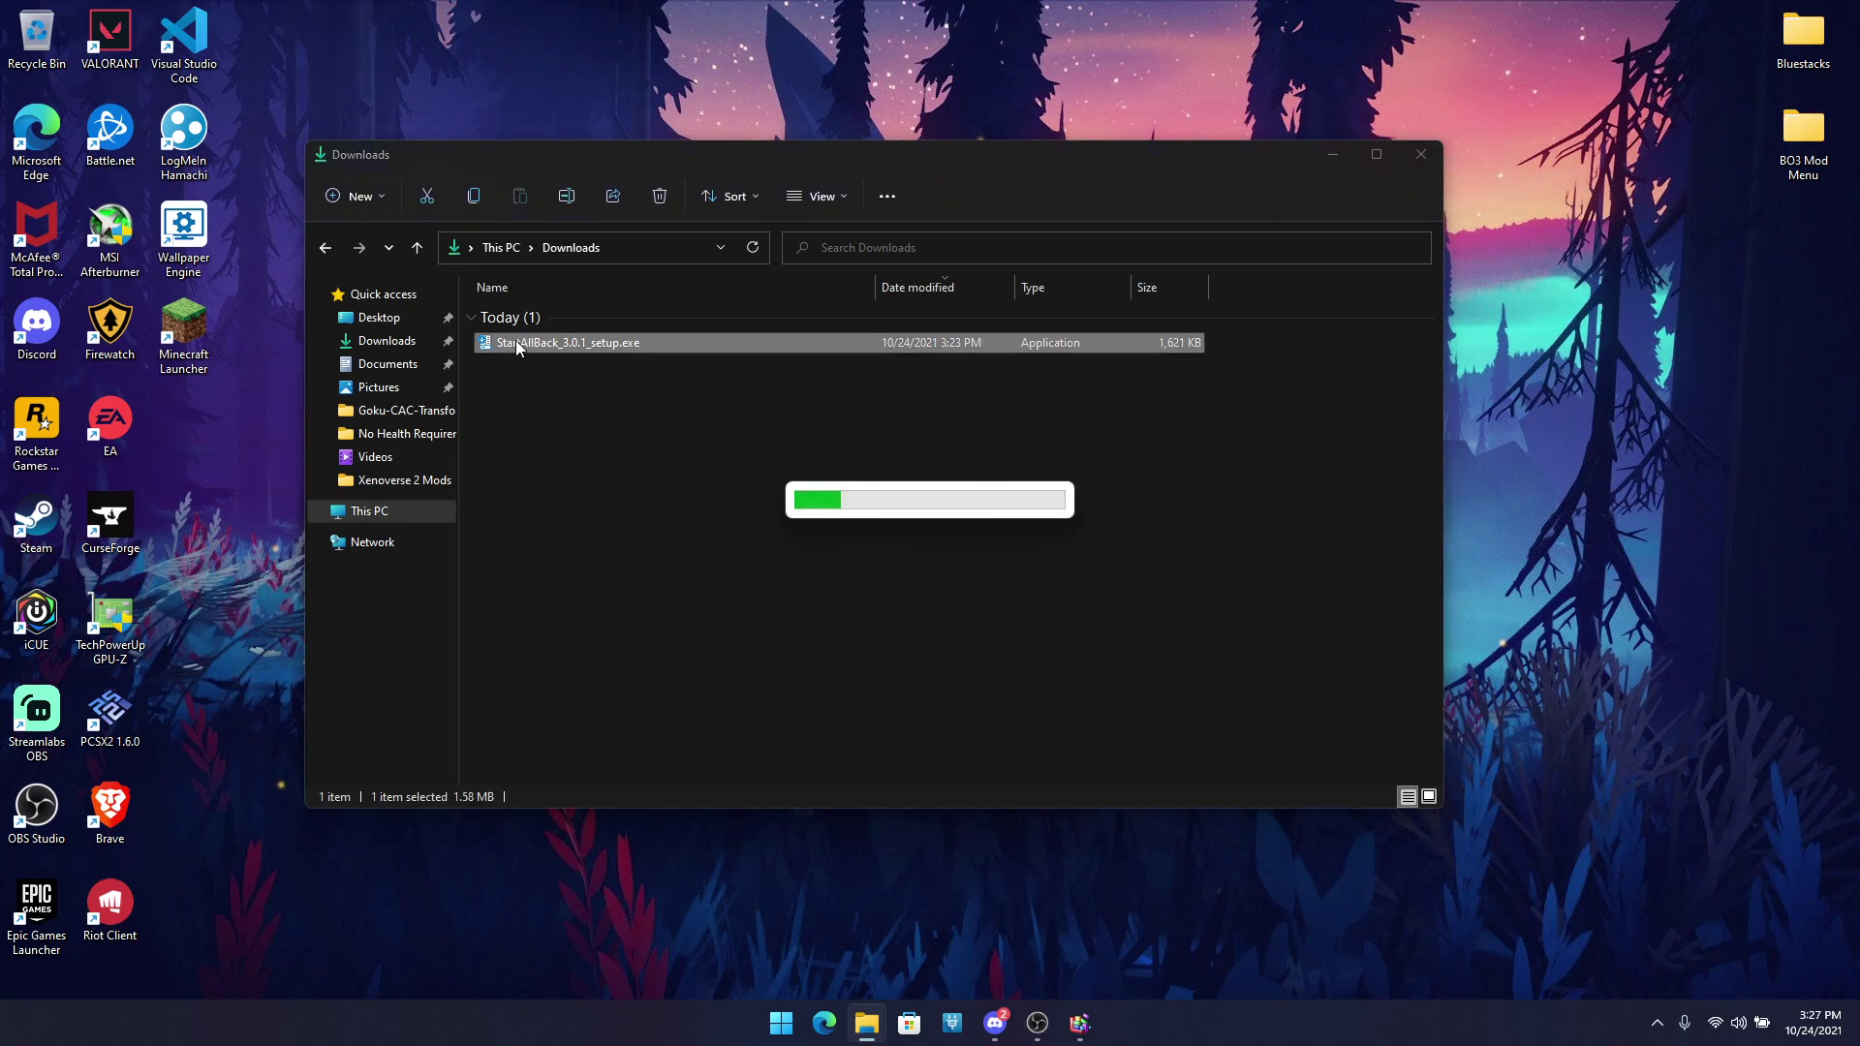
# Step: Close the Downloads window and install StartAllBack for the current user account only
pyautogui.click(1421, 154)
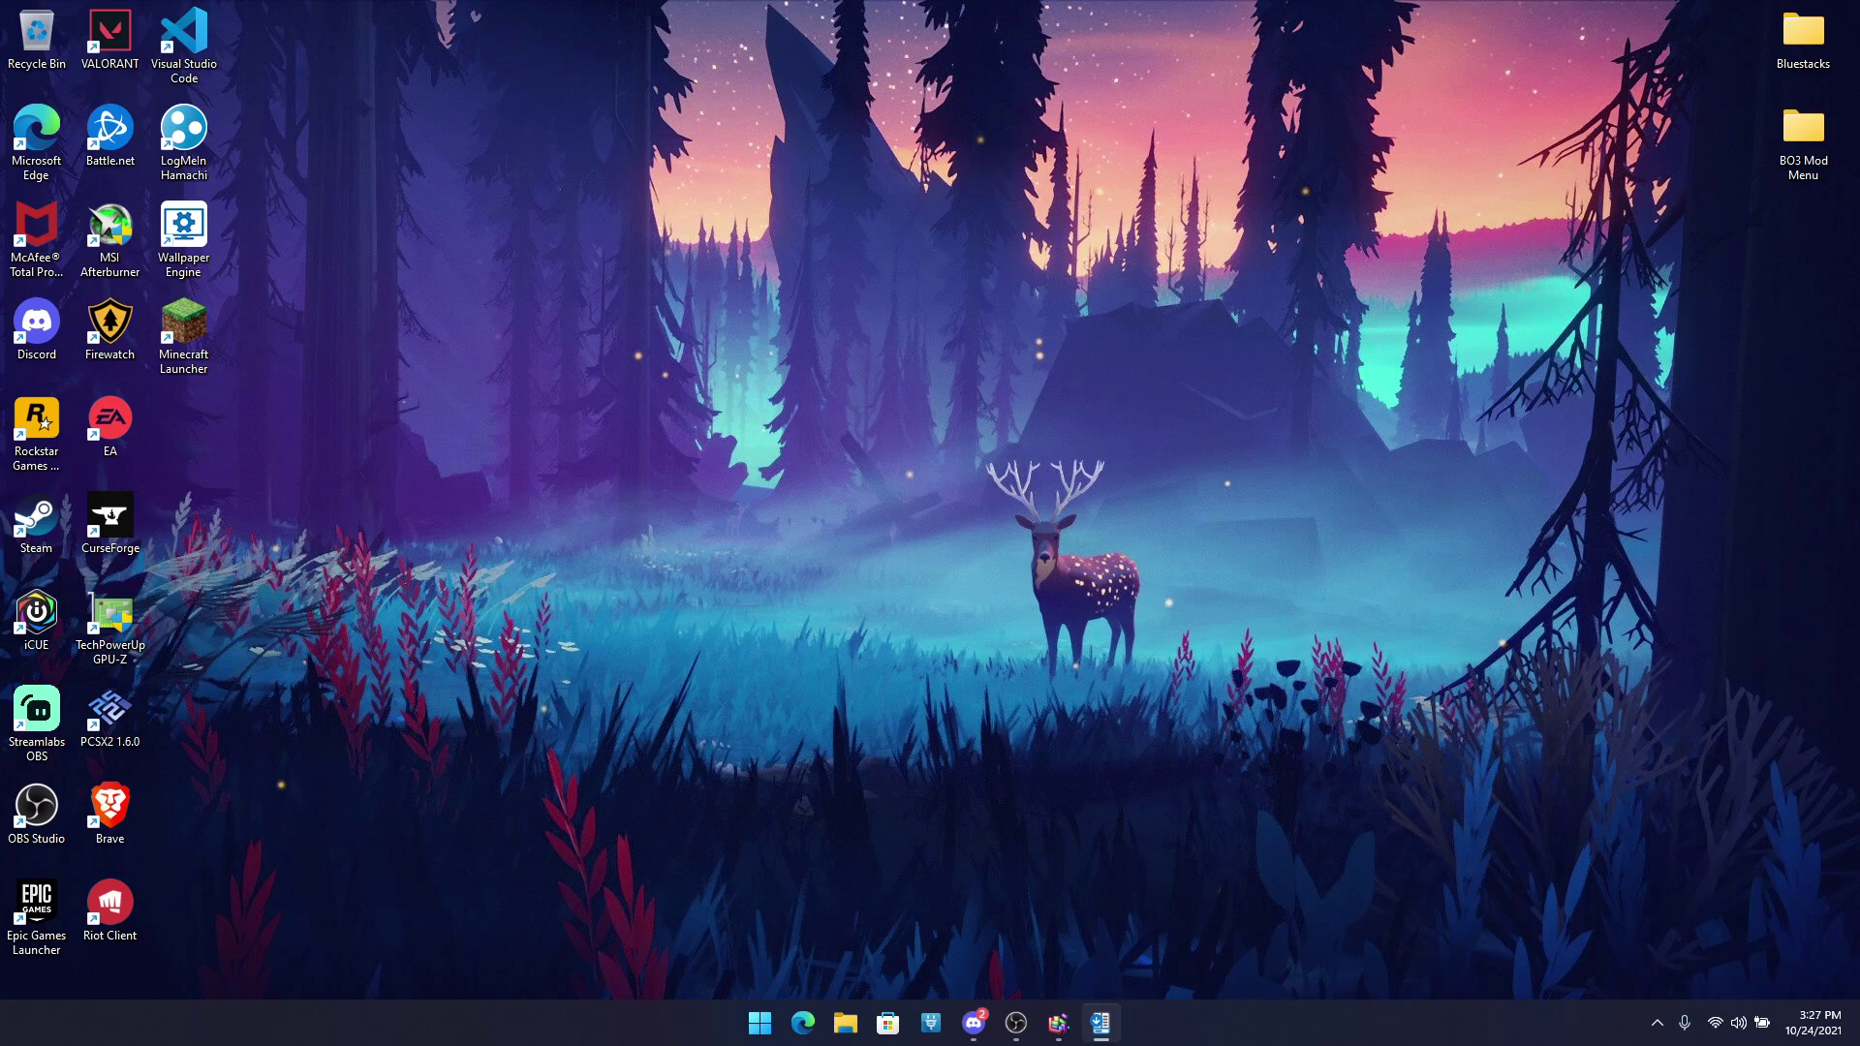
pyautogui.moveTo(451, 358); pyautogui.dragTo(1089, 285)
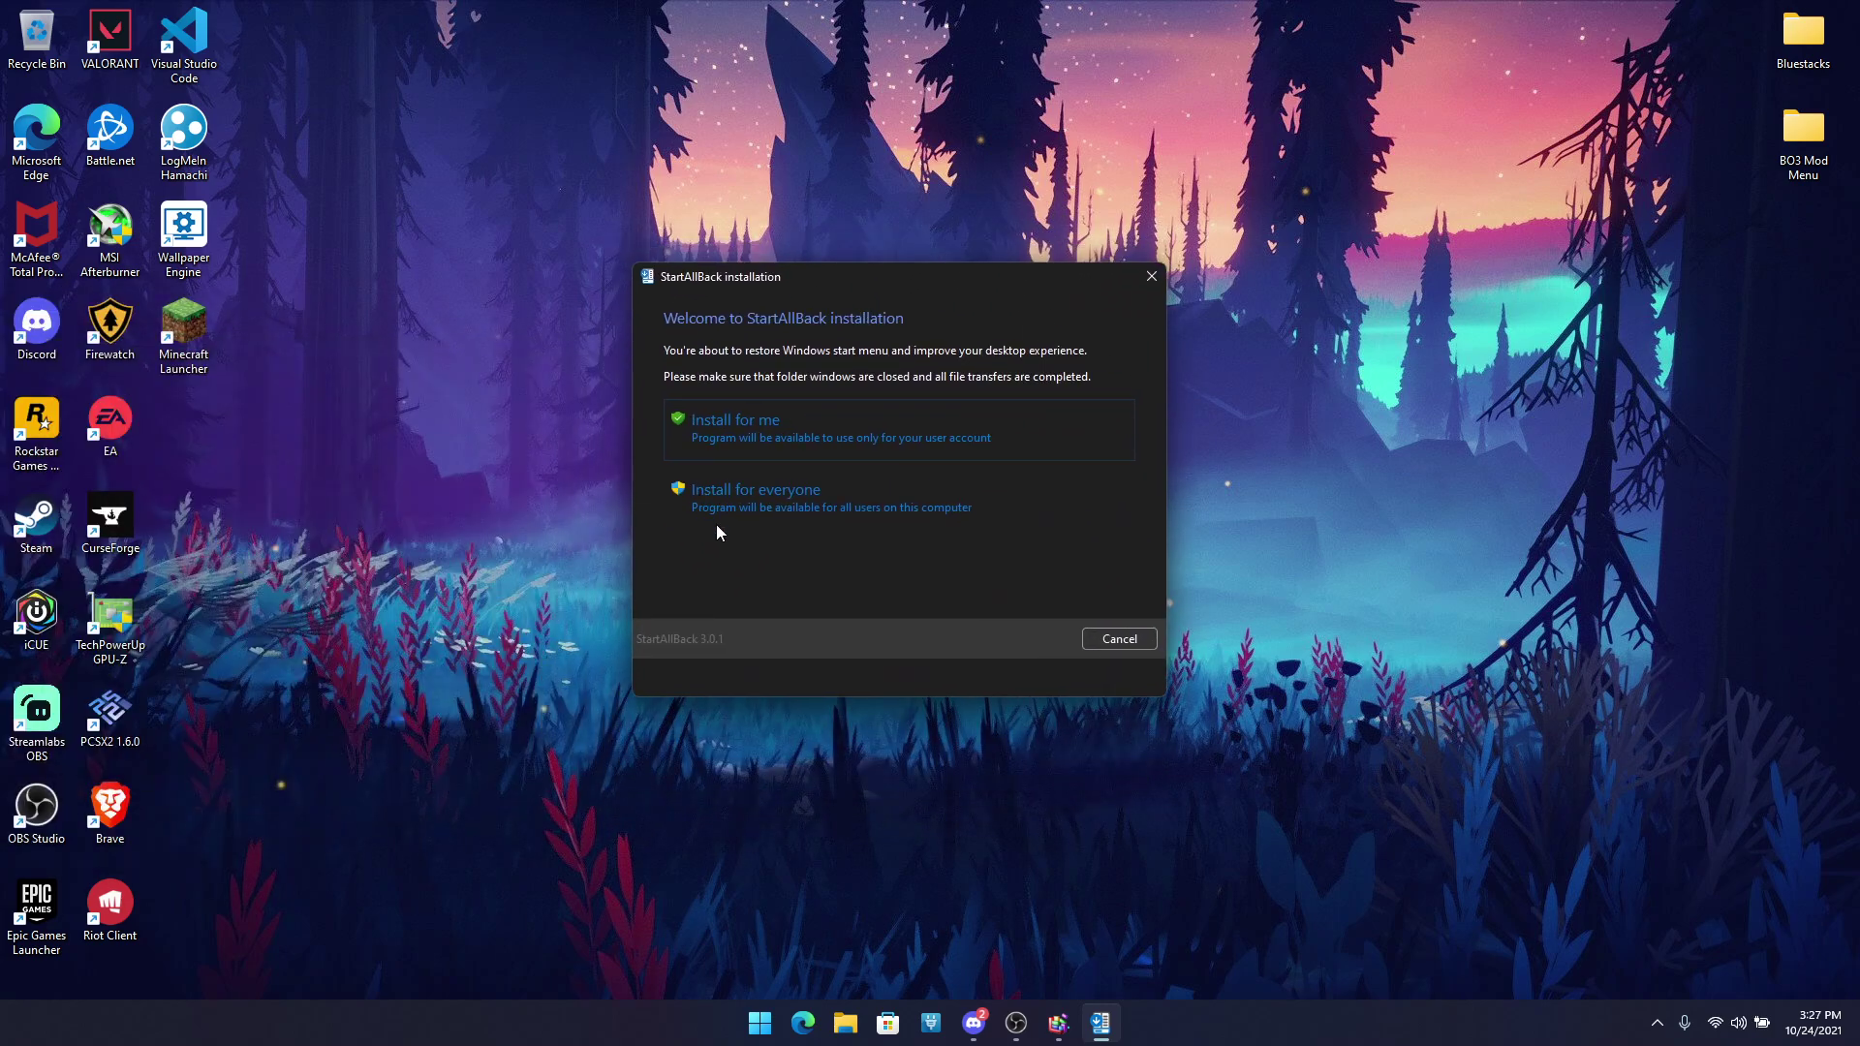
pyautogui.click(757, 427)
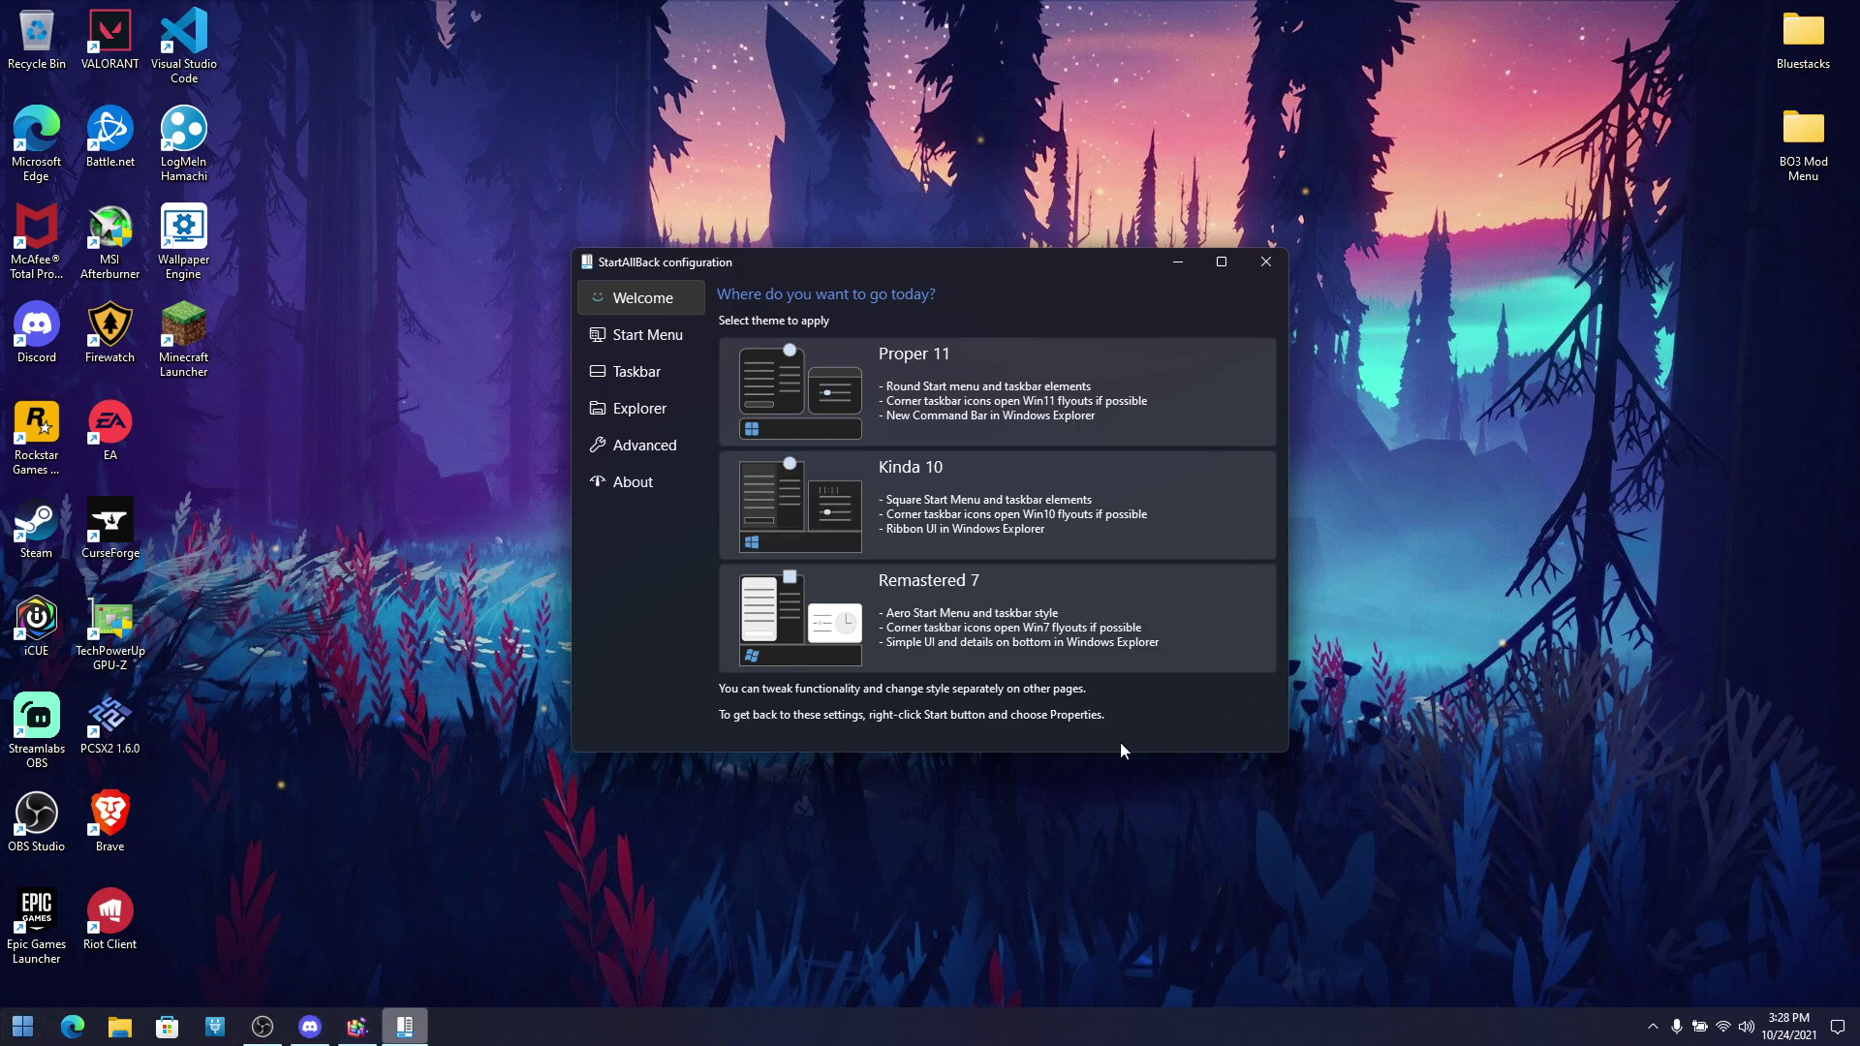
# Step: Turn off the enhanced classic taskbar in the StartAllBack taskbar settings
pyautogui.moveTo(931, 252); pyautogui.dragTo(885, 200)
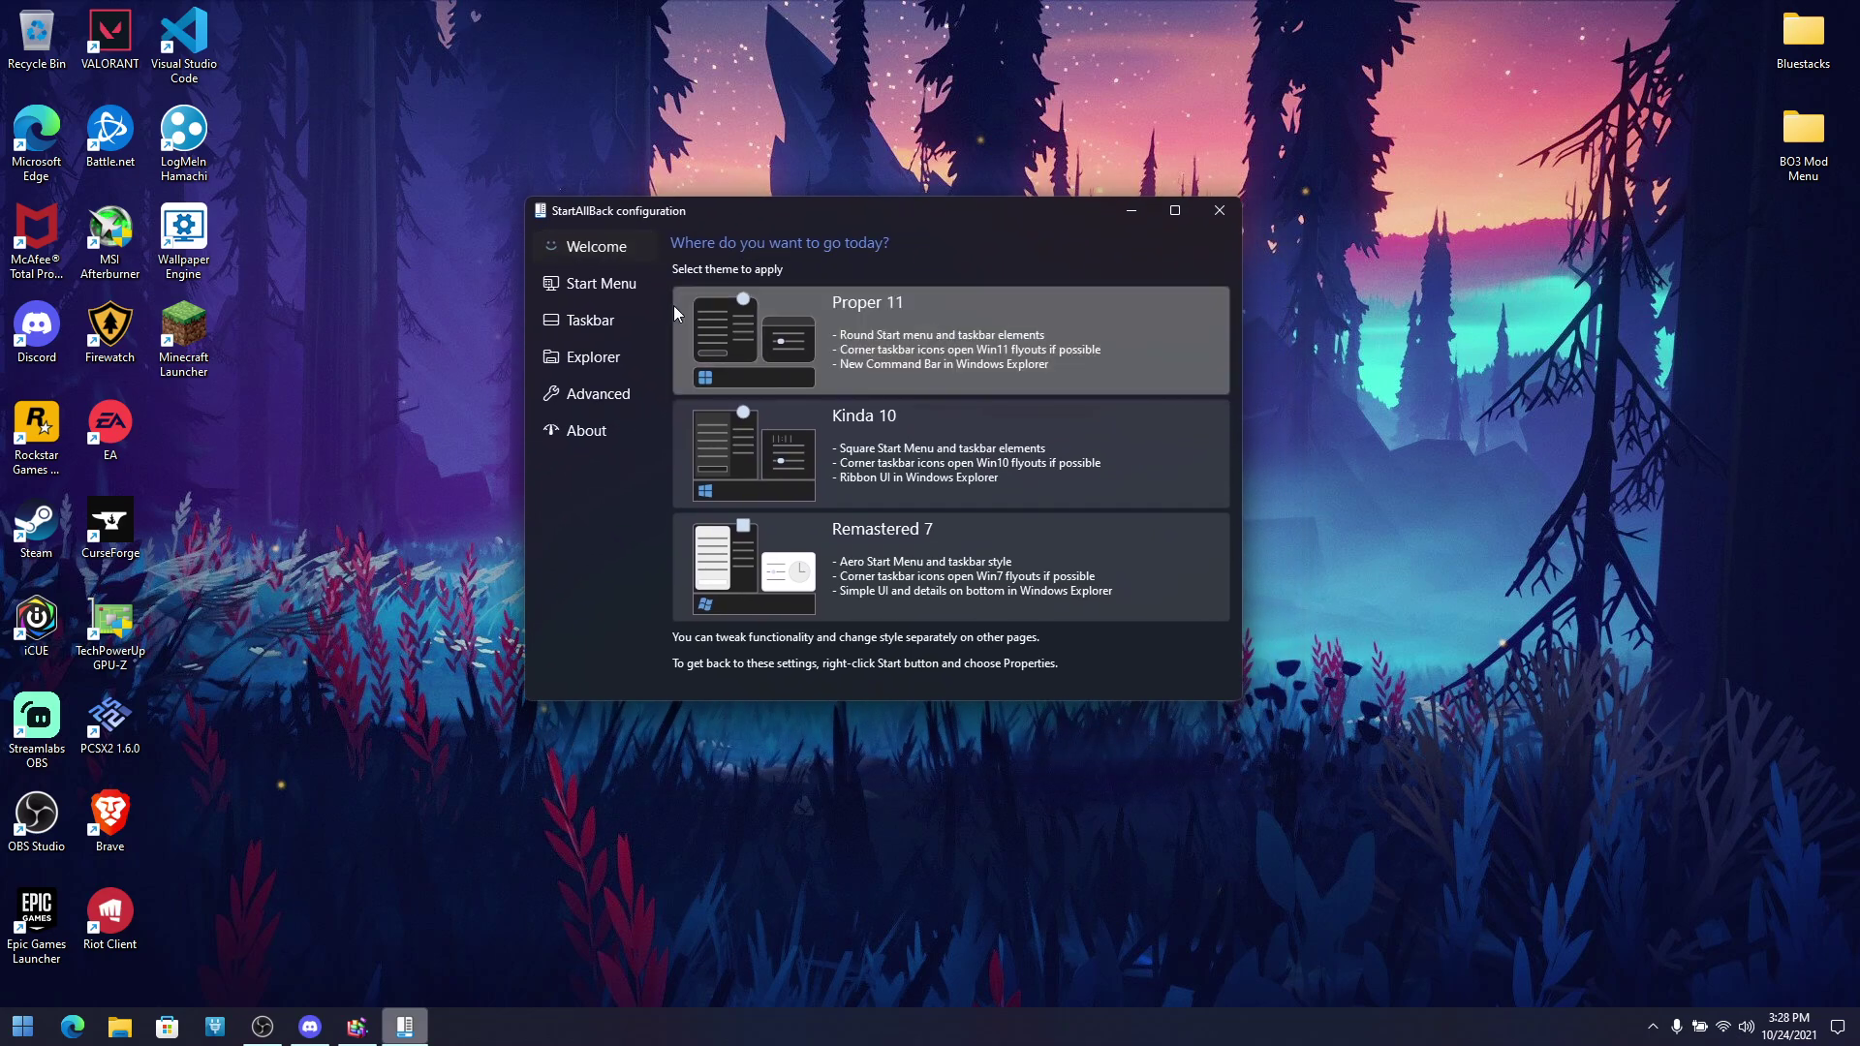
pyautogui.click(600, 324)
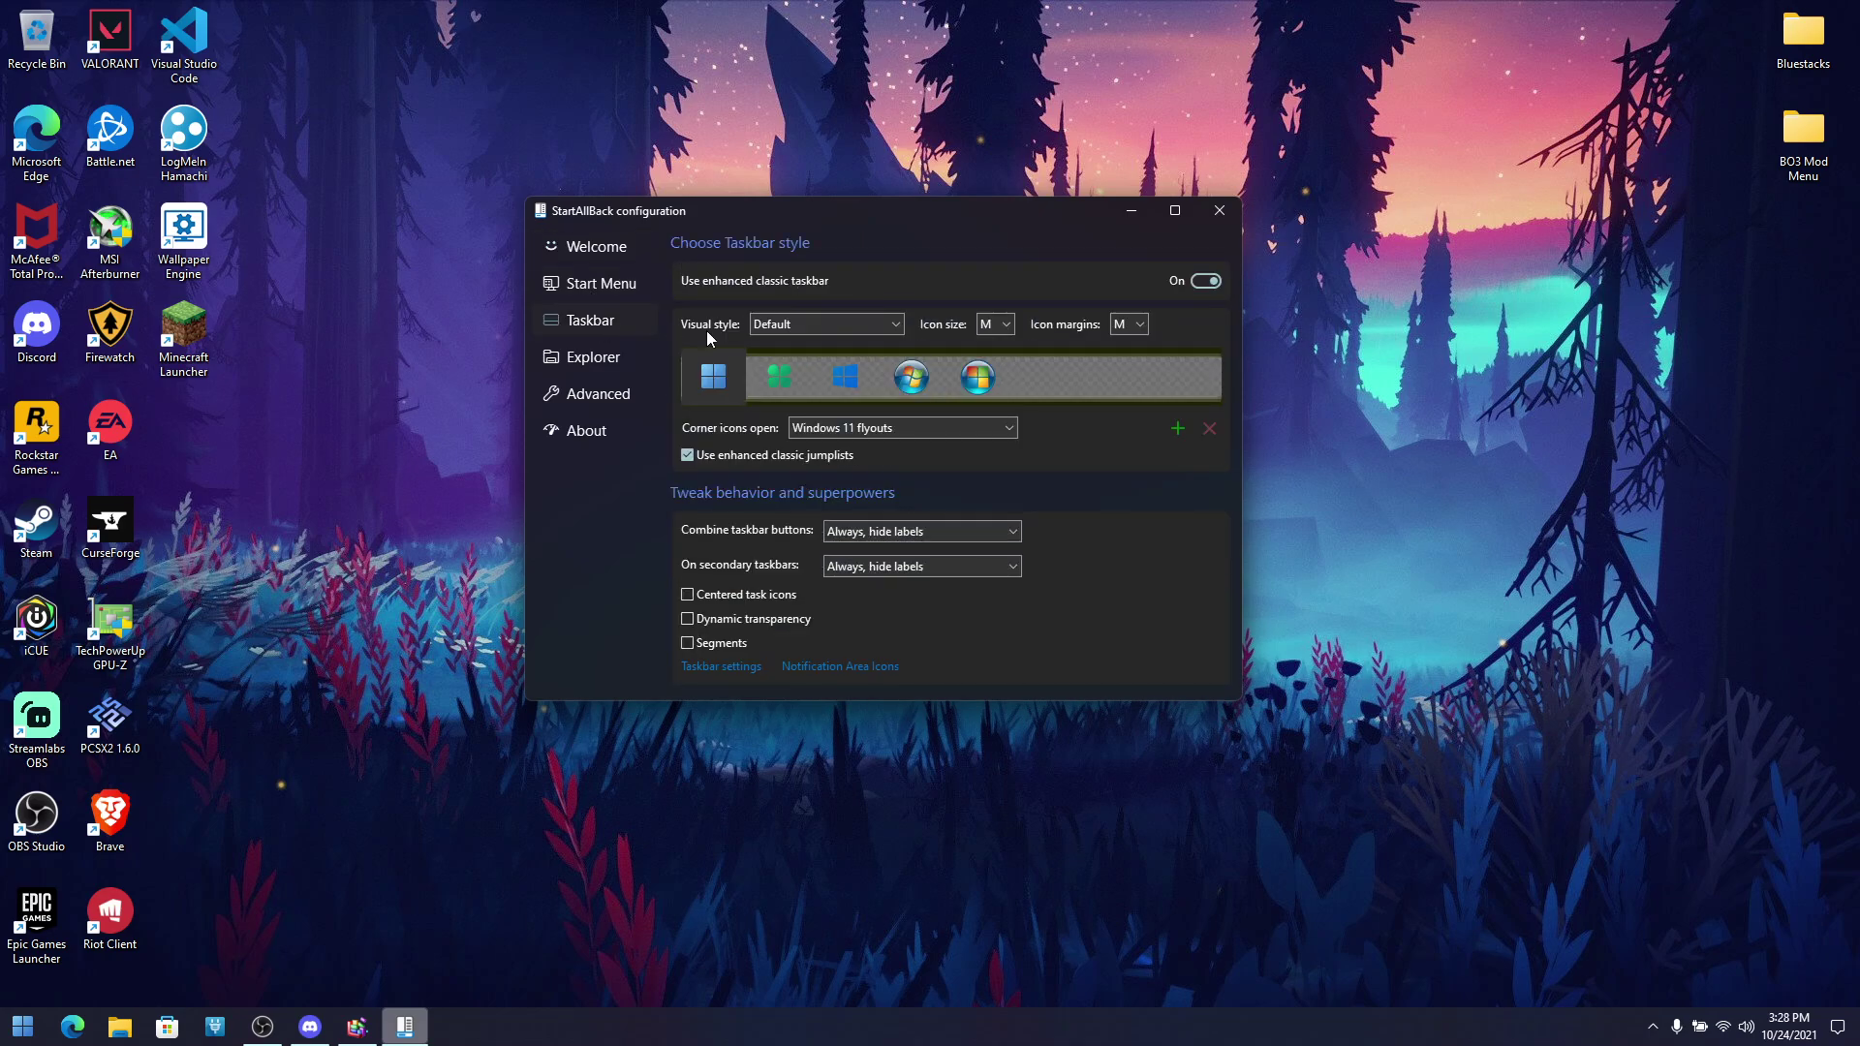
pyautogui.click(1205, 281)
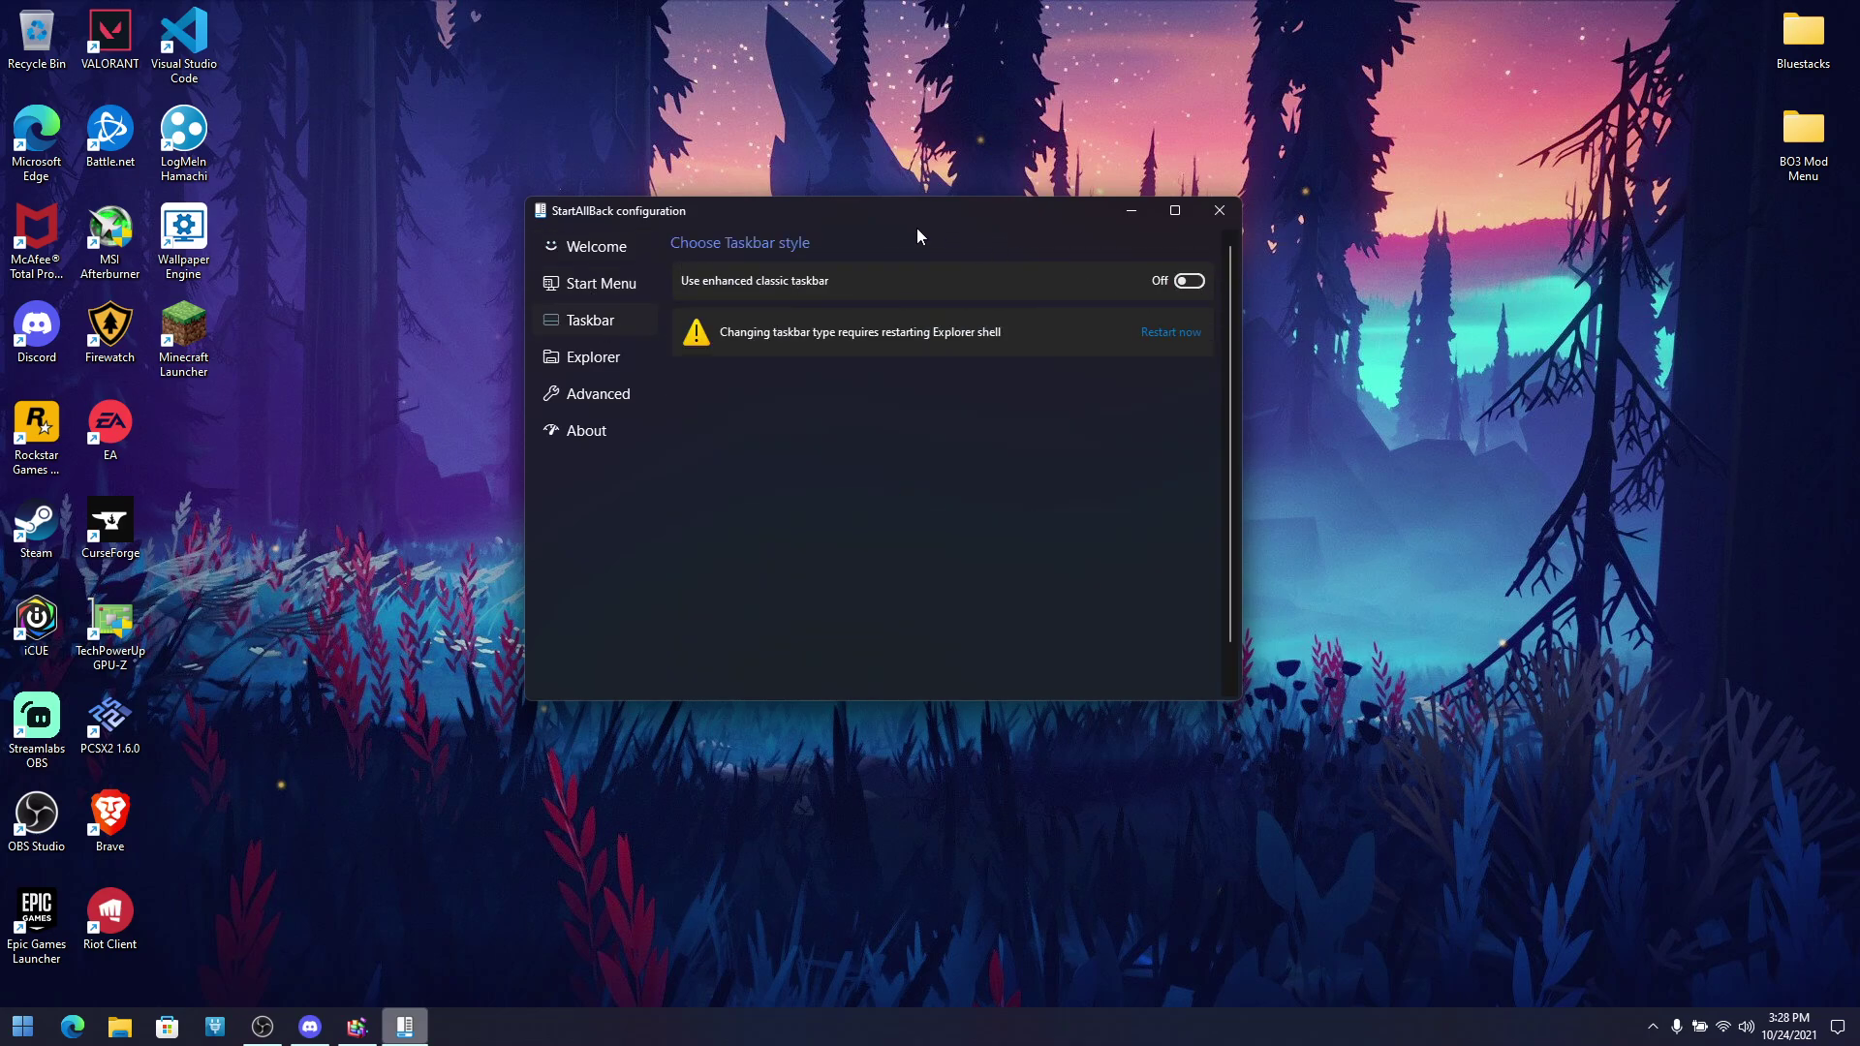
pyautogui.moveTo(916, 206); pyautogui.dragTo(929, 199)
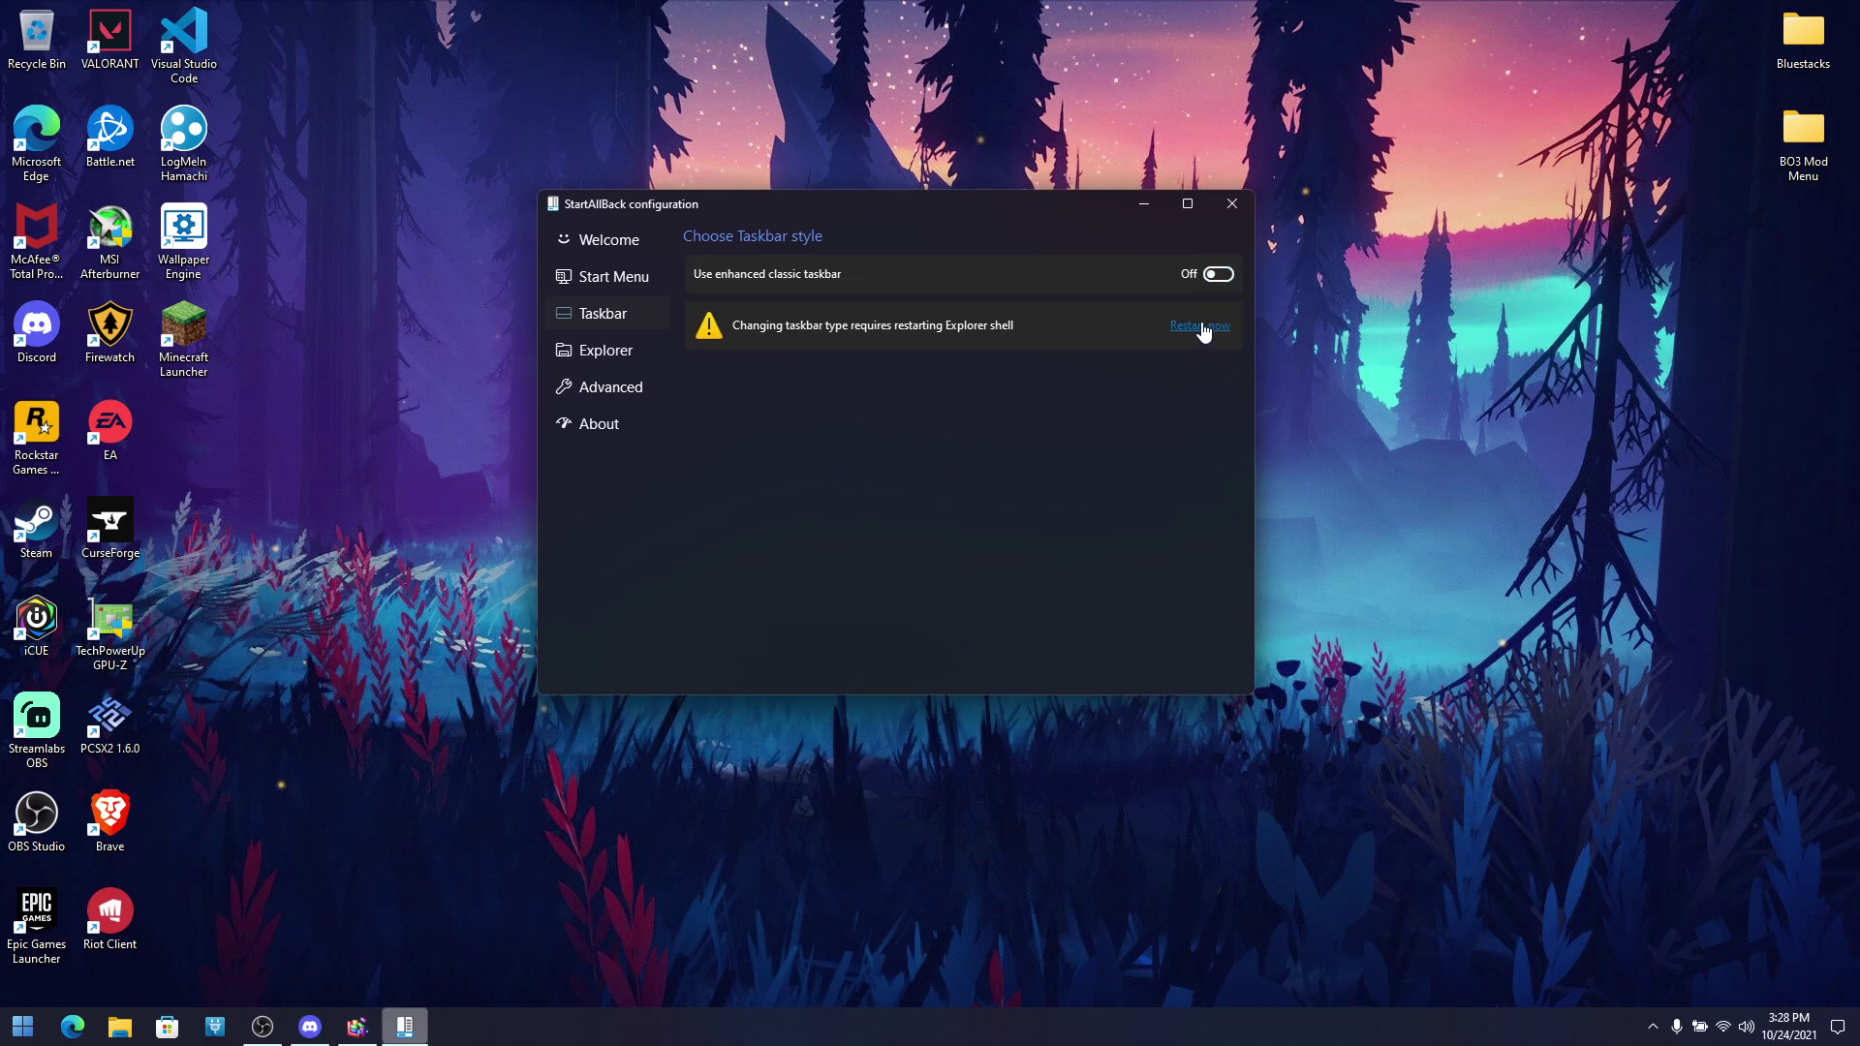
# Step: Restart the Windows Explorer process from Task Manager and close Task Manager
pyautogui.rightClick(23, 1025)
pyautogui.click(90, 785)
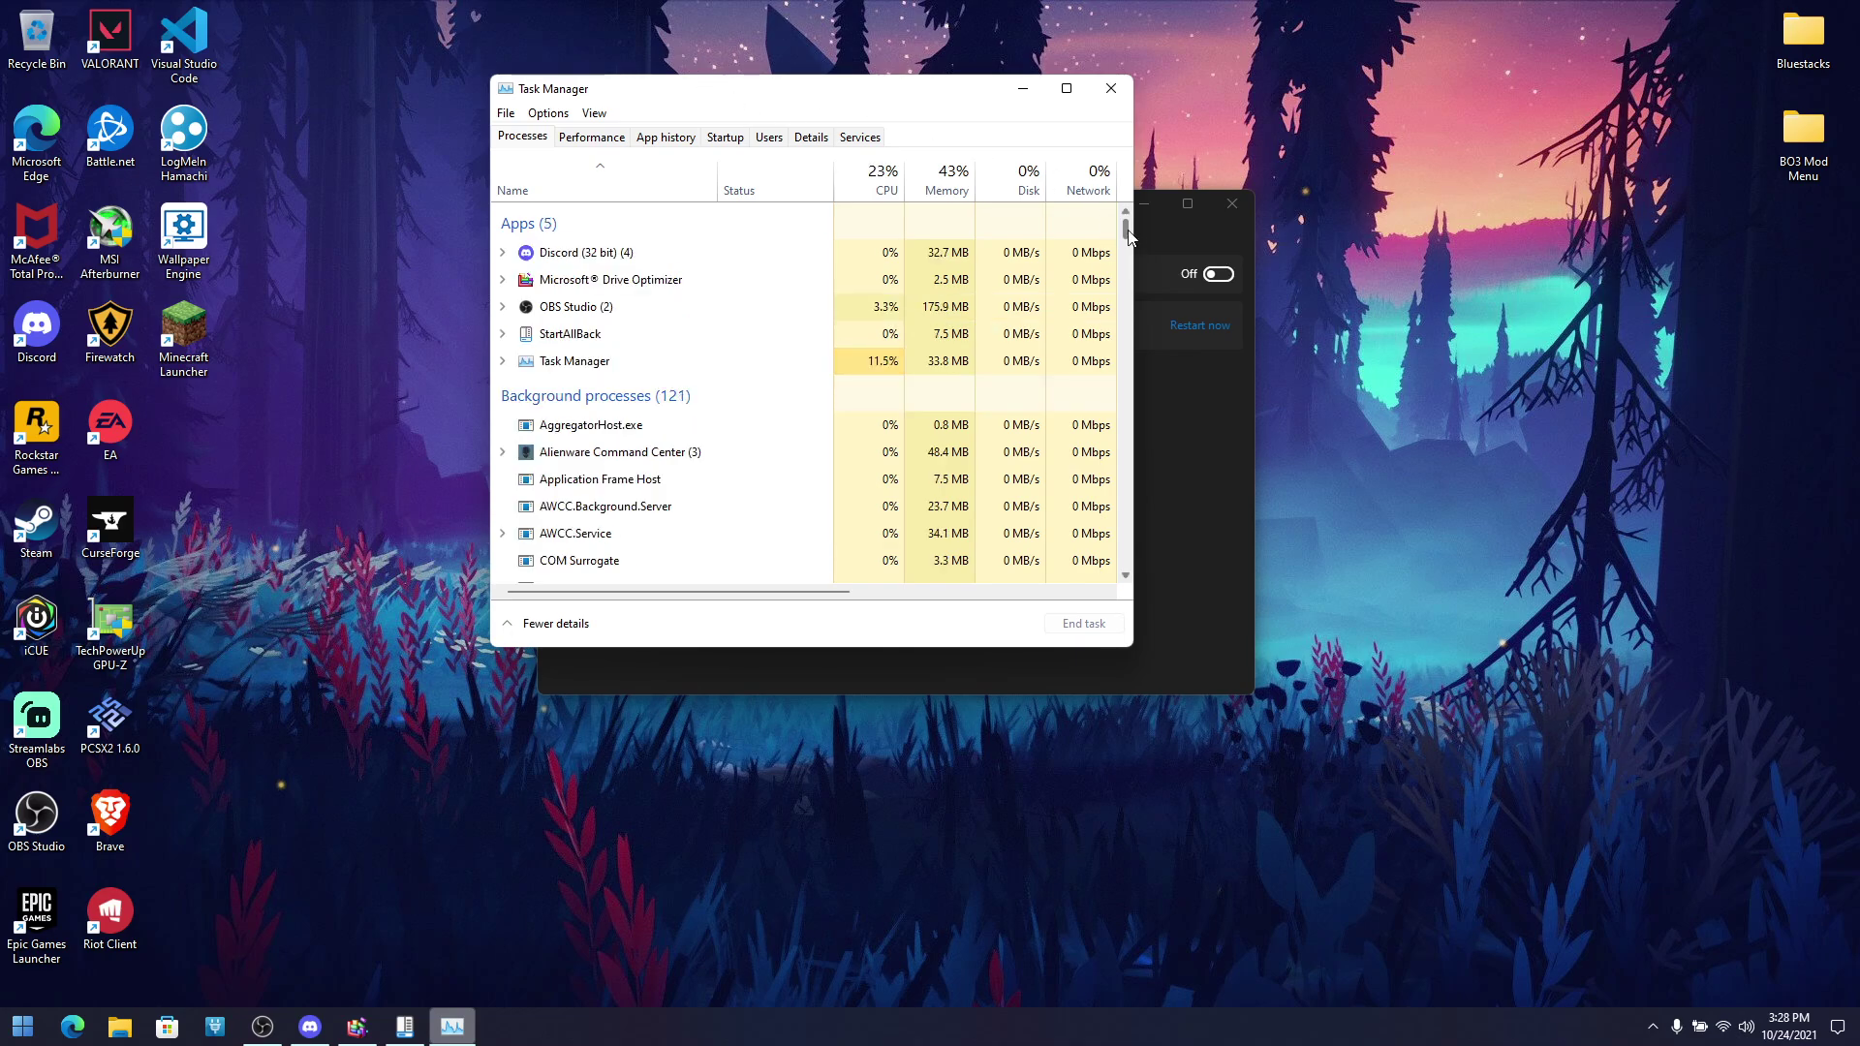
pyautogui.moveTo(1126, 233); pyautogui.dragTo(1124, 562)
pyautogui.click(697, 435)
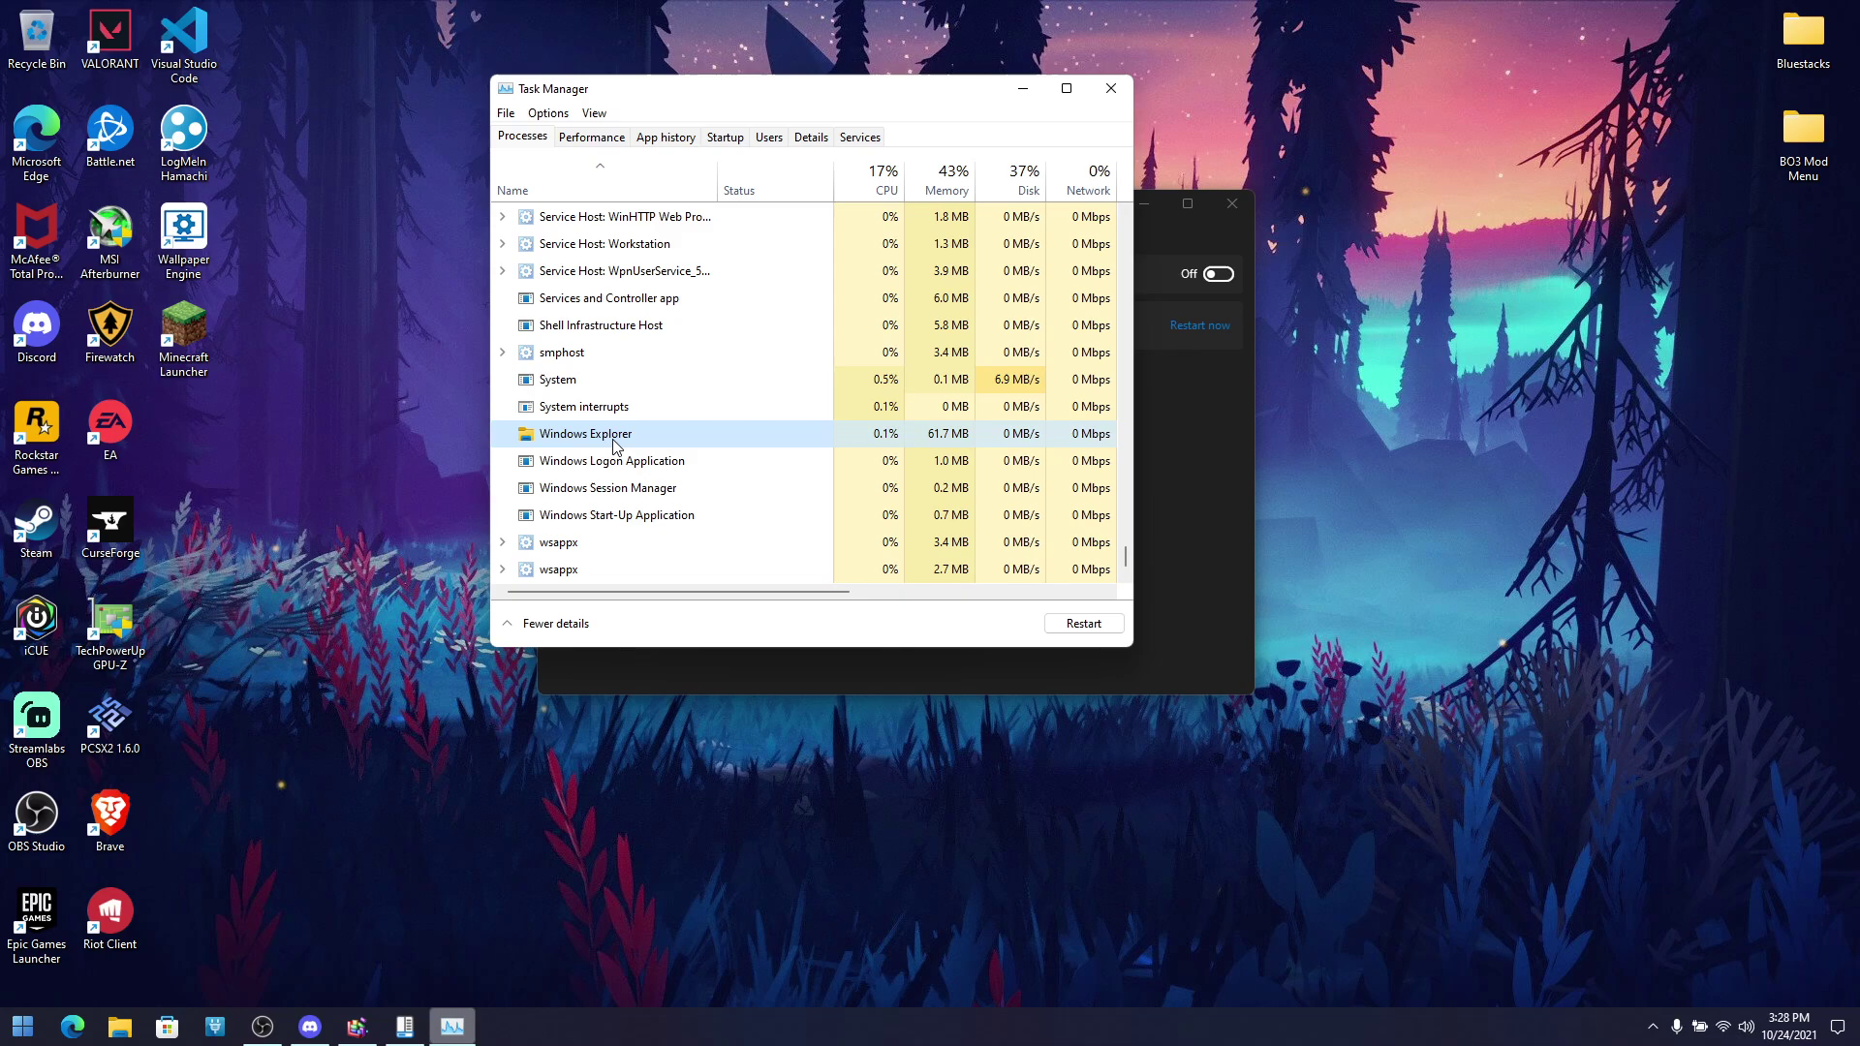
pyautogui.click(1069, 625)
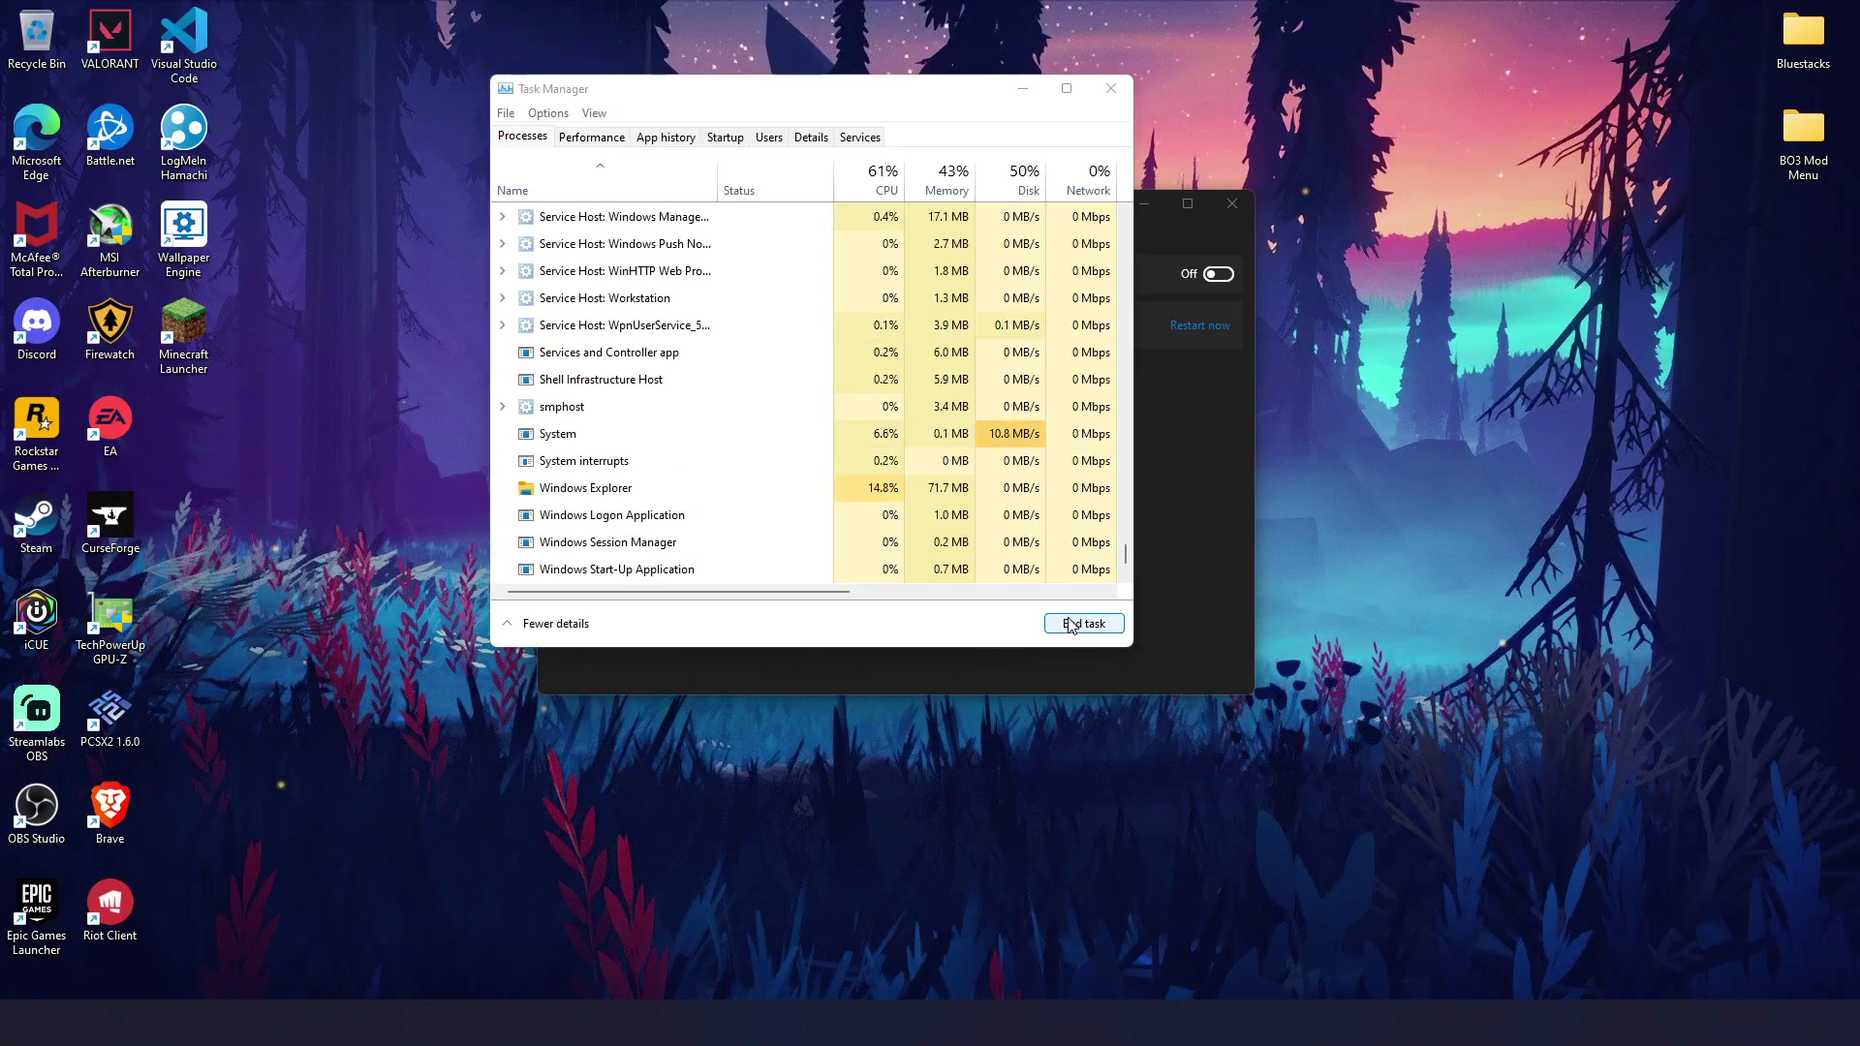
pyautogui.click(1111, 88)
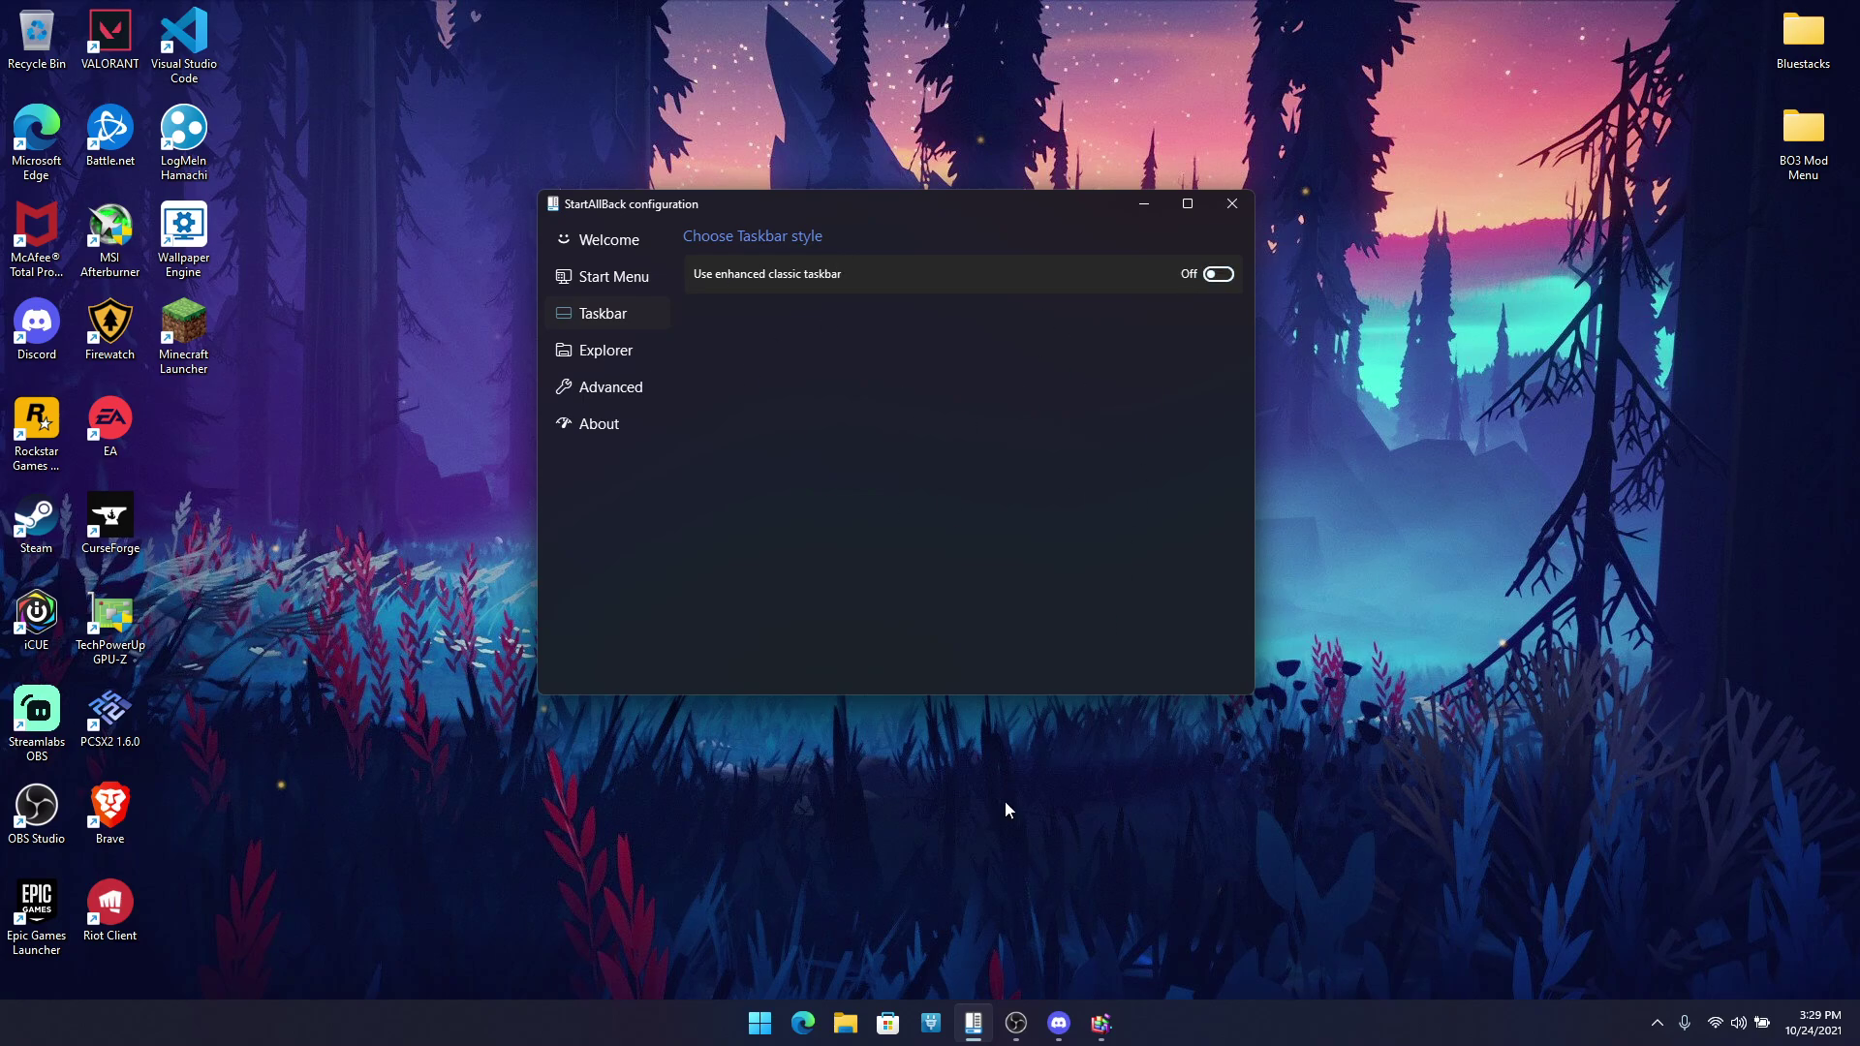
pyautogui.rightClick(762, 1027)
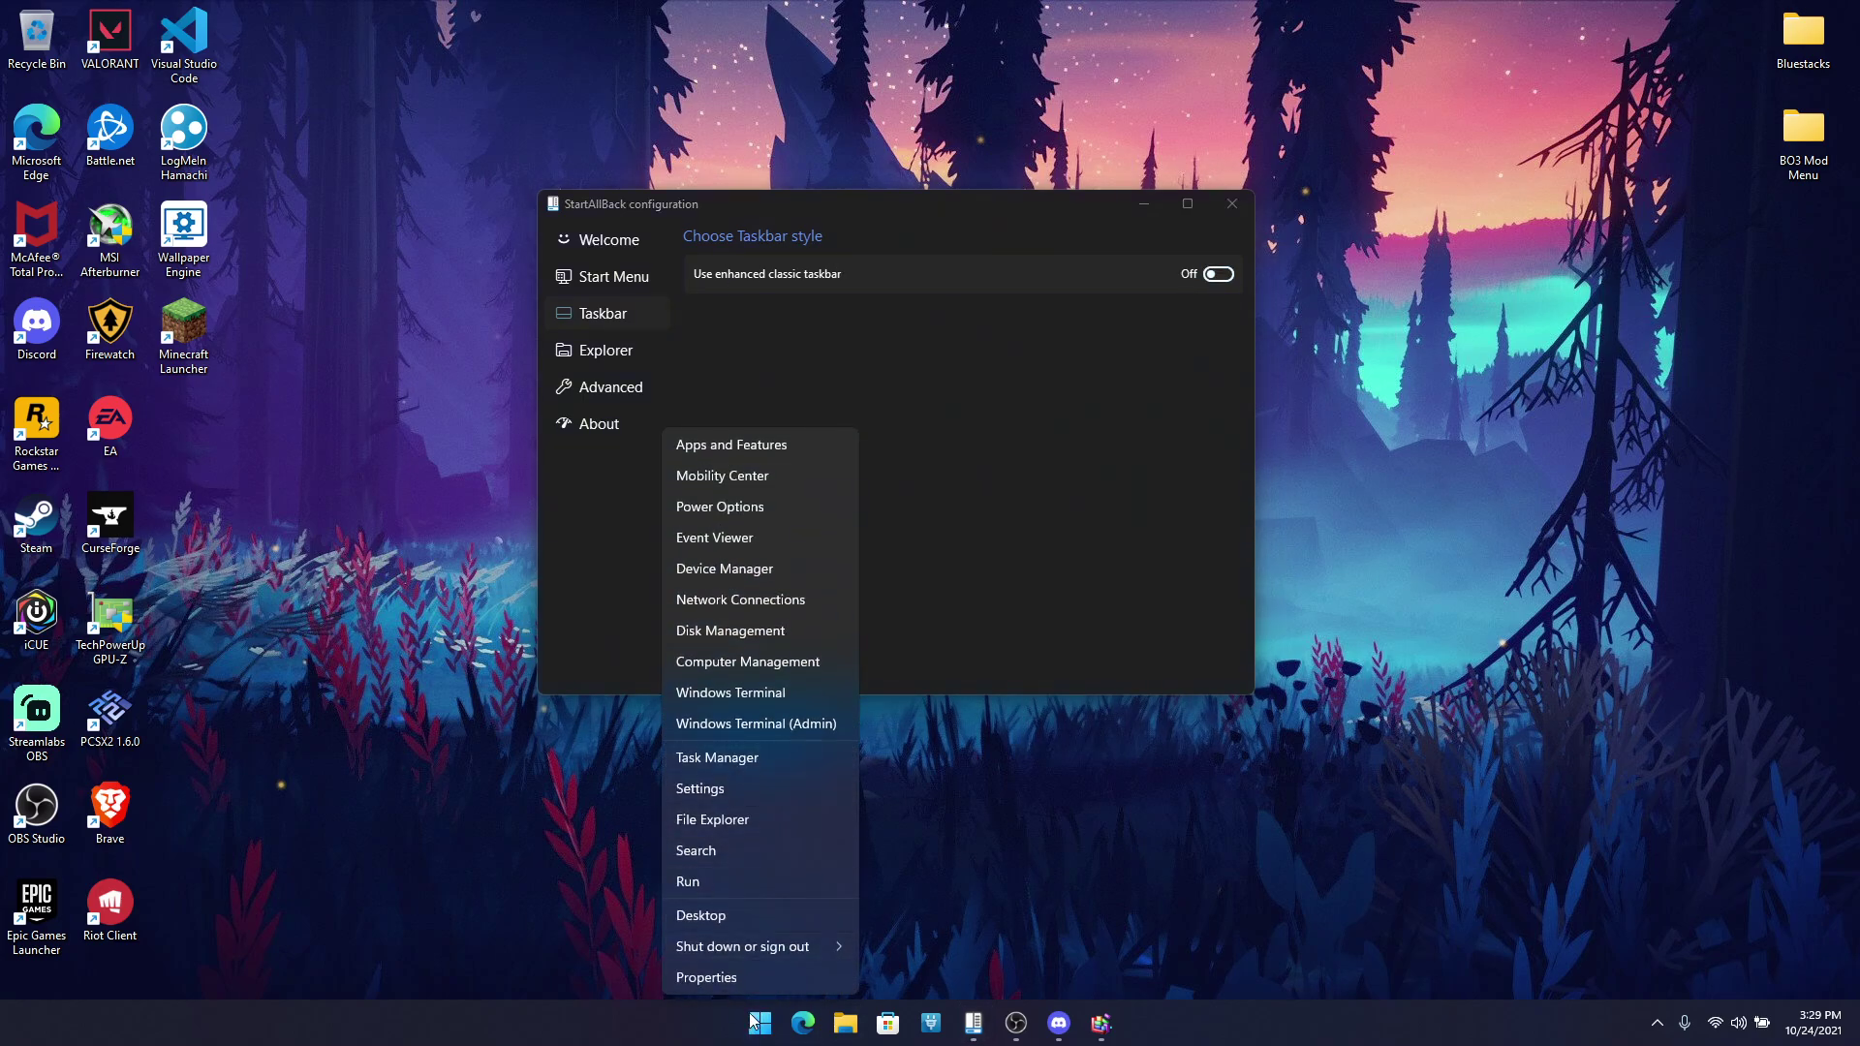
pyautogui.rightClick(641, 1025)
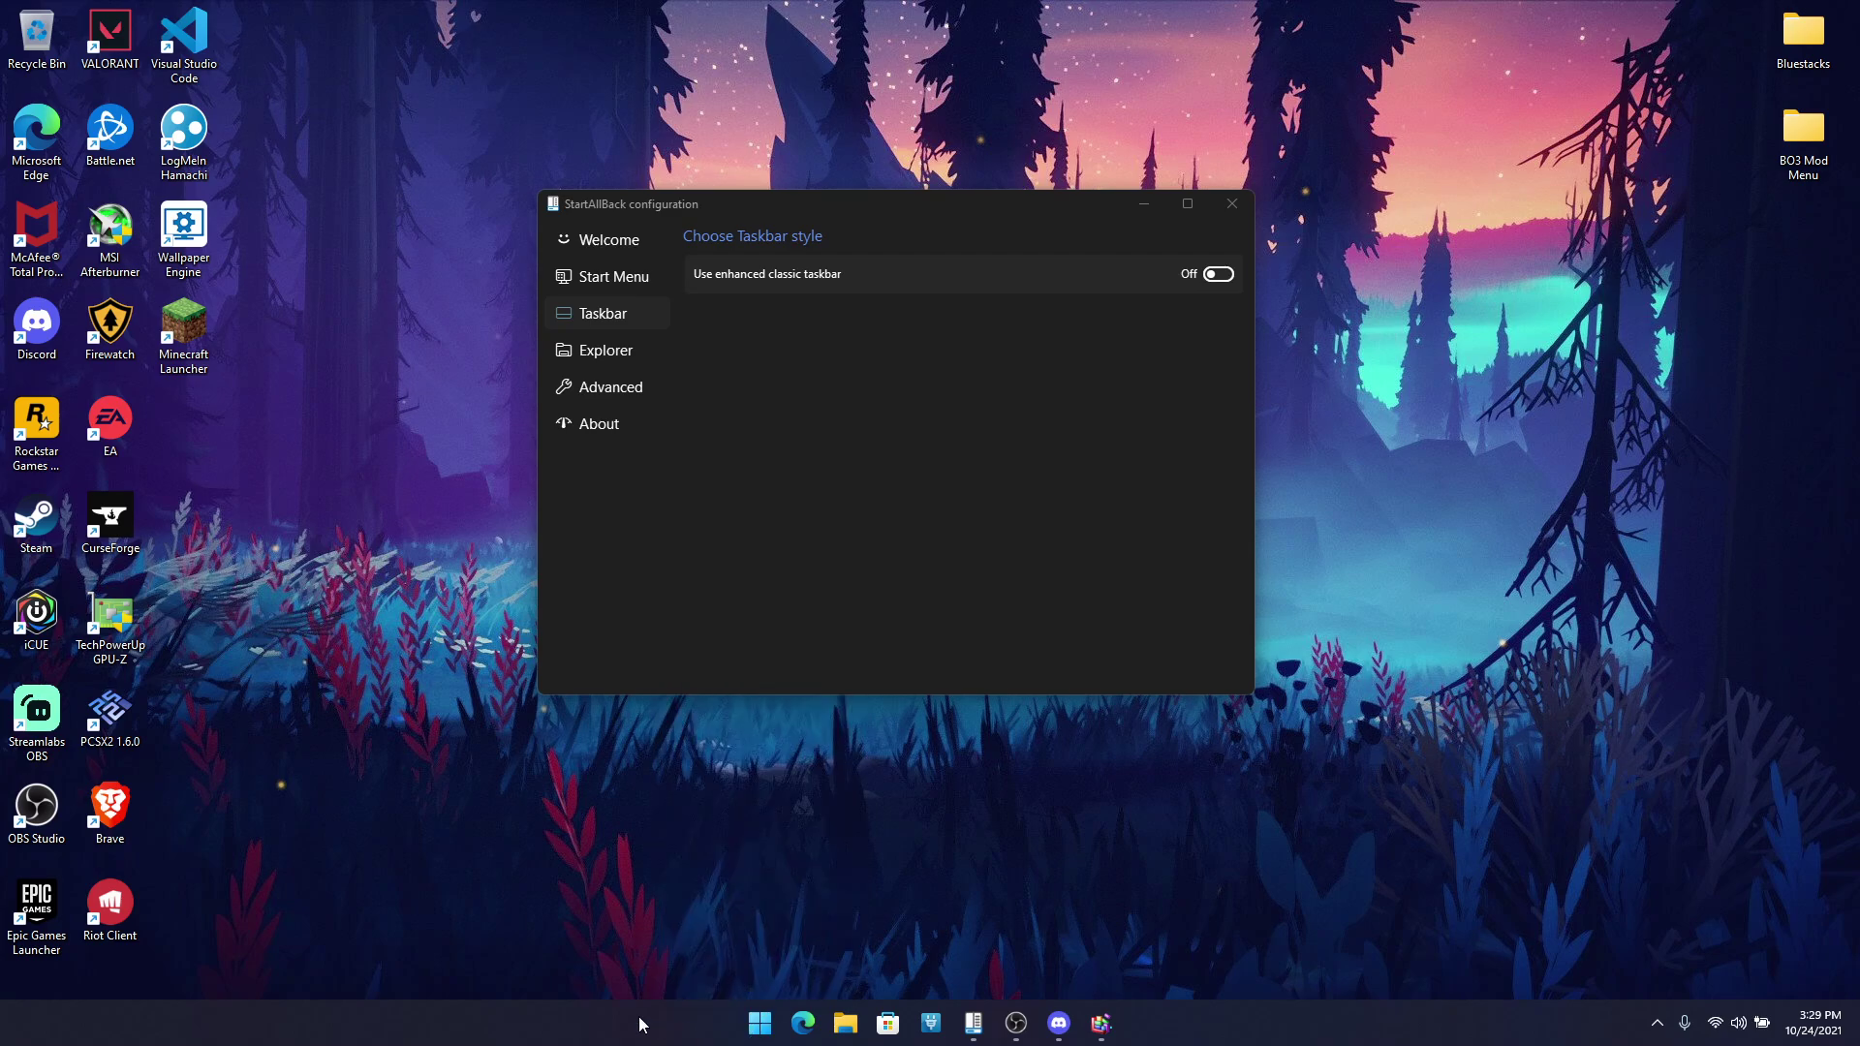
pyautogui.rightClick(759, 1023)
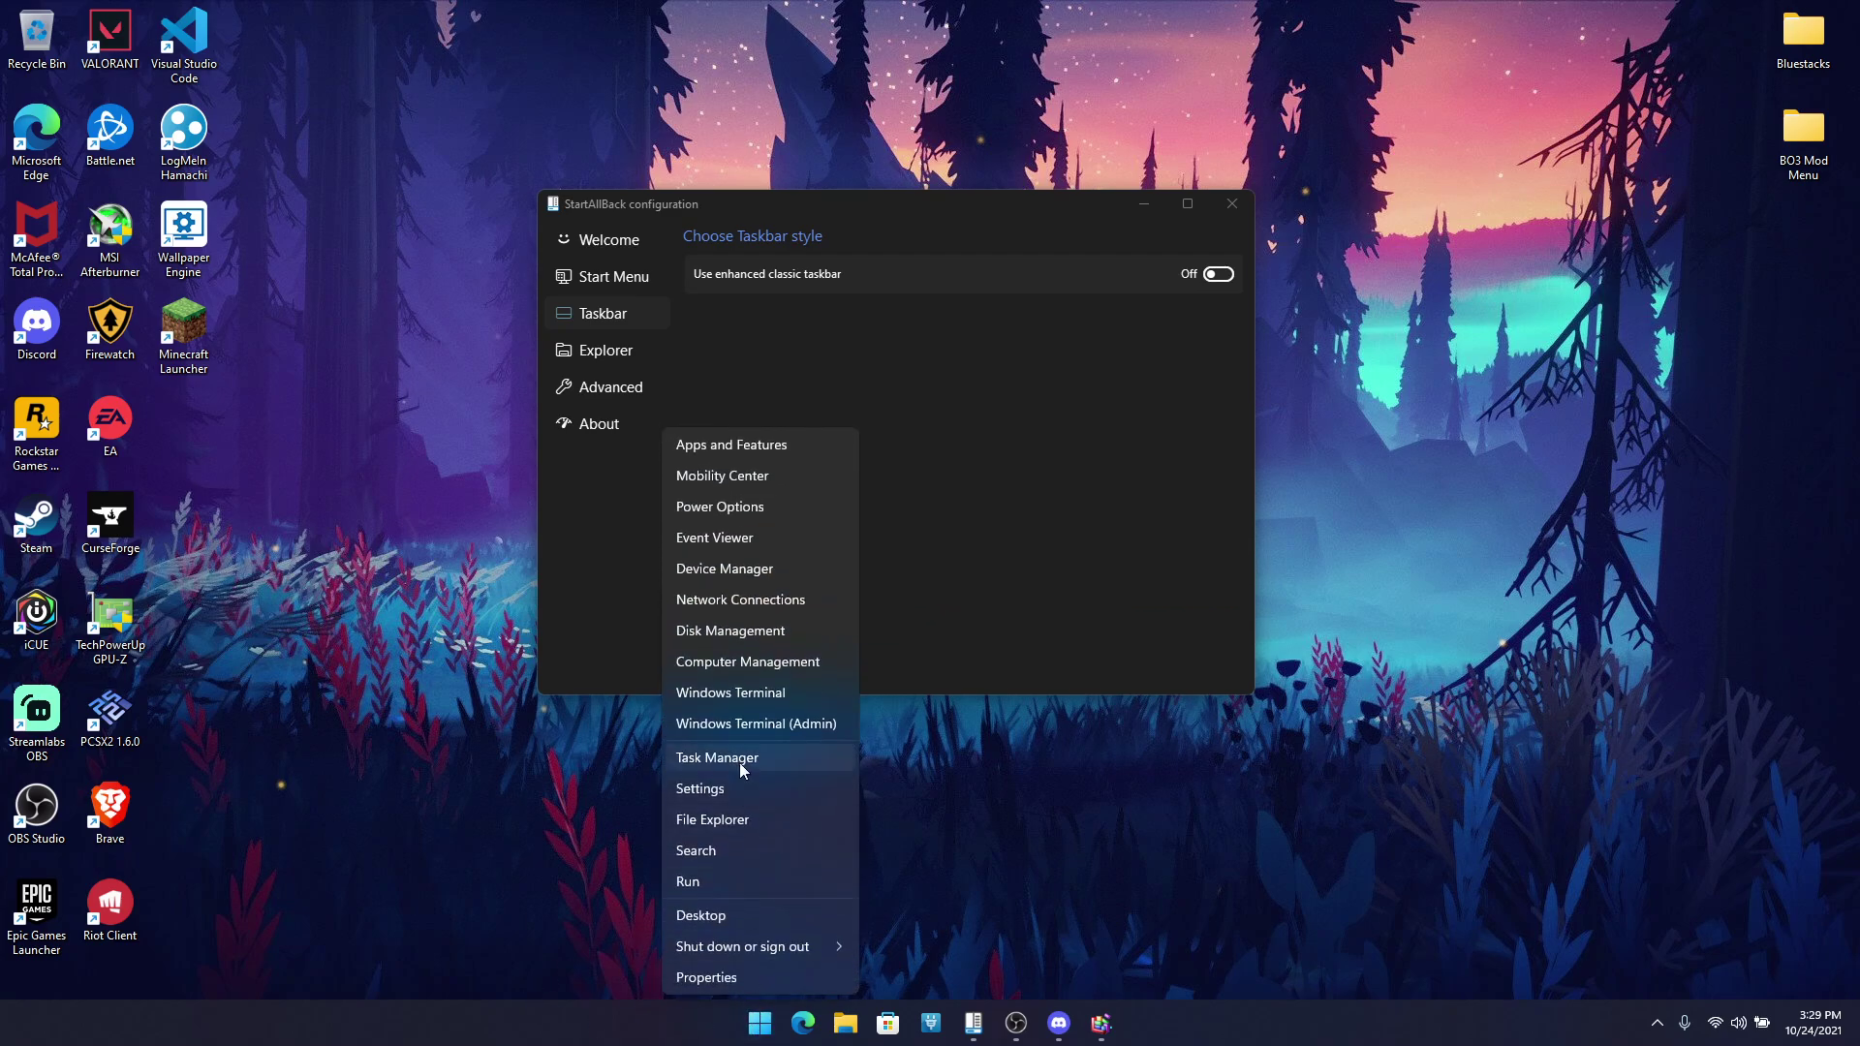
pyautogui.click(1087, 820)
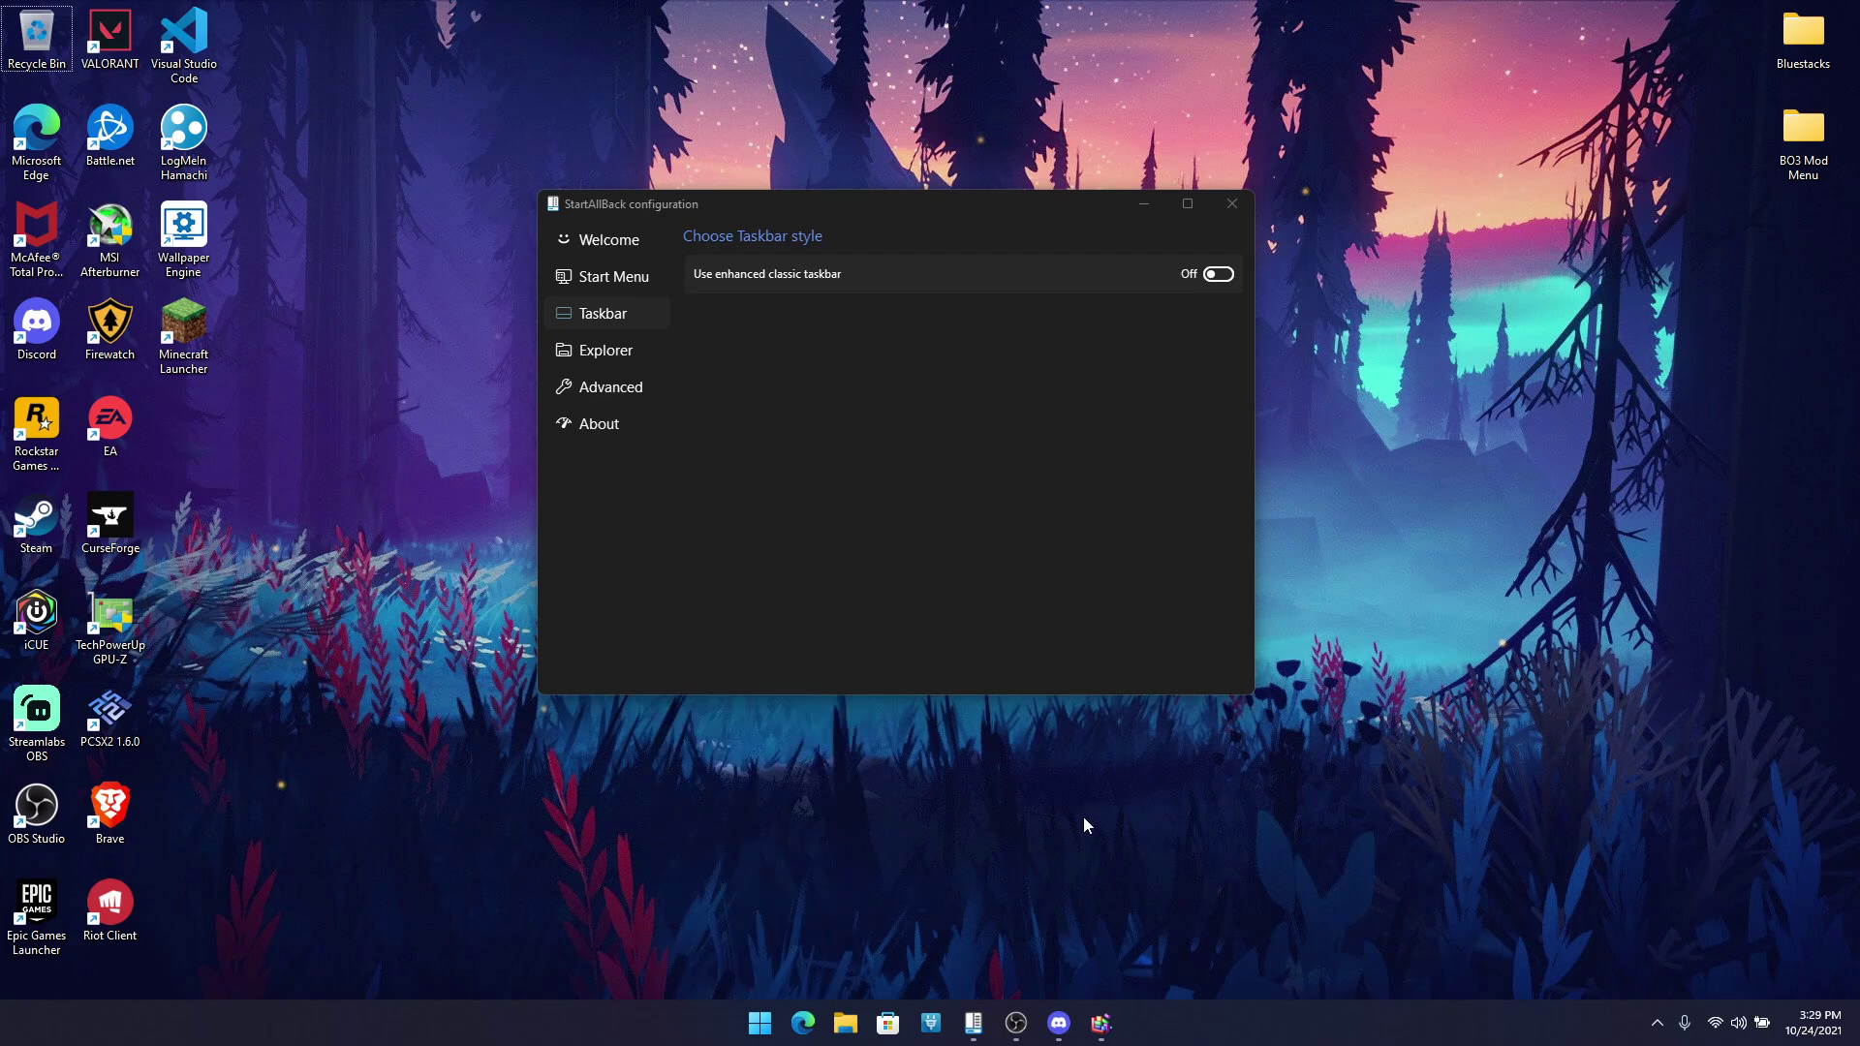
pyautogui.hotkey('ctrl', 'shift', 'Escape')
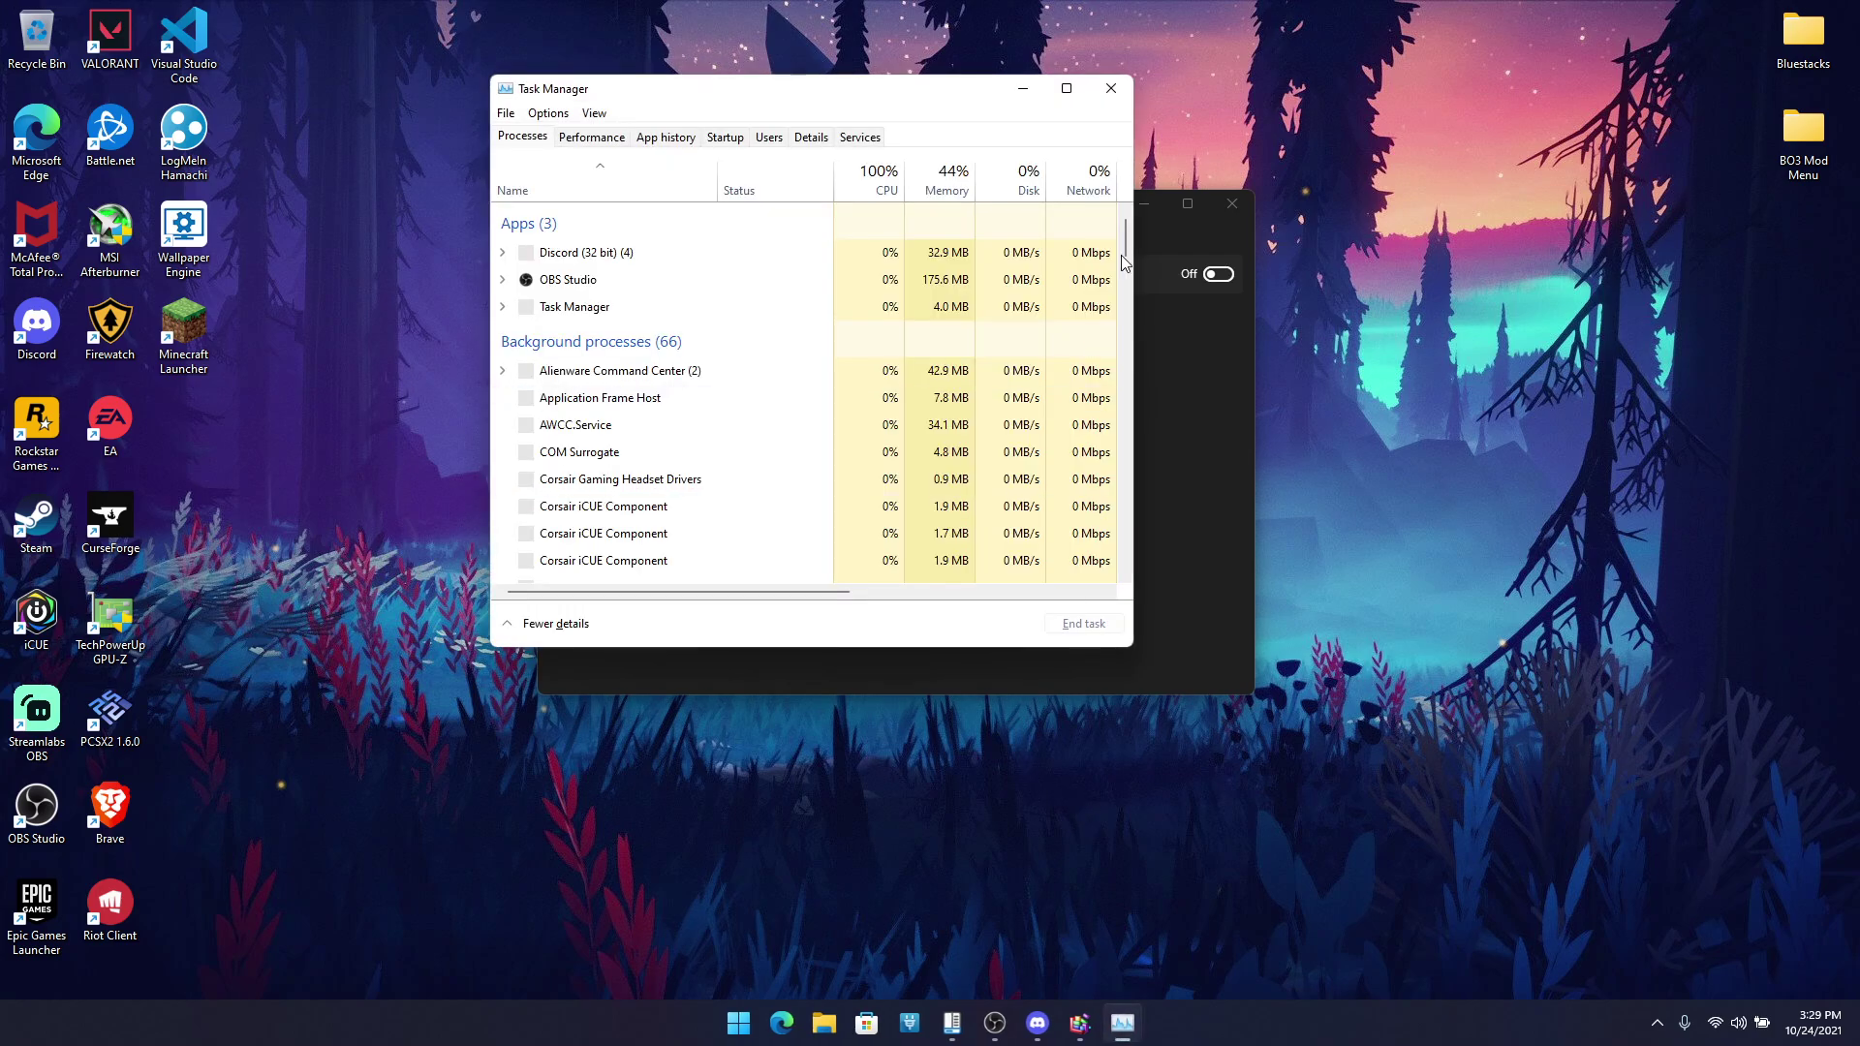
pyautogui.click(1113, 89)
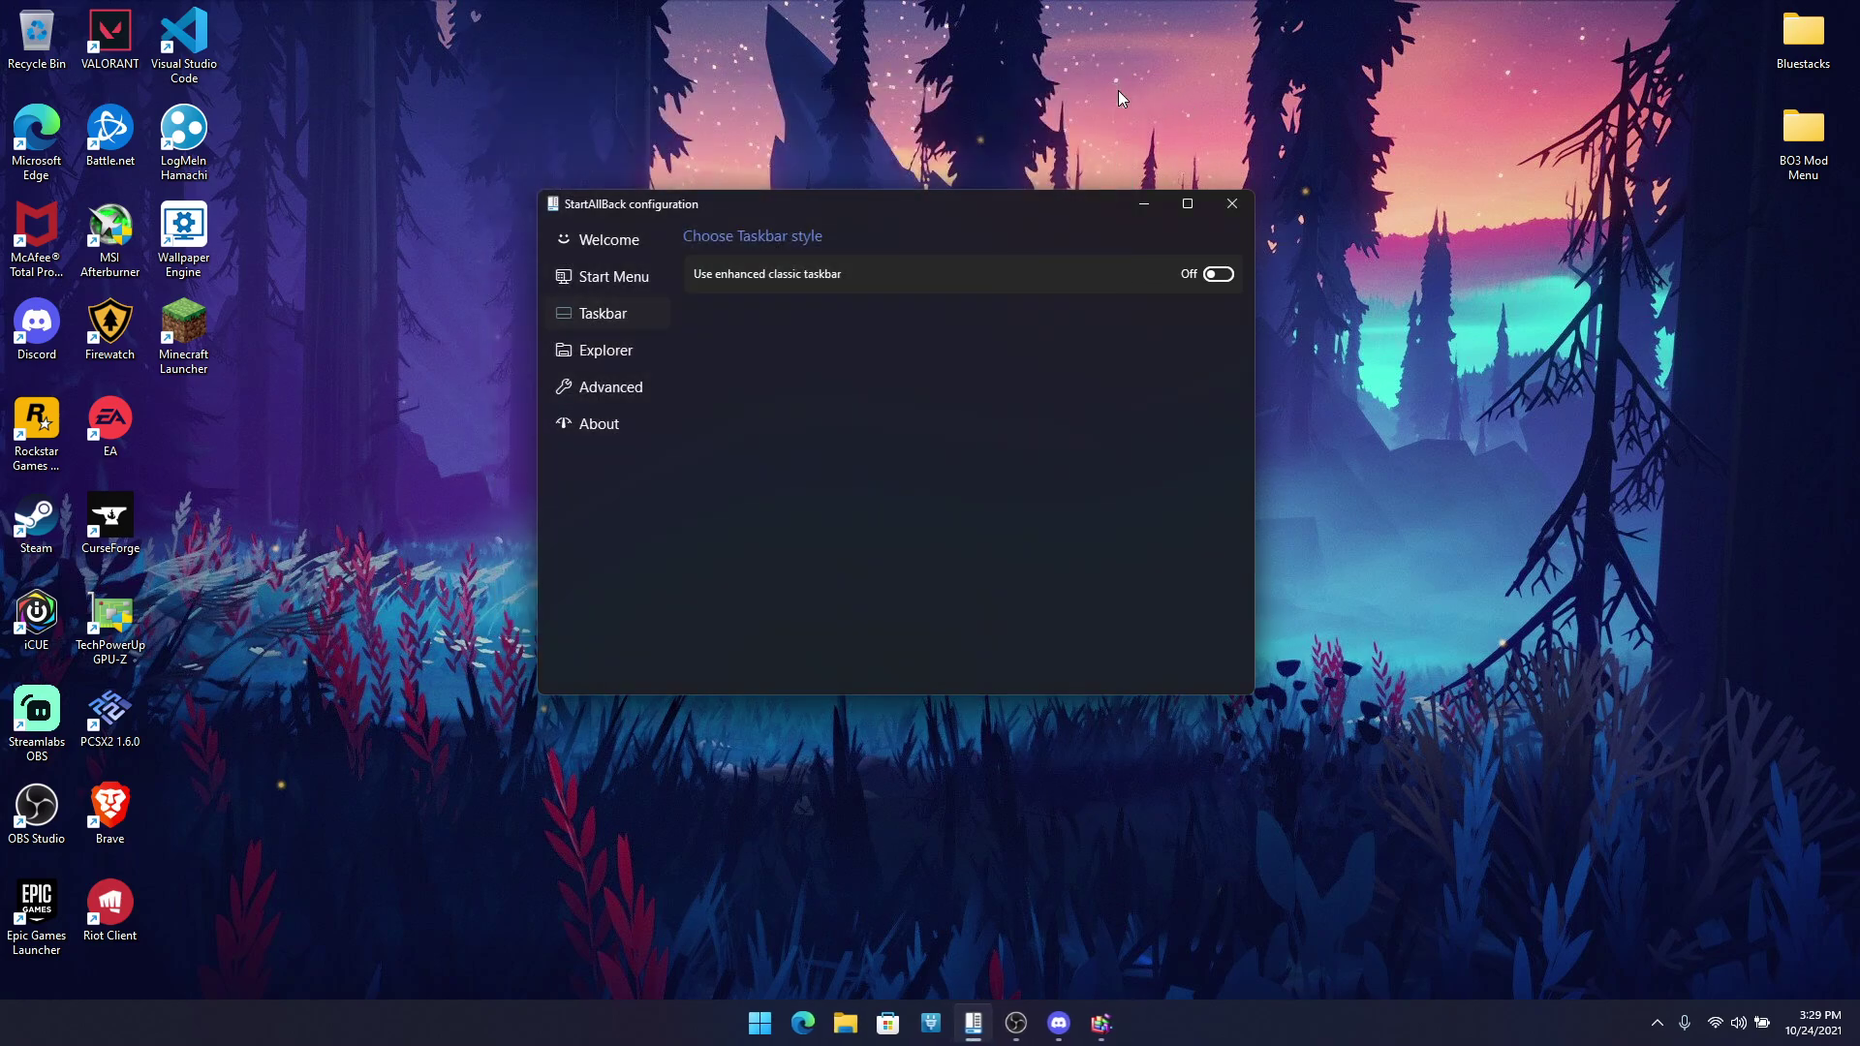
# Step: Open Task Manager and restart the Windows Explorer process once more
pyautogui.hotkey('ctrl', 'shift', 'Escape')
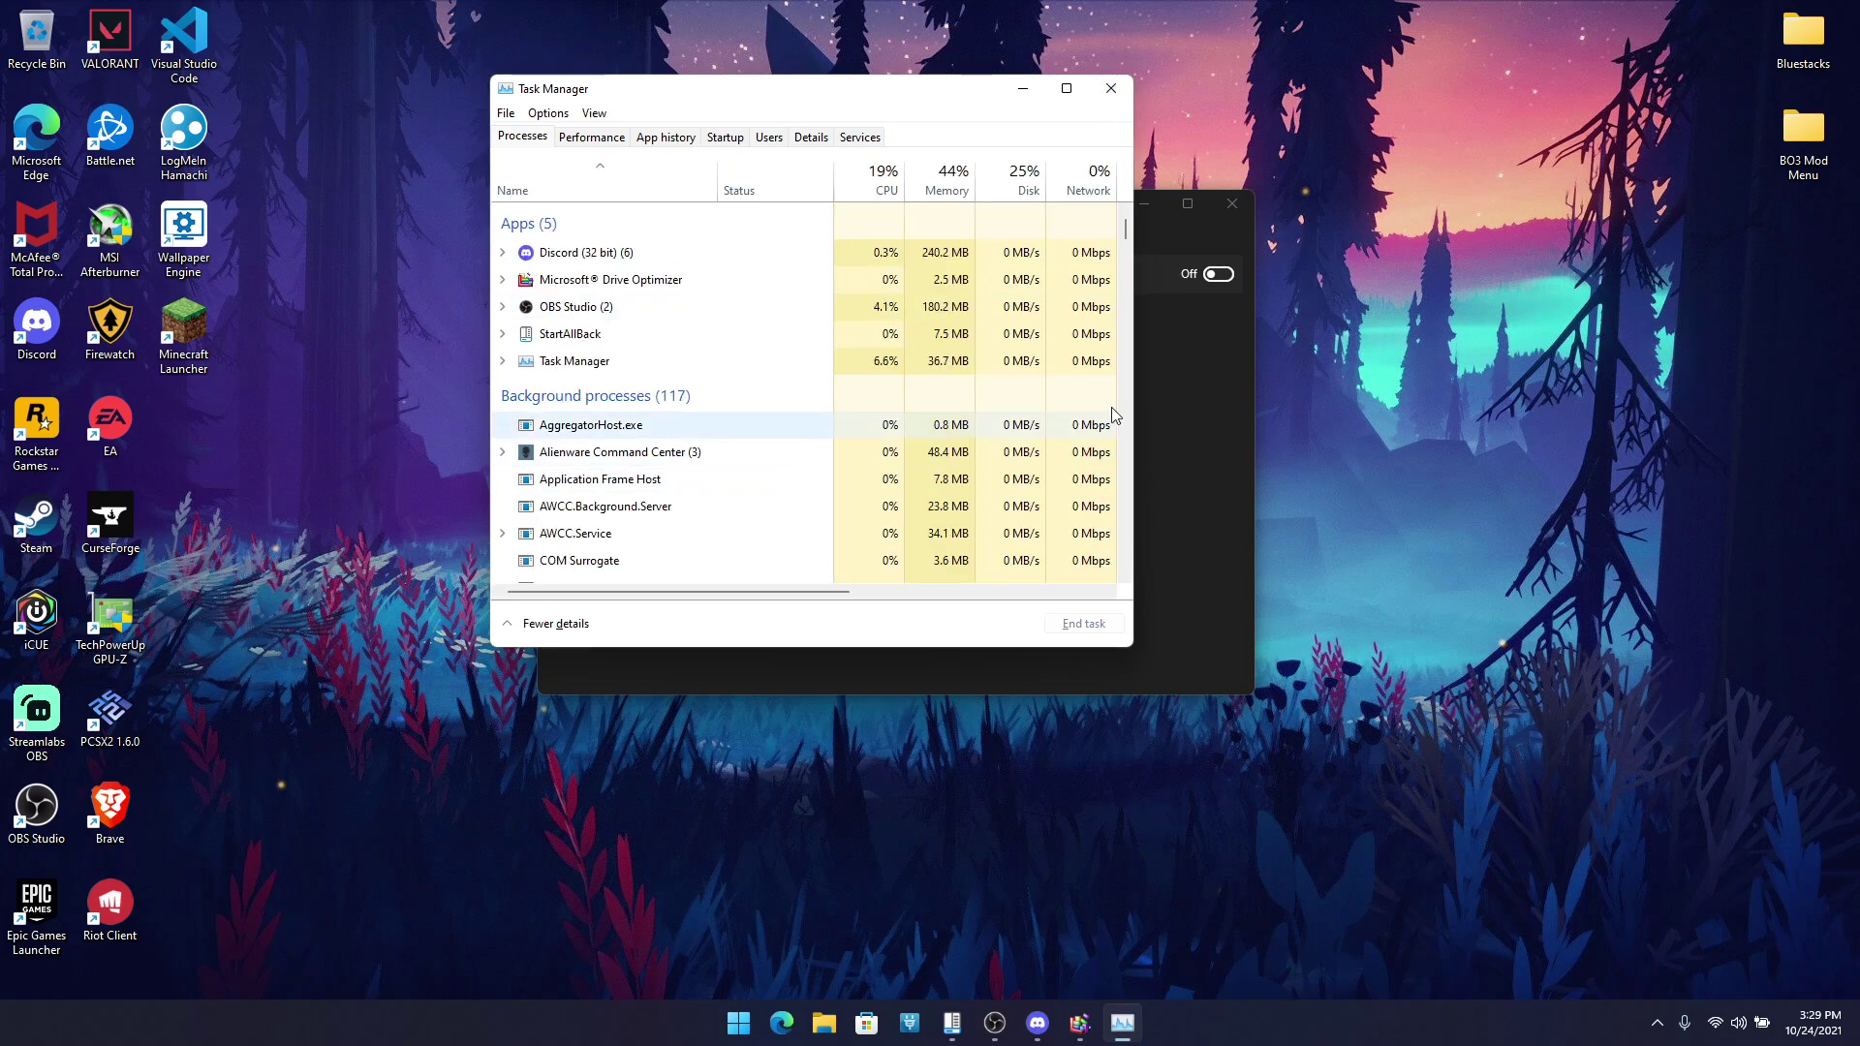
pyautogui.moveTo(1126, 240); pyautogui.dragTo(1126, 560)
pyautogui.click(644, 436)
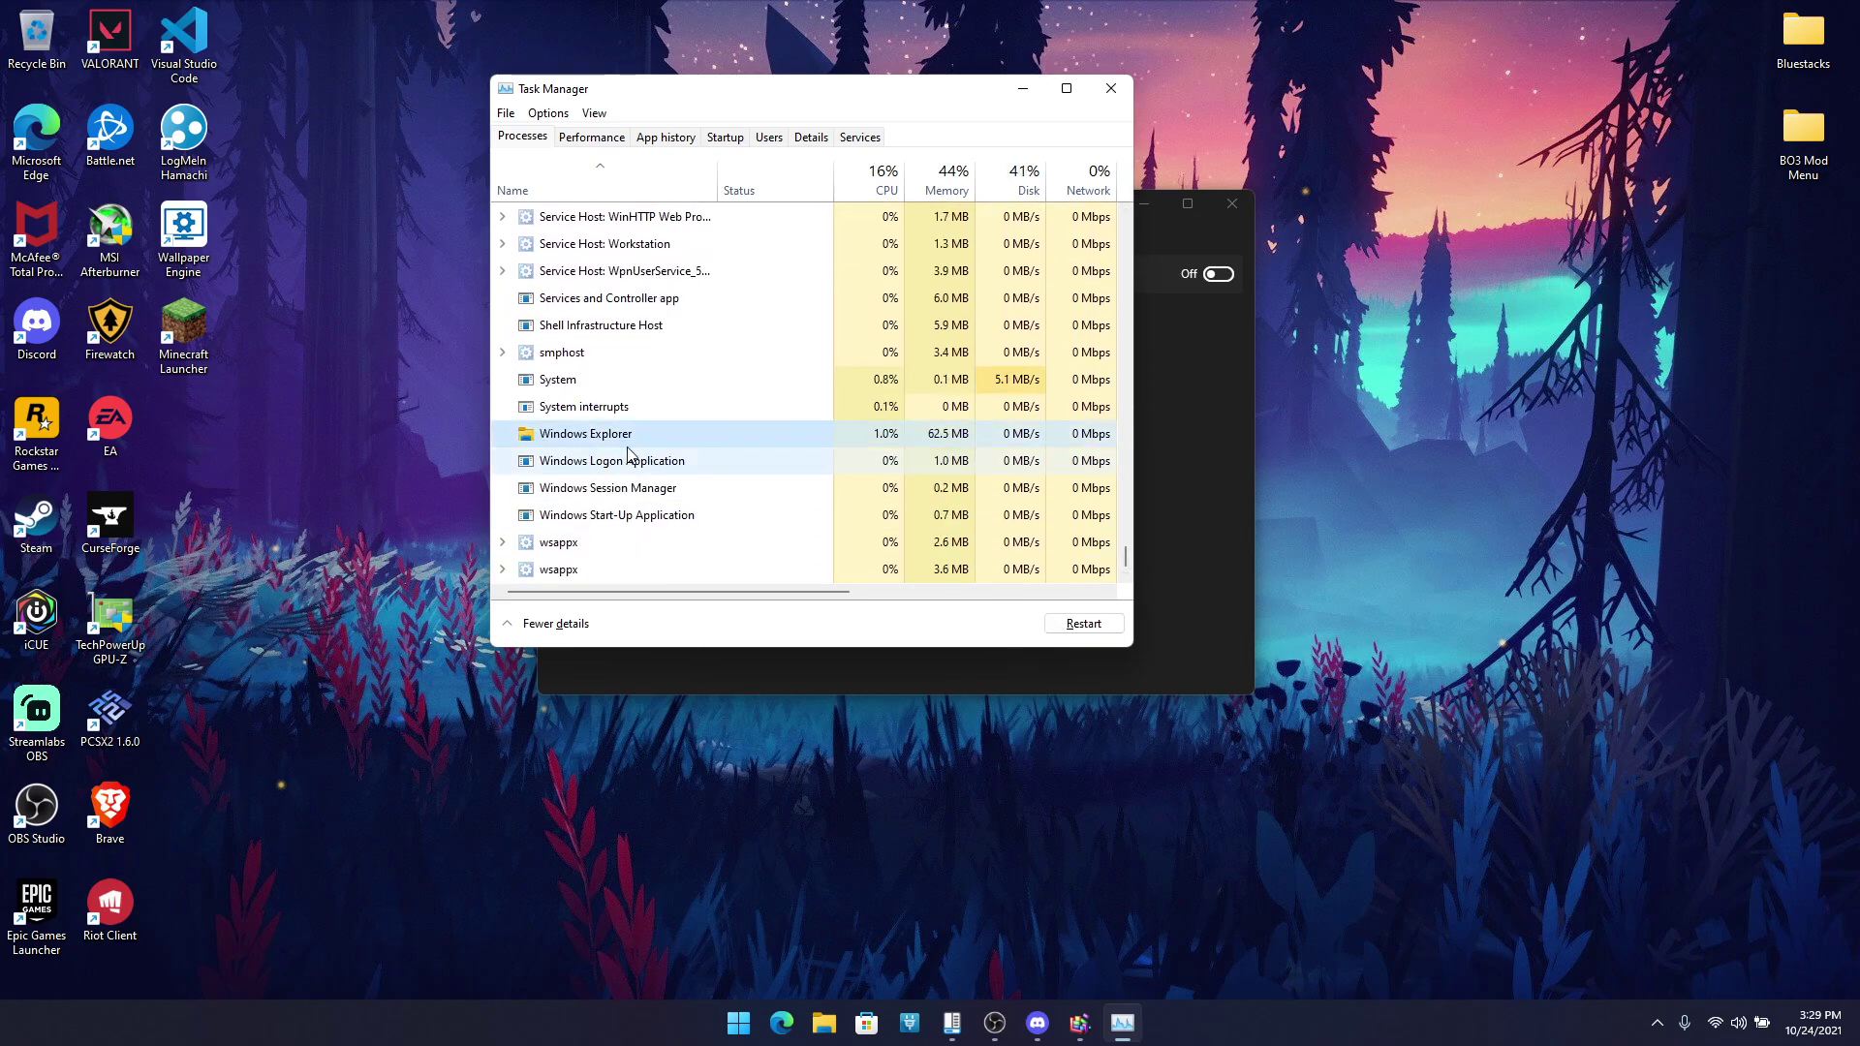
pyautogui.rightClick(611, 437)
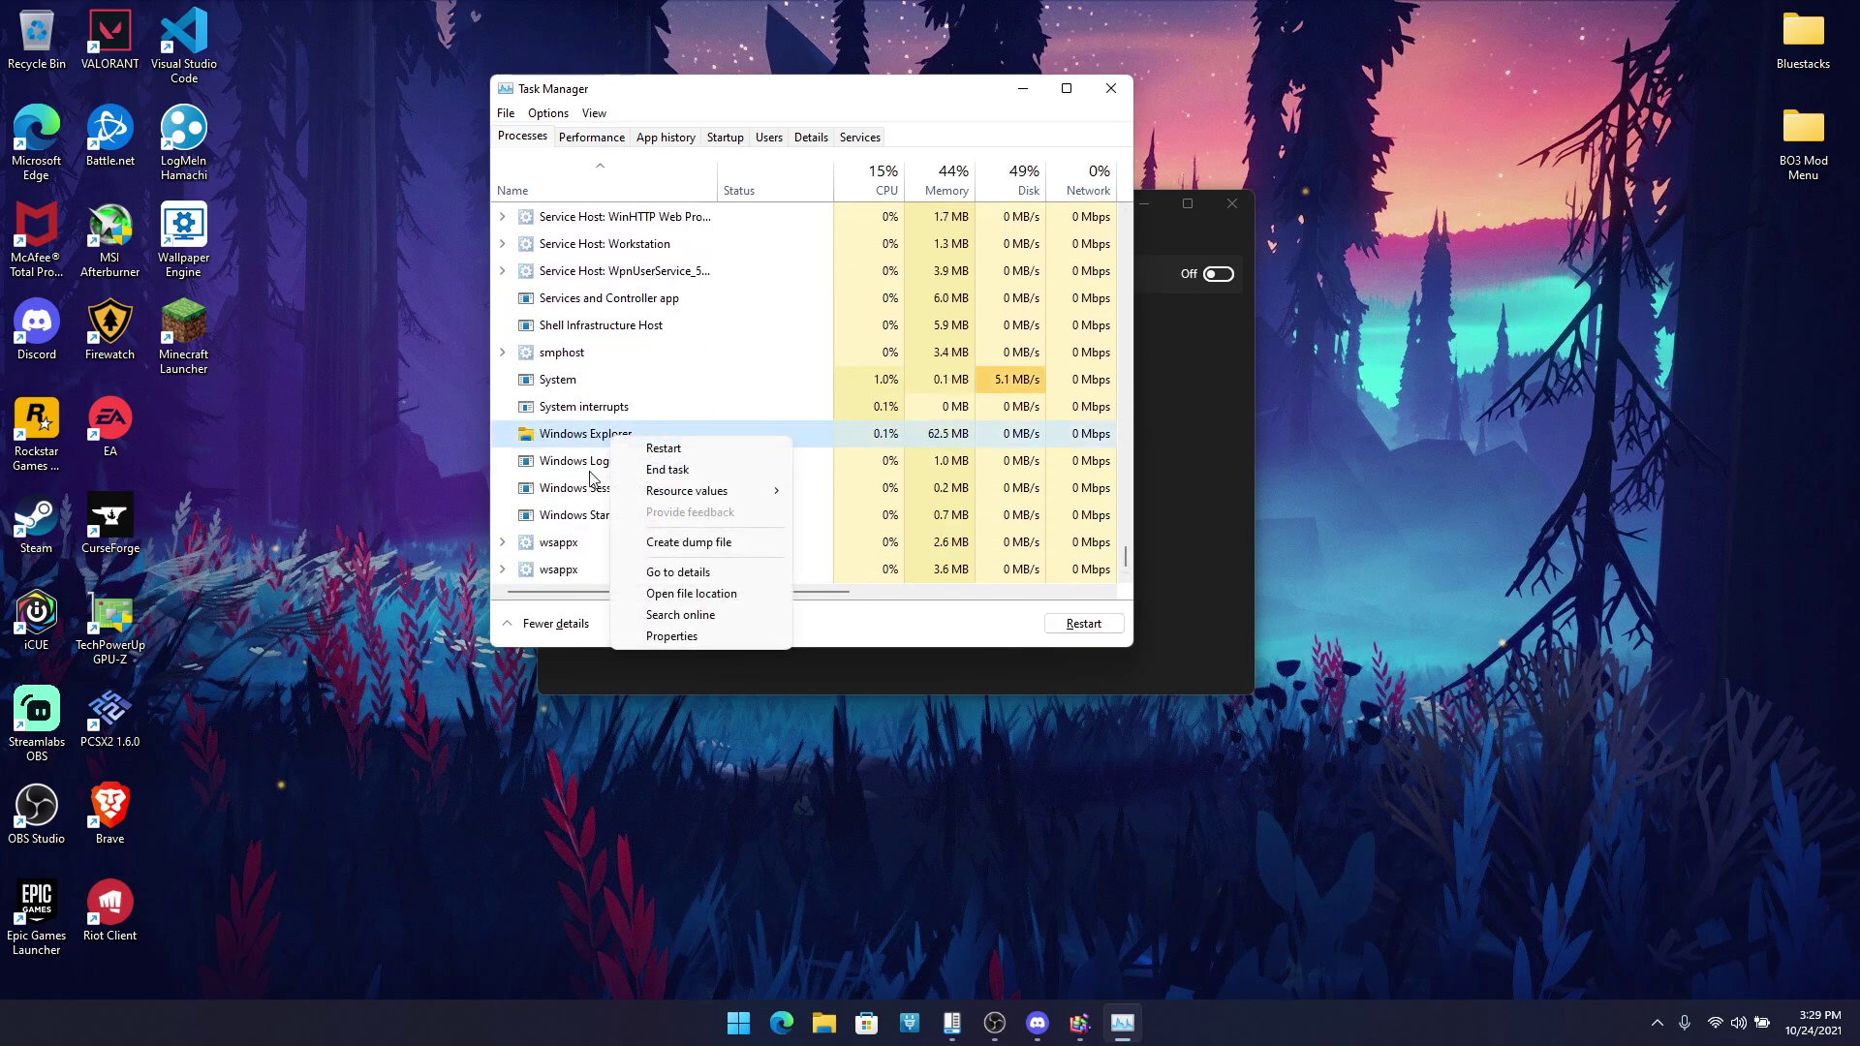
pyautogui.click(695, 450)
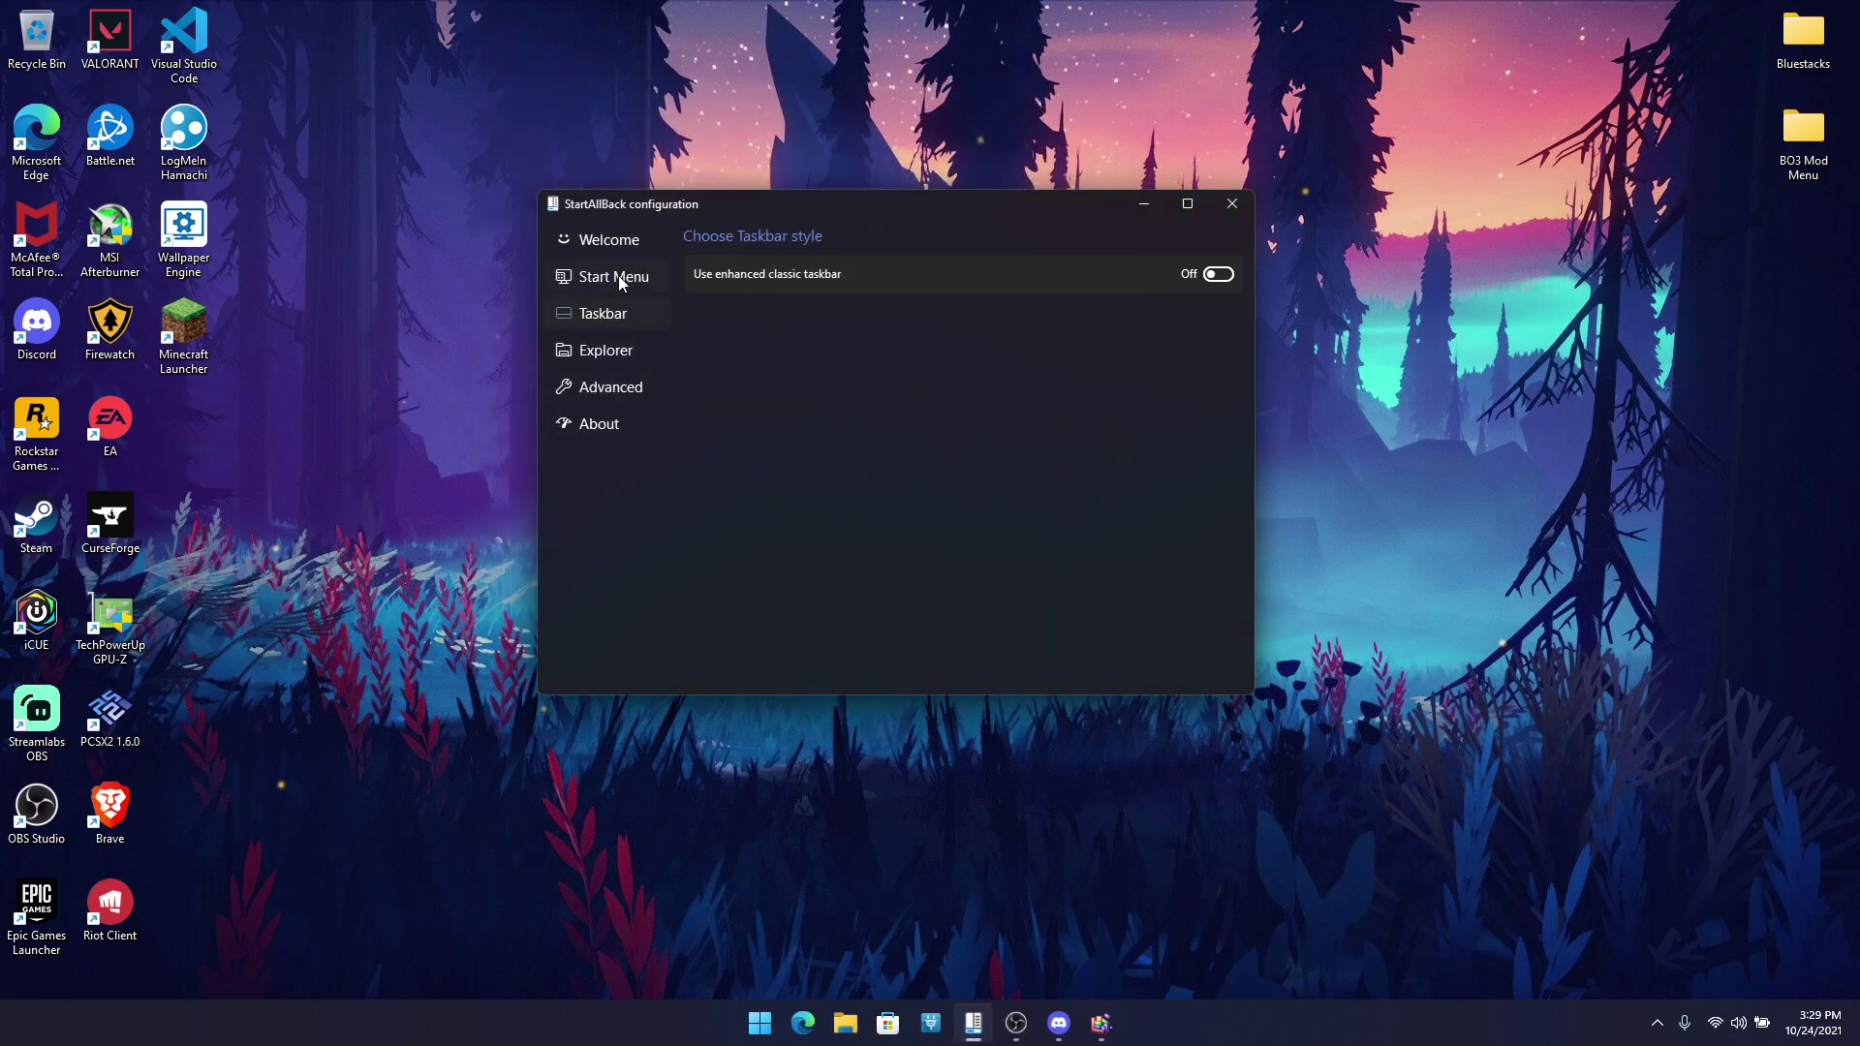
# Step: Look through the Start menu options in the StartAllBack configuration and set the Explorer style to Win10 Ribbon UI
pyautogui.click(618, 276)
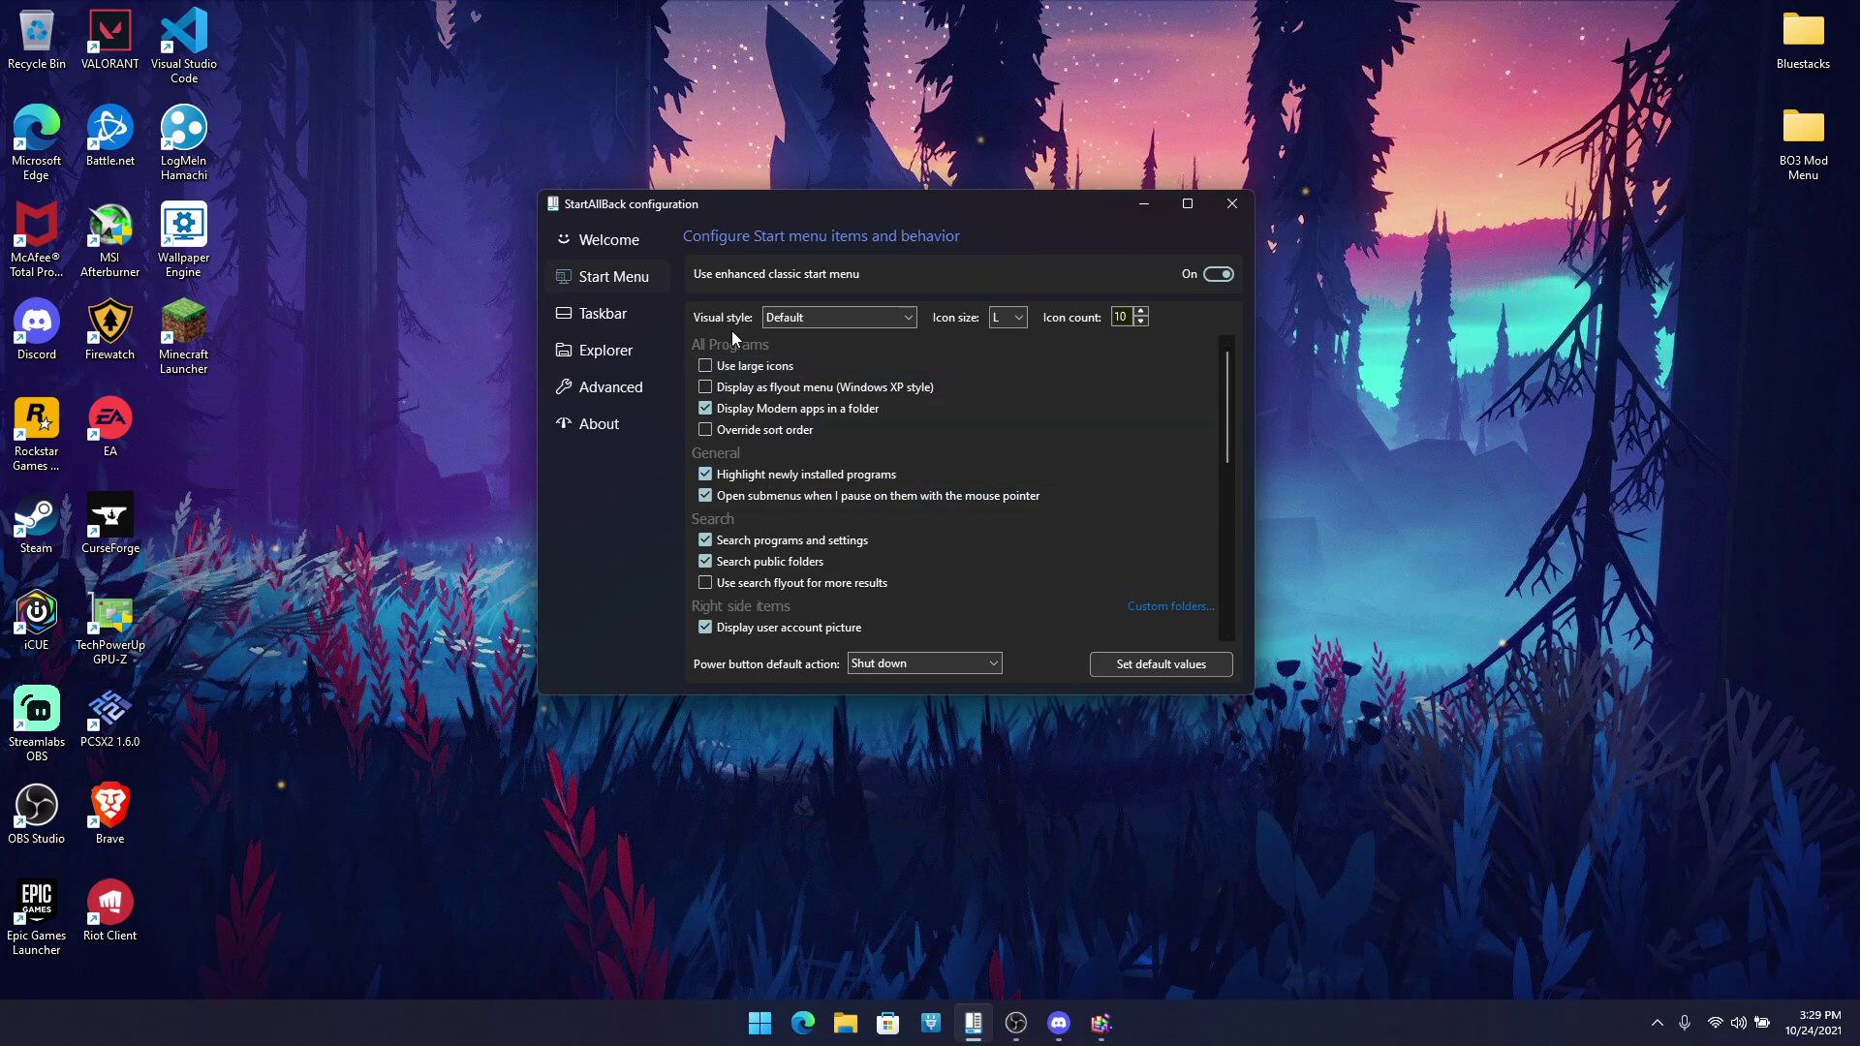
pyautogui.scroll(-10, 938, 486)
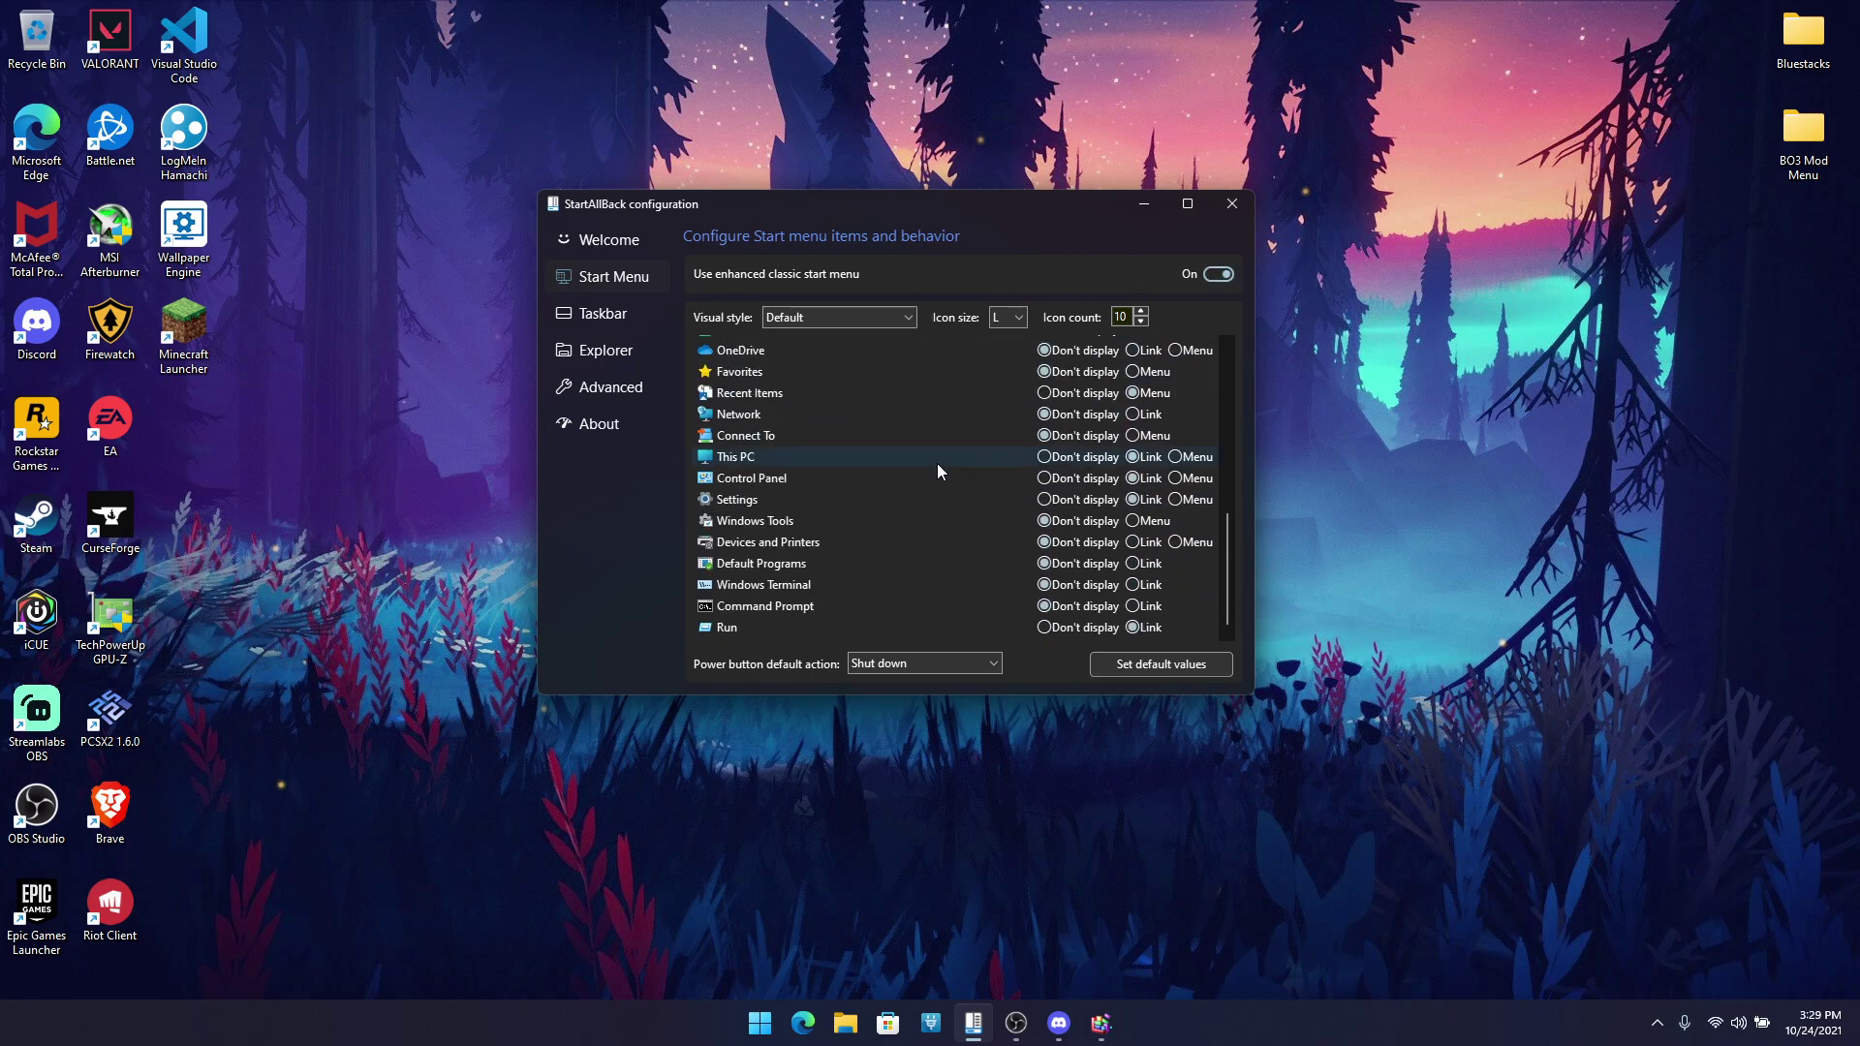
pyautogui.scroll(10, 946, 477)
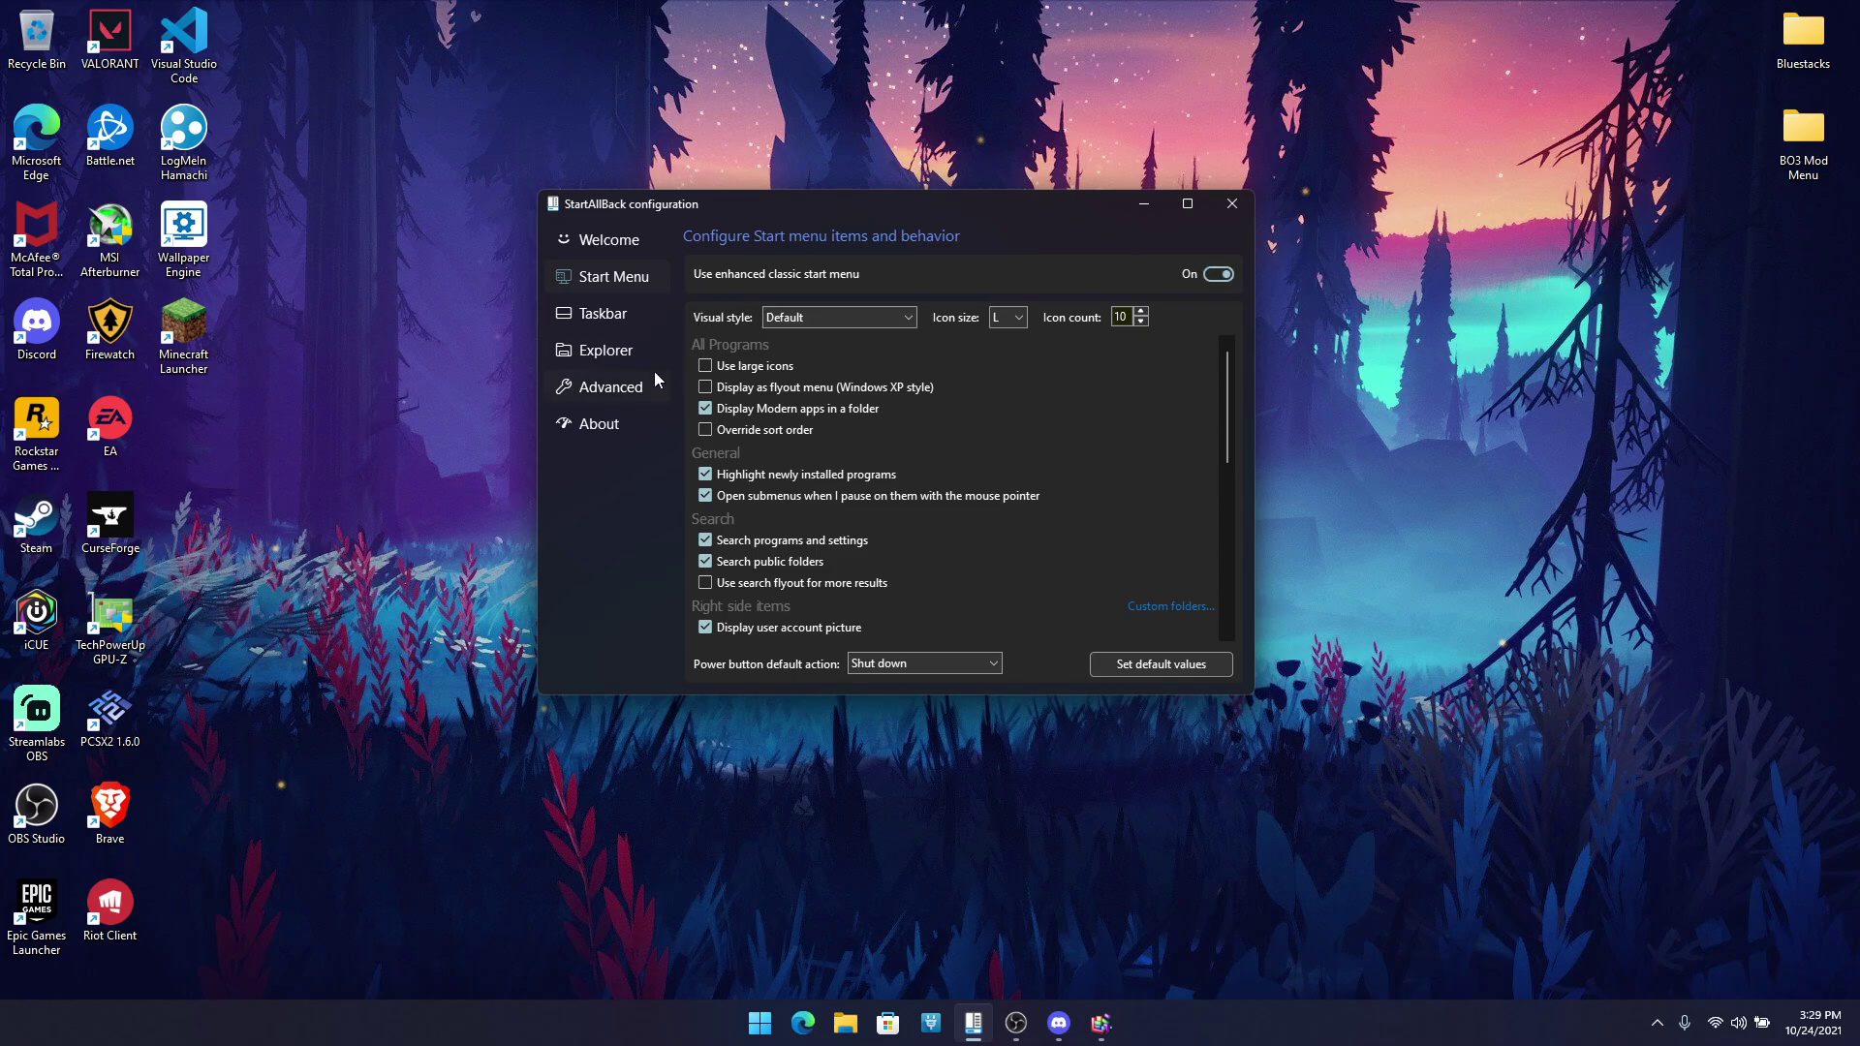
pyautogui.click(620, 357)
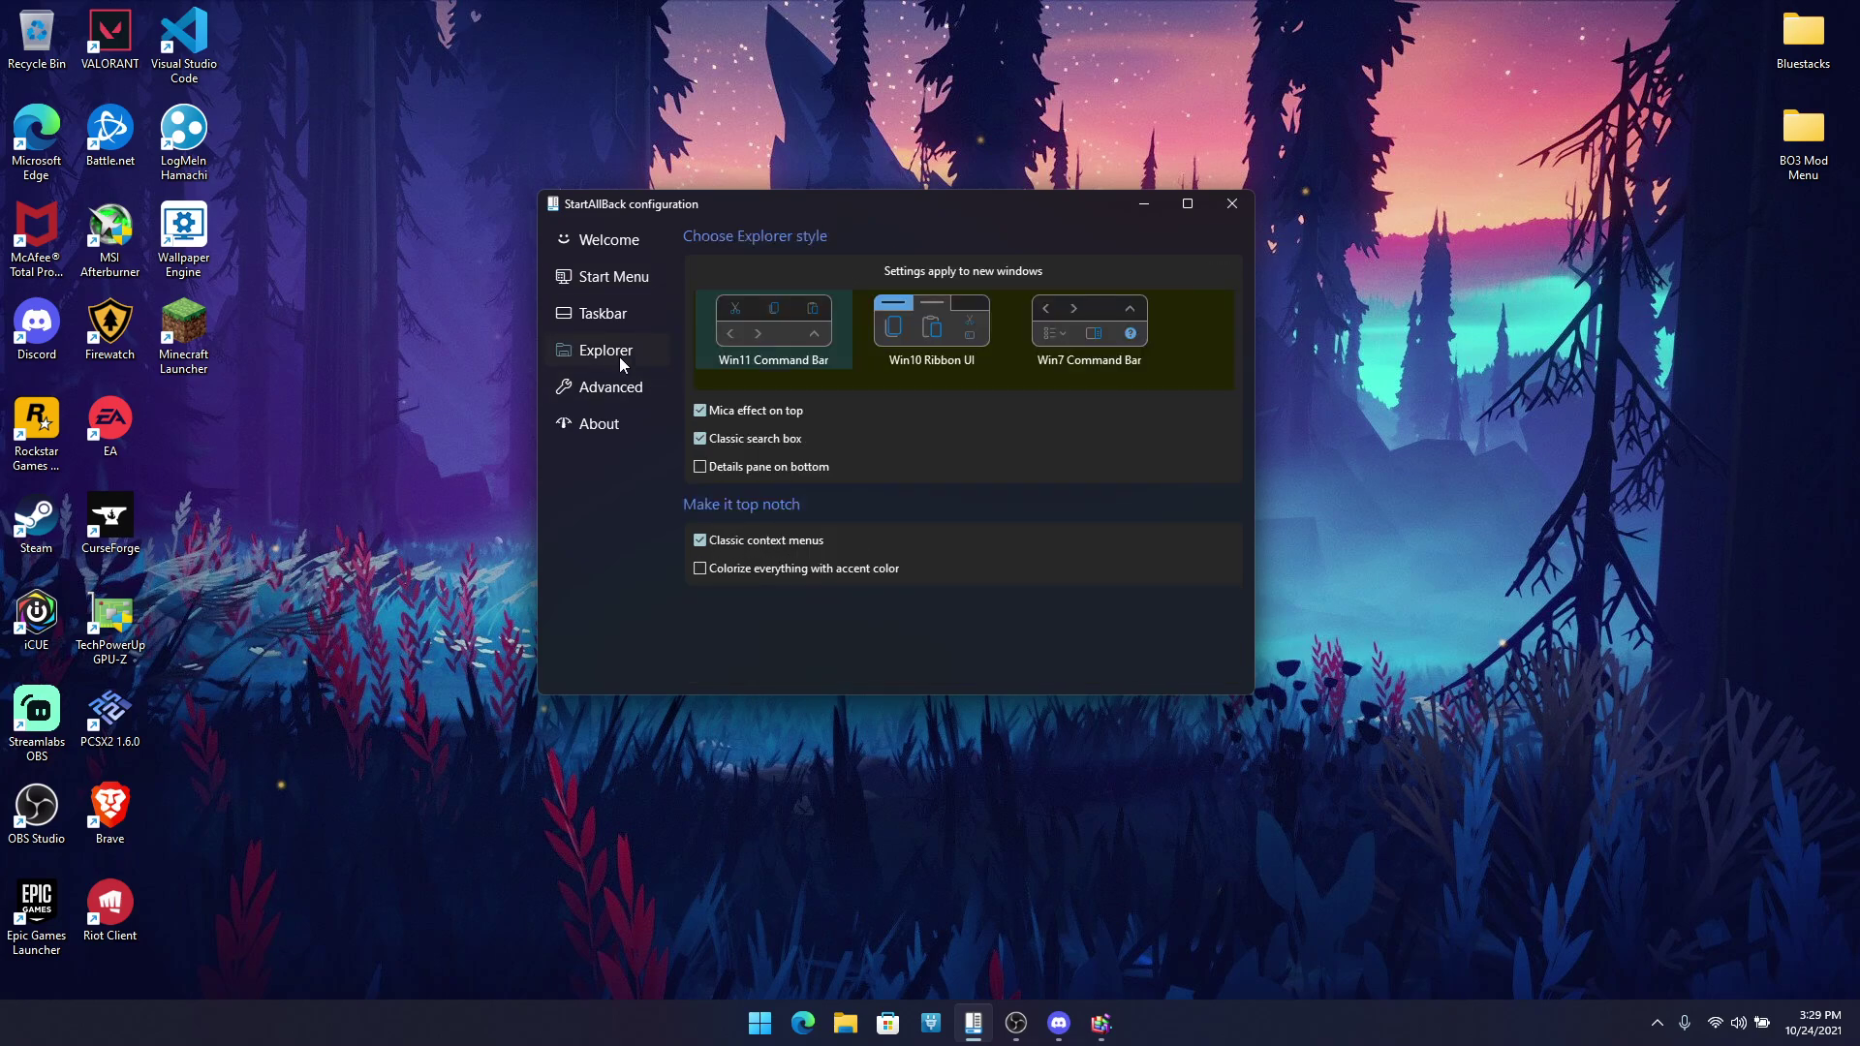
pyautogui.click(922, 333)
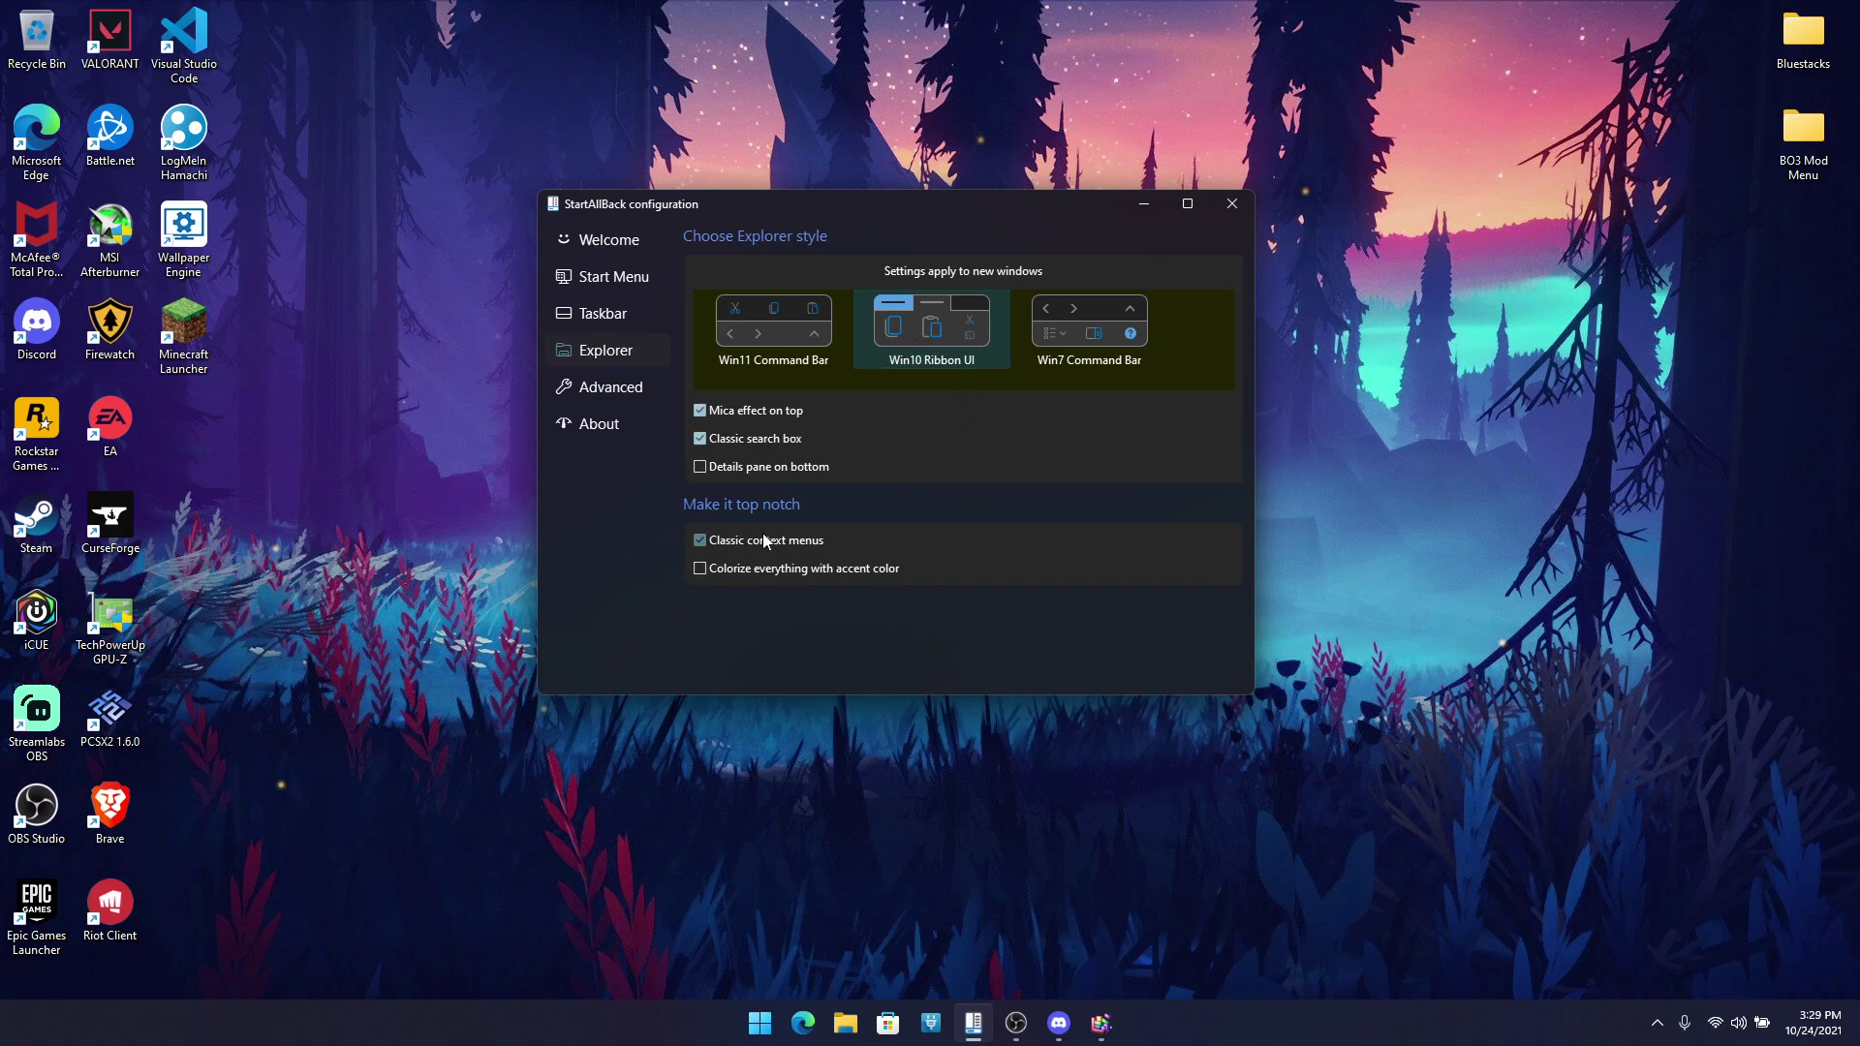
# Step: Compare the desktop's context menu with the classic context menus option off and on
pyautogui.rightClick(1380, 341)
pyautogui.click(1446, 616)
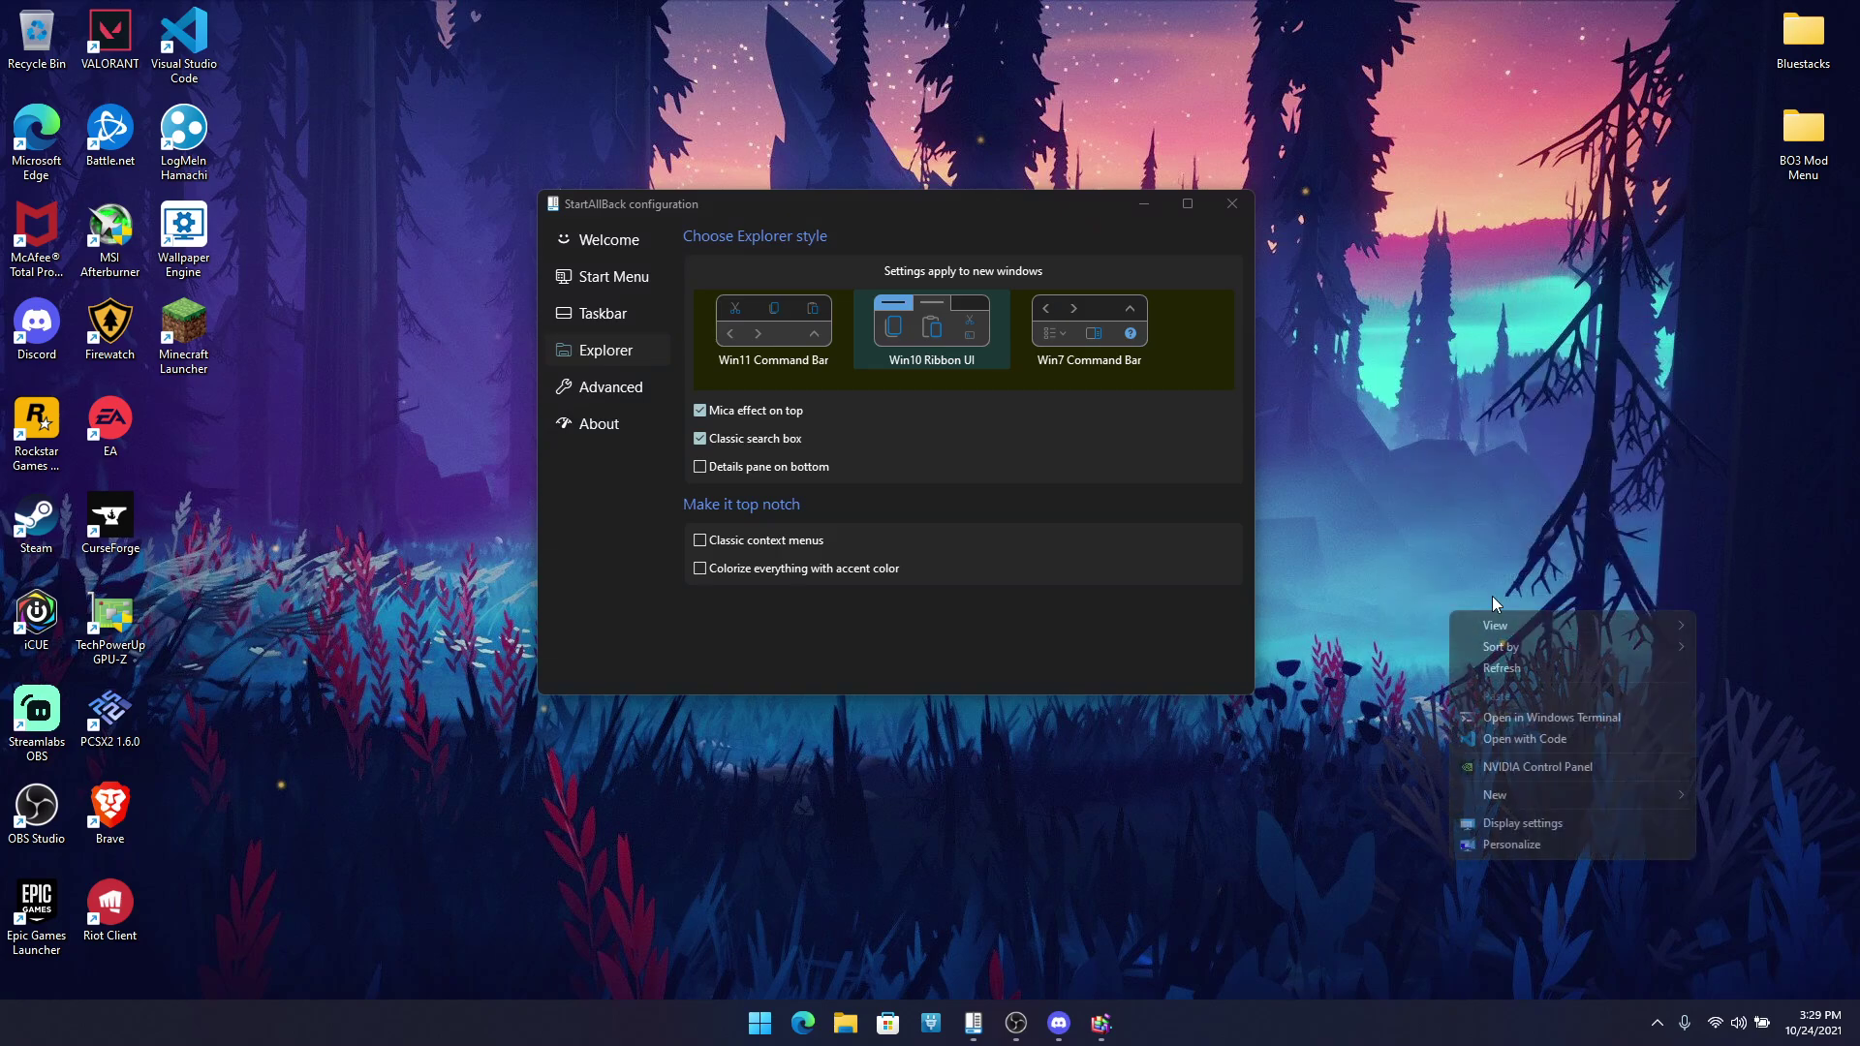
pyautogui.click(823, 544)
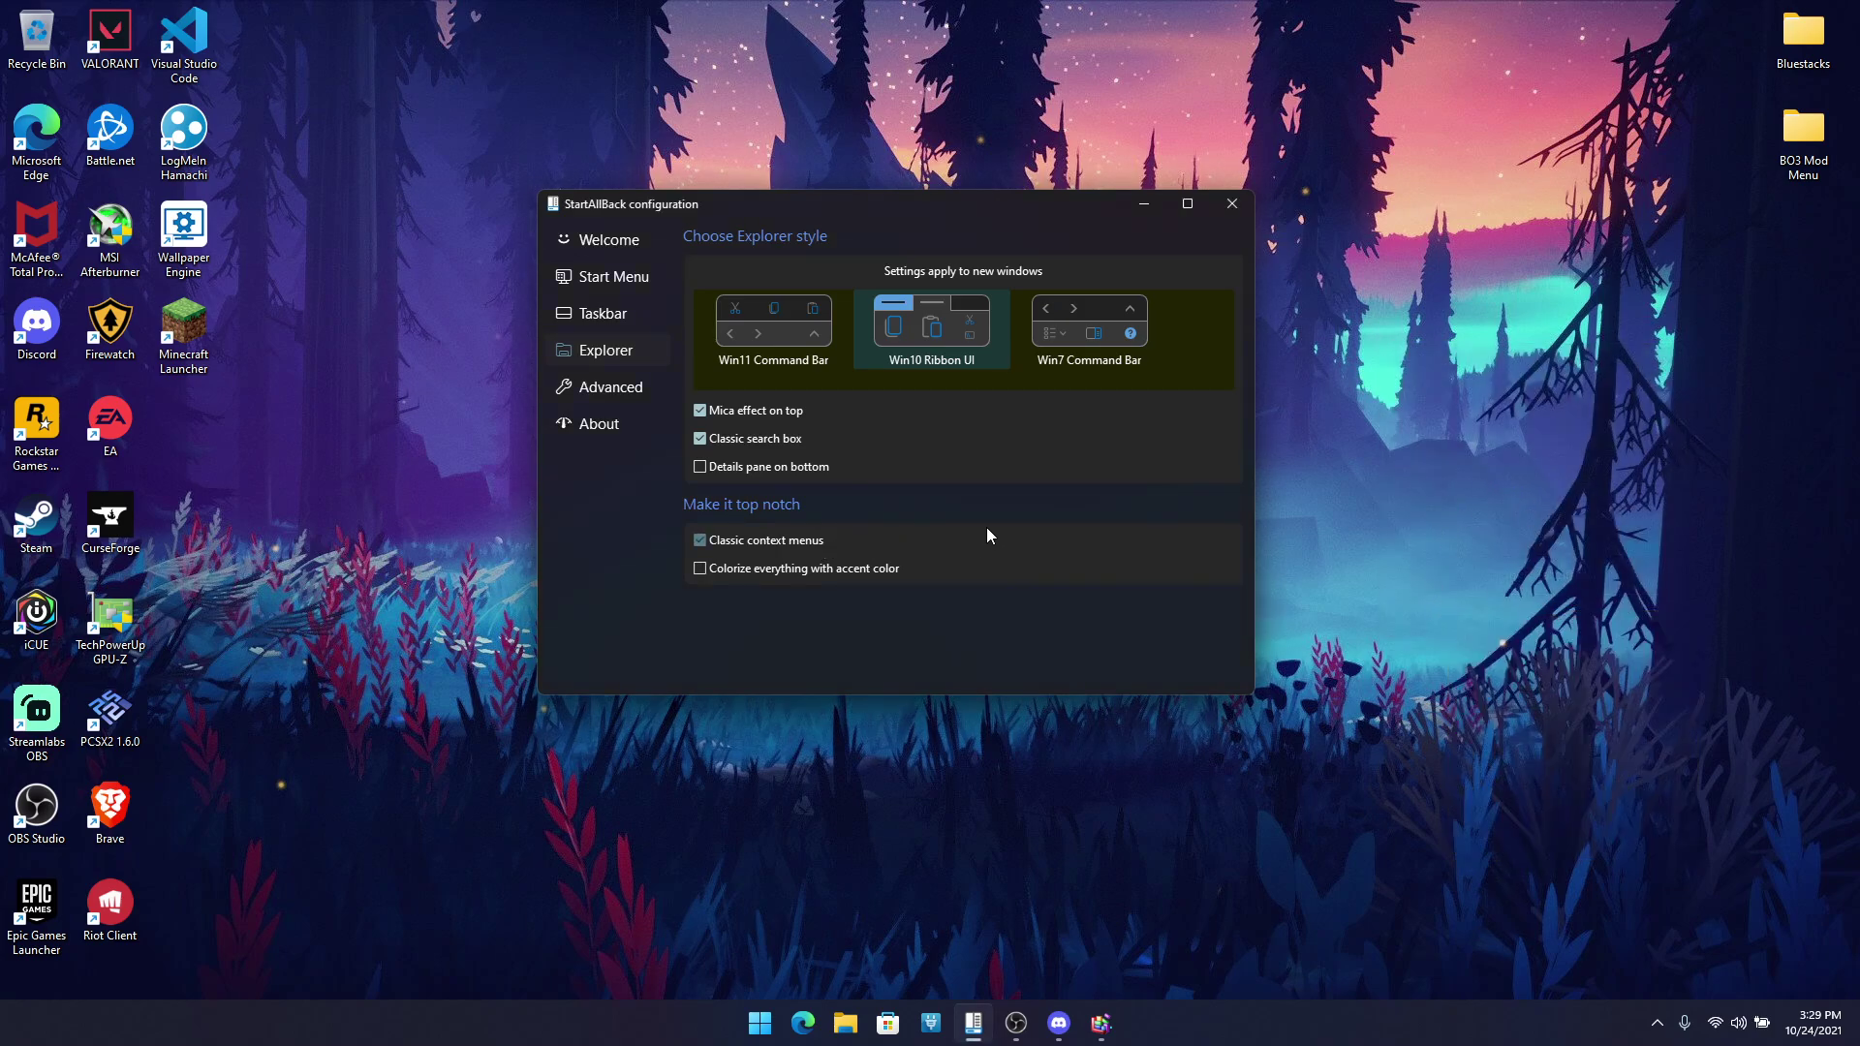
pyautogui.rightClick(1428, 403)
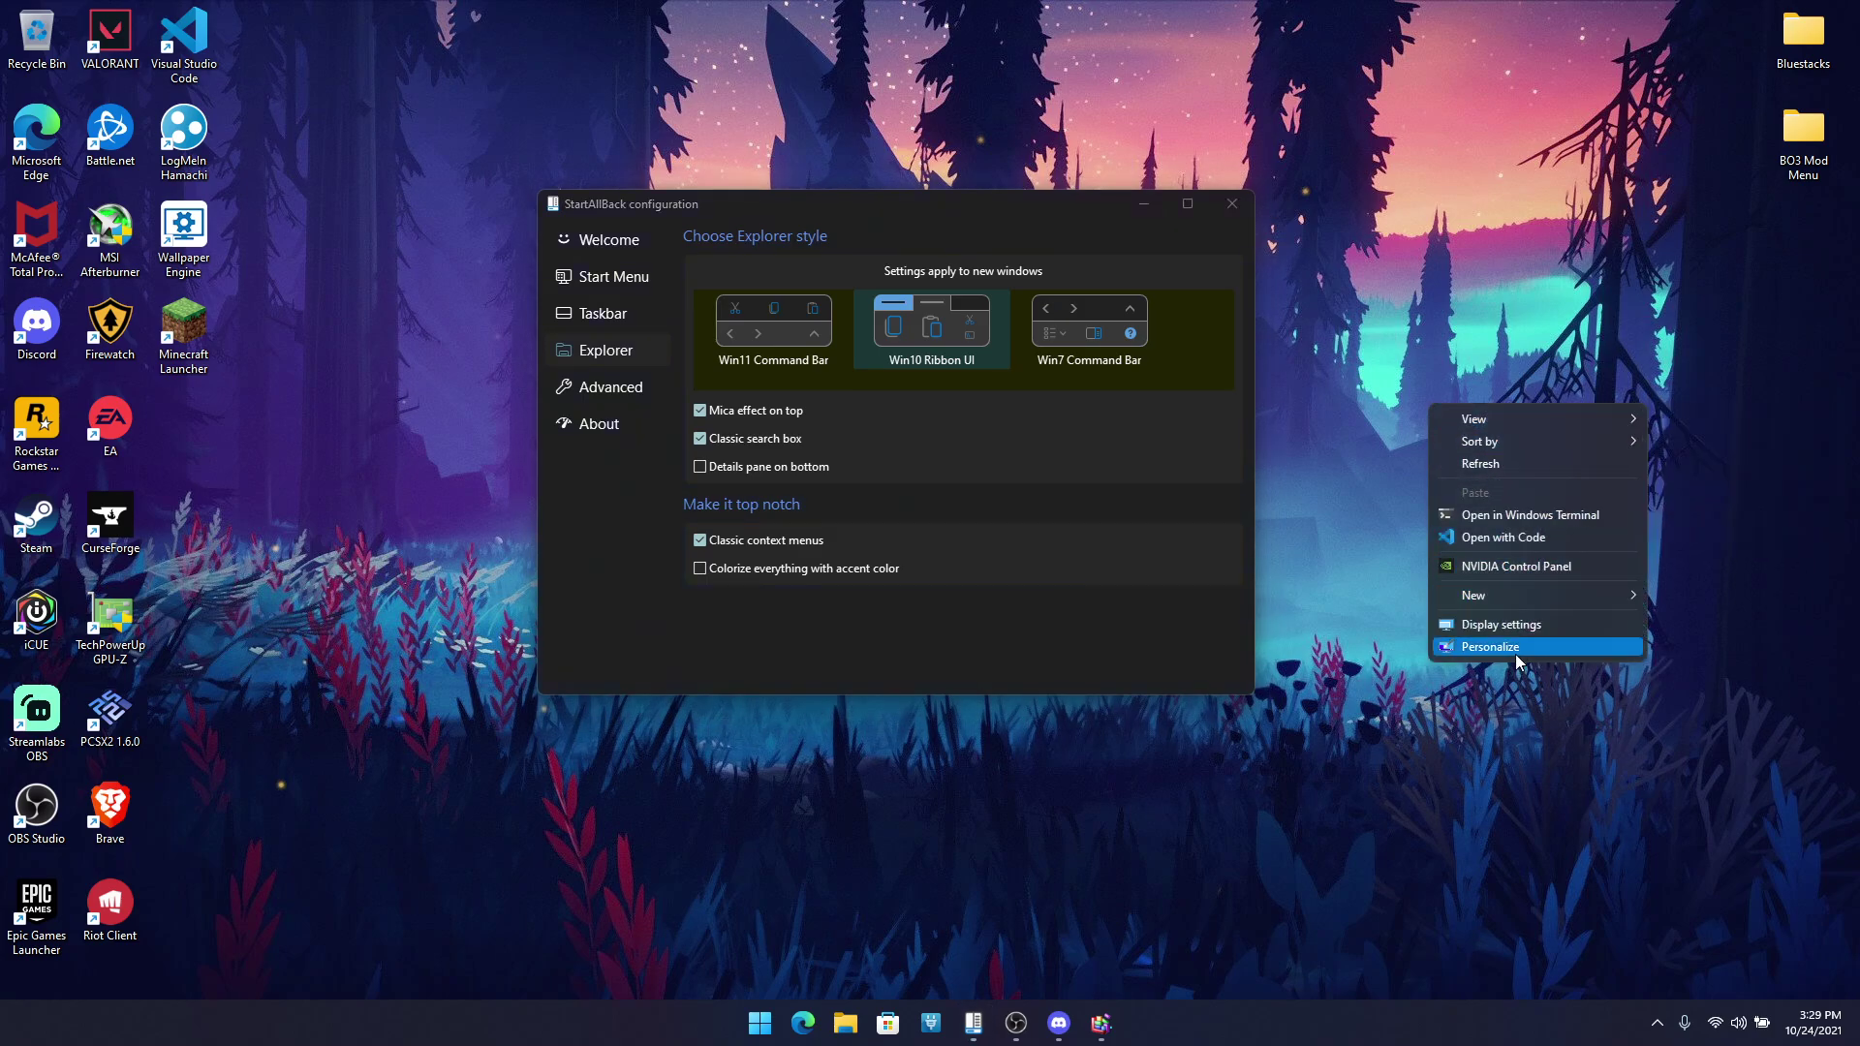
pyautogui.click(1389, 762)
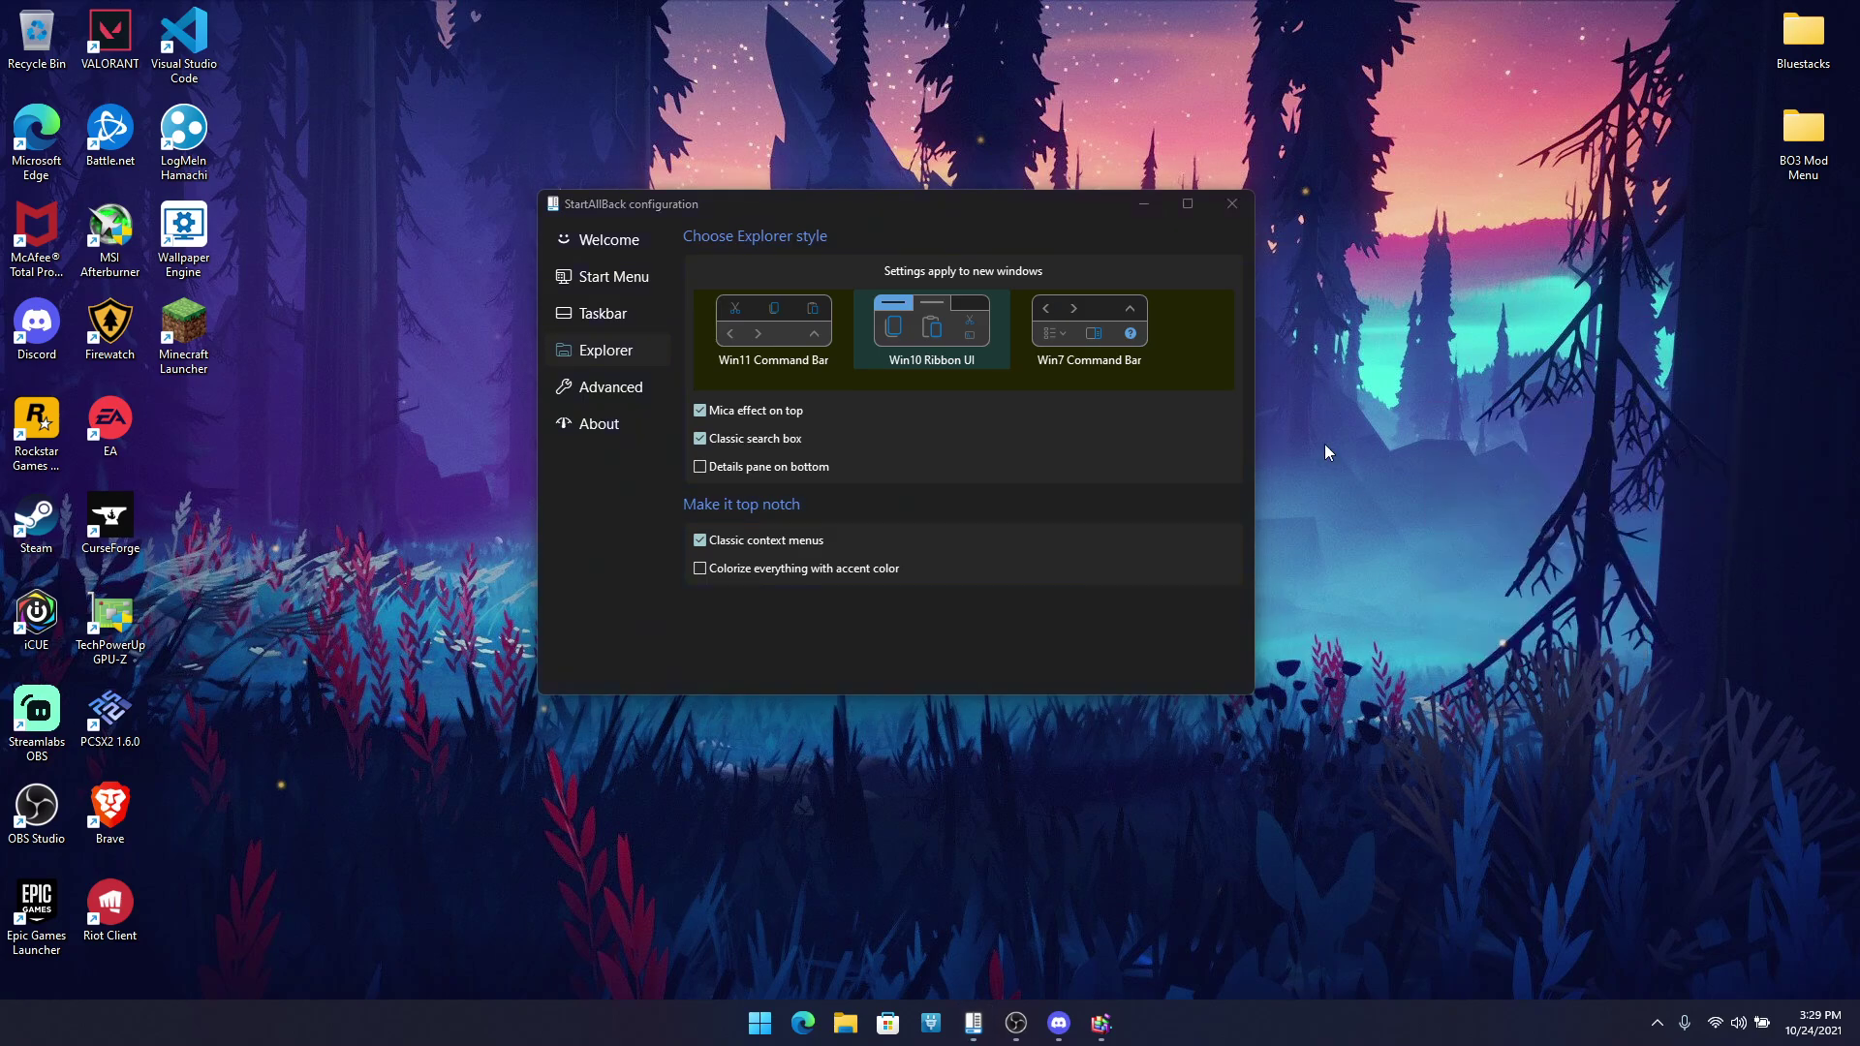
pyautogui.rightClick(1325, 443)
# Step: Turn classic context menus off and back on, opening the View options of the desktop's context menu each time
pyautogui.click(780, 538)
pyautogui.rightClick(1462, 430)
pyautogui.click(1531, 715)
pyautogui.moveTo(1580, 732)
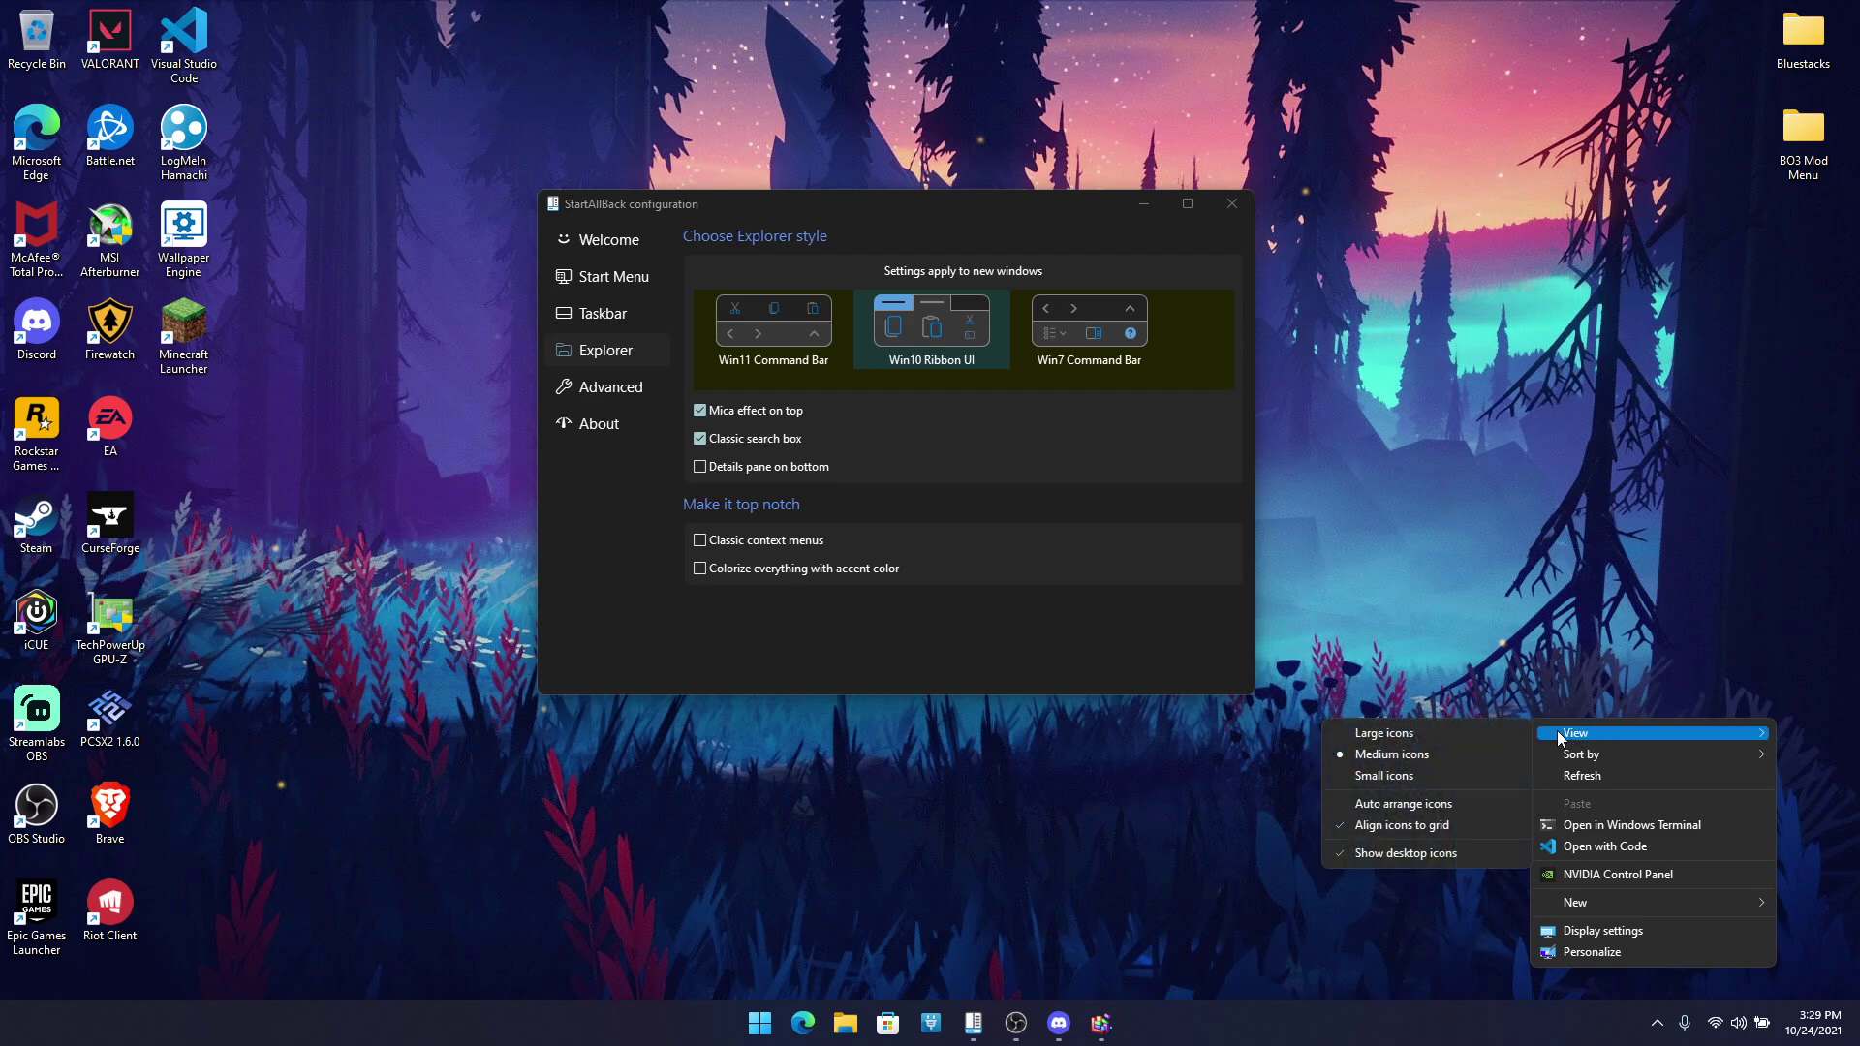
pyautogui.click(821, 538)
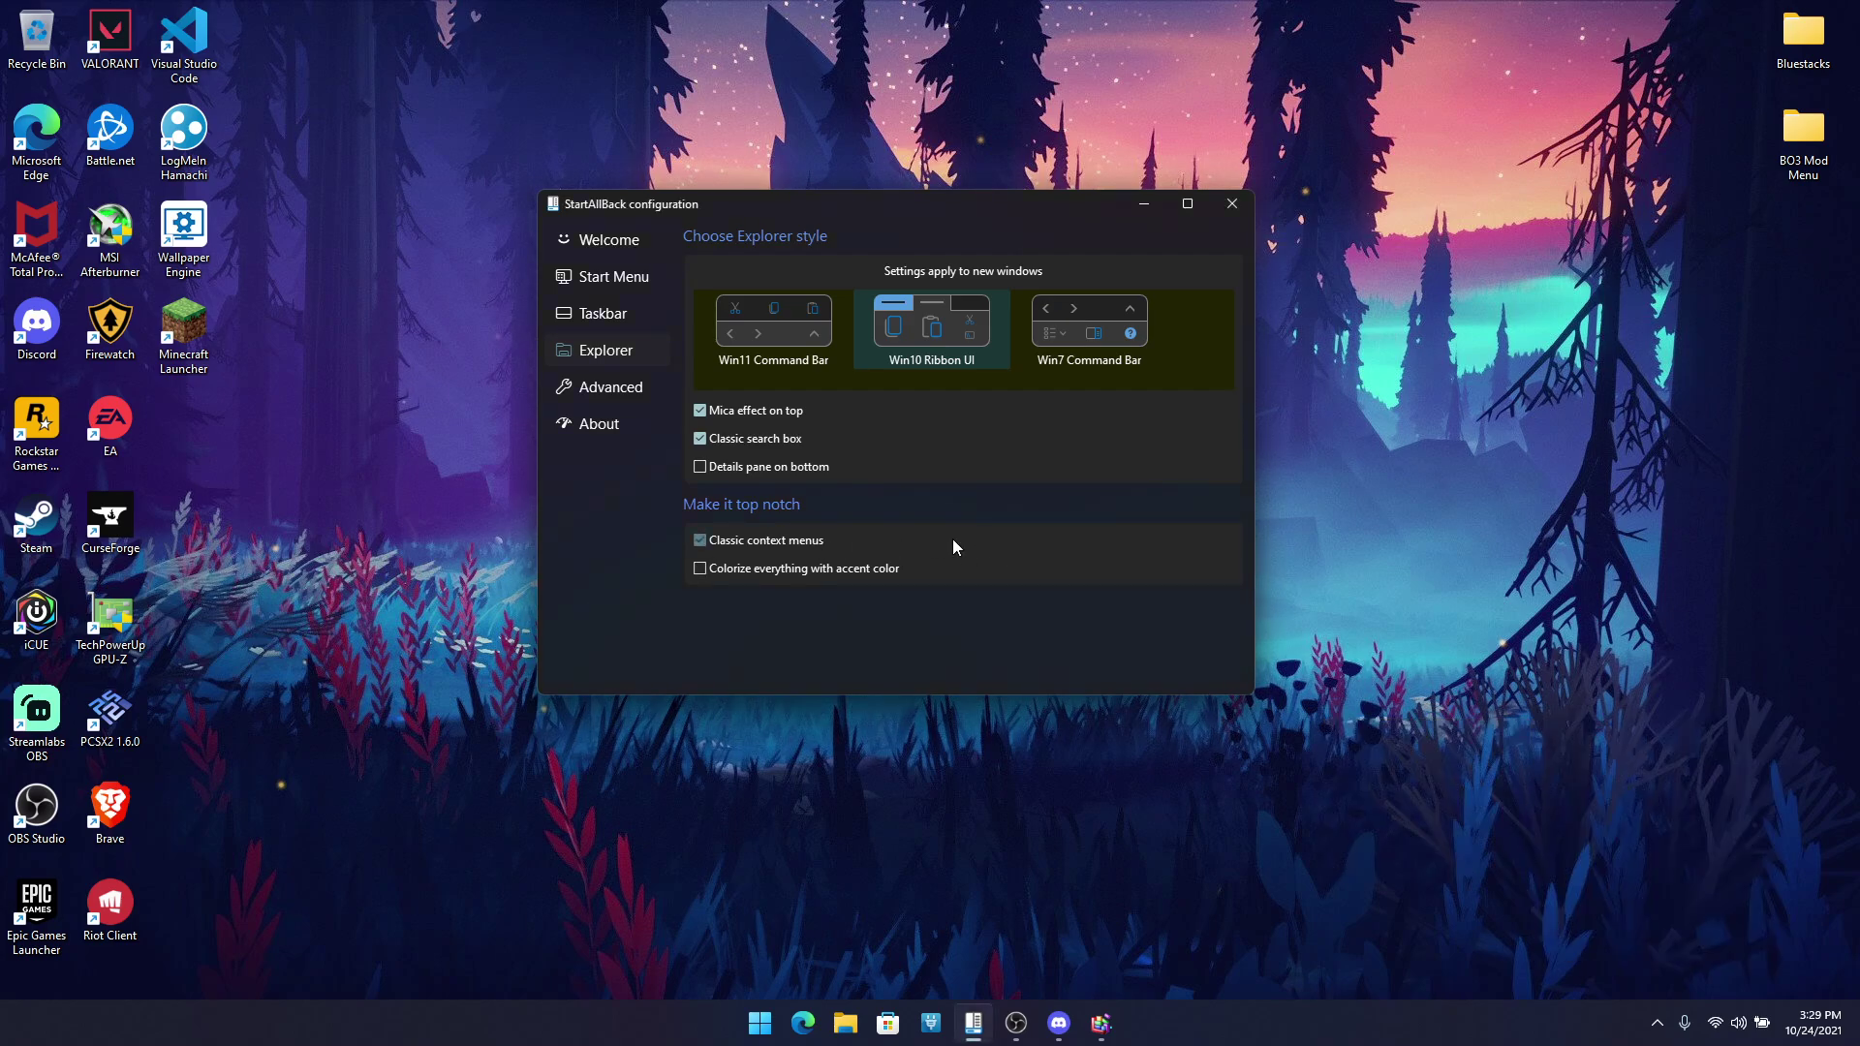
pyautogui.rightClick(1456, 410)
pyautogui.moveTo(1491, 424)
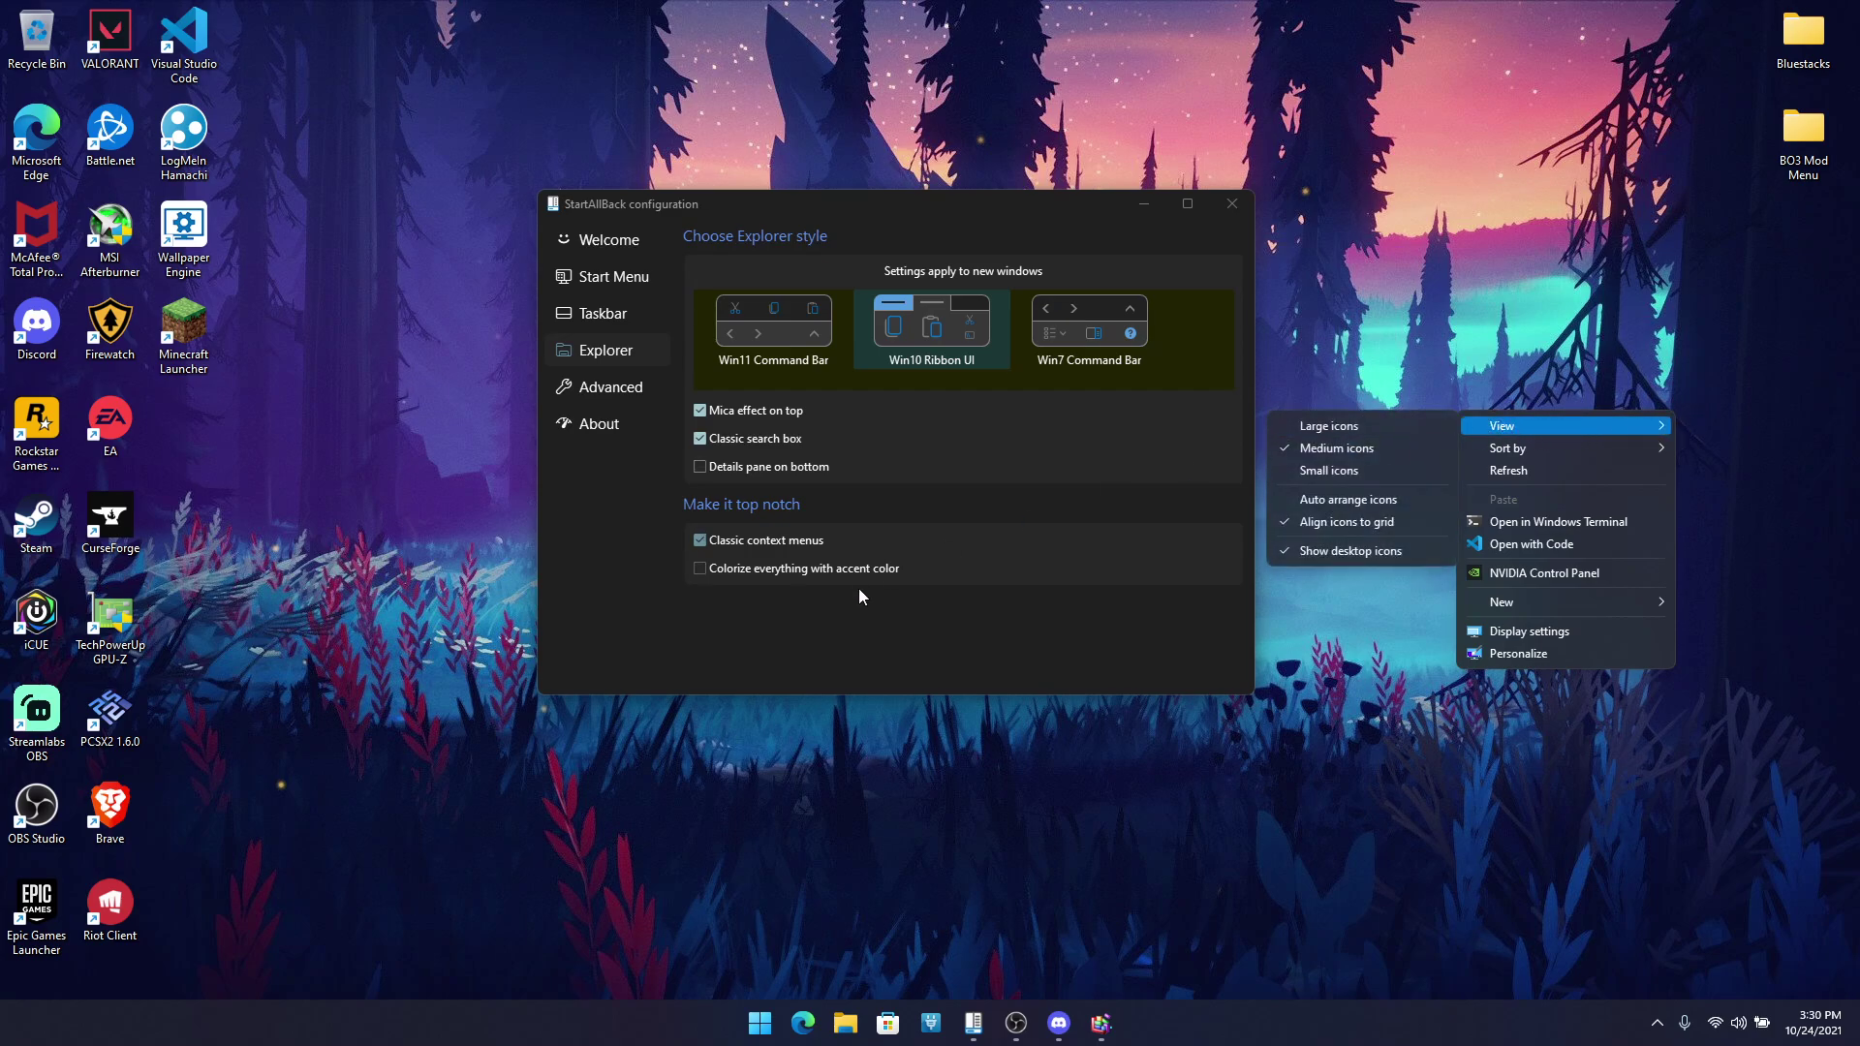
# Step: Turn off classic context menus and check the desktop's context menu, including its additional options
pyautogui.click(805, 532)
pyautogui.click(805, 532)
pyautogui.rightClick(1387, 442)
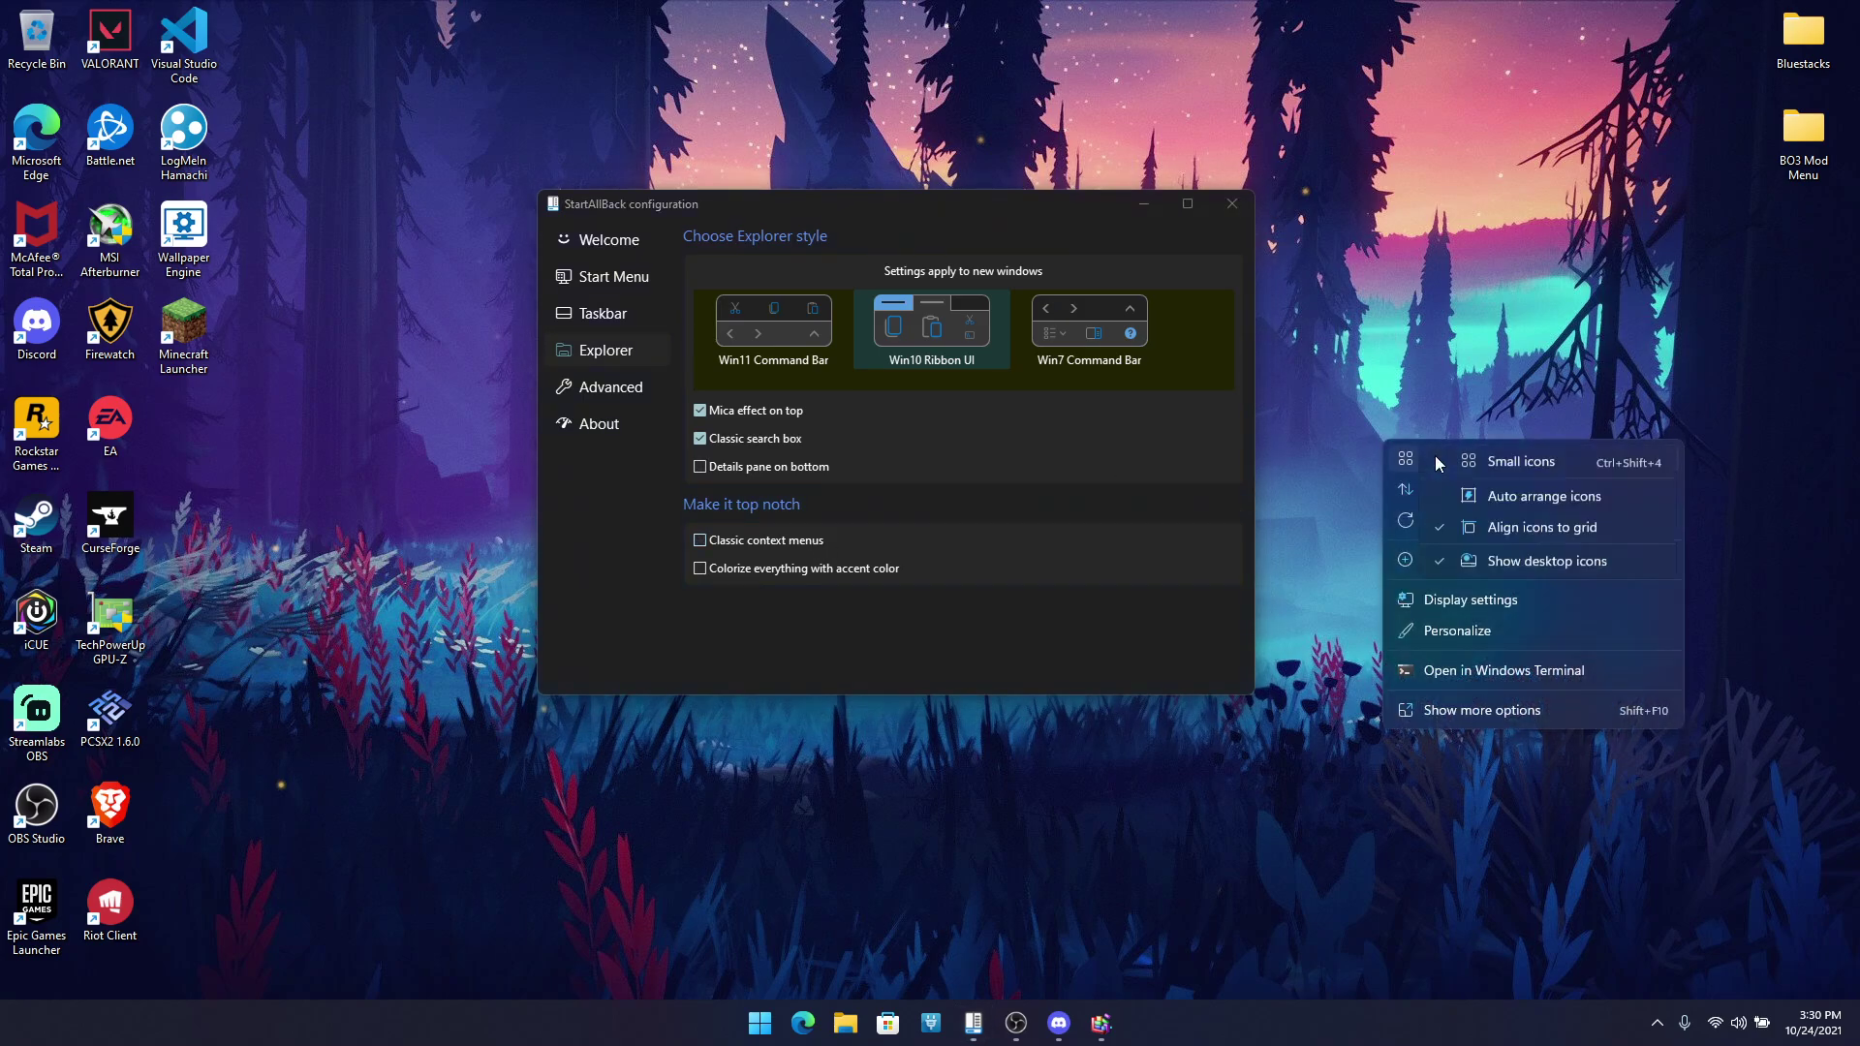
pyautogui.click(1447, 715)
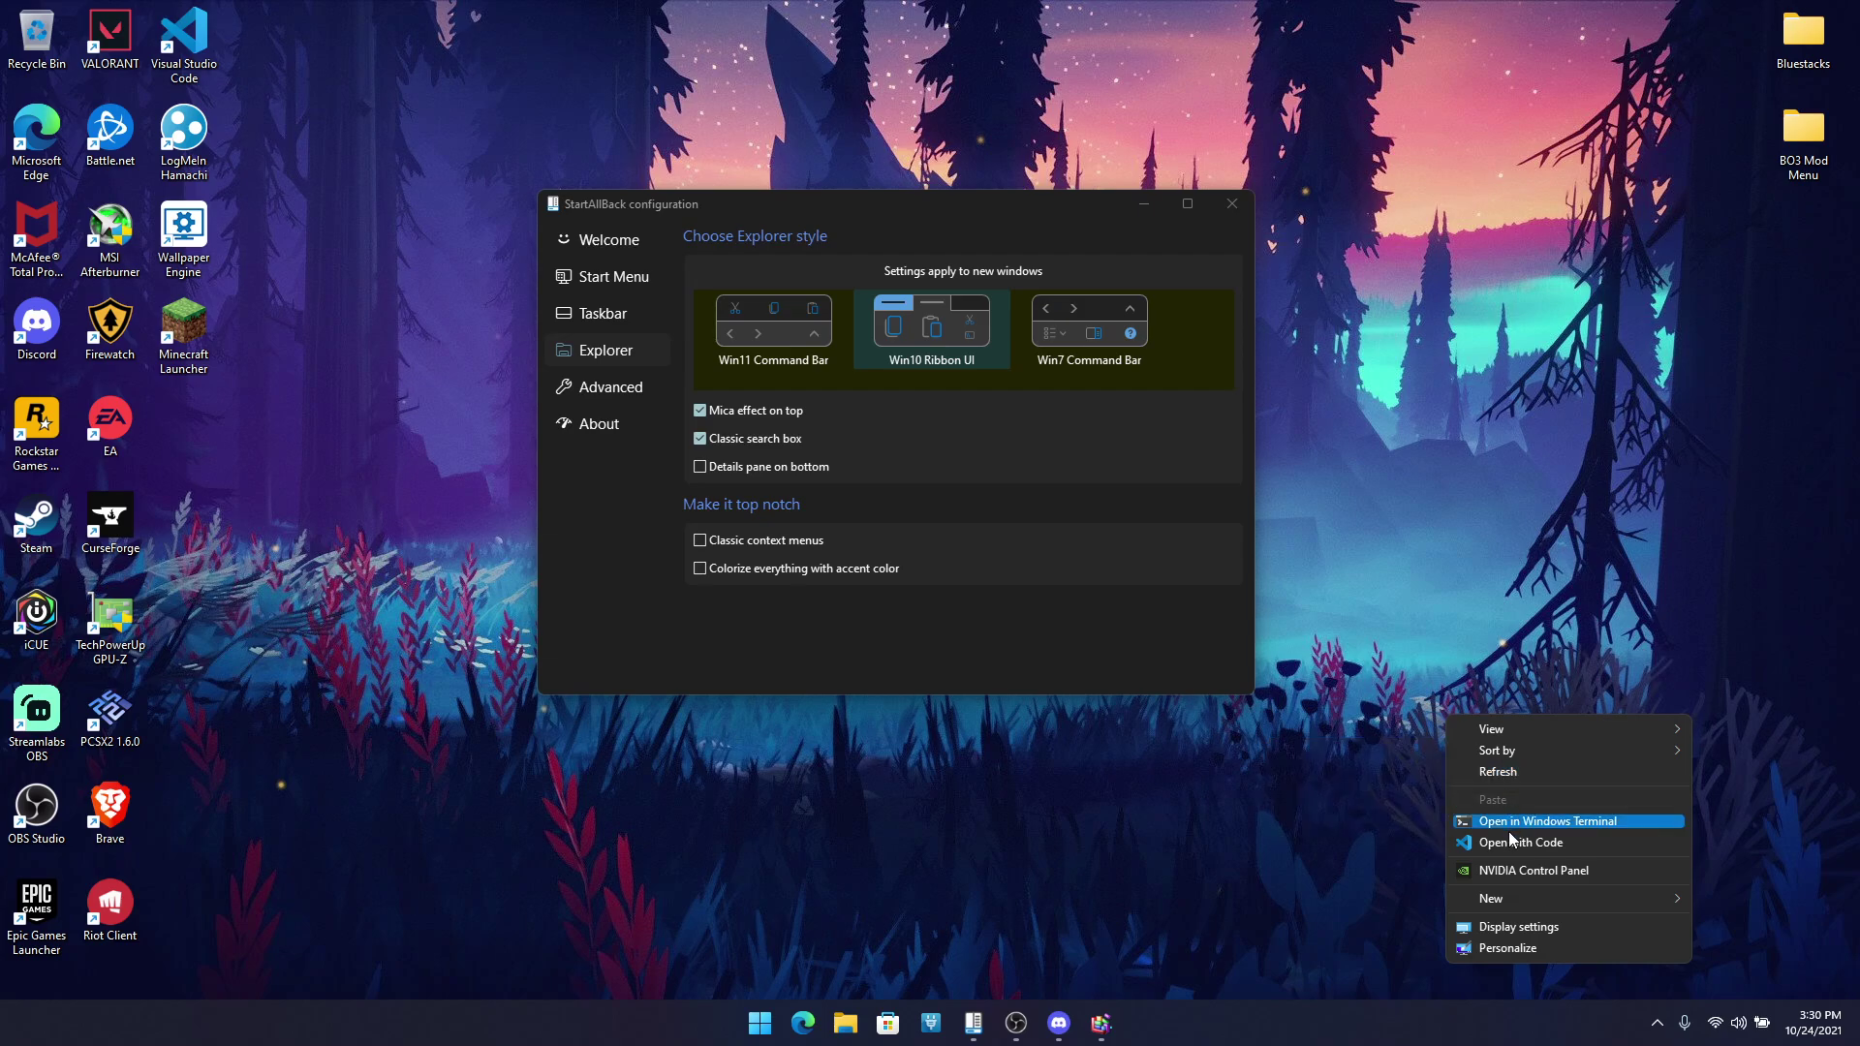
pyautogui.click(1519, 948)
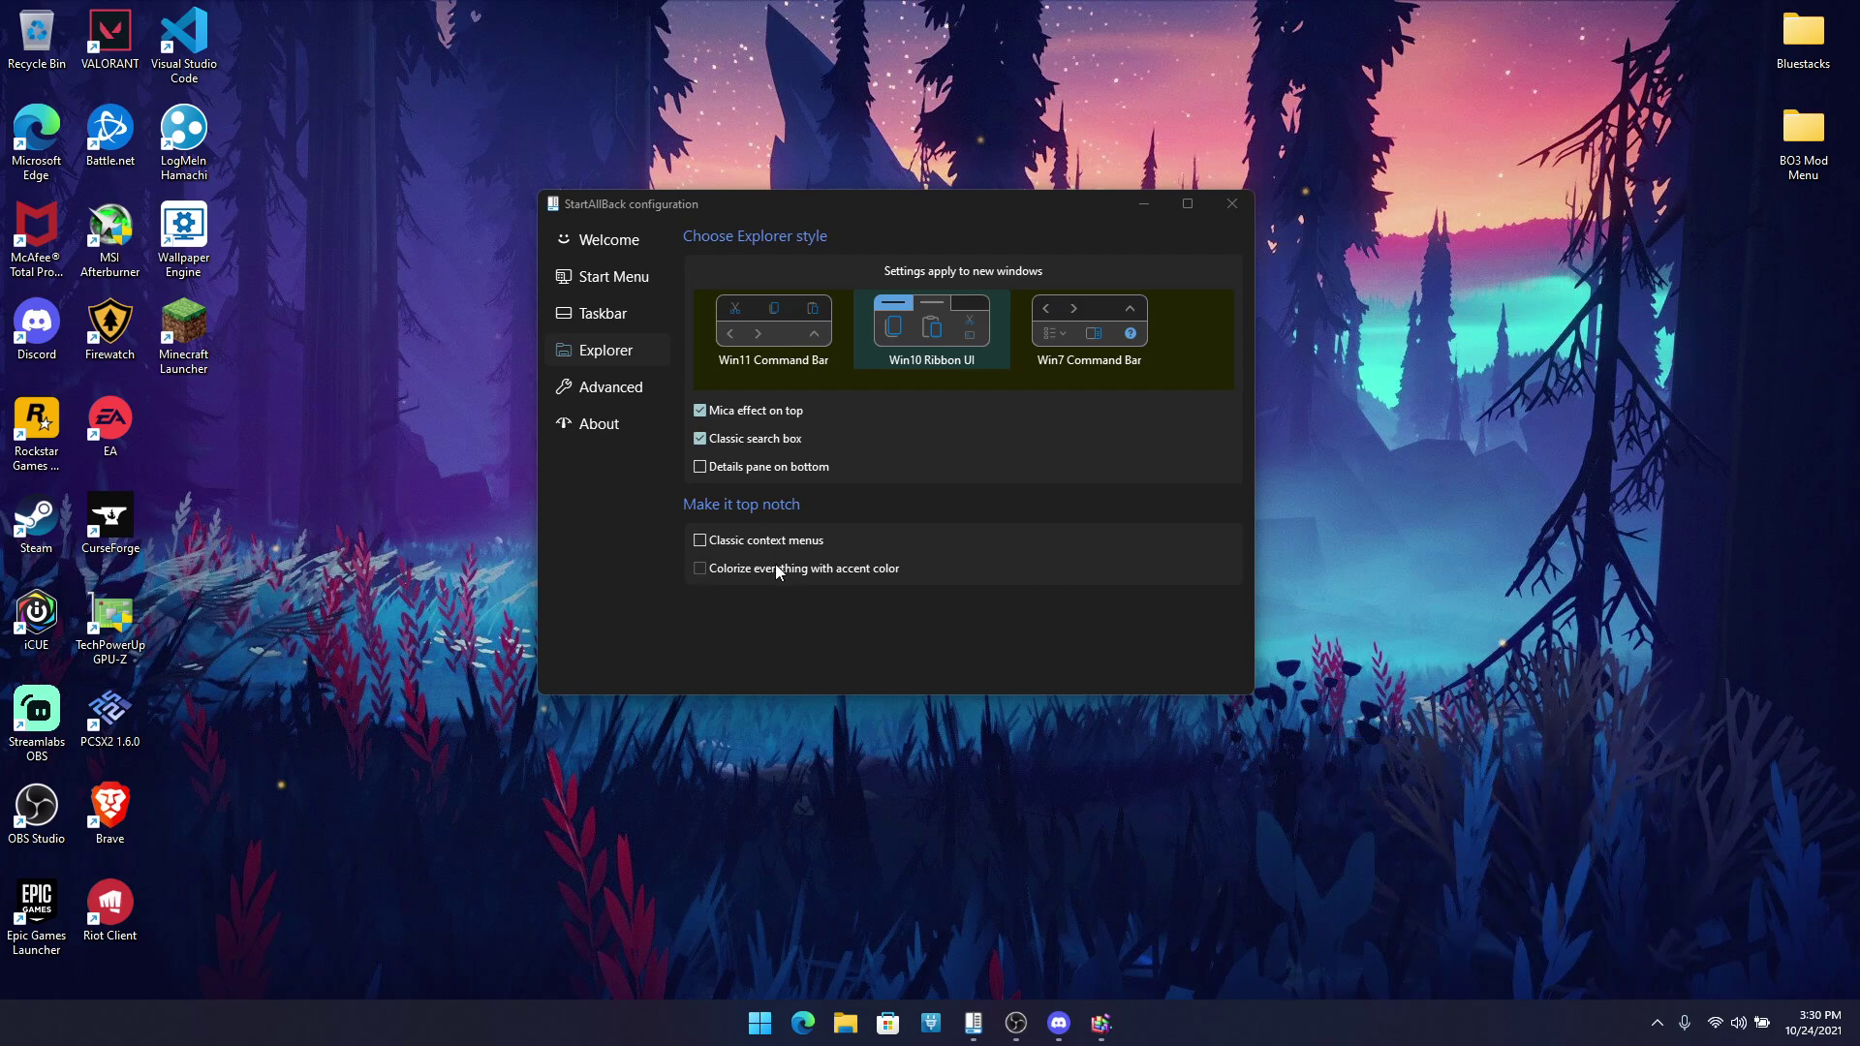
# Step: Try the details pane on bottom option, check the desktop's context menu, and turn the option off again
pyautogui.click(788, 467)
pyautogui.rightClick(1376, 468)
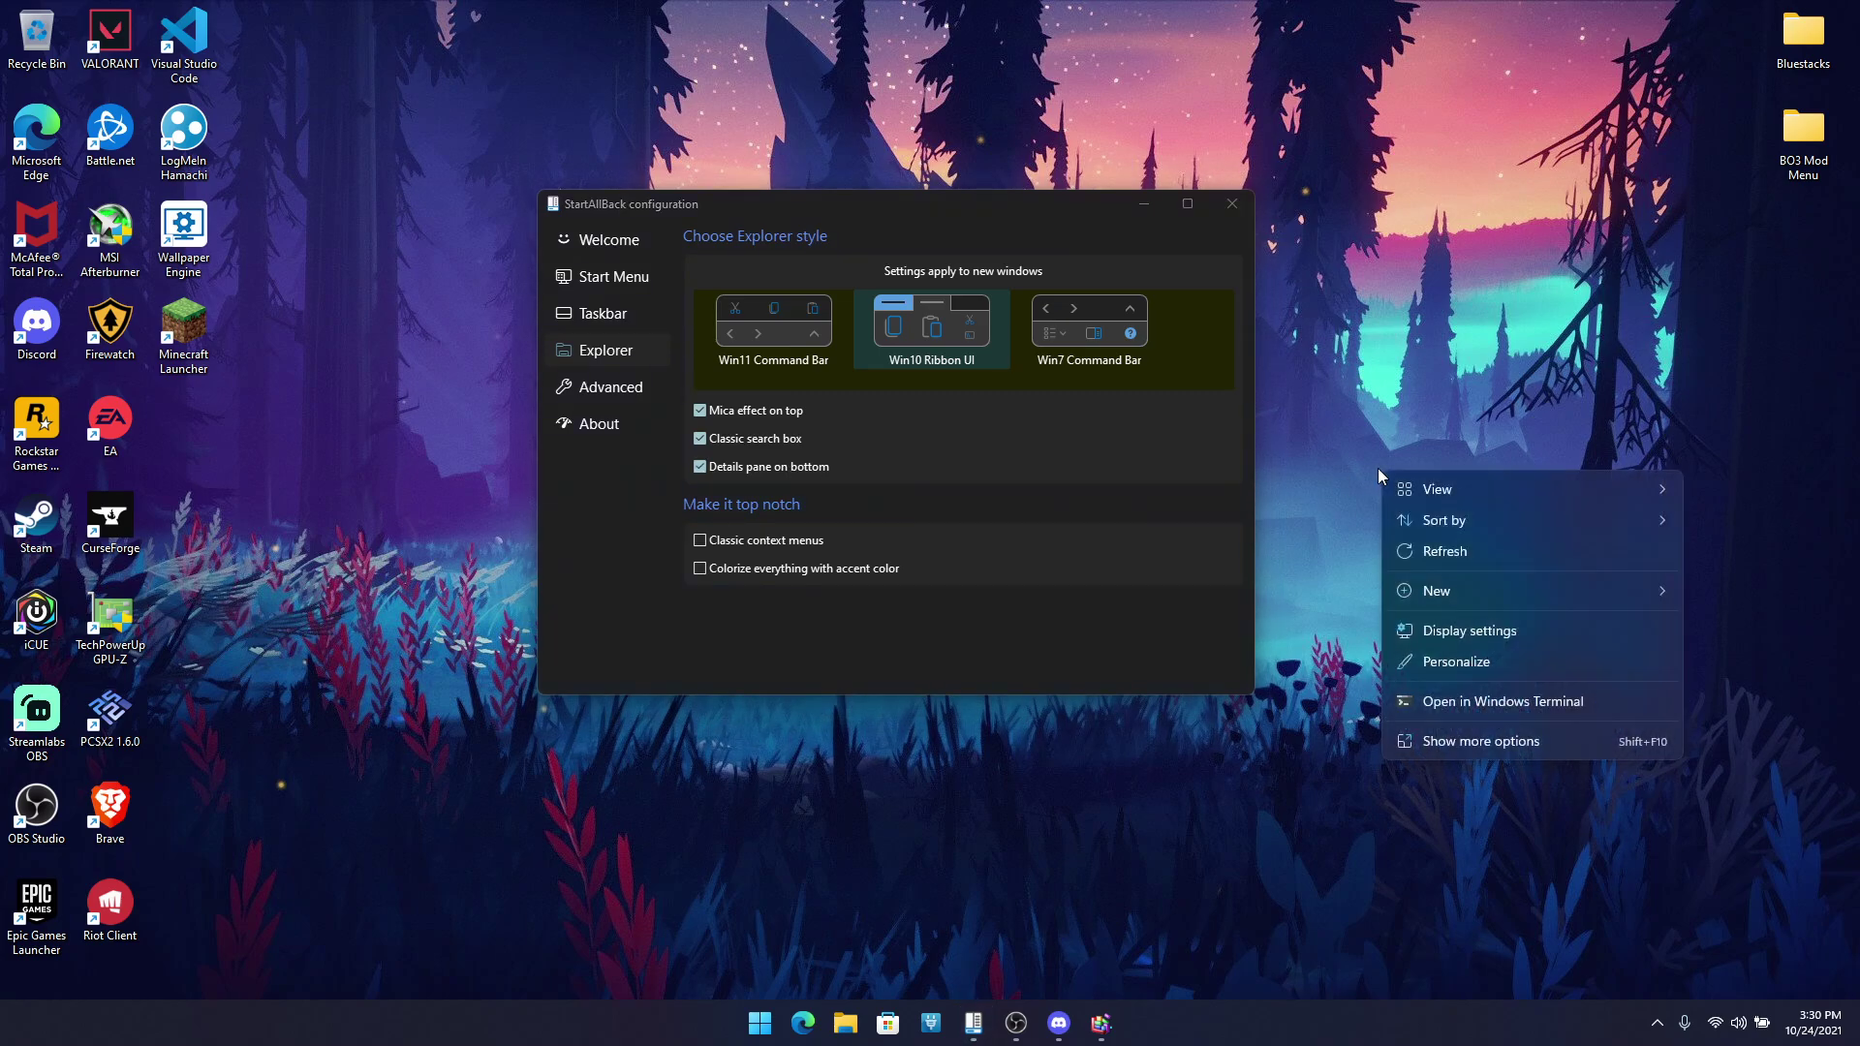
pyautogui.click(764, 467)
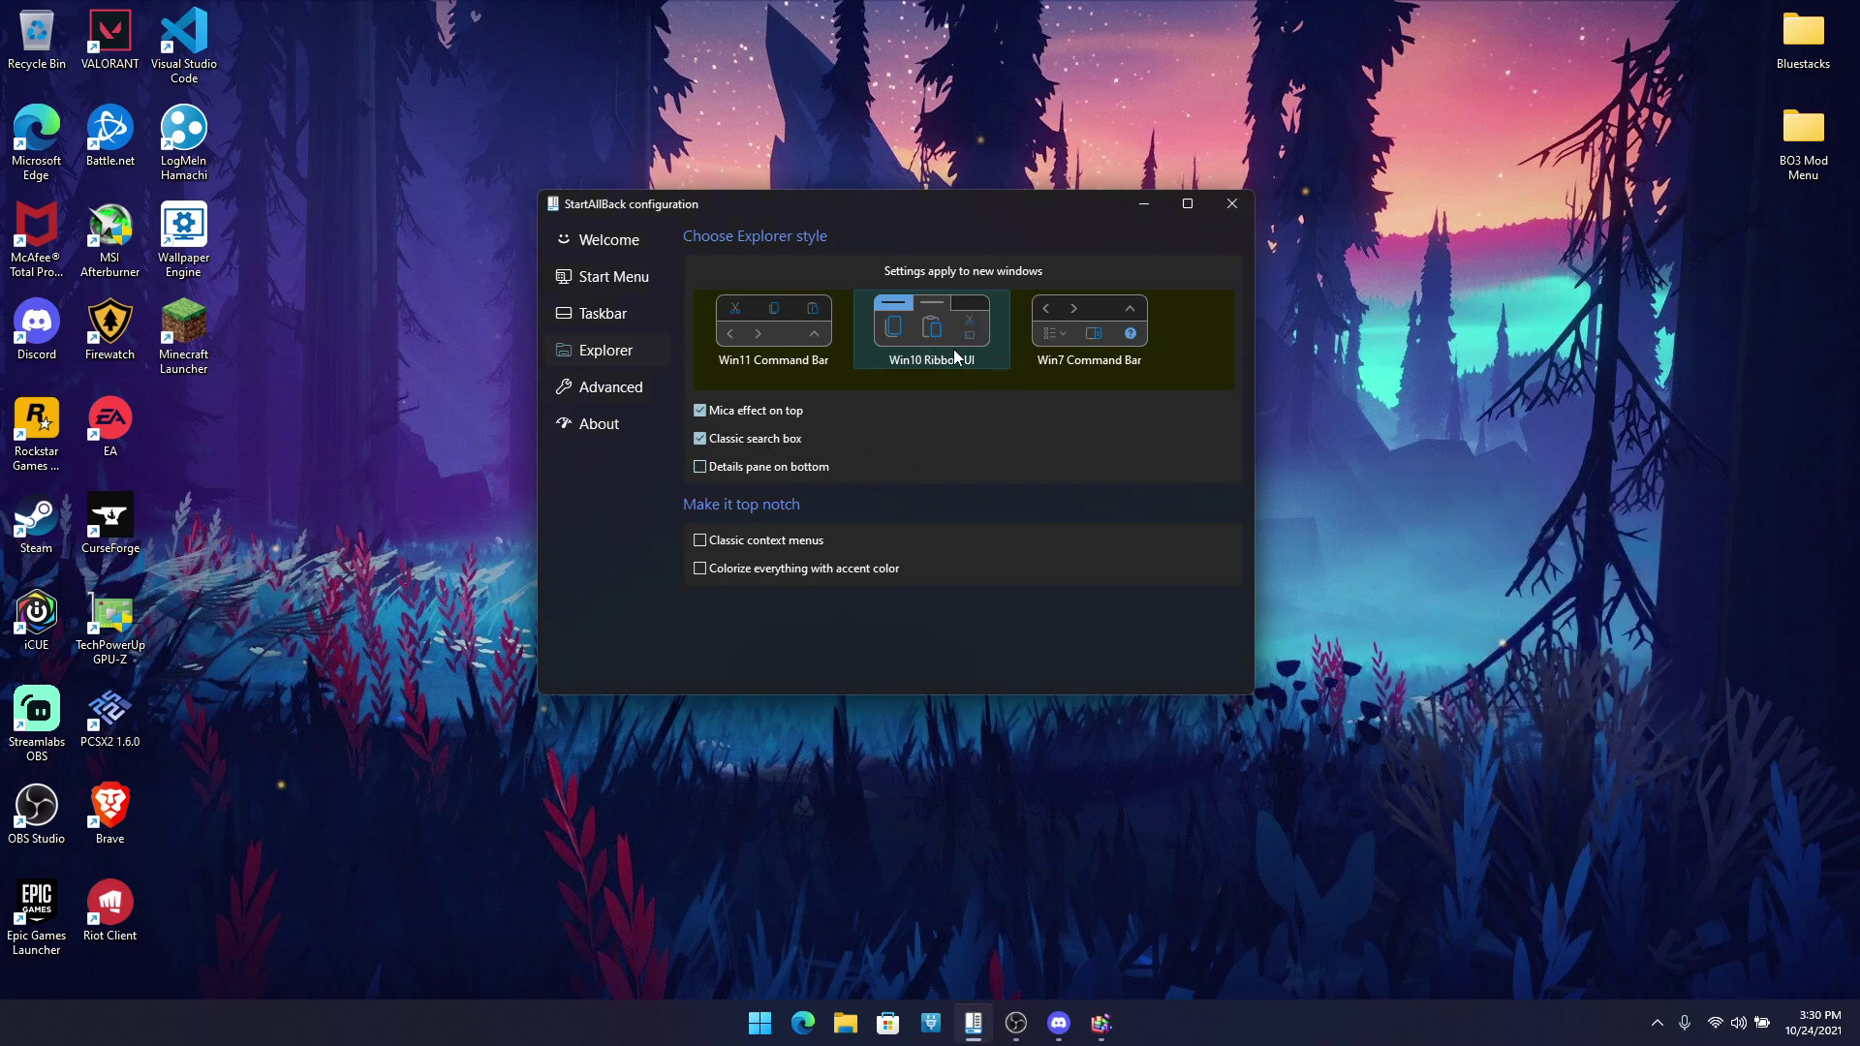
# Step: Review the Advanced settings and the About page, and close the StartAllBack configuration window
pyautogui.click(599, 386)
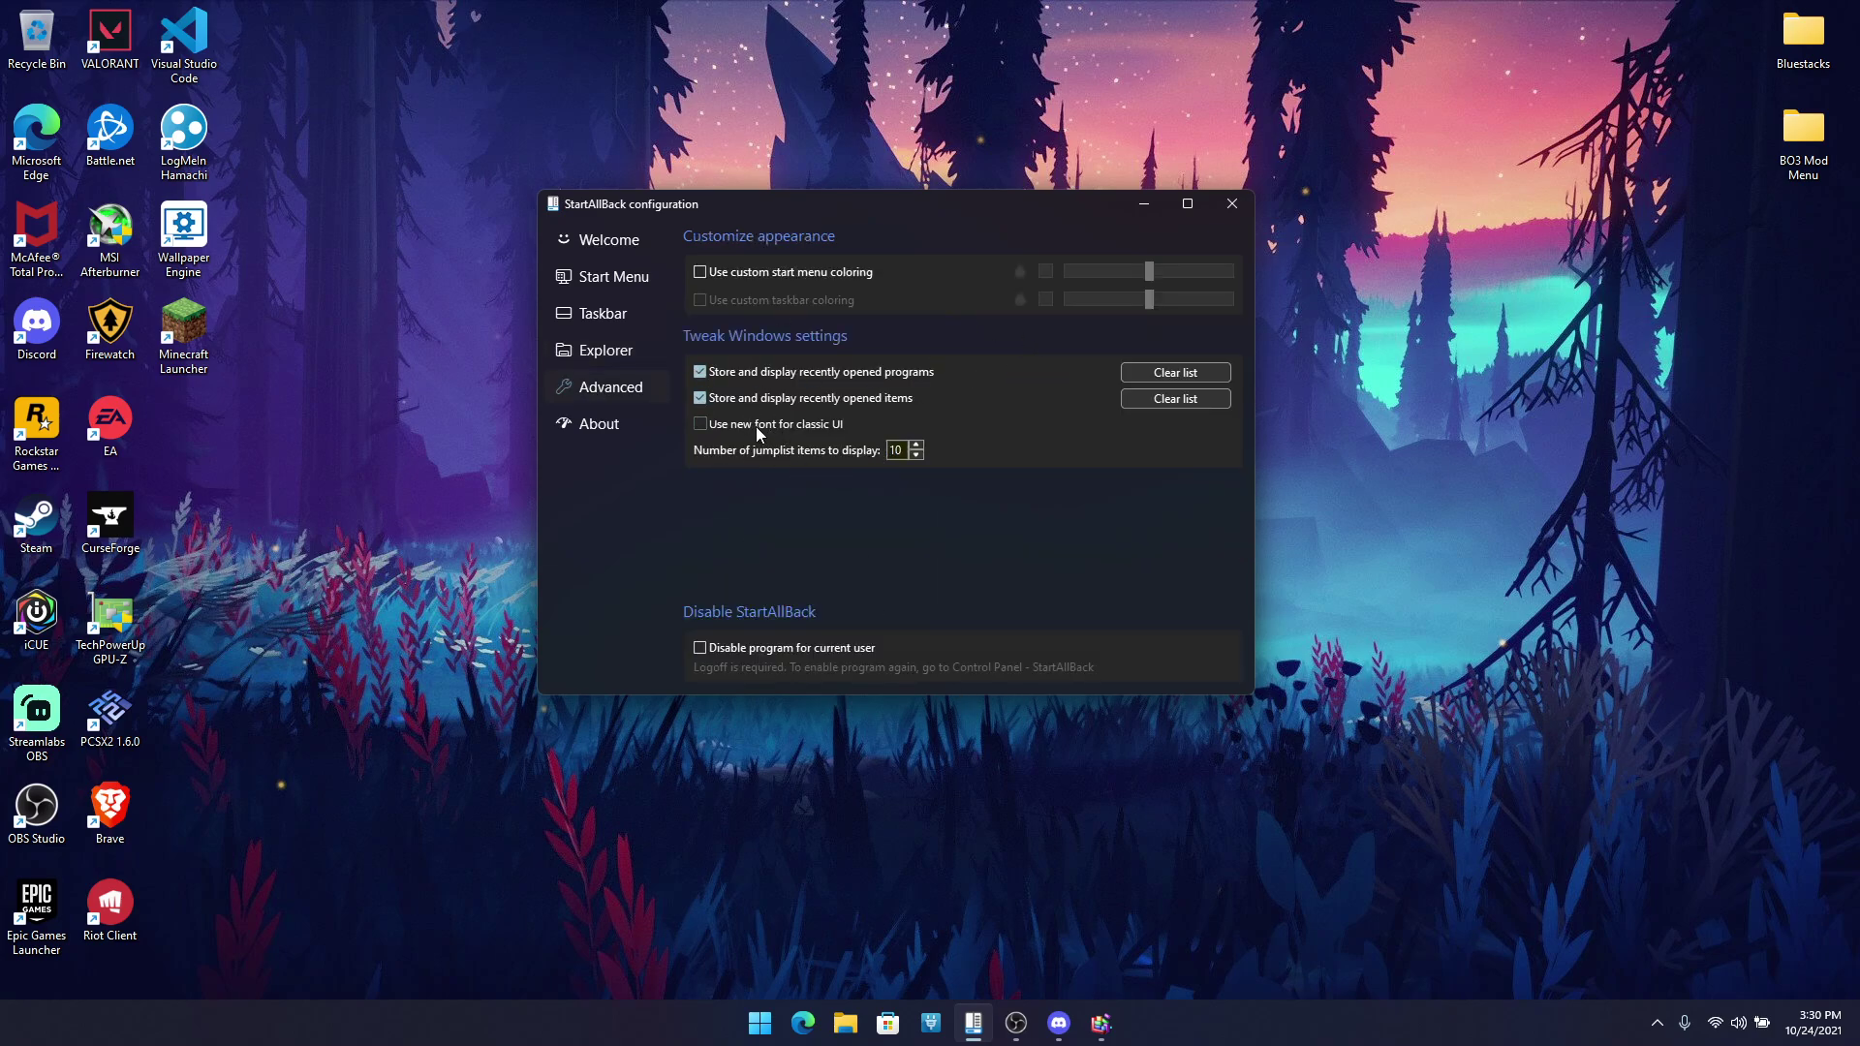
pyautogui.click(614, 421)
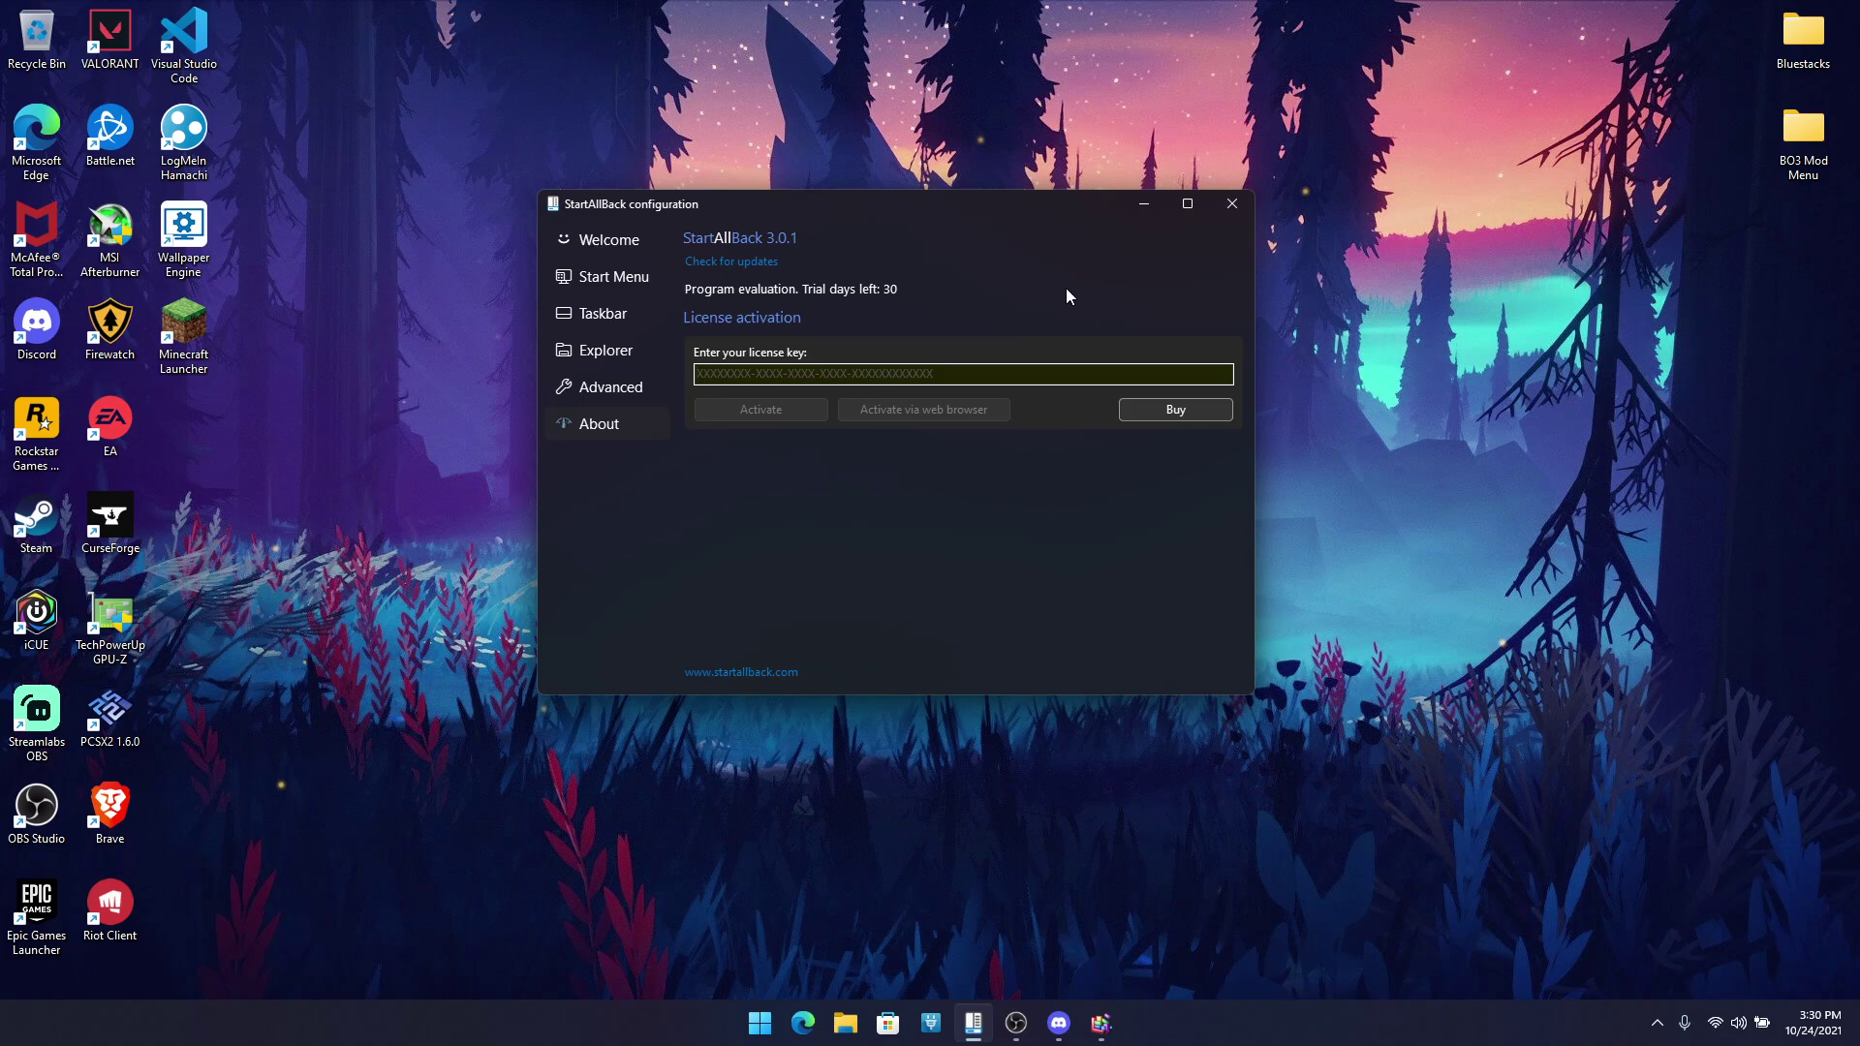
pyautogui.click(1232, 206)
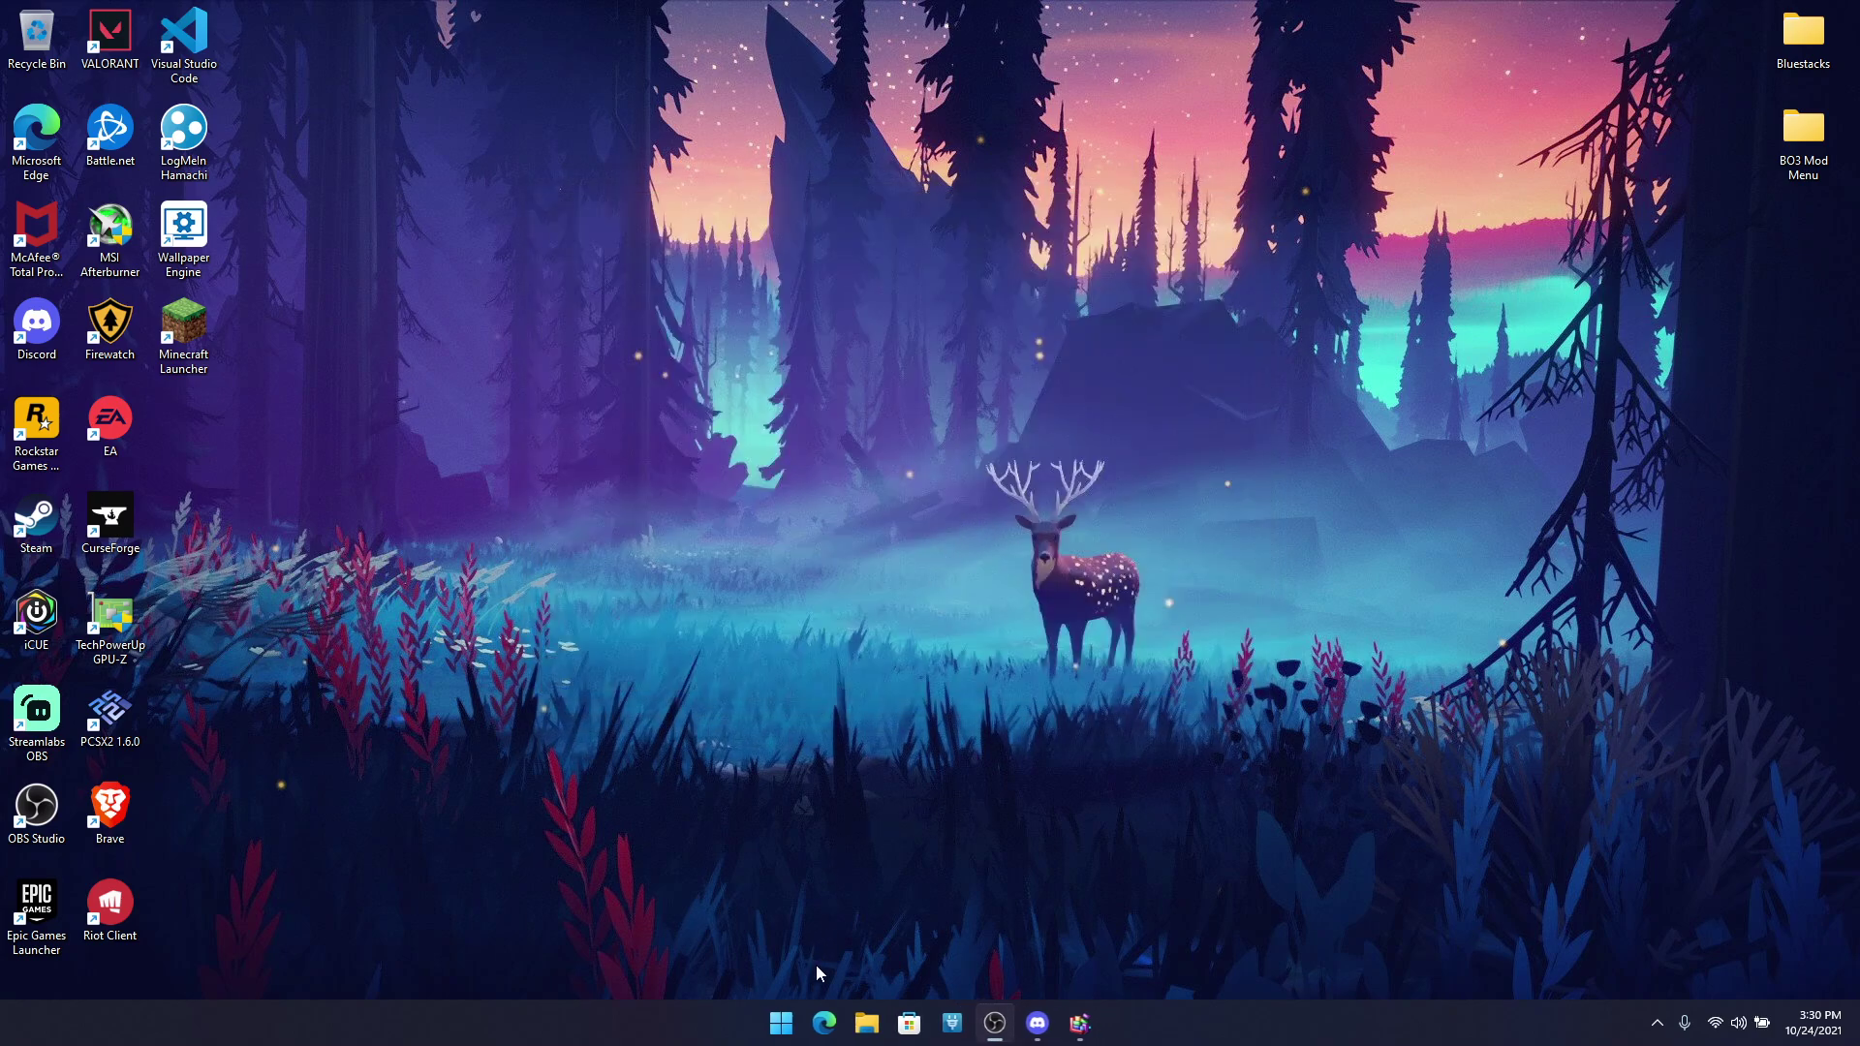
# Step: Open the Run dialog from the Start menu, move it toward the middle of the desktop, and close it
pyautogui.click(789, 1029)
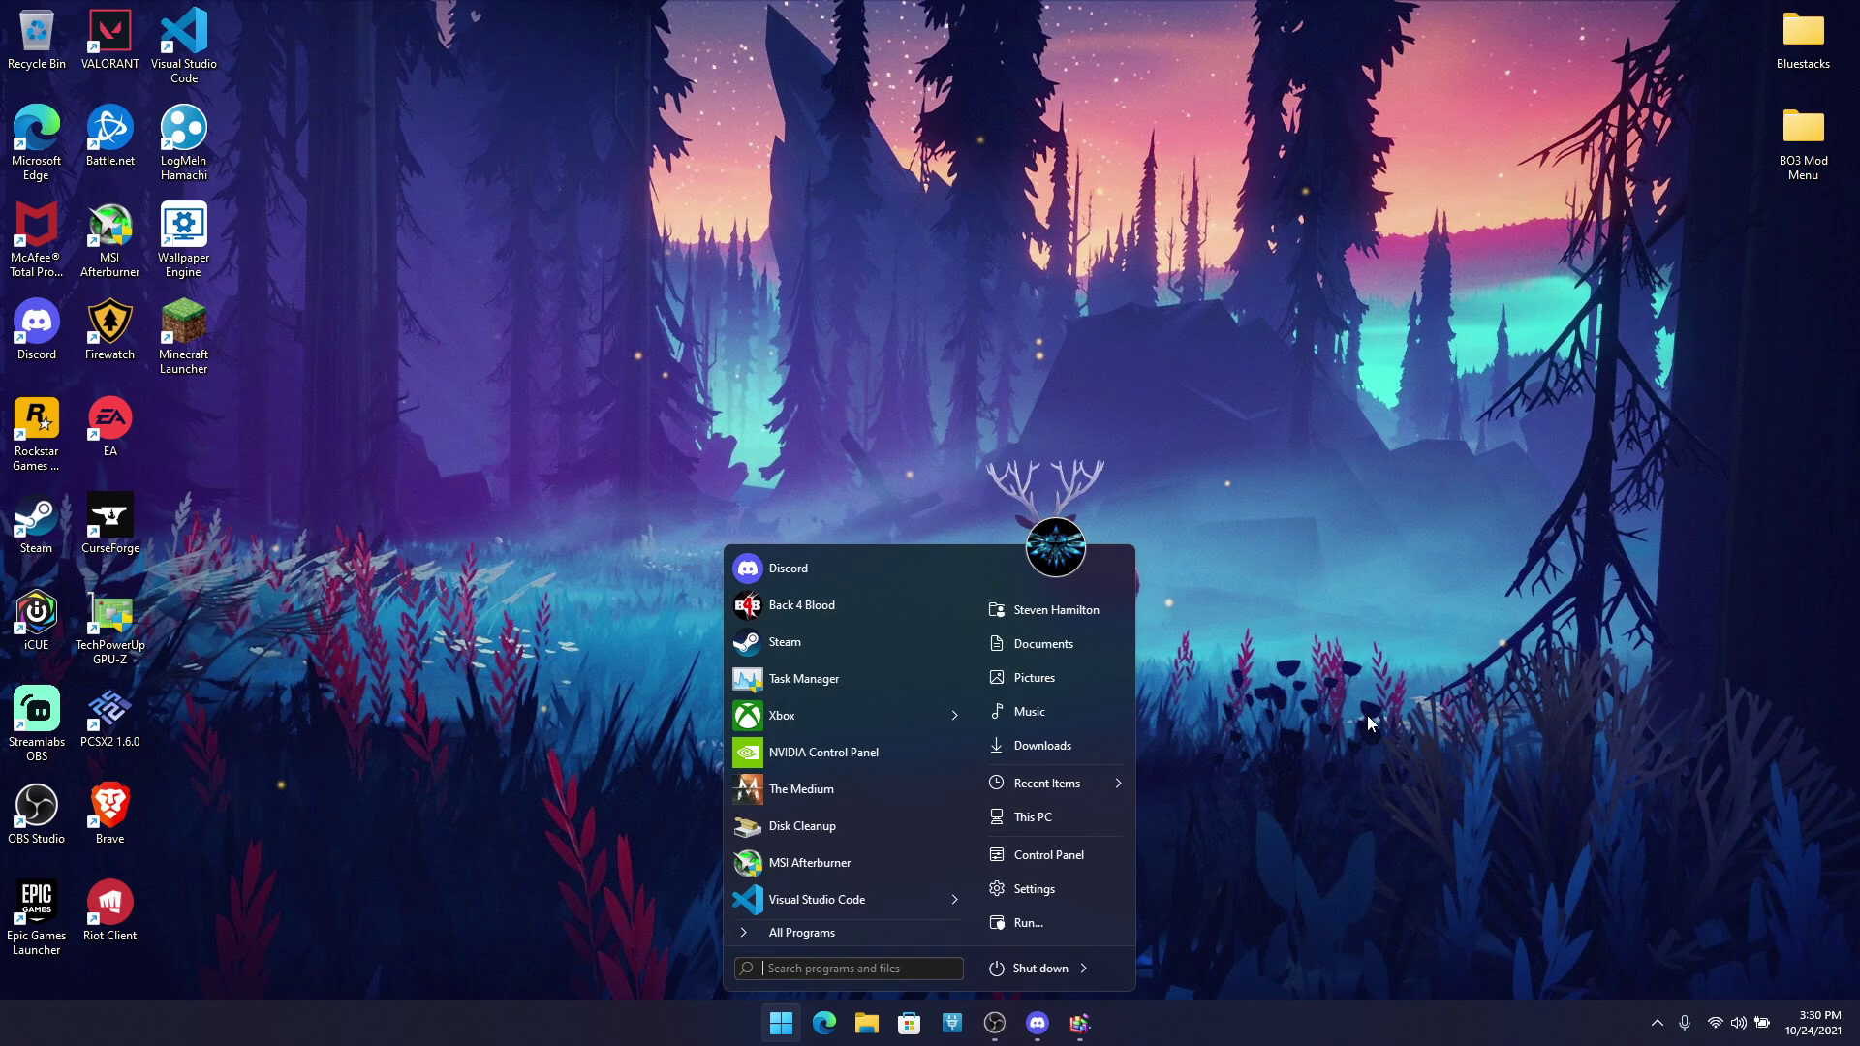
pyautogui.click(1013, 922)
pyautogui.moveTo(217, 805); pyautogui.dragTo(792, 523)
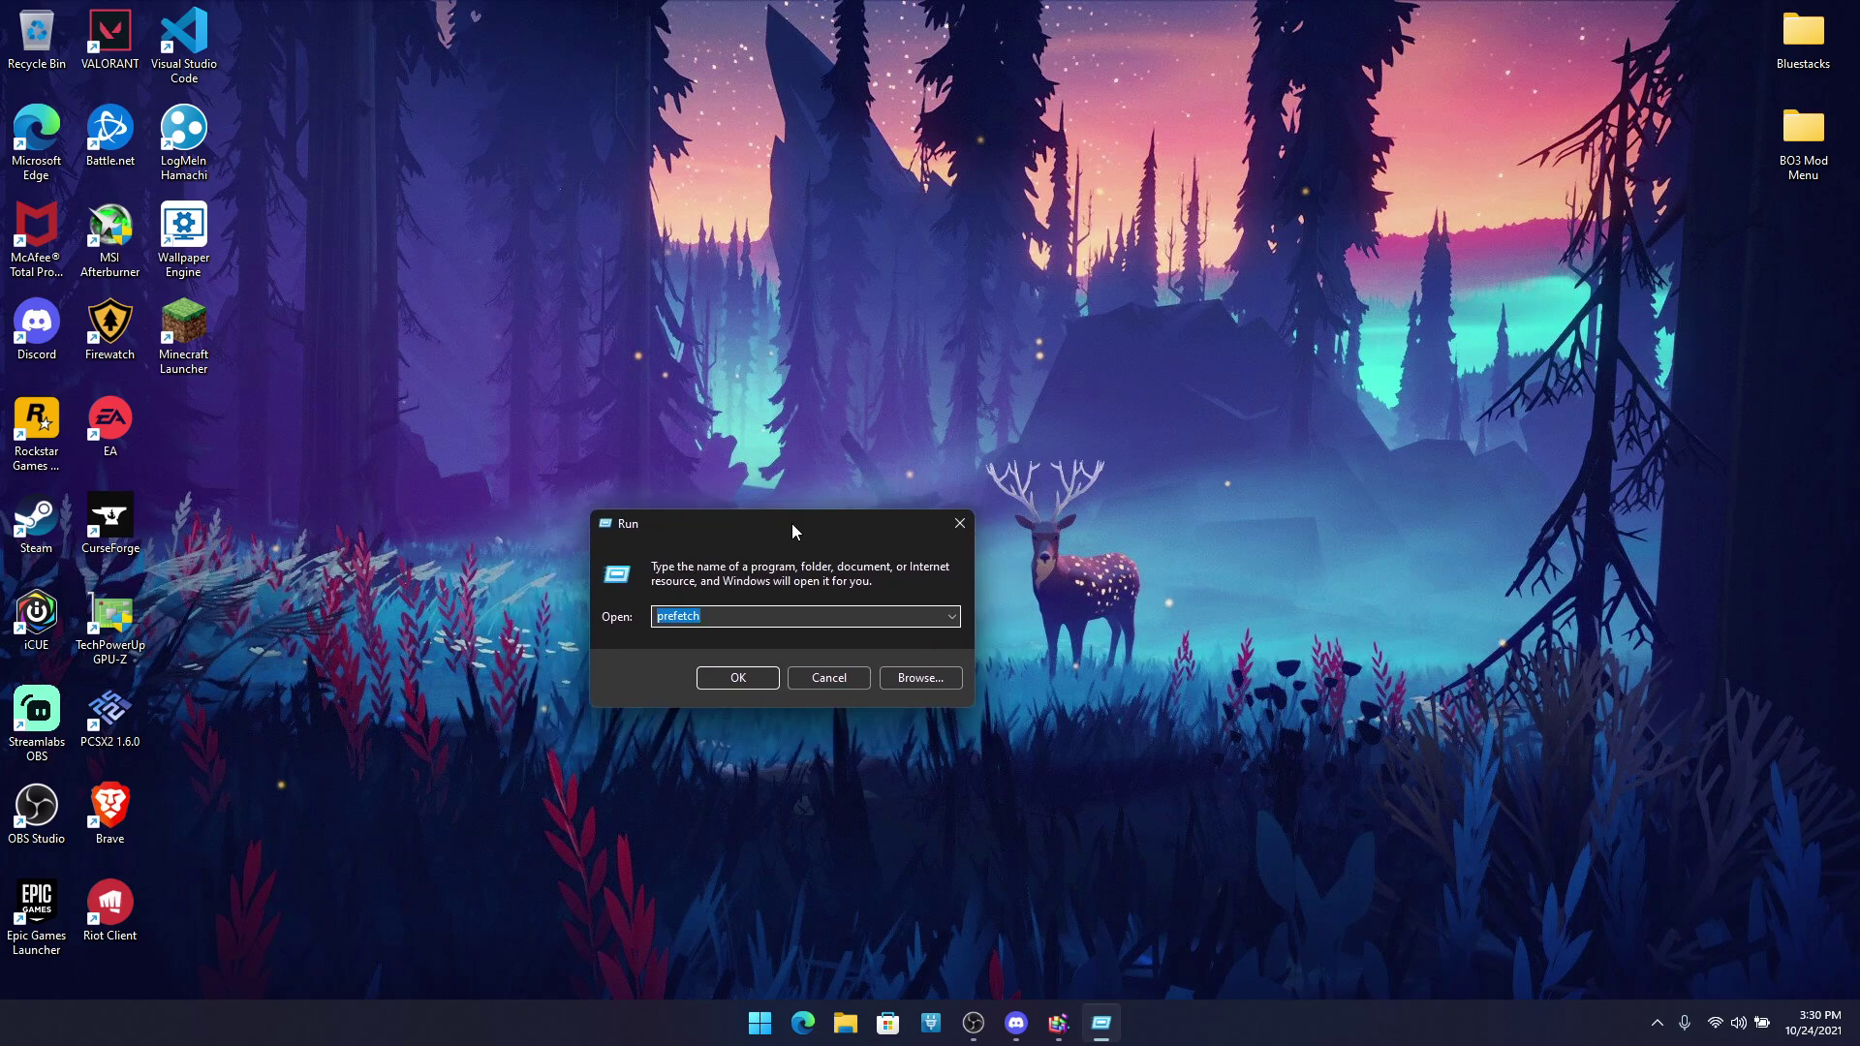
pyautogui.click(952, 524)
# Step: View Settings and Control Panel, closing each window, and reopen the Start menu
pyautogui.rightClick(761, 1023)
pyautogui.click(1062, 881)
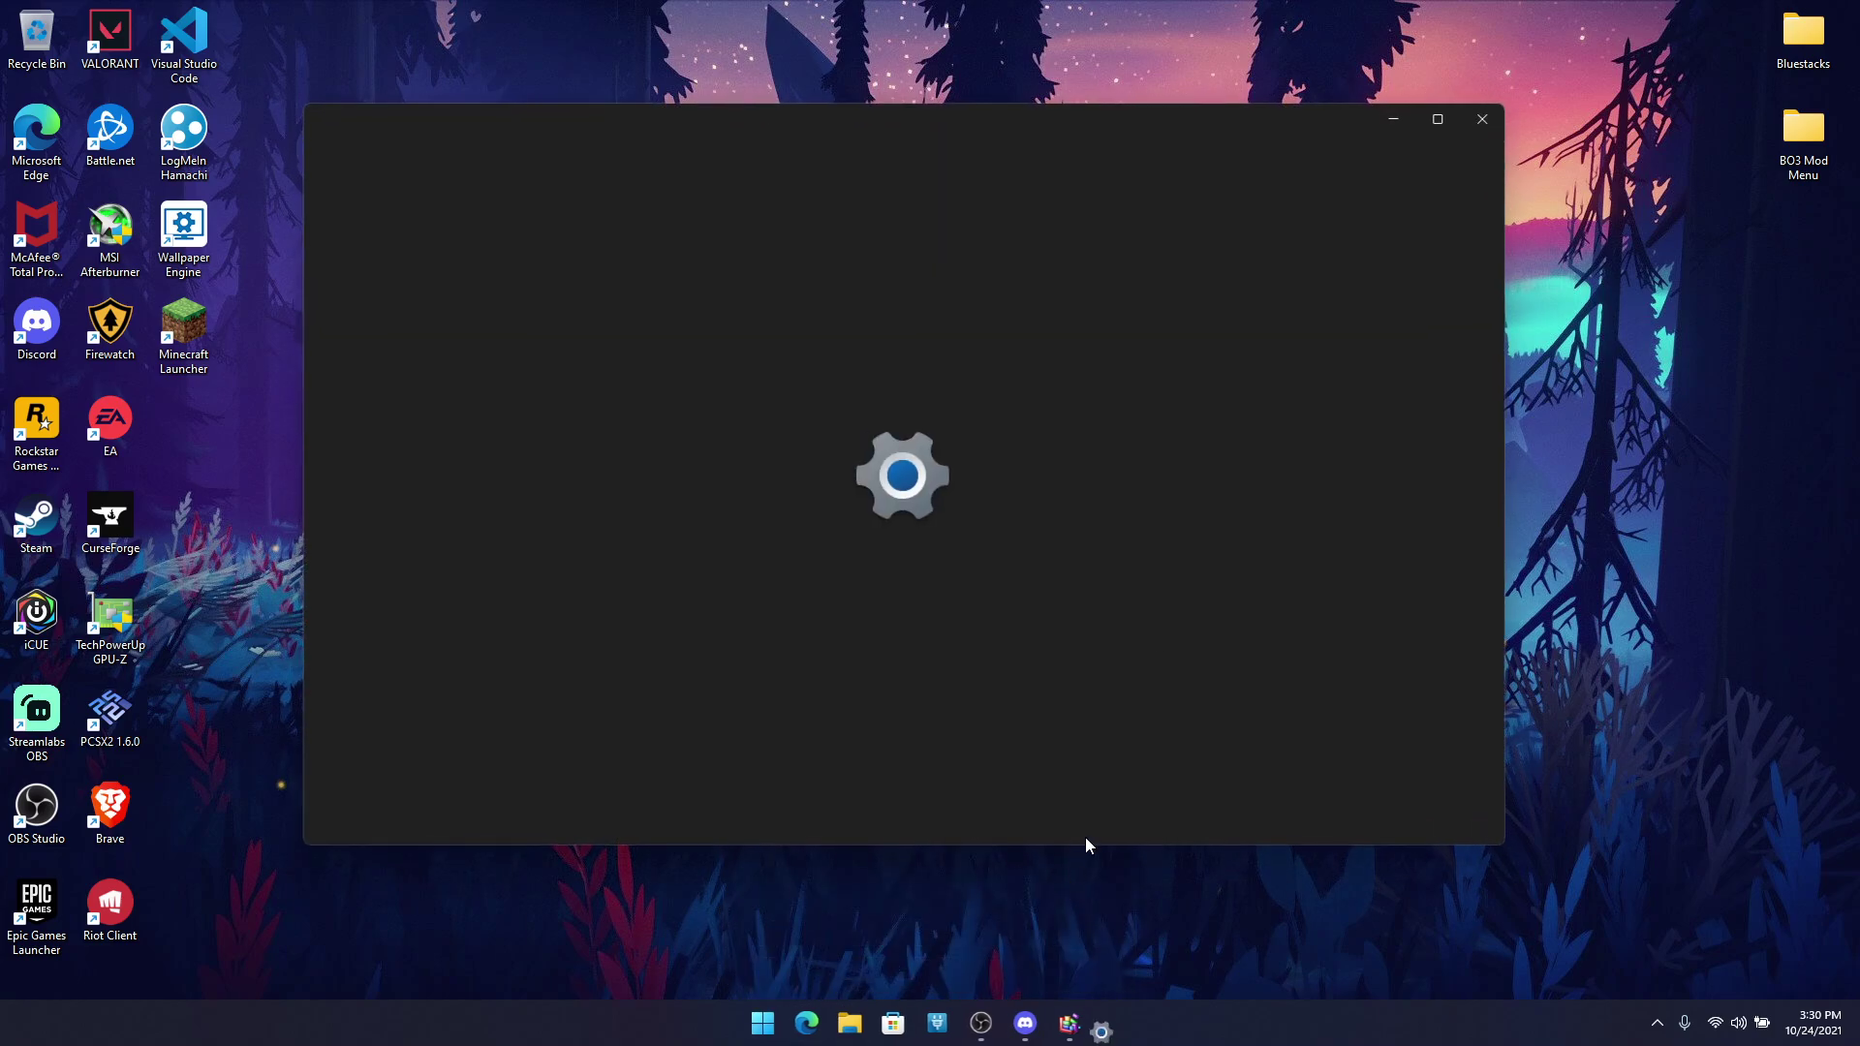
pyautogui.click(1474, 118)
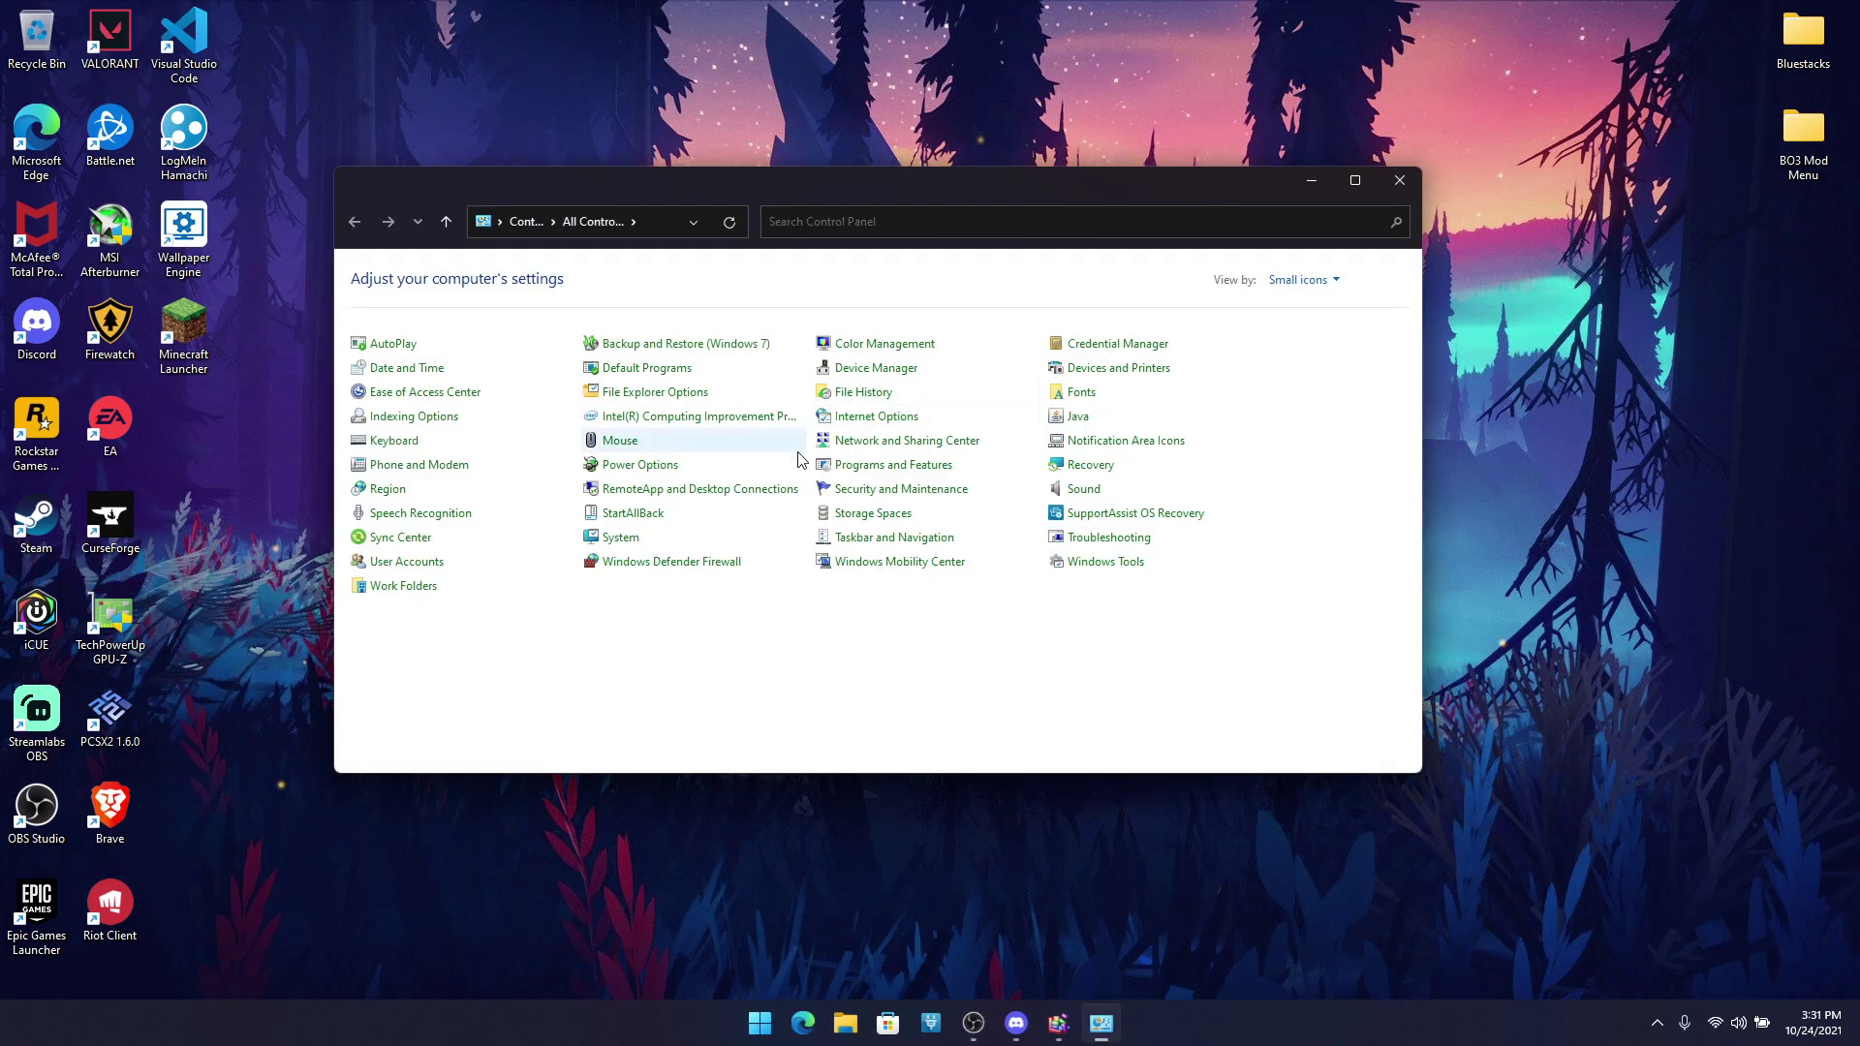
pyautogui.click(1399, 181)
pyautogui.click(781, 1023)
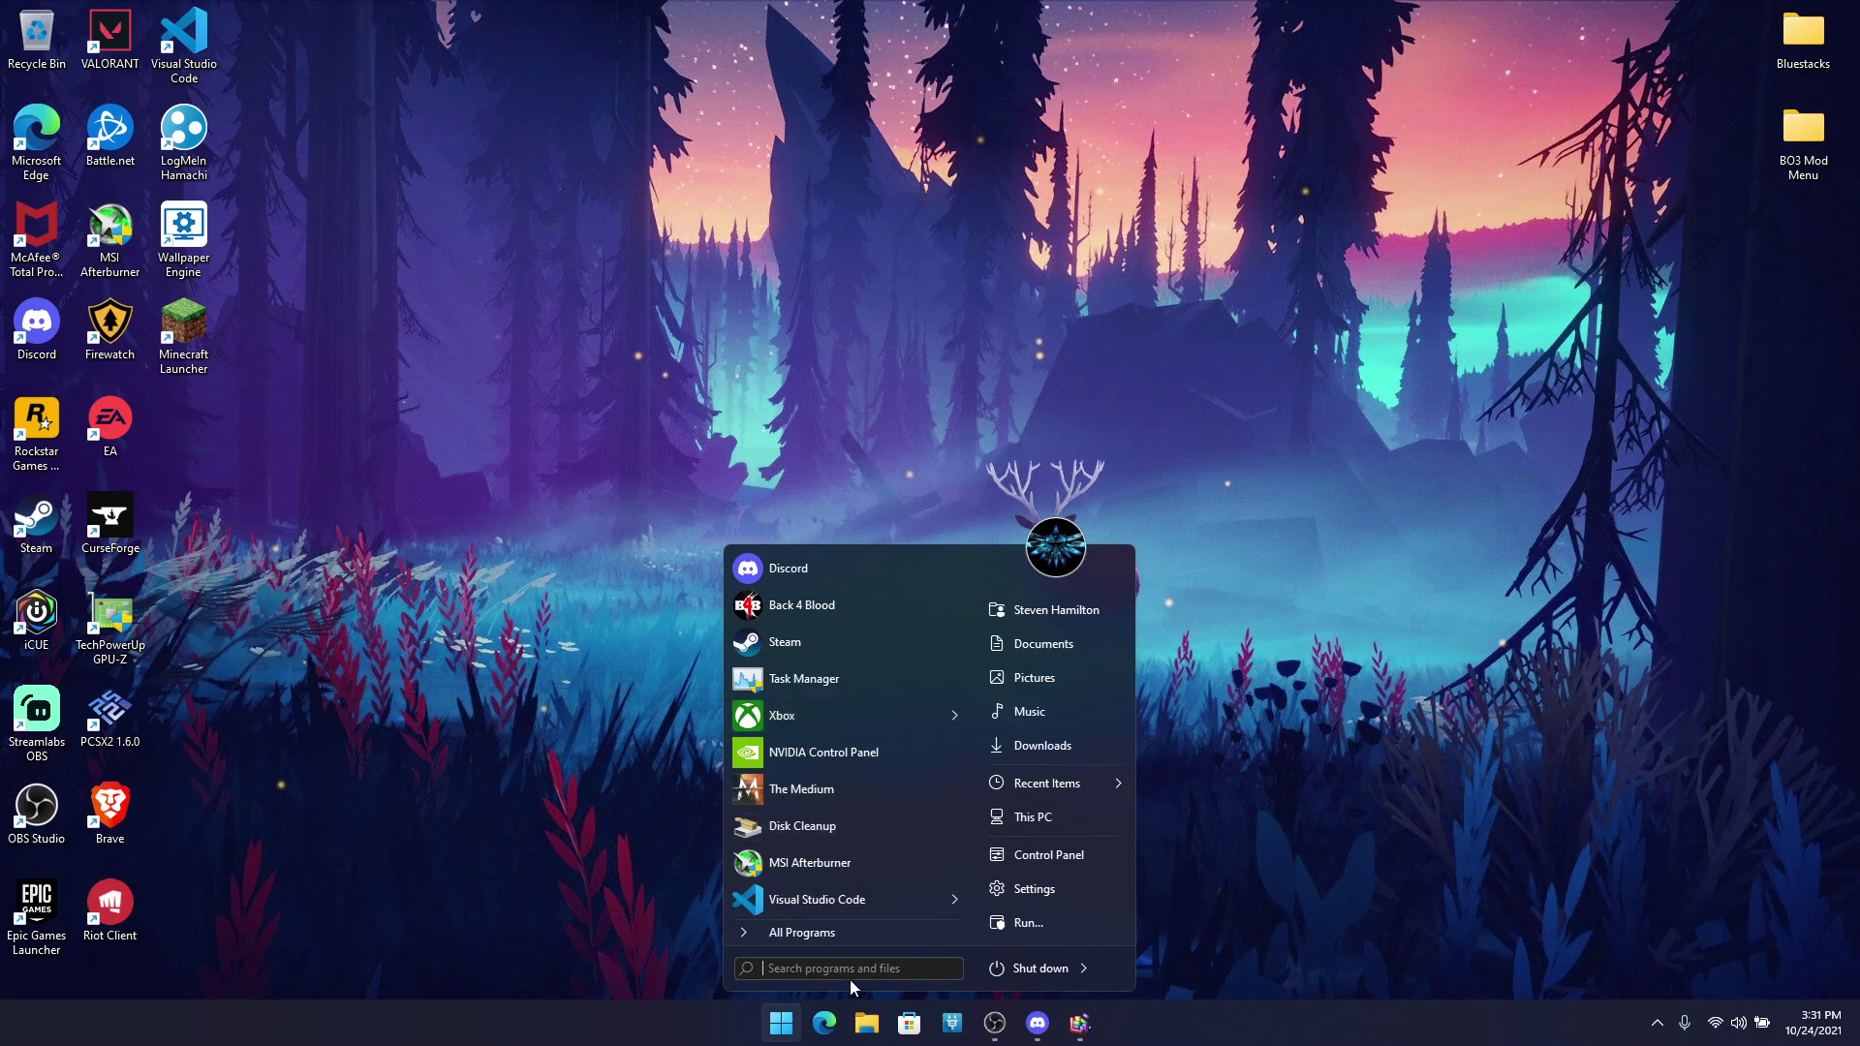
# Step: Look through the All Programs list and the Recent Items list in the Start menu, and close the menu
pyautogui.click(846, 934)
pyautogui.scroll(-3, 828, 757)
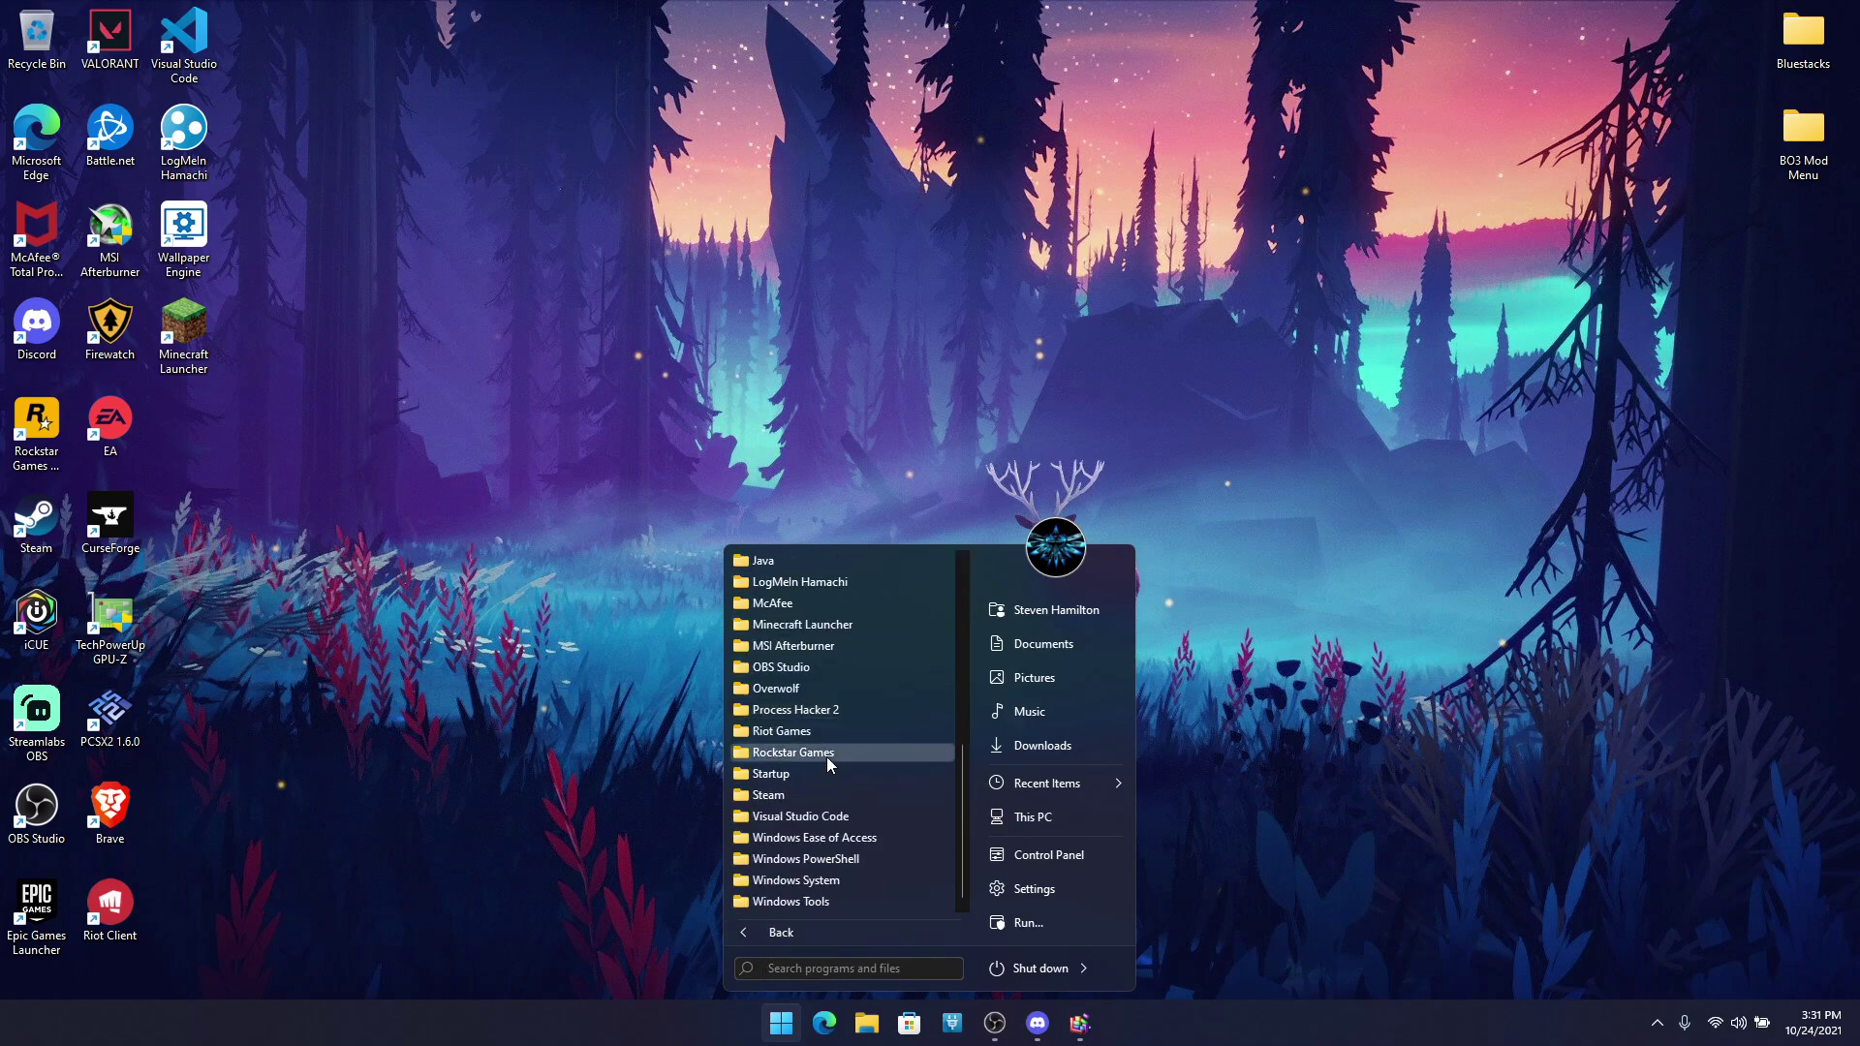
pyautogui.click(788, 928)
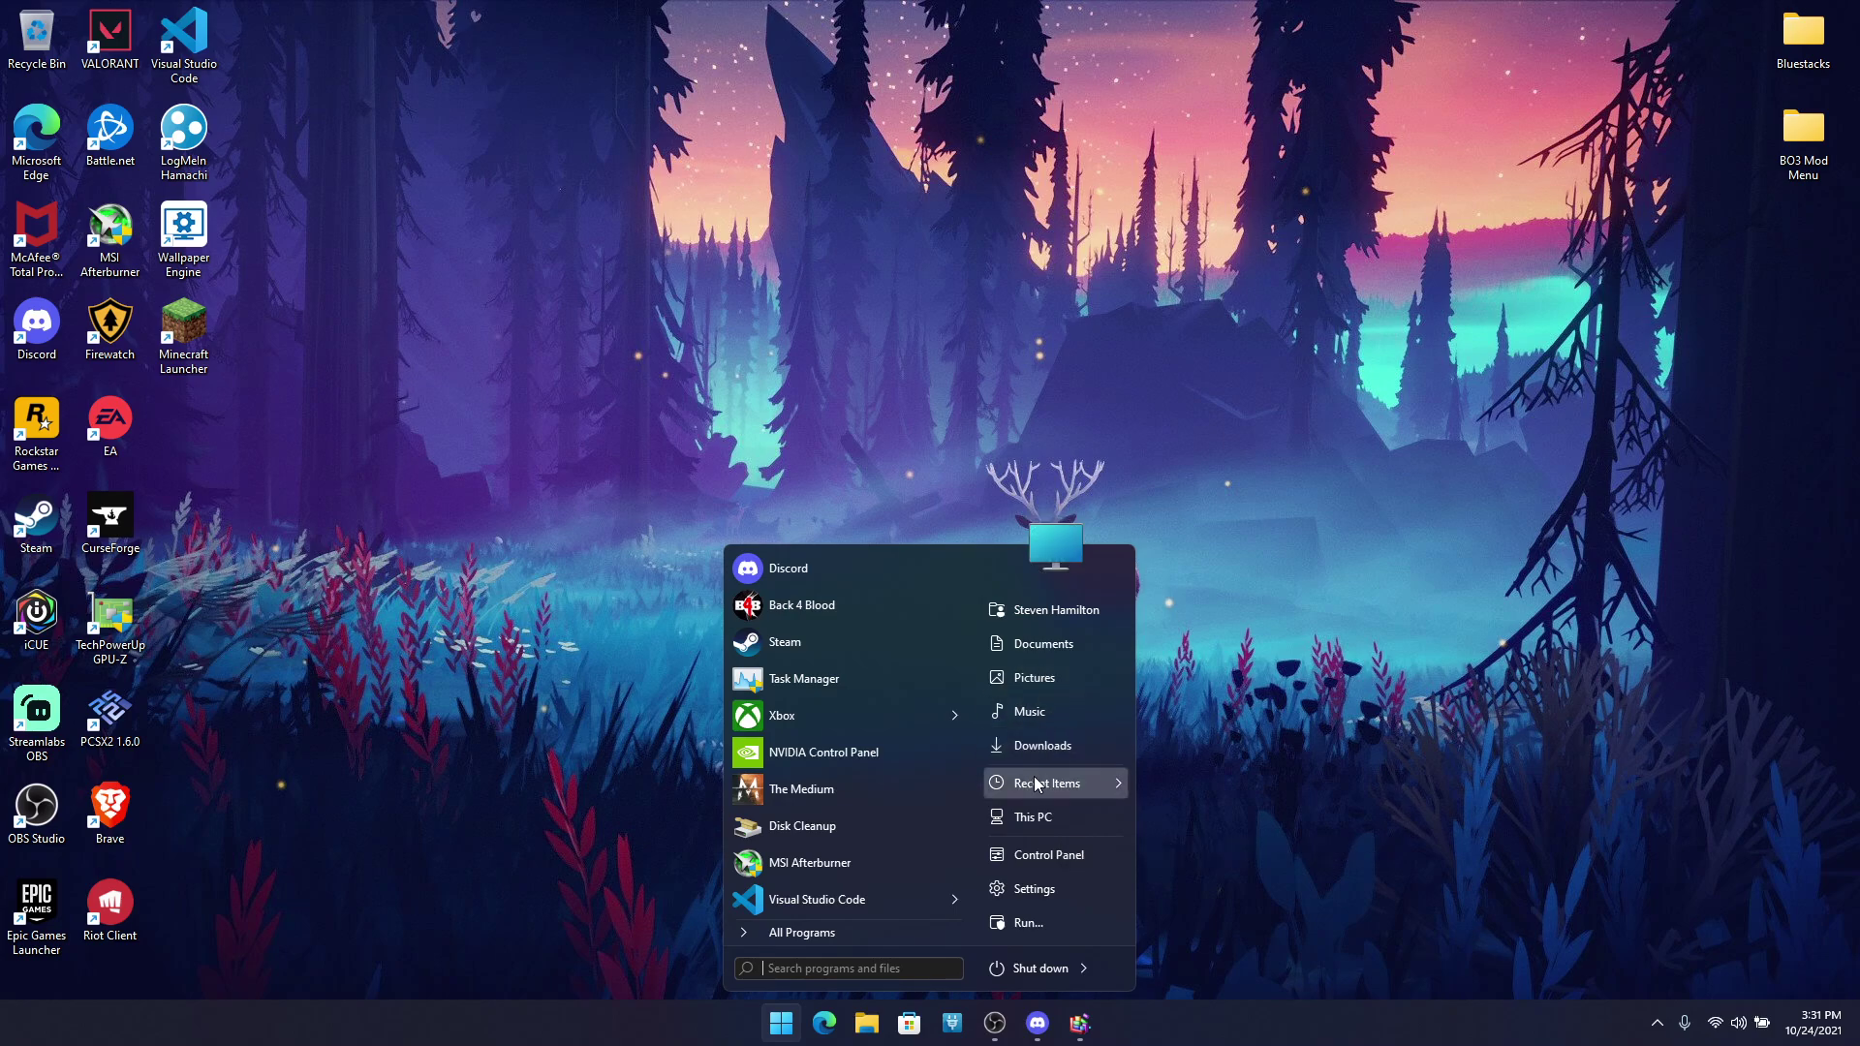
pyautogui.moveTo(1101, 793)
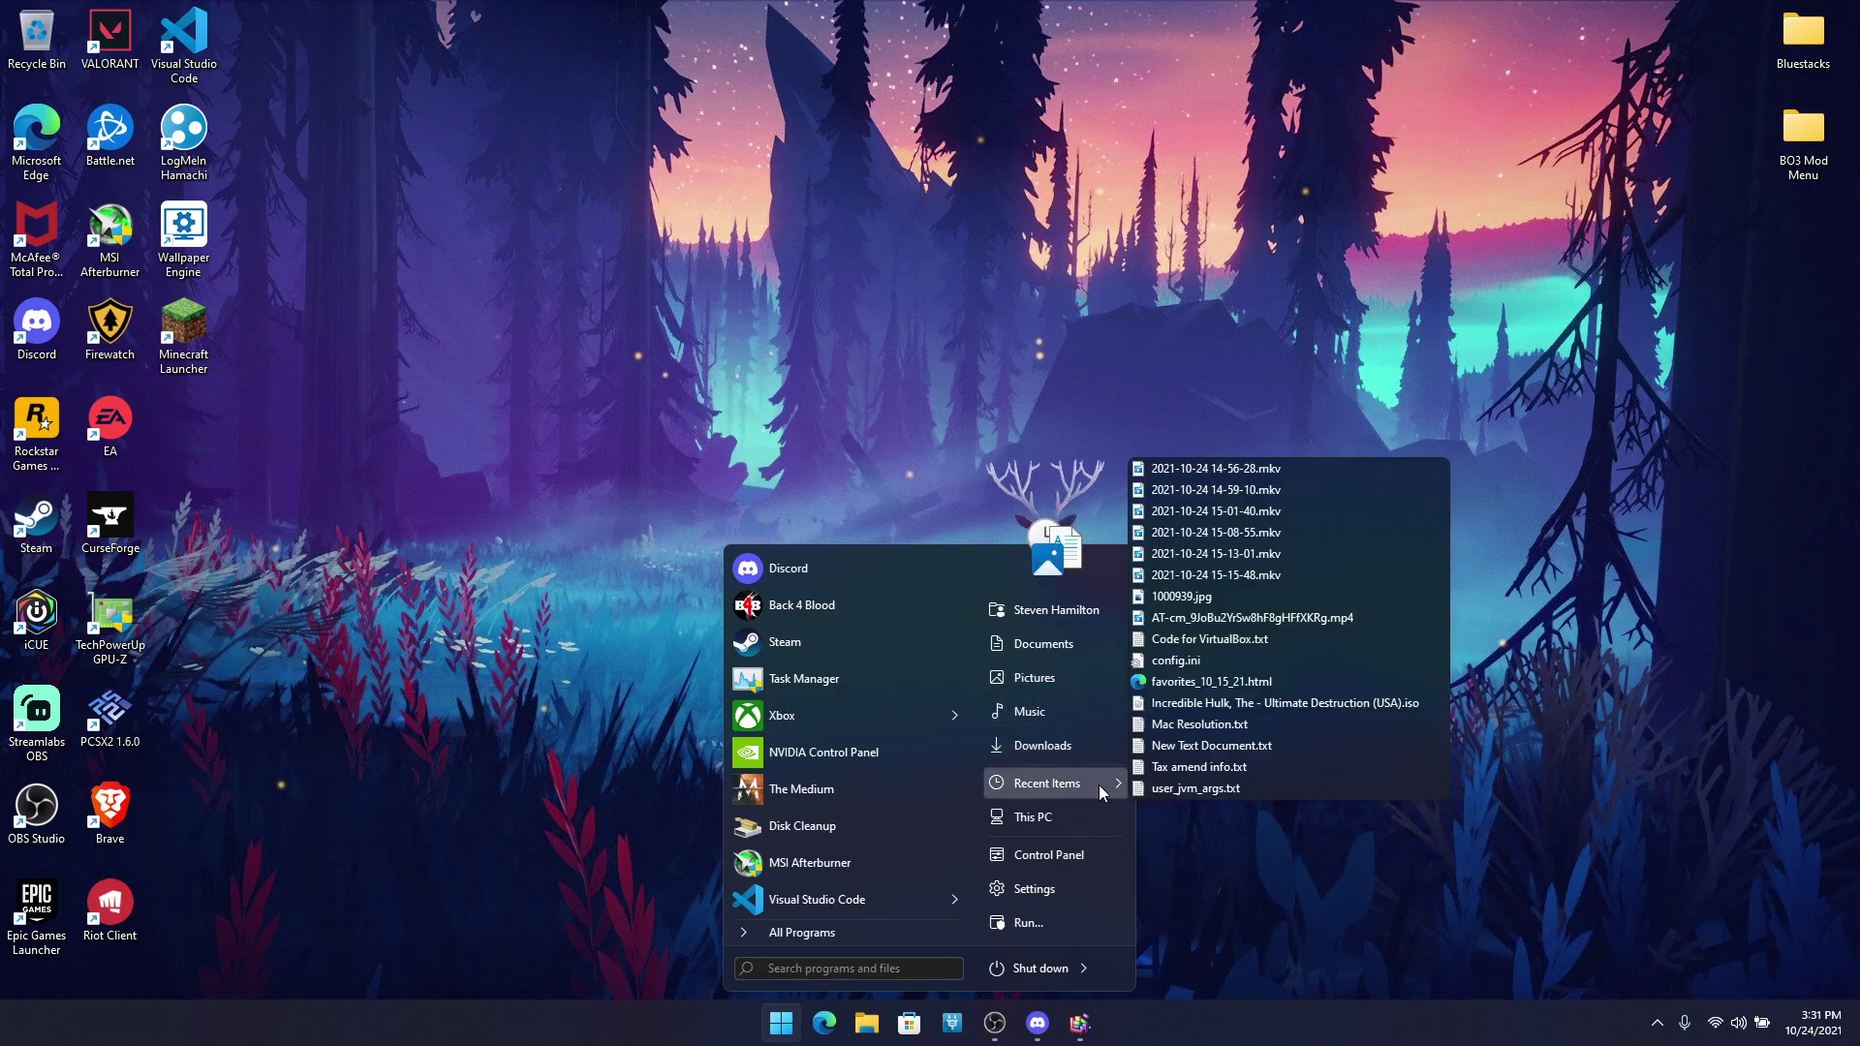
pyautogui.click(1327, 864)
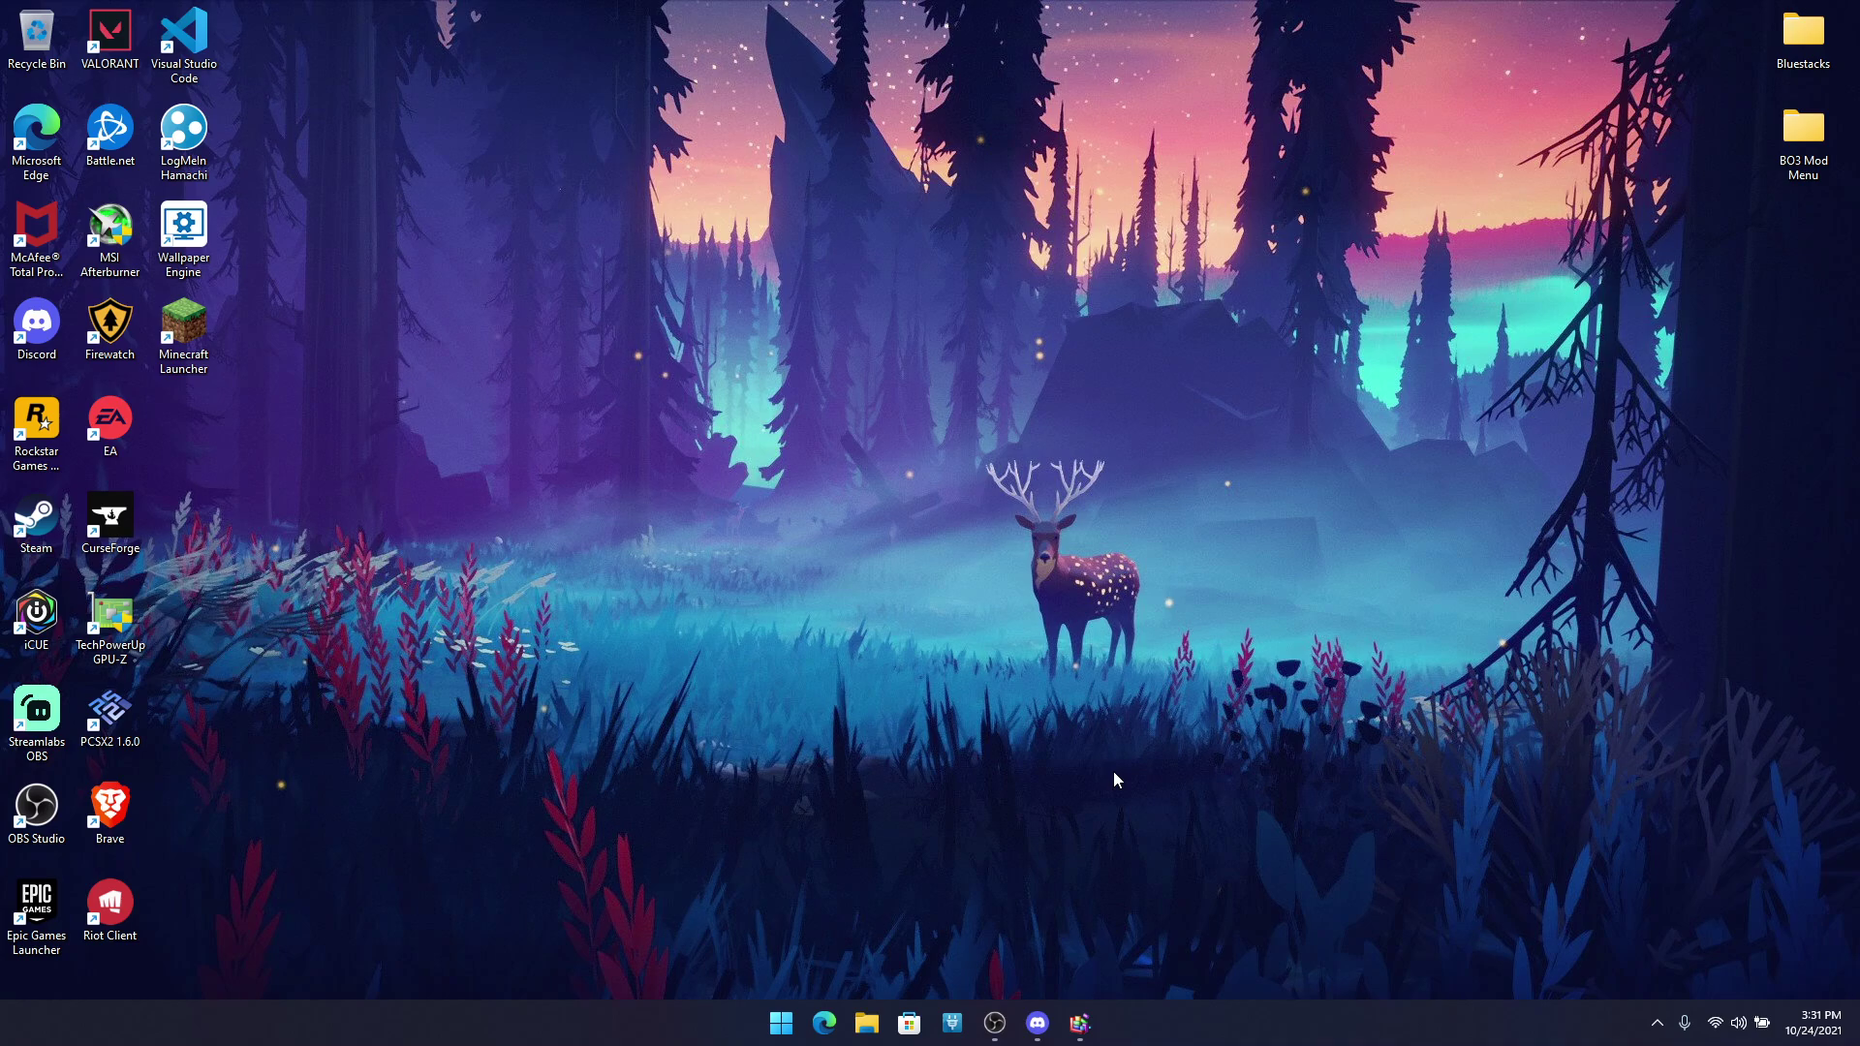
# Step: Bring up the Run dialog again, reposition it near the middle of the desktop, close it, and reopen the Start menu
pyautogui.press('super+r')
pyautogui.moveTo(282, 764); pyautogui.dragTo(920, 546)
pyautogui.click(1069, 540)
pyautogui.press('super')
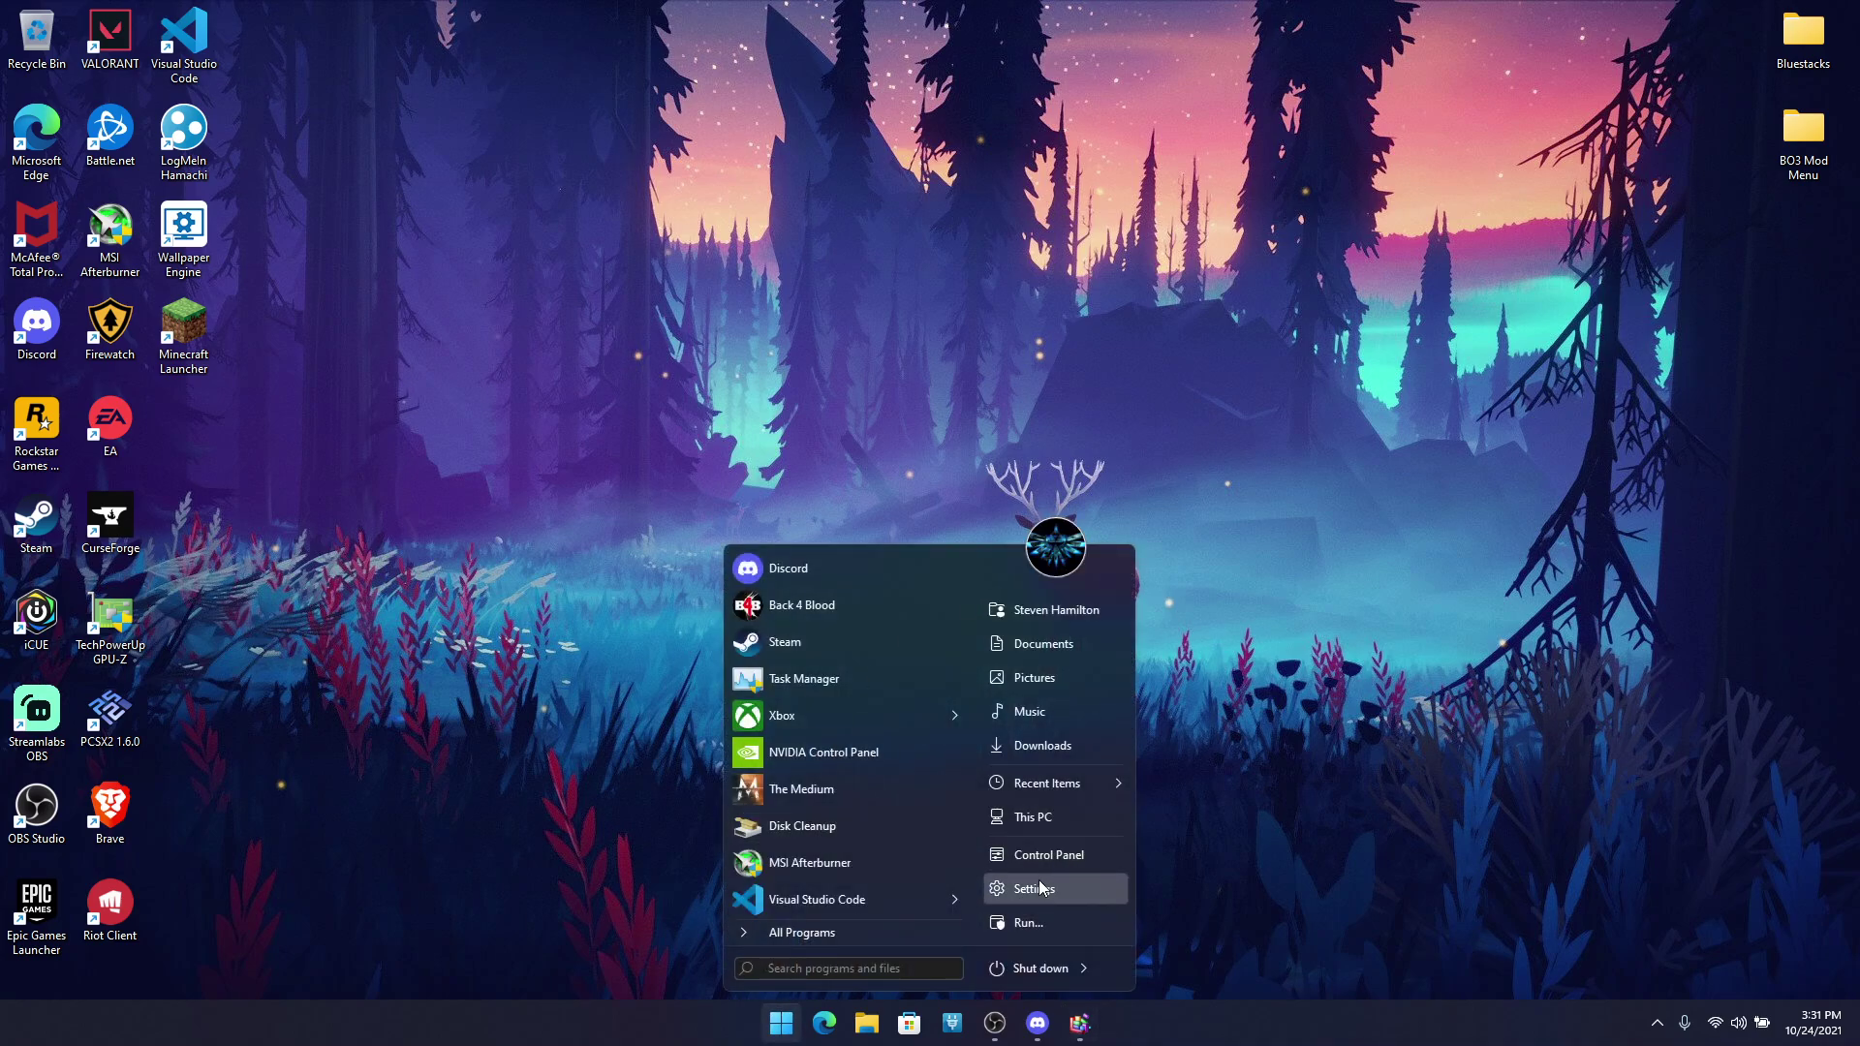
# Step: Open the StartAllBack configuration from the Start button's properties and show the Welcome page with its themes
pyautogui.rightClick(780, 1022)
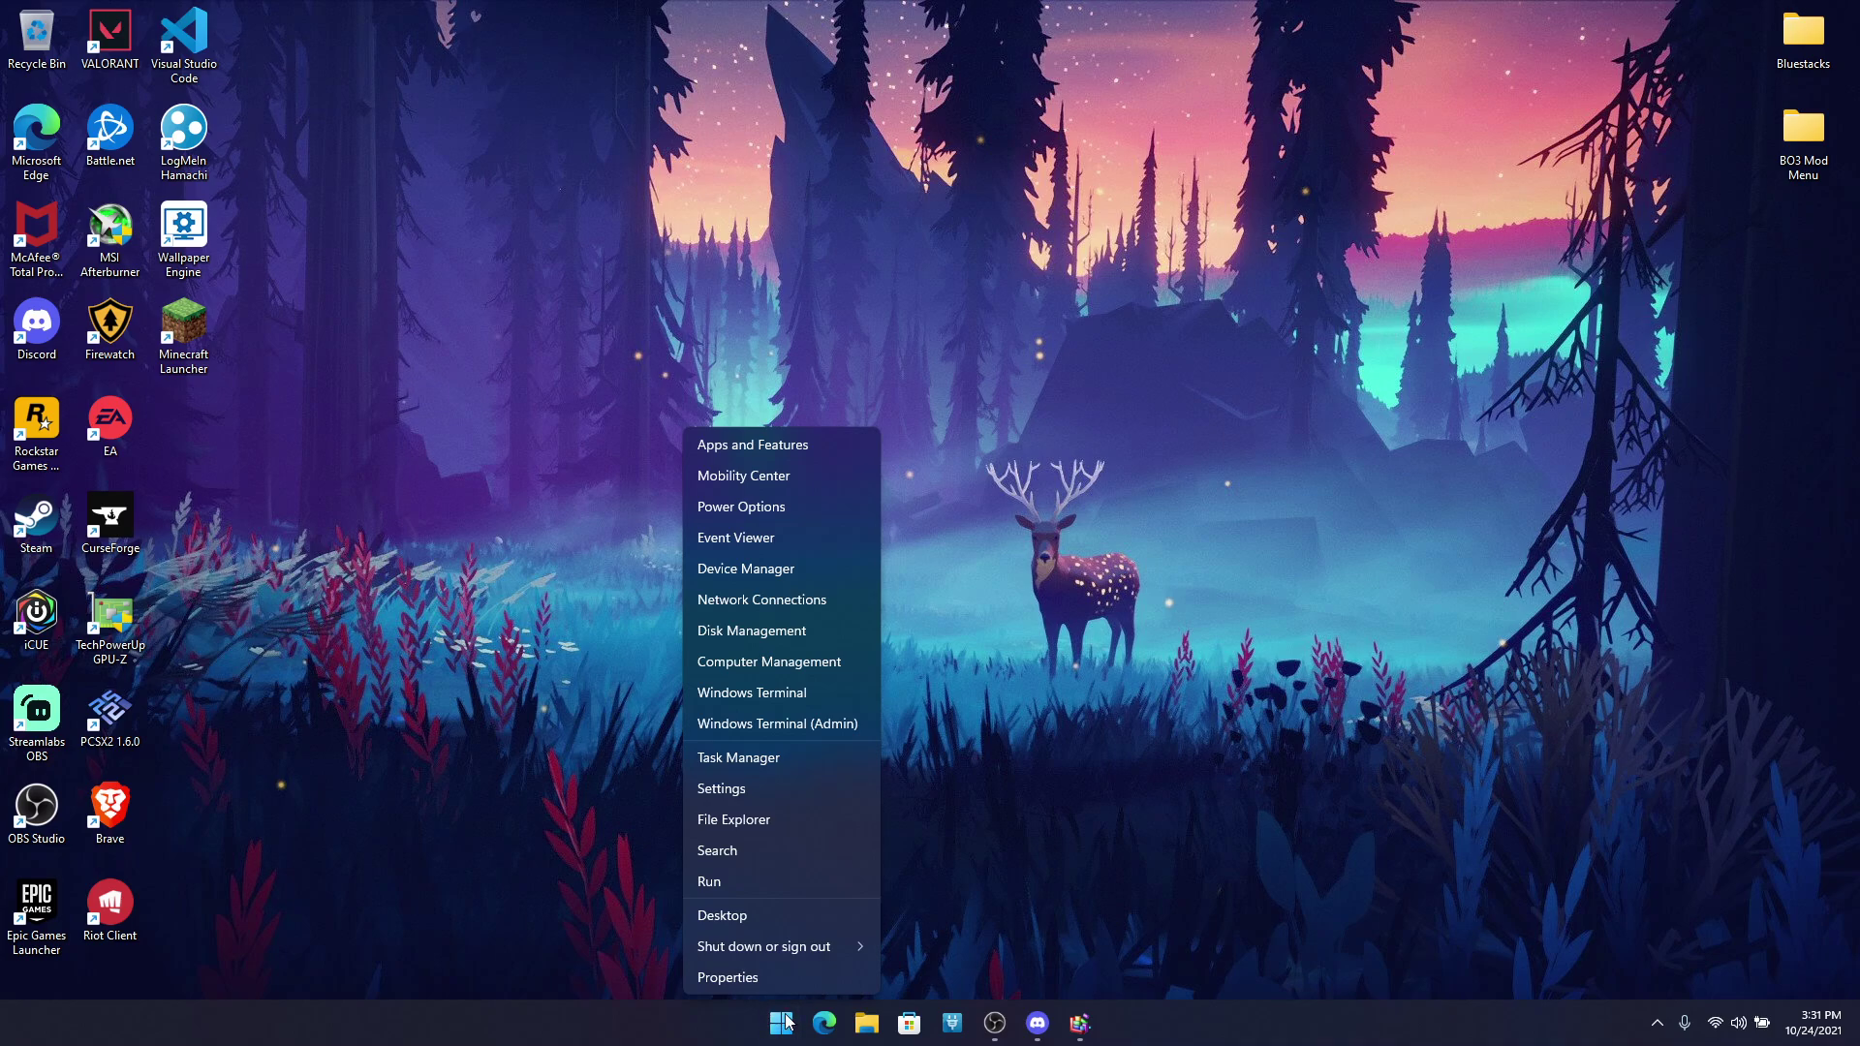
pyautogui.click(777, 978)
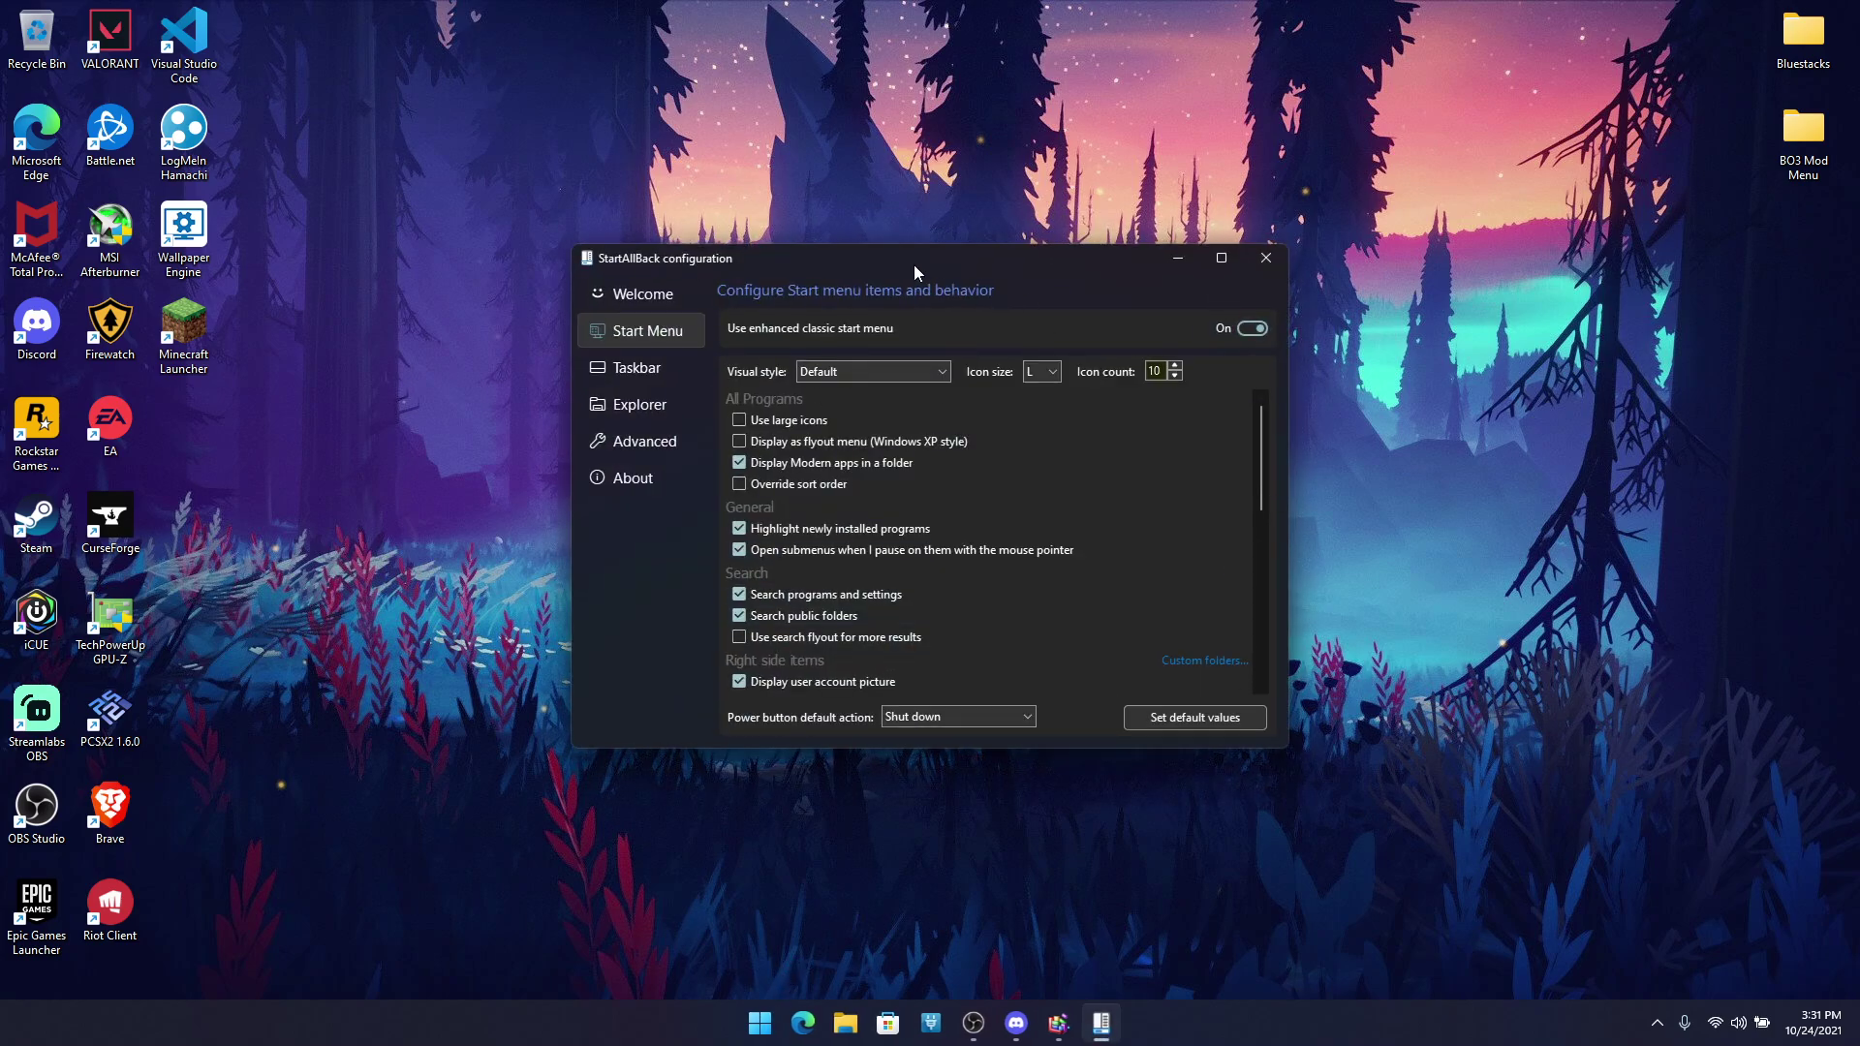
pyautogui.click(659, 297)
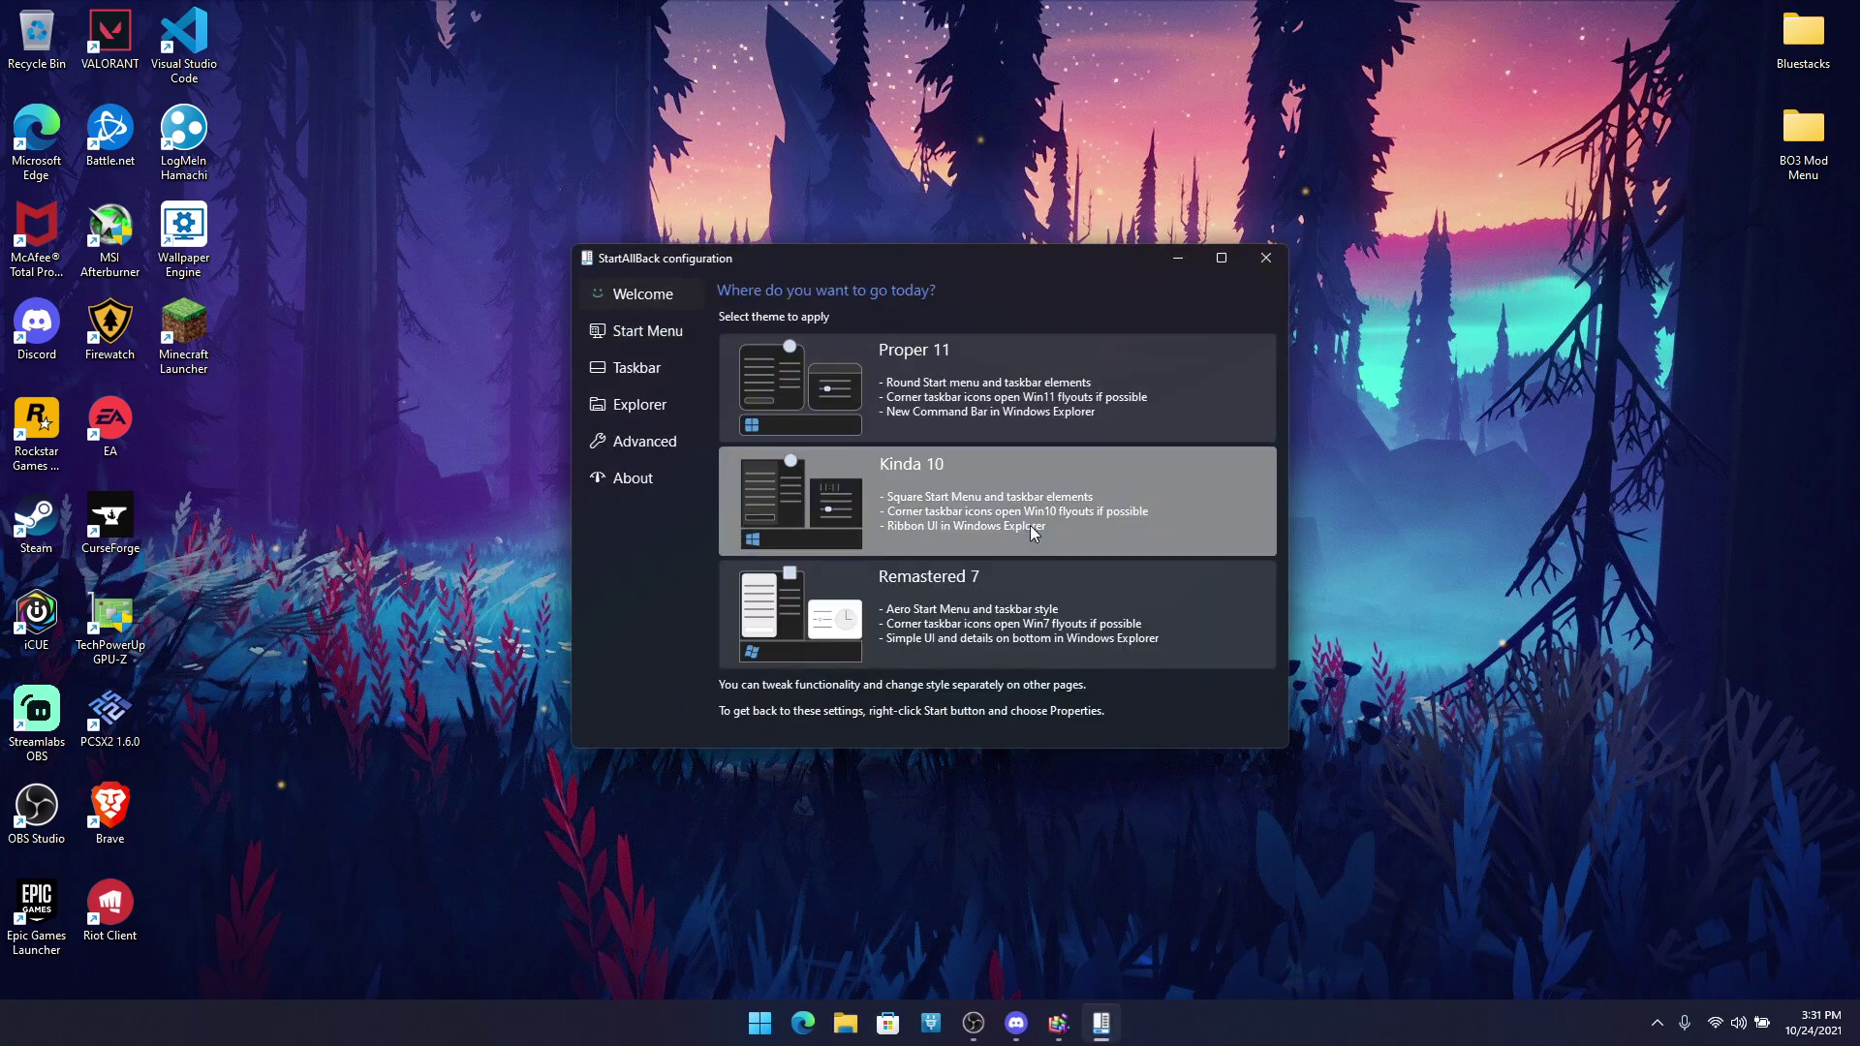
# Step: Try the Kinda 10 and Remastered 7 themes, checking the Start menu's look with each
pyautogui.click(761, 1023)
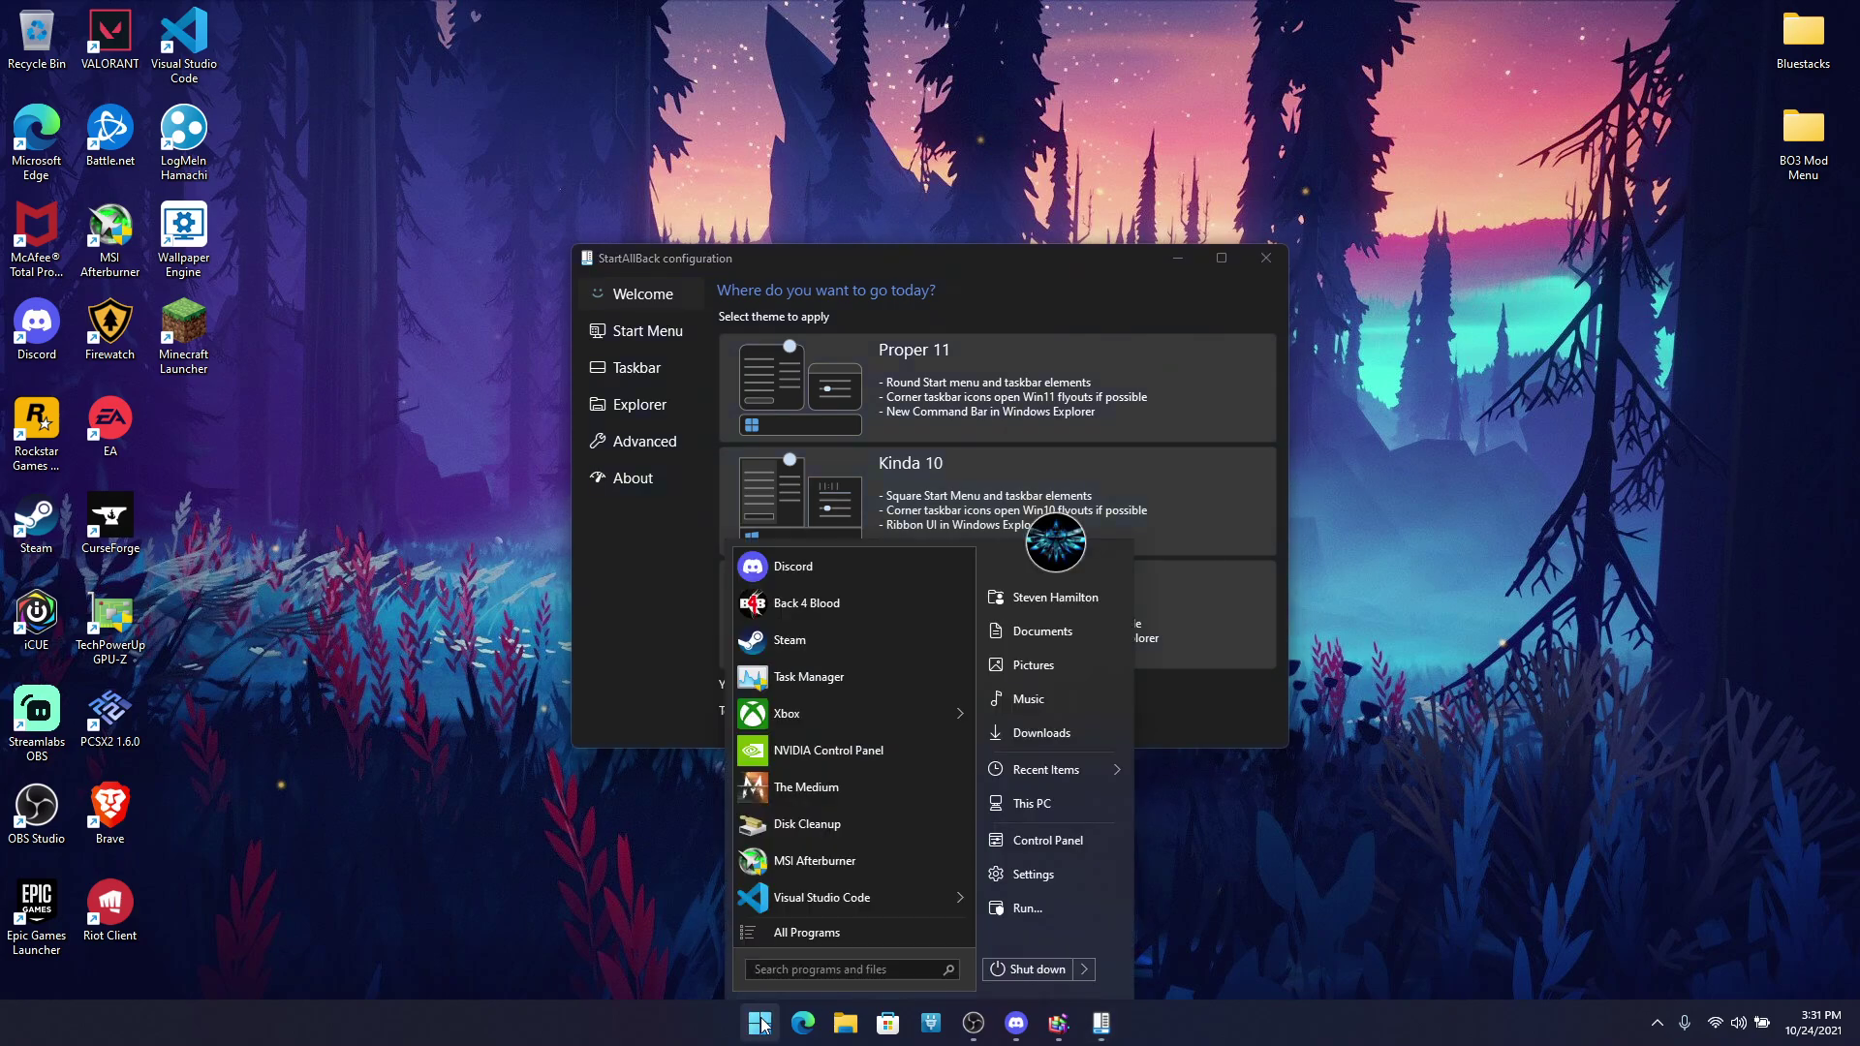
pyautogui.click(761, 1023)
pyautogui.click(833, 616)
pyautogui.click(760, 1023)
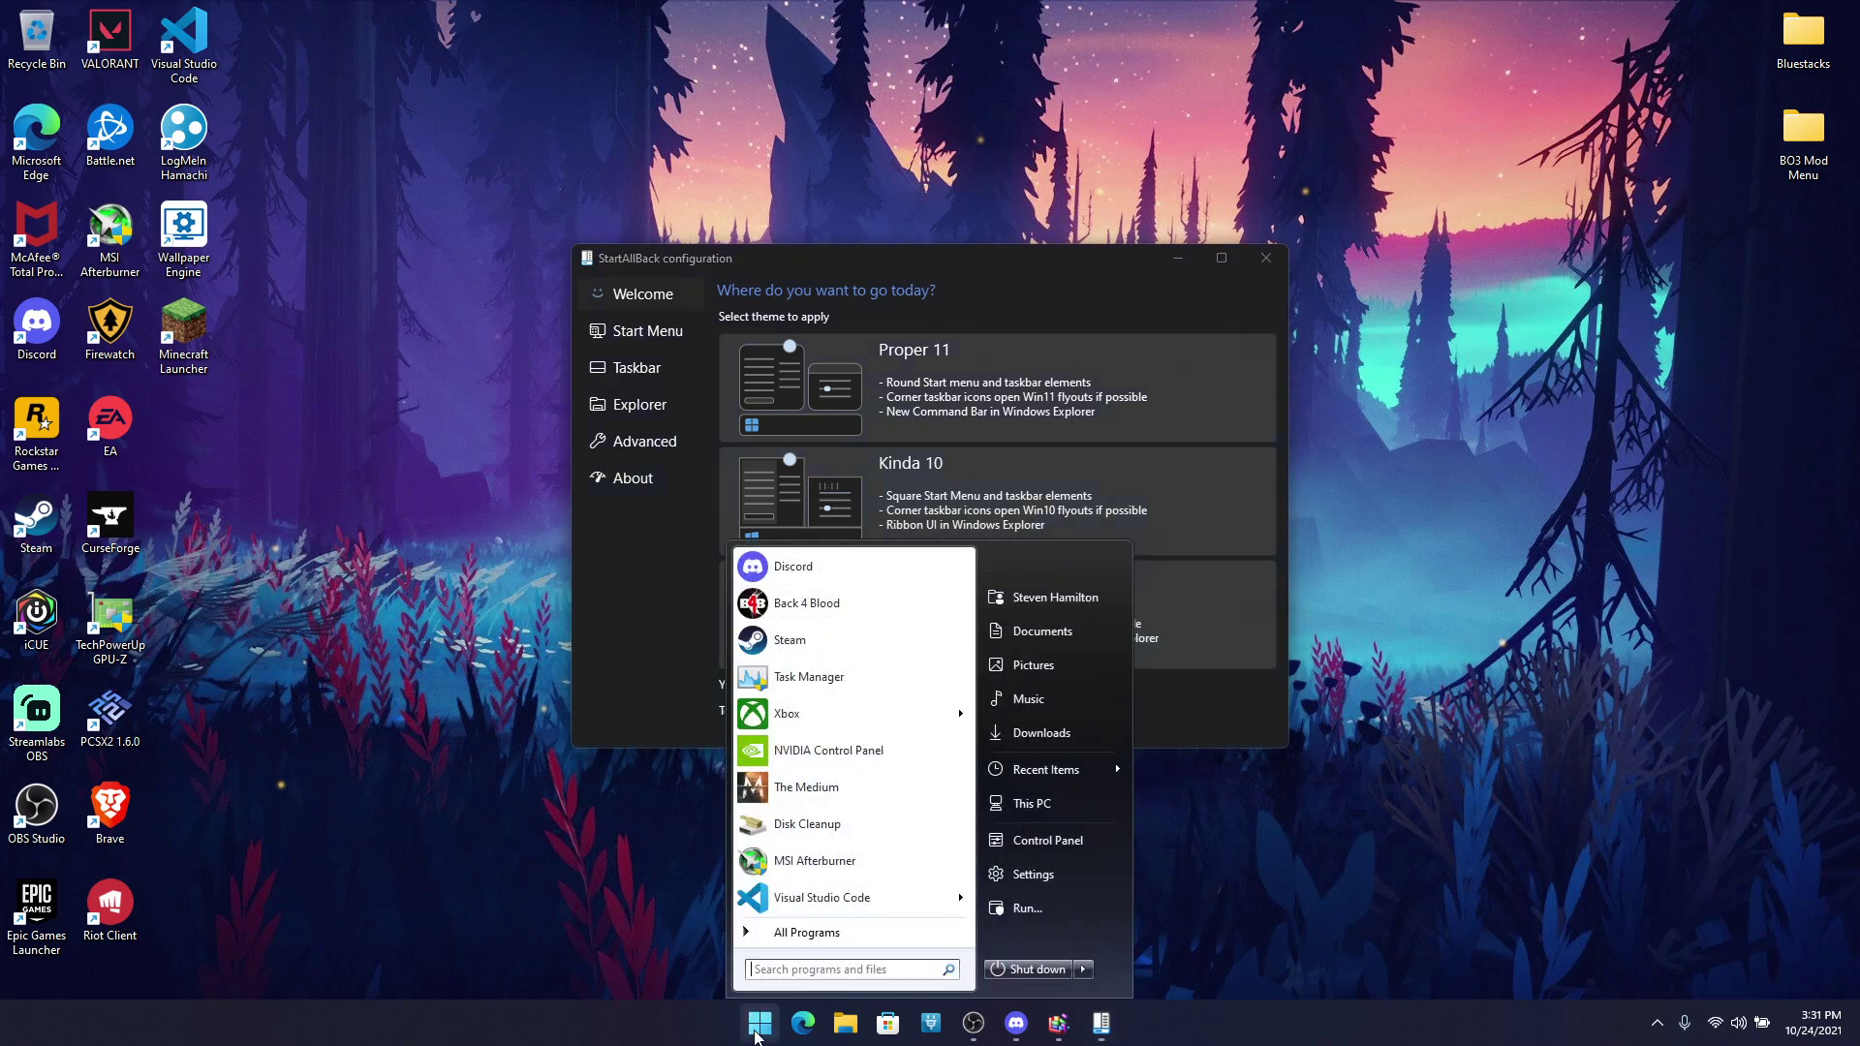
pyautogui.click(1338, 883)
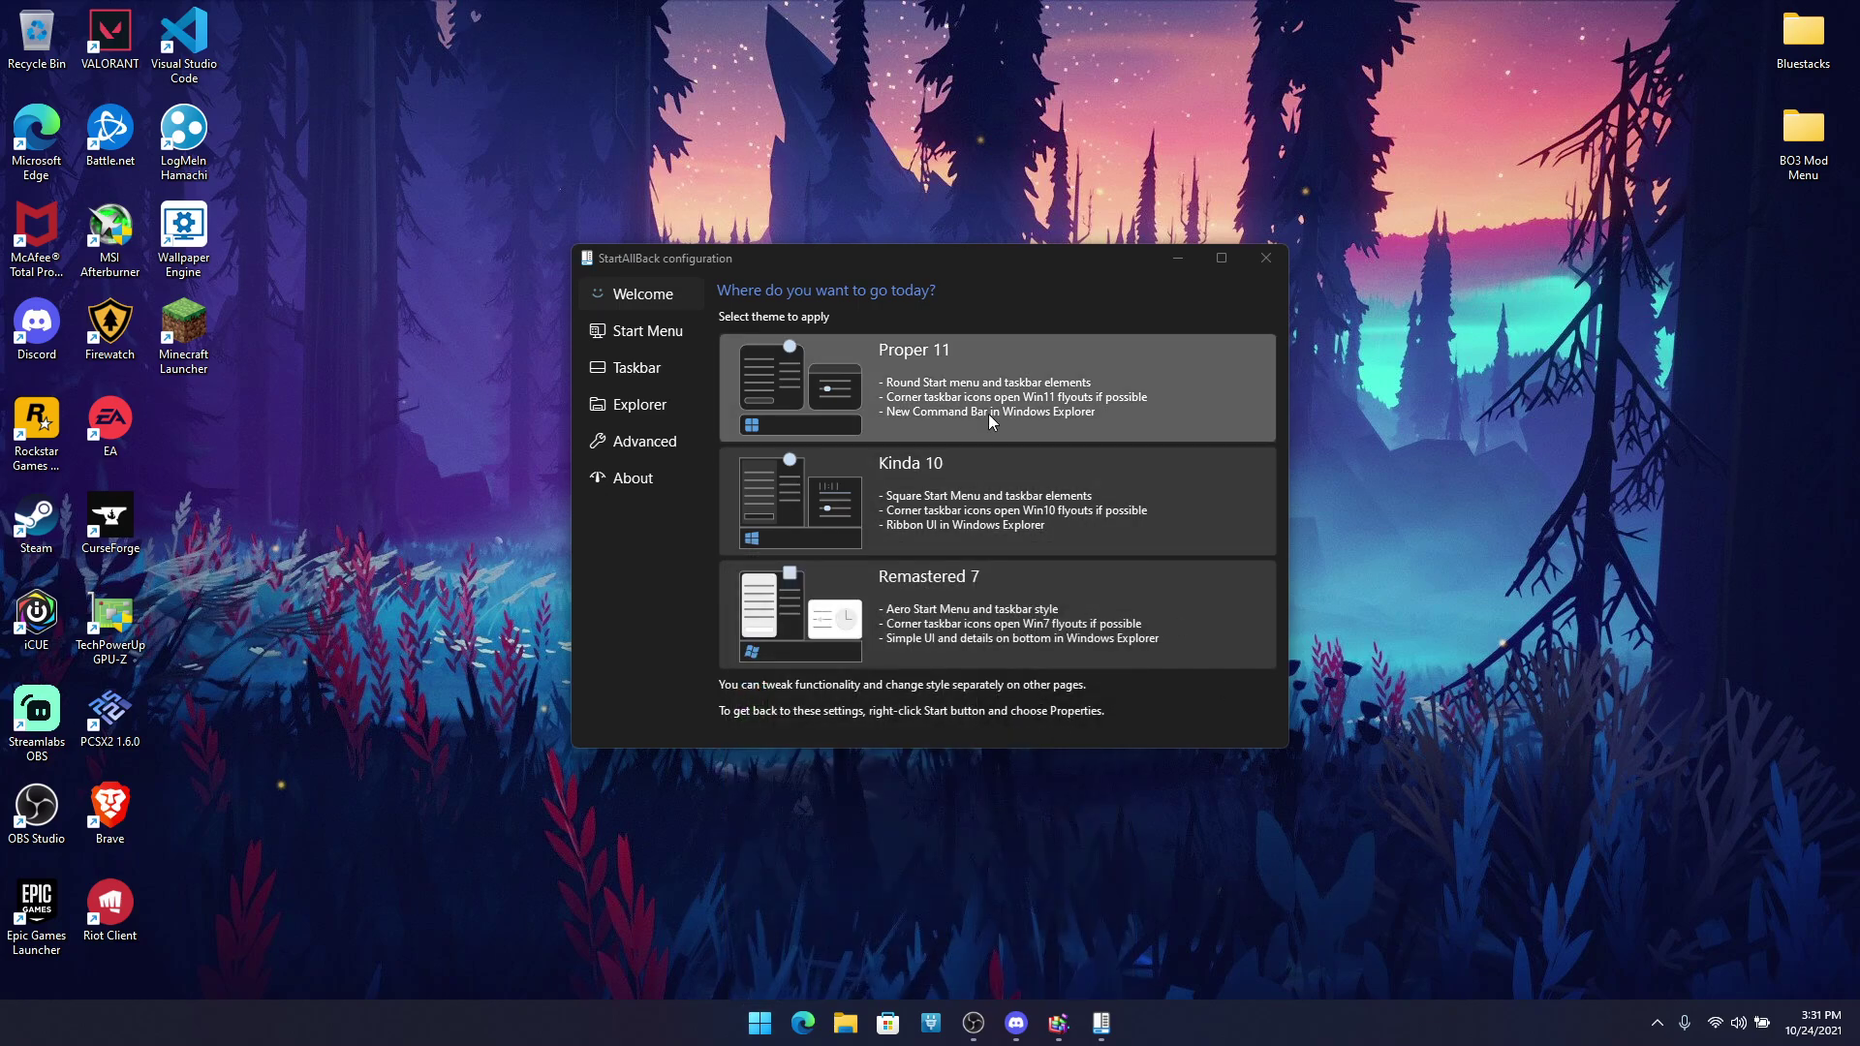
# Step: Apply the Proper 11 theme, check the Start menu, and move the configuration window slightly upward
pyautogui.click(988, 414)
pyautogui.click(760, 1021)
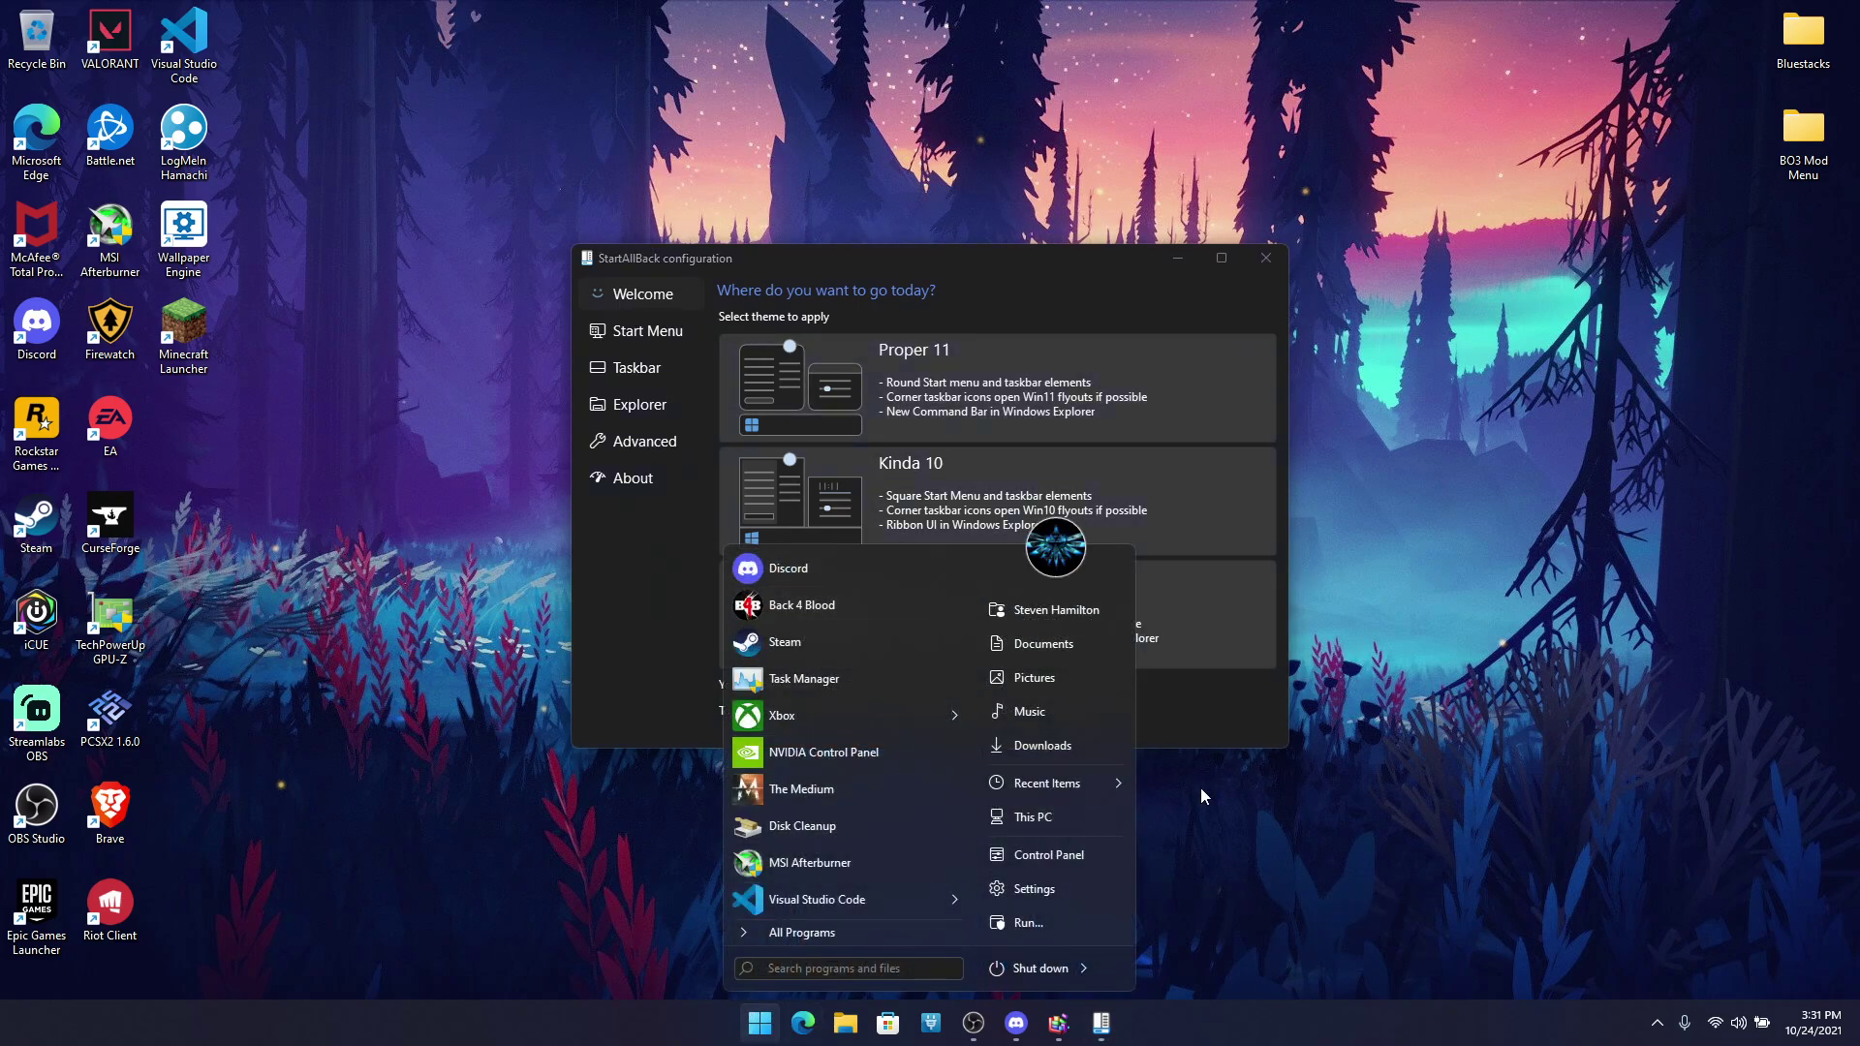
pyautogui.click(1343, 889)
pyautogui.moveTo(906, 265); pyautogui.dragTo(911, 215)
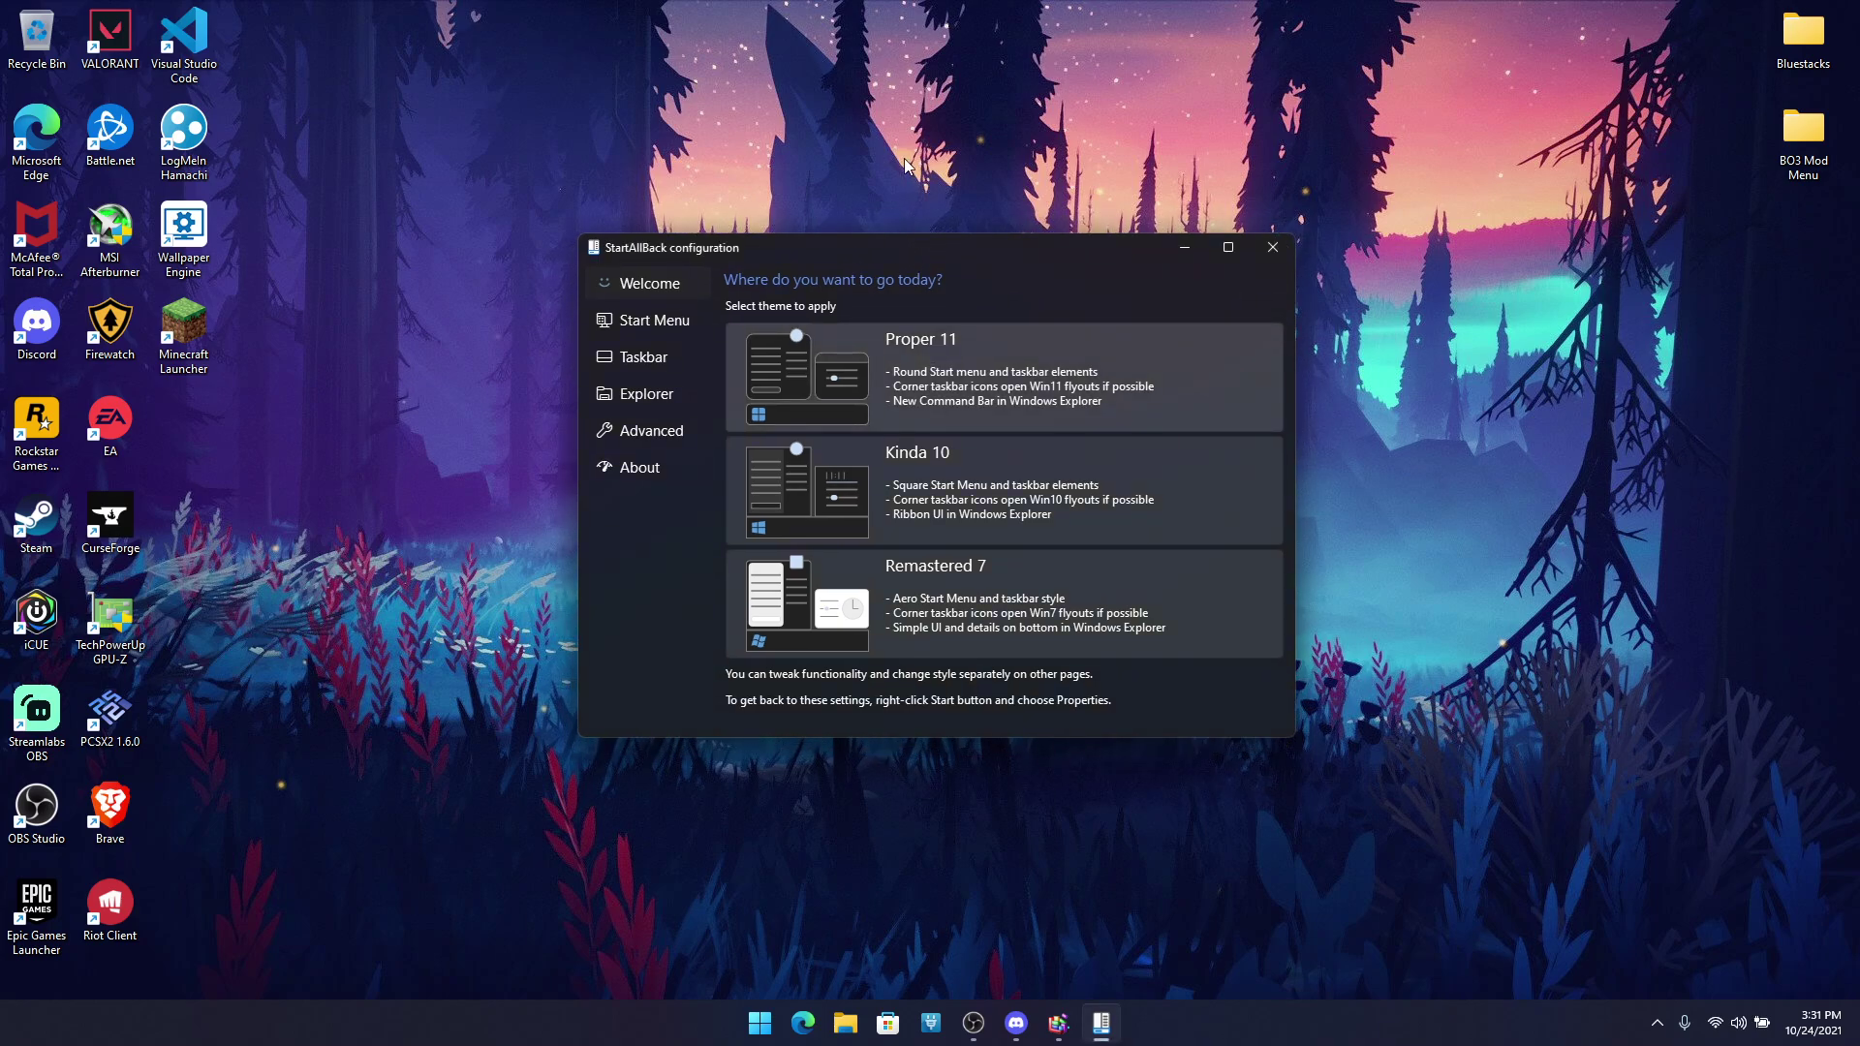
# Step: Try displaying All Programs as a Windows XP style flyout menu, check it in the Start menu, and turn the option off
pyautogui.click(656, 322)
pyautogui.scroll(-3, 1027, 591)
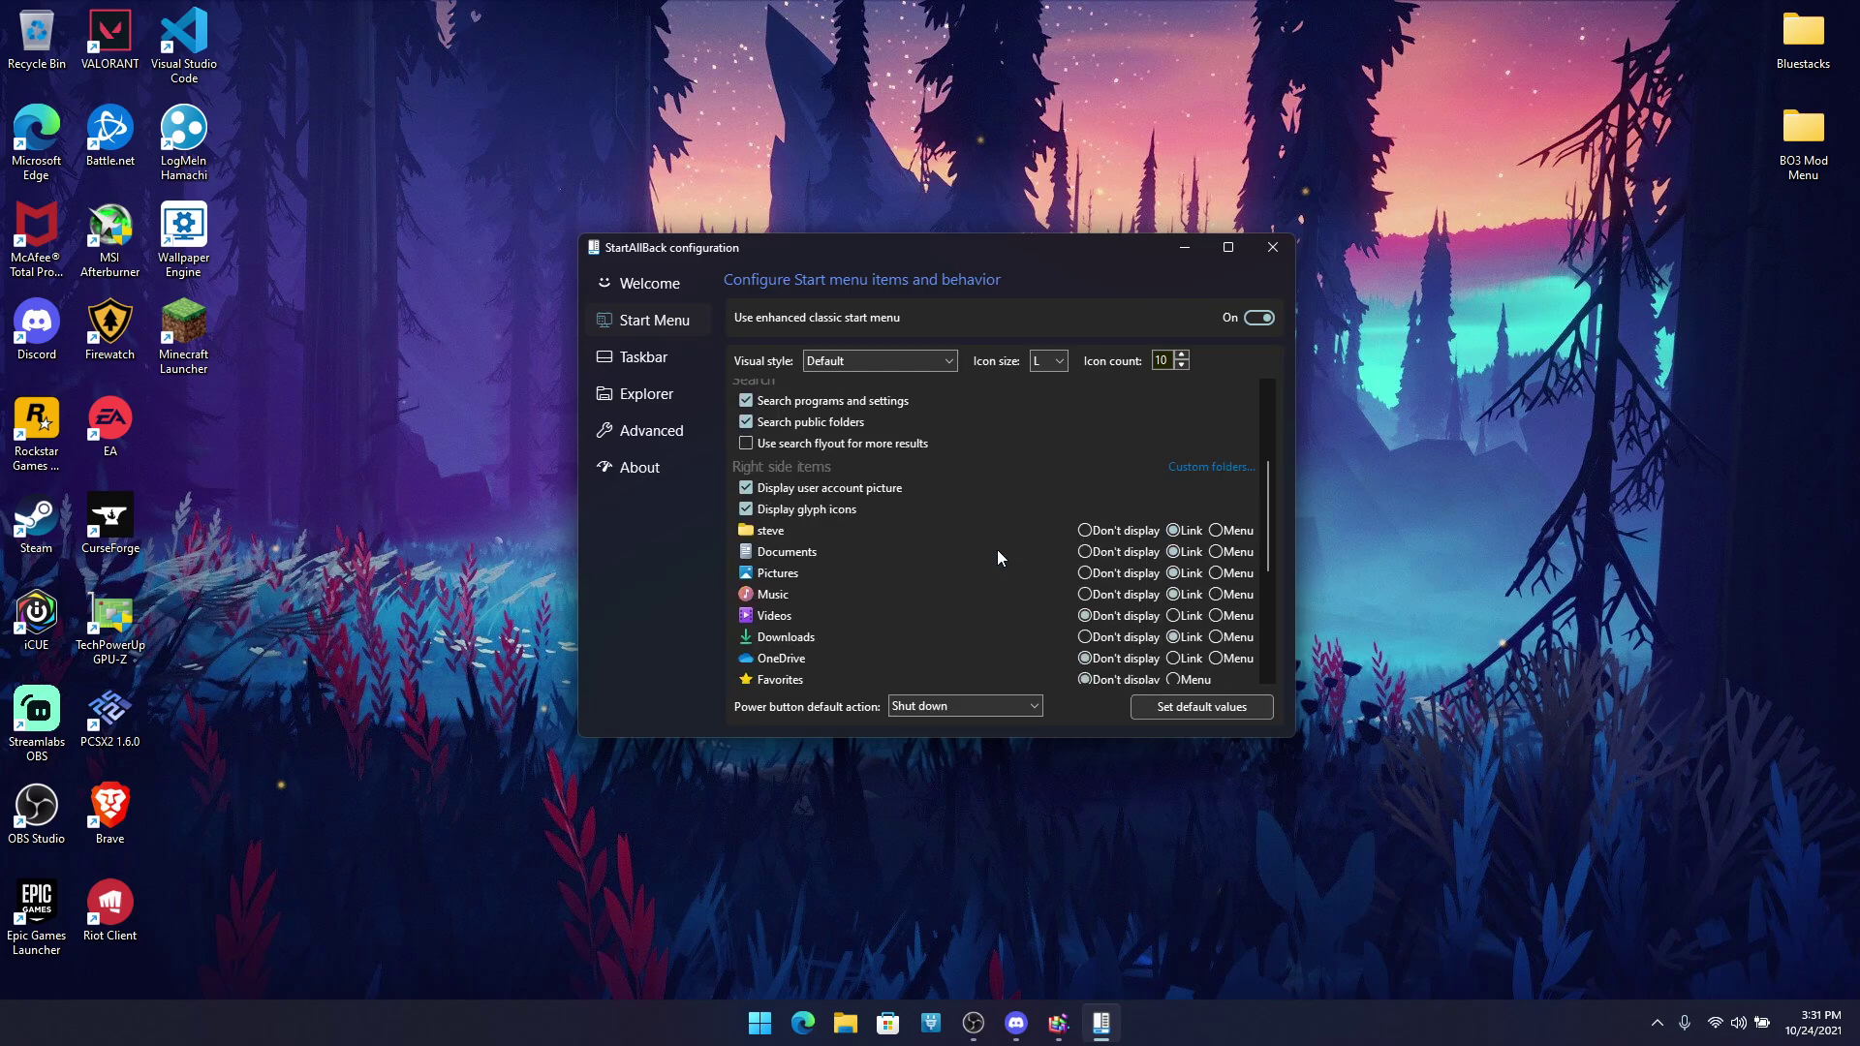
pyautogui.scroll(3, 997, 554)
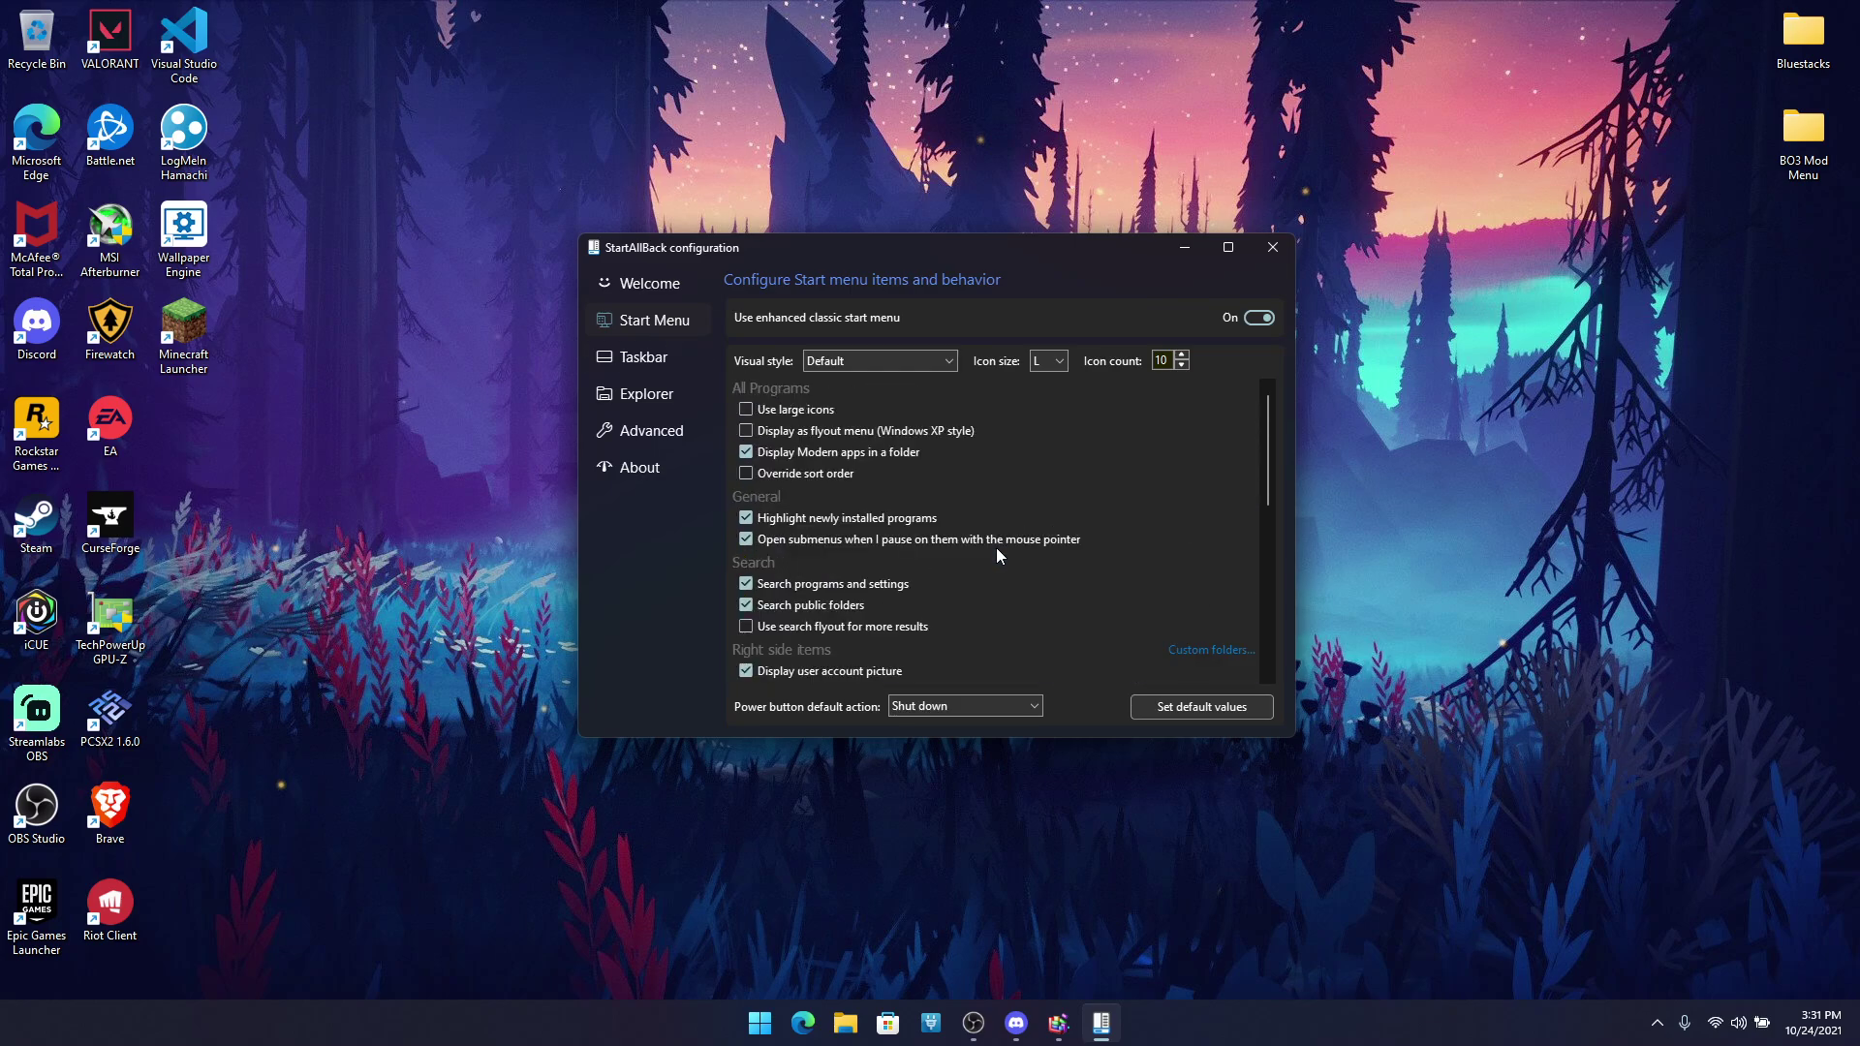
pyautogui.click(785, 432)
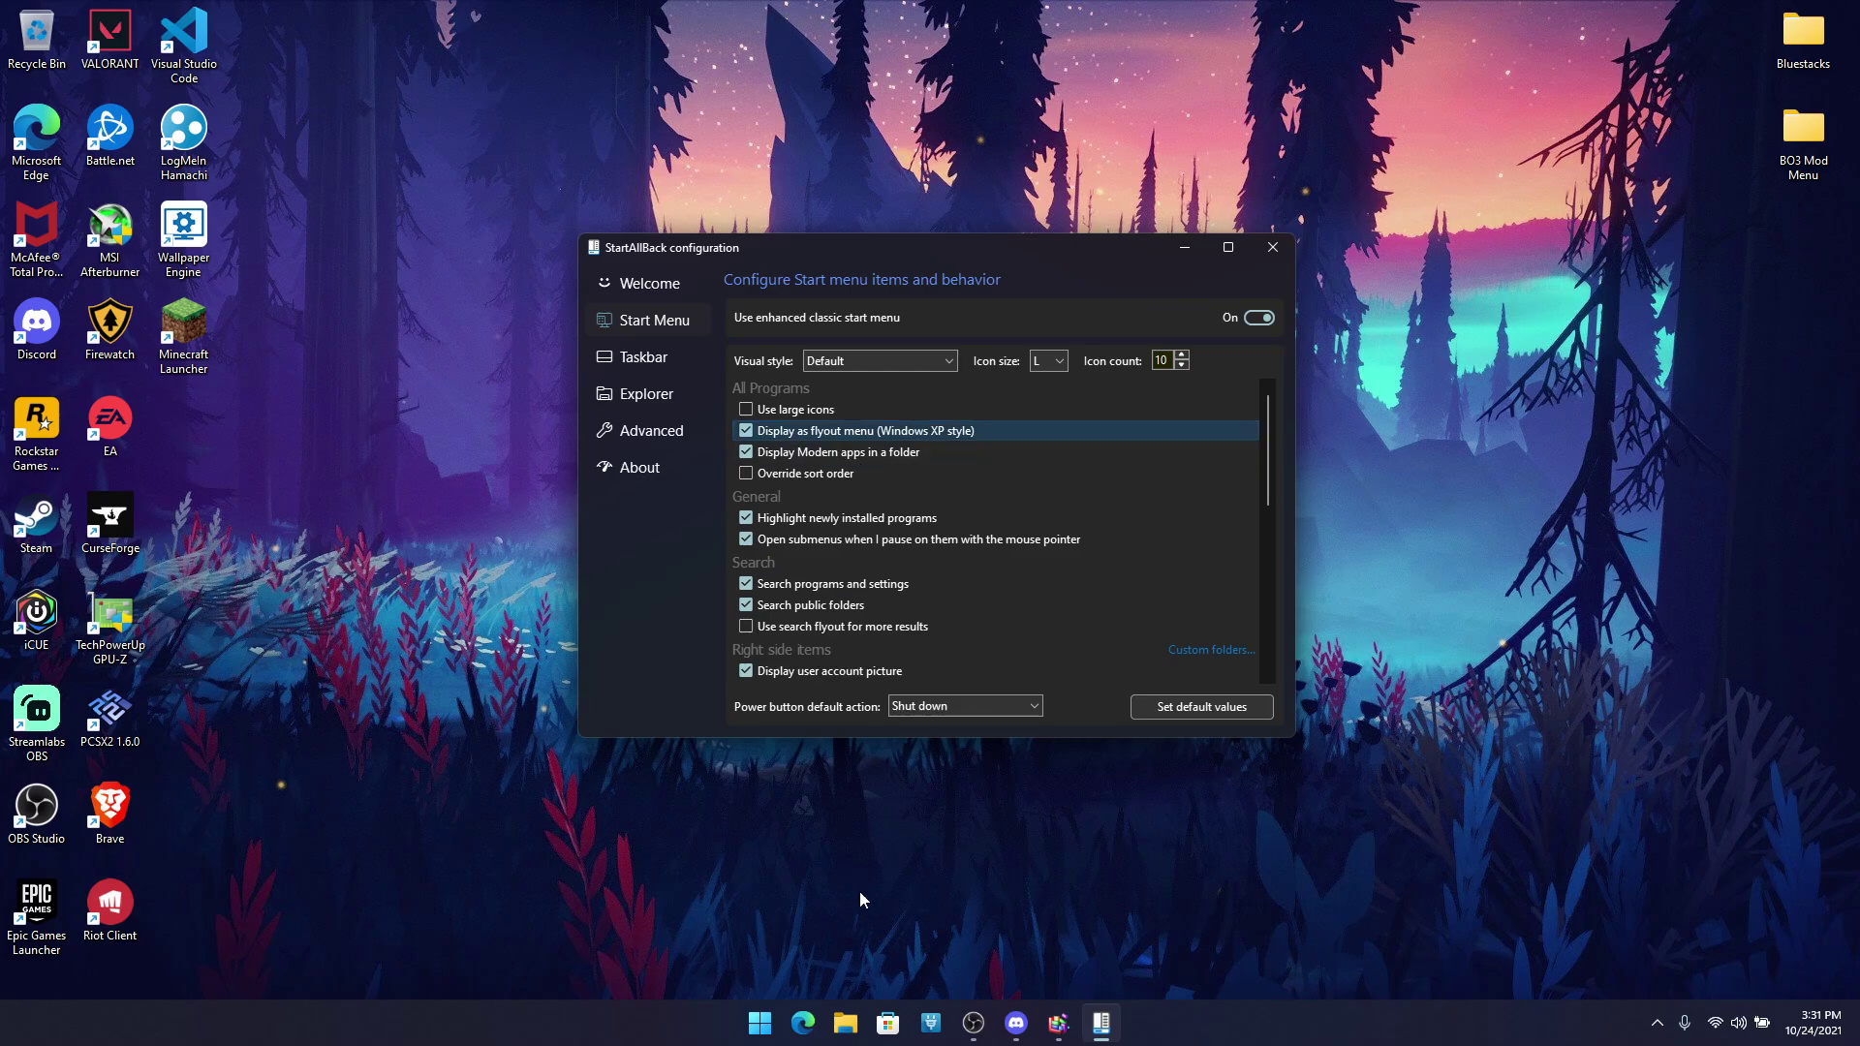
pyautogui.click(775, 1027)
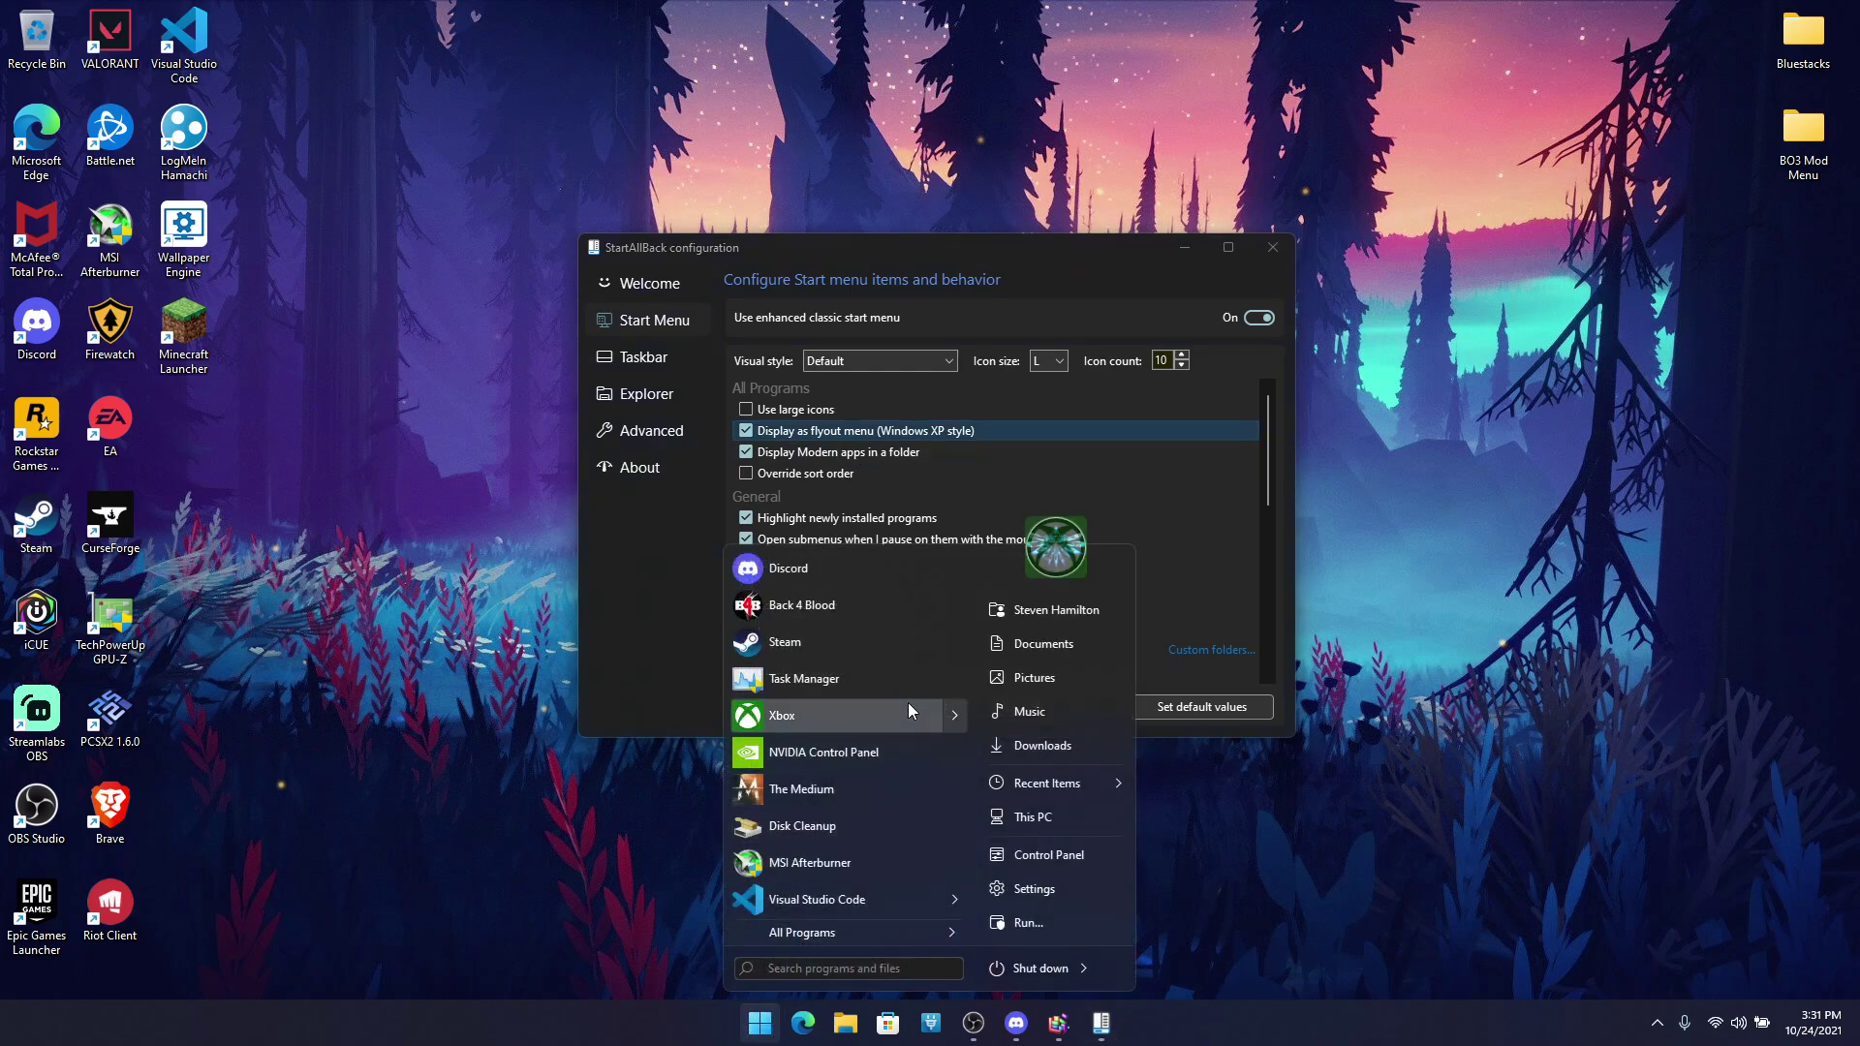
pyautogui.moveTo(910, 713)
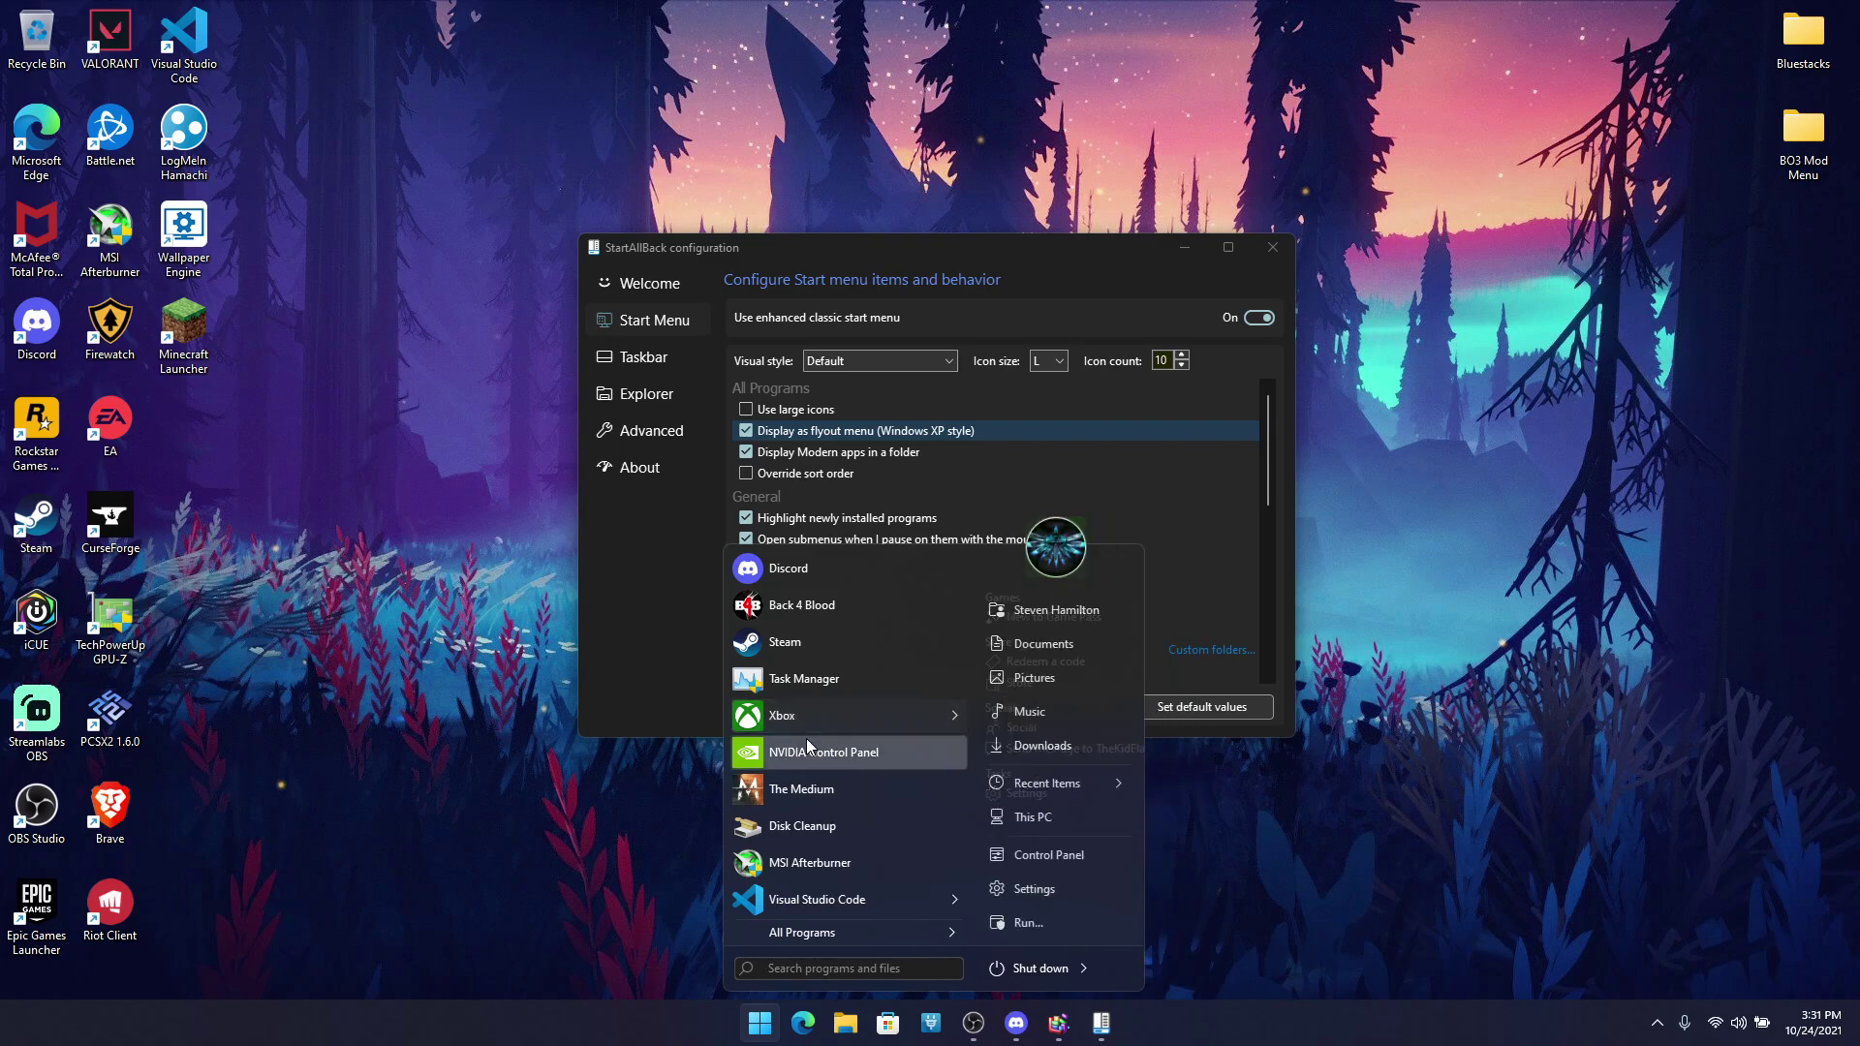
pyautogui.moveTo(829, 934)
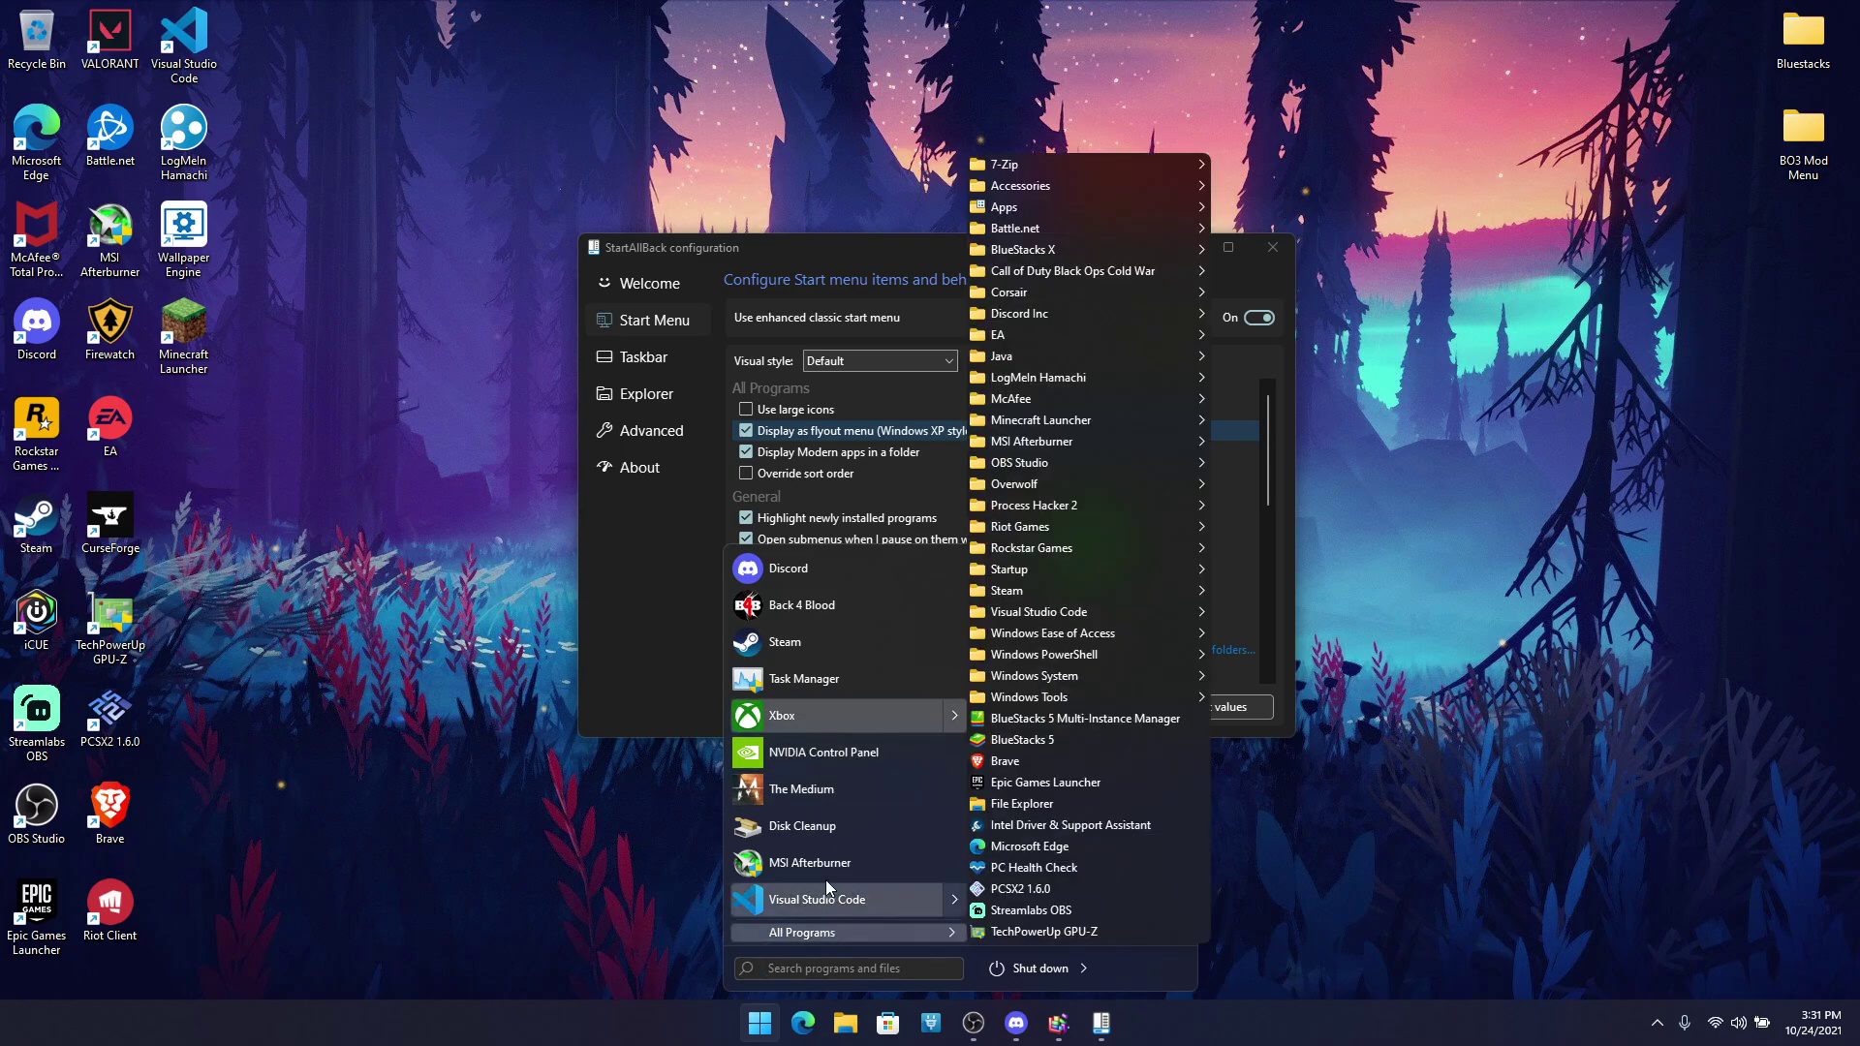
pyautogui.click(1253, 857)
pyautogui.click(878, 429)
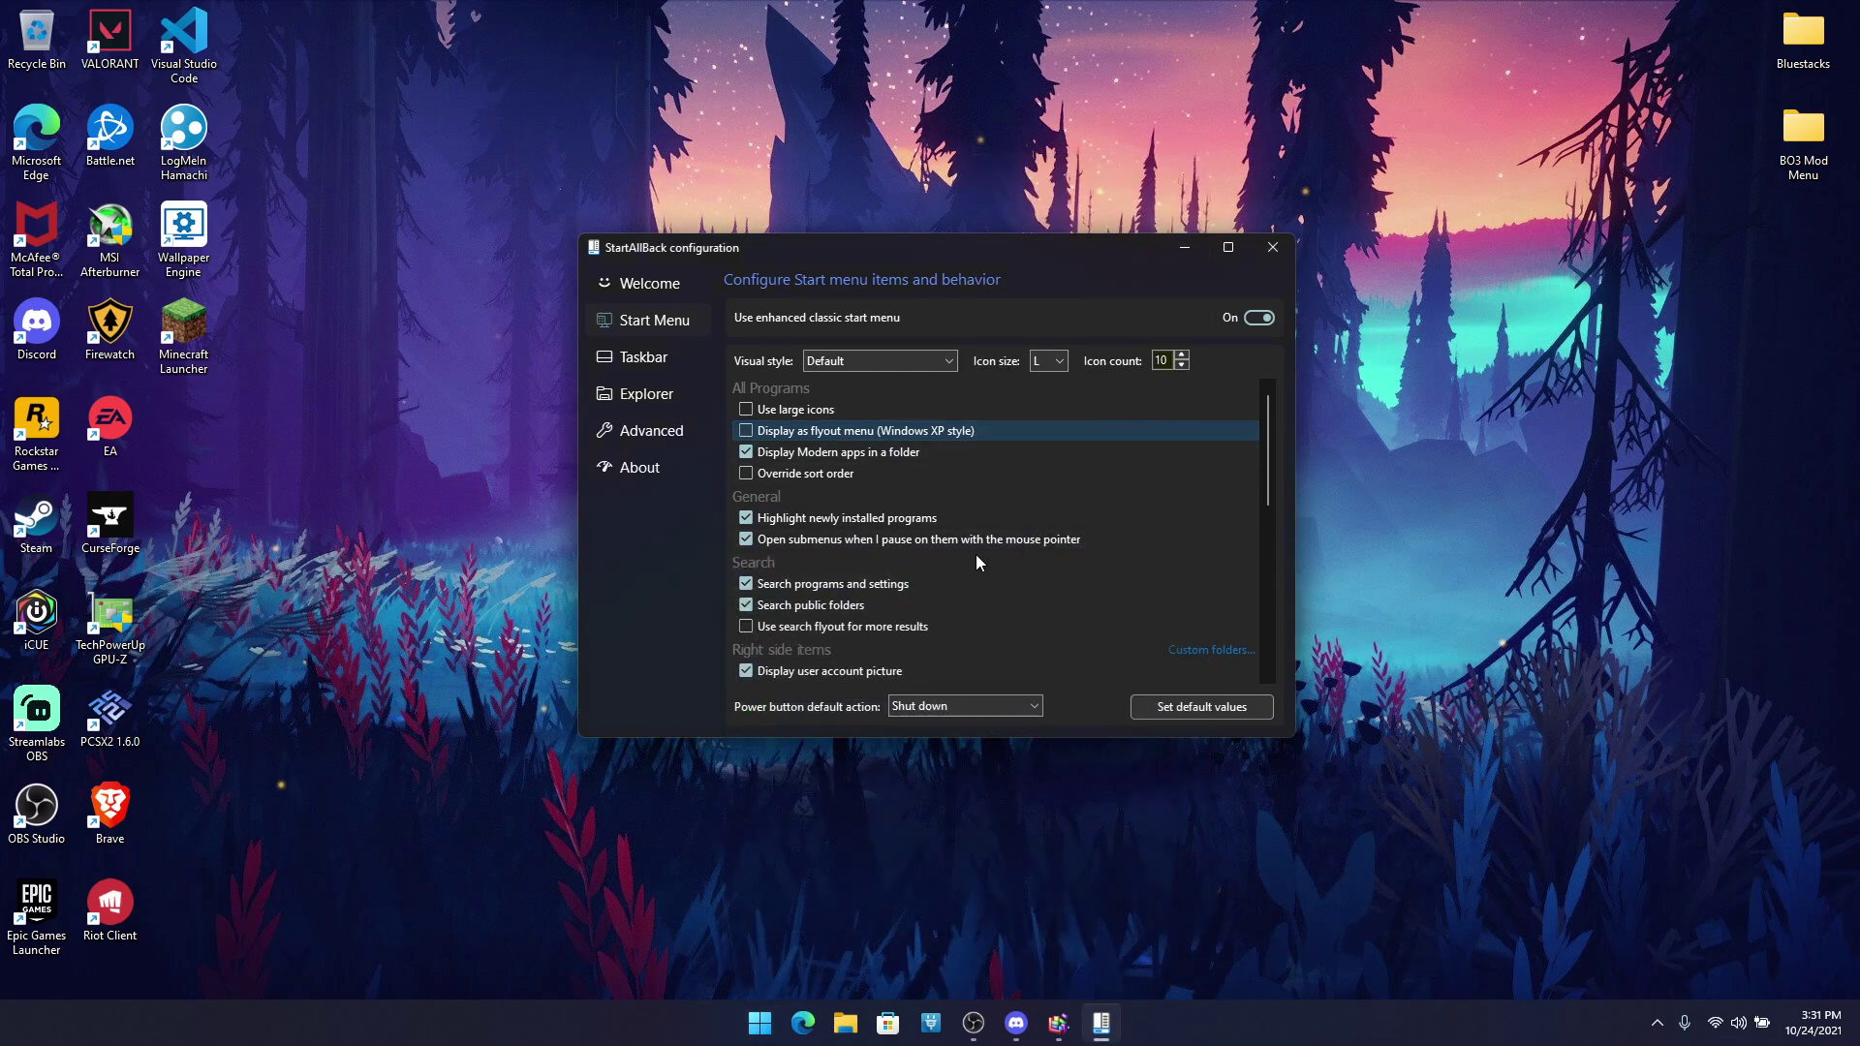
# Step: Review the Taskbar and Explorer settings pages, and close the StartAllBack configuration window
pyautogui.click(647, 358)
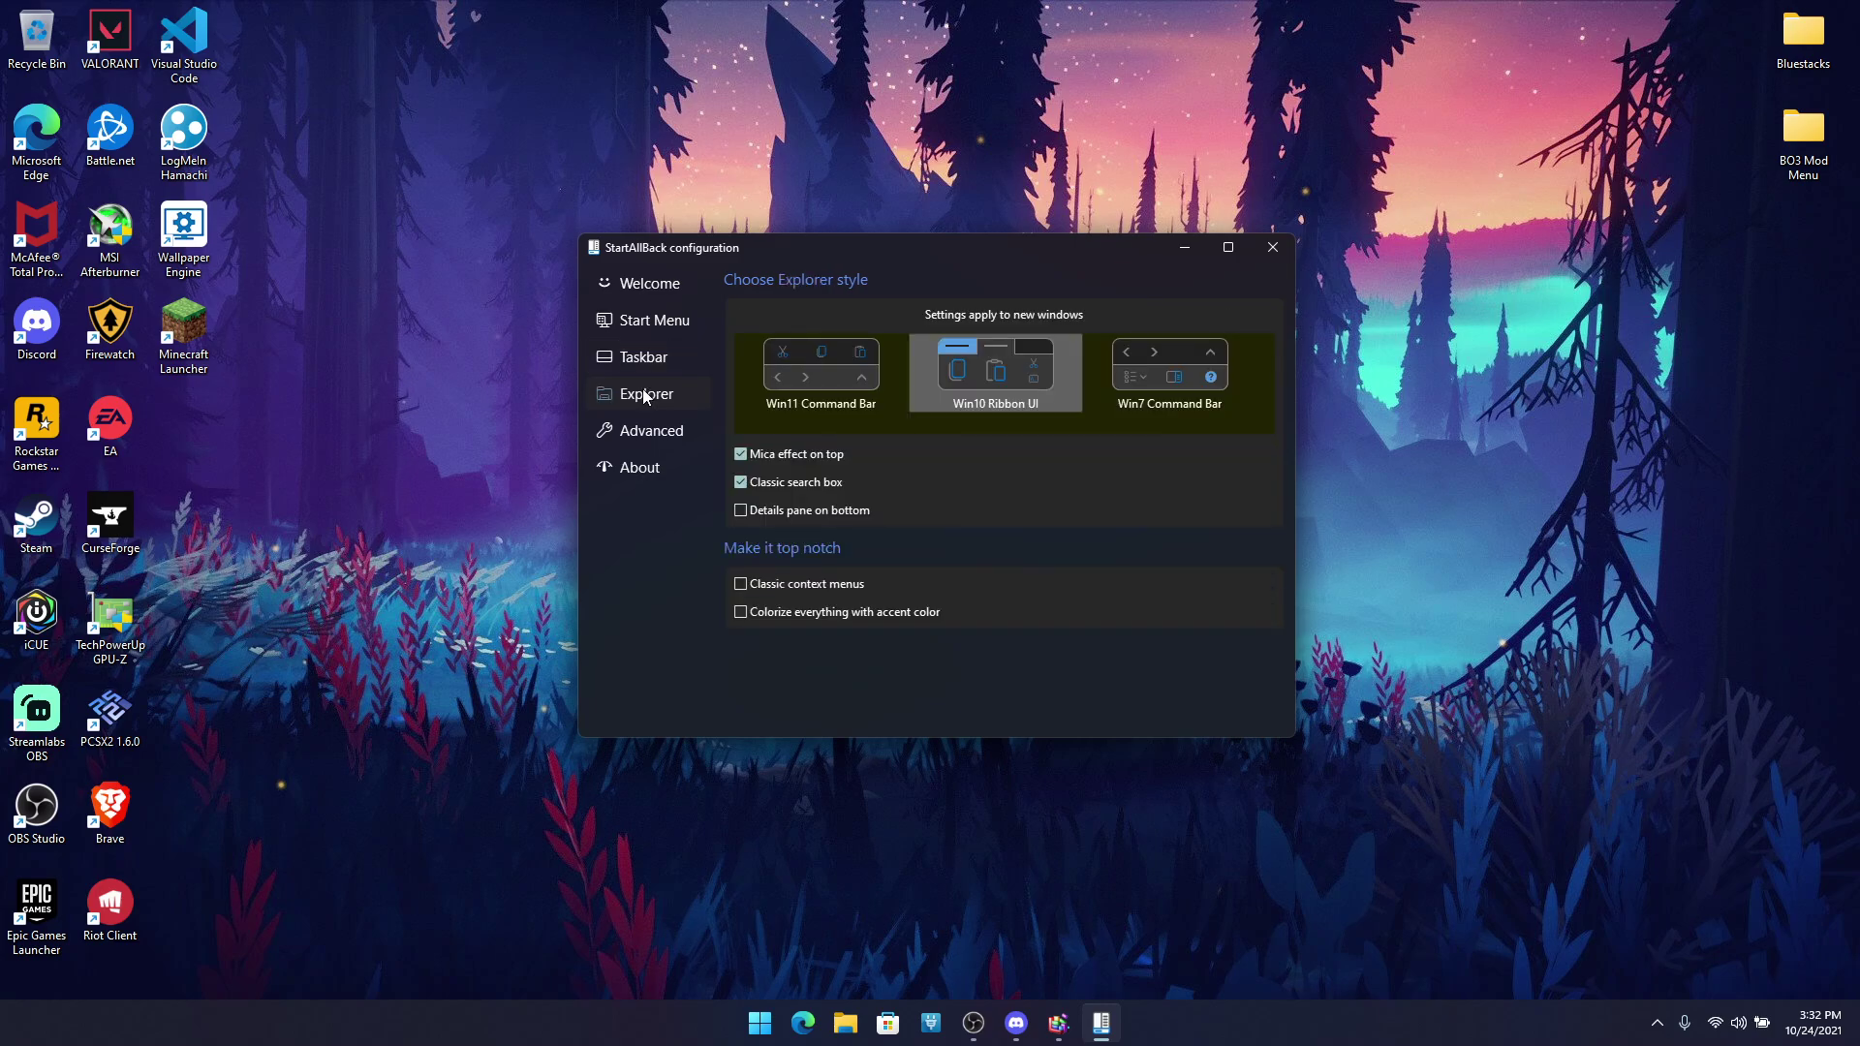
pyautogui.click(637, 395)
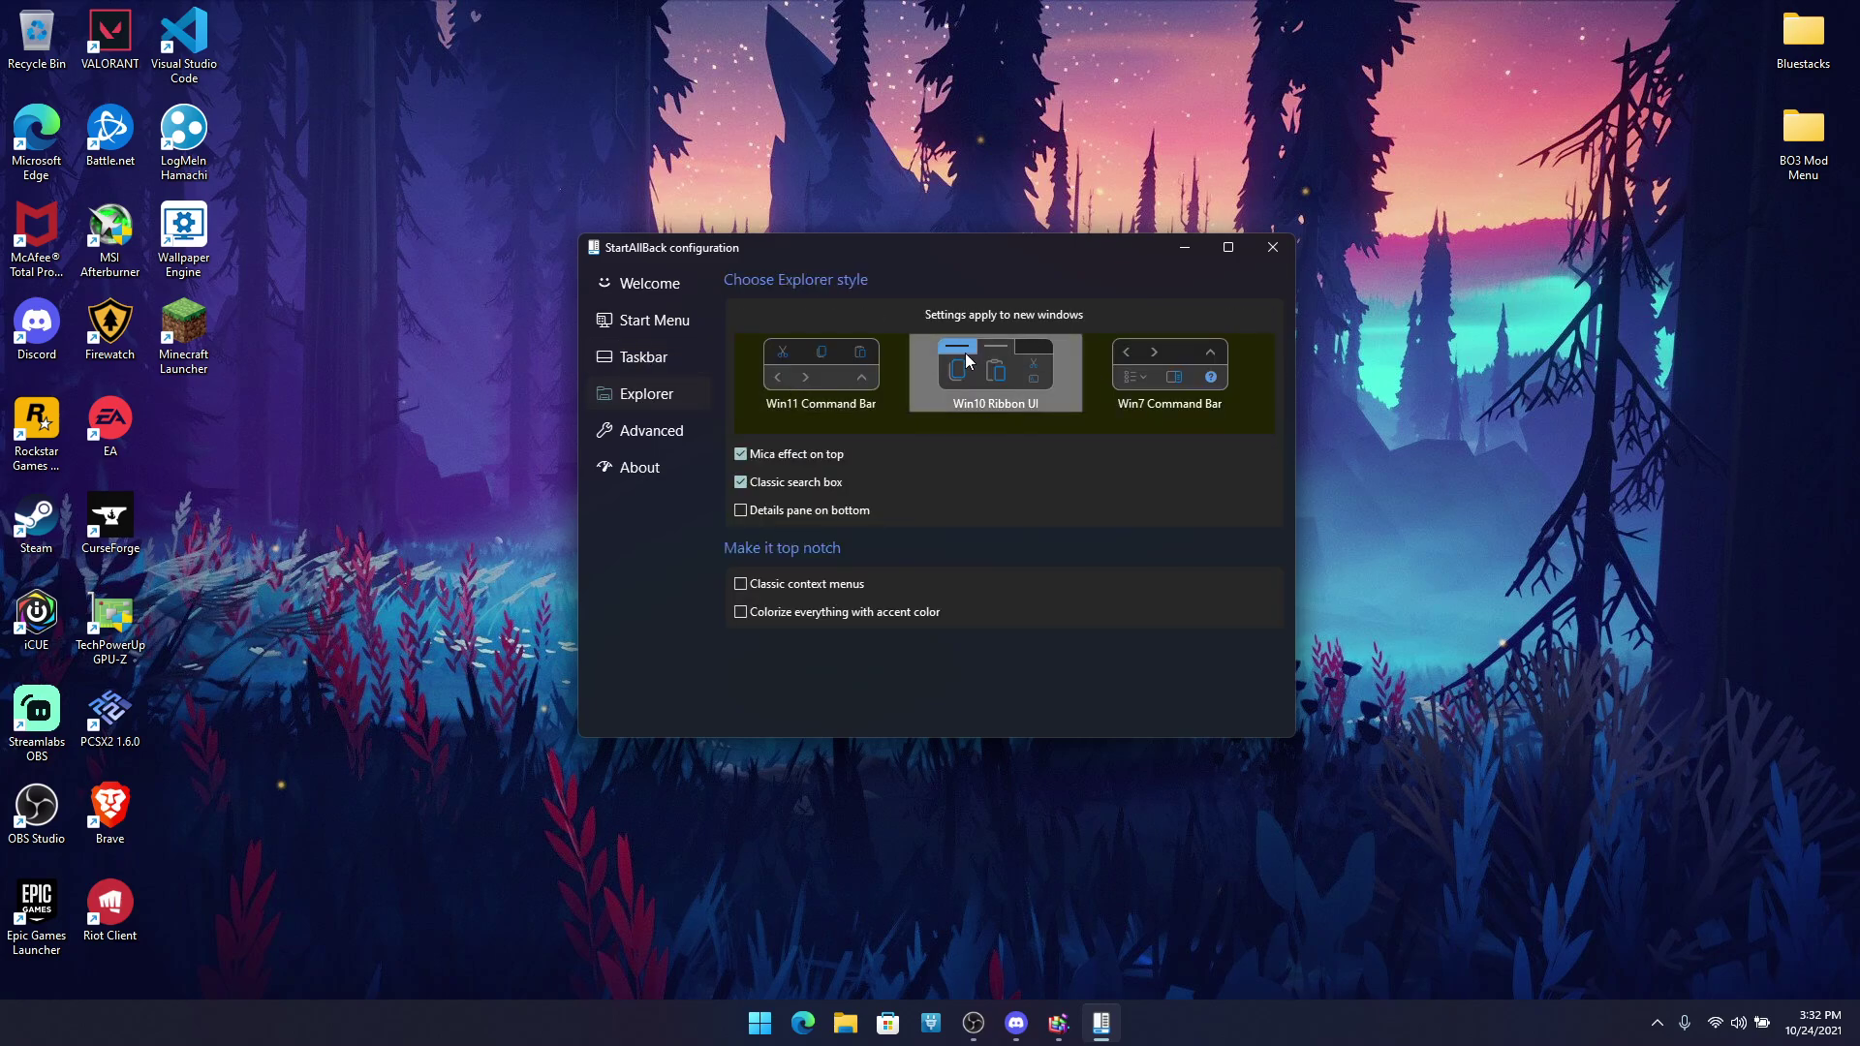
pyautogui.click(1272, 247)
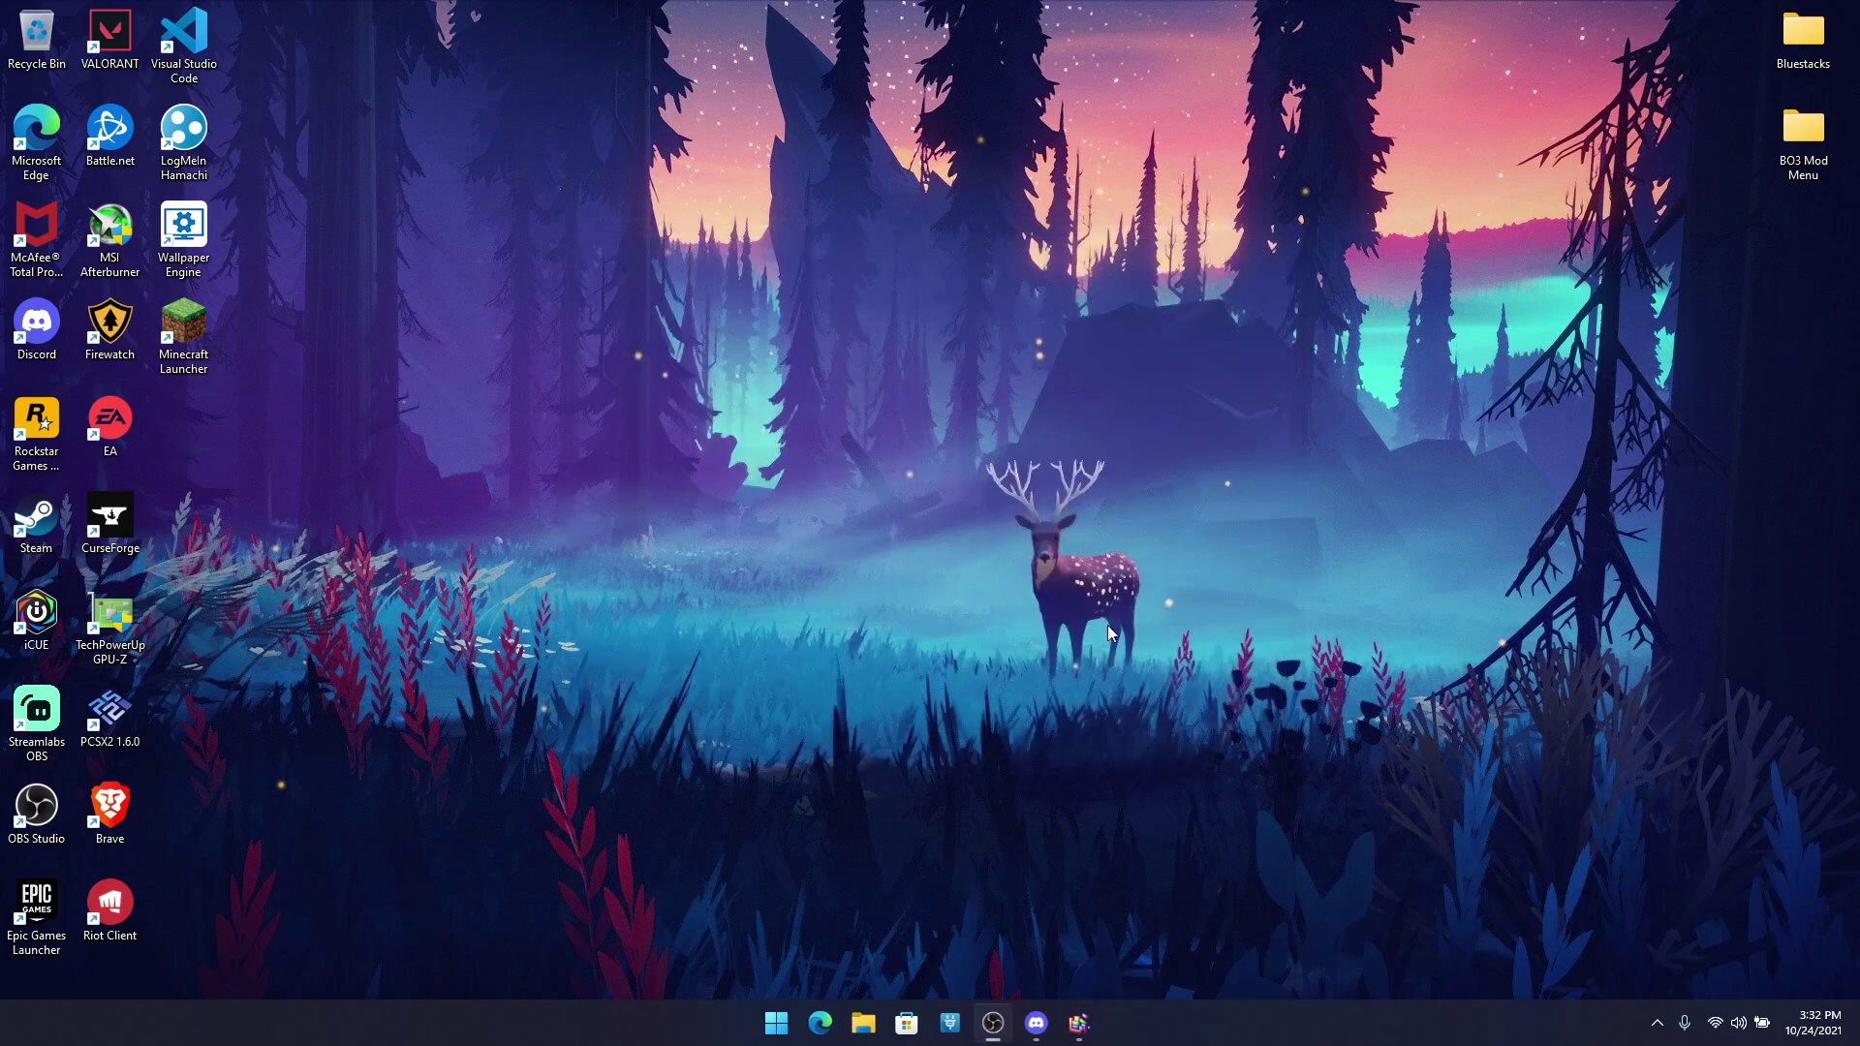
# Step: Open File Explorer, move its window to inspect the command bar style, and close it
pyautogui.click(877, 1025)
pyautogui.moveTo(814, 155); pyautogui.dragTo(979, 165)
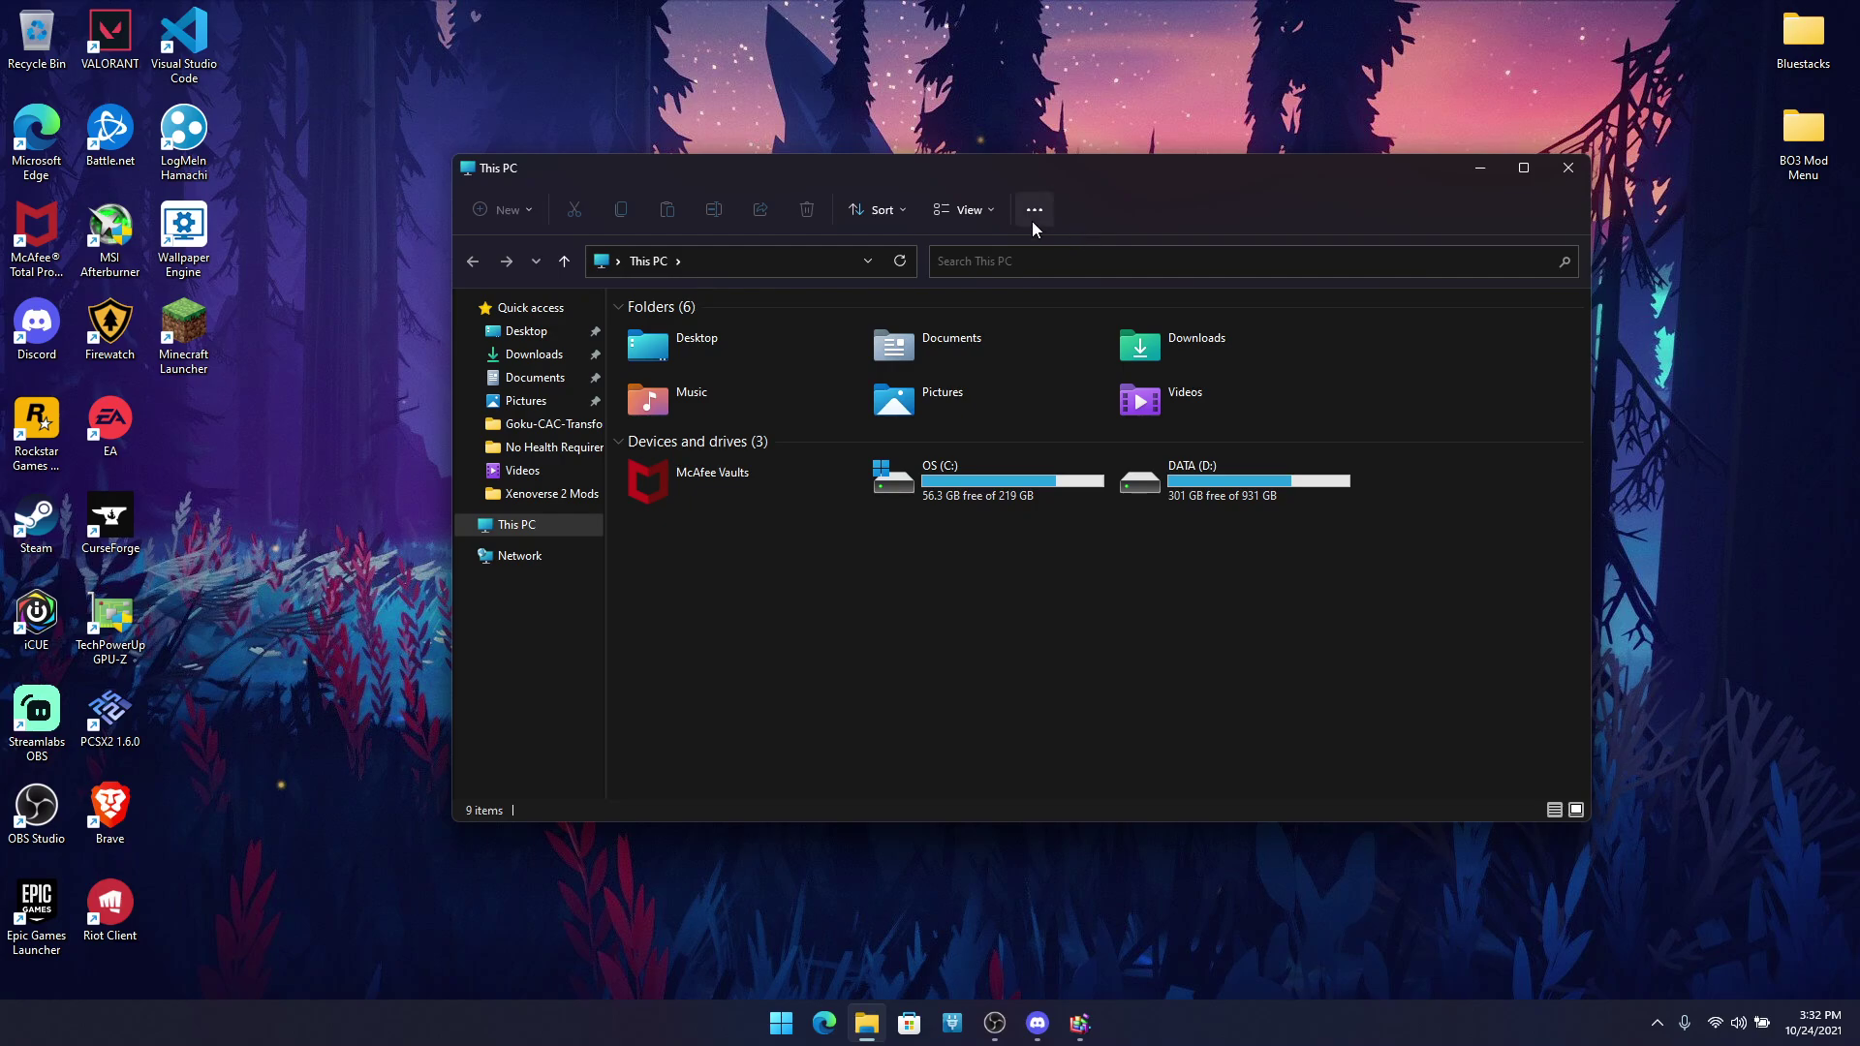
pyautogui.click(1579, 174)
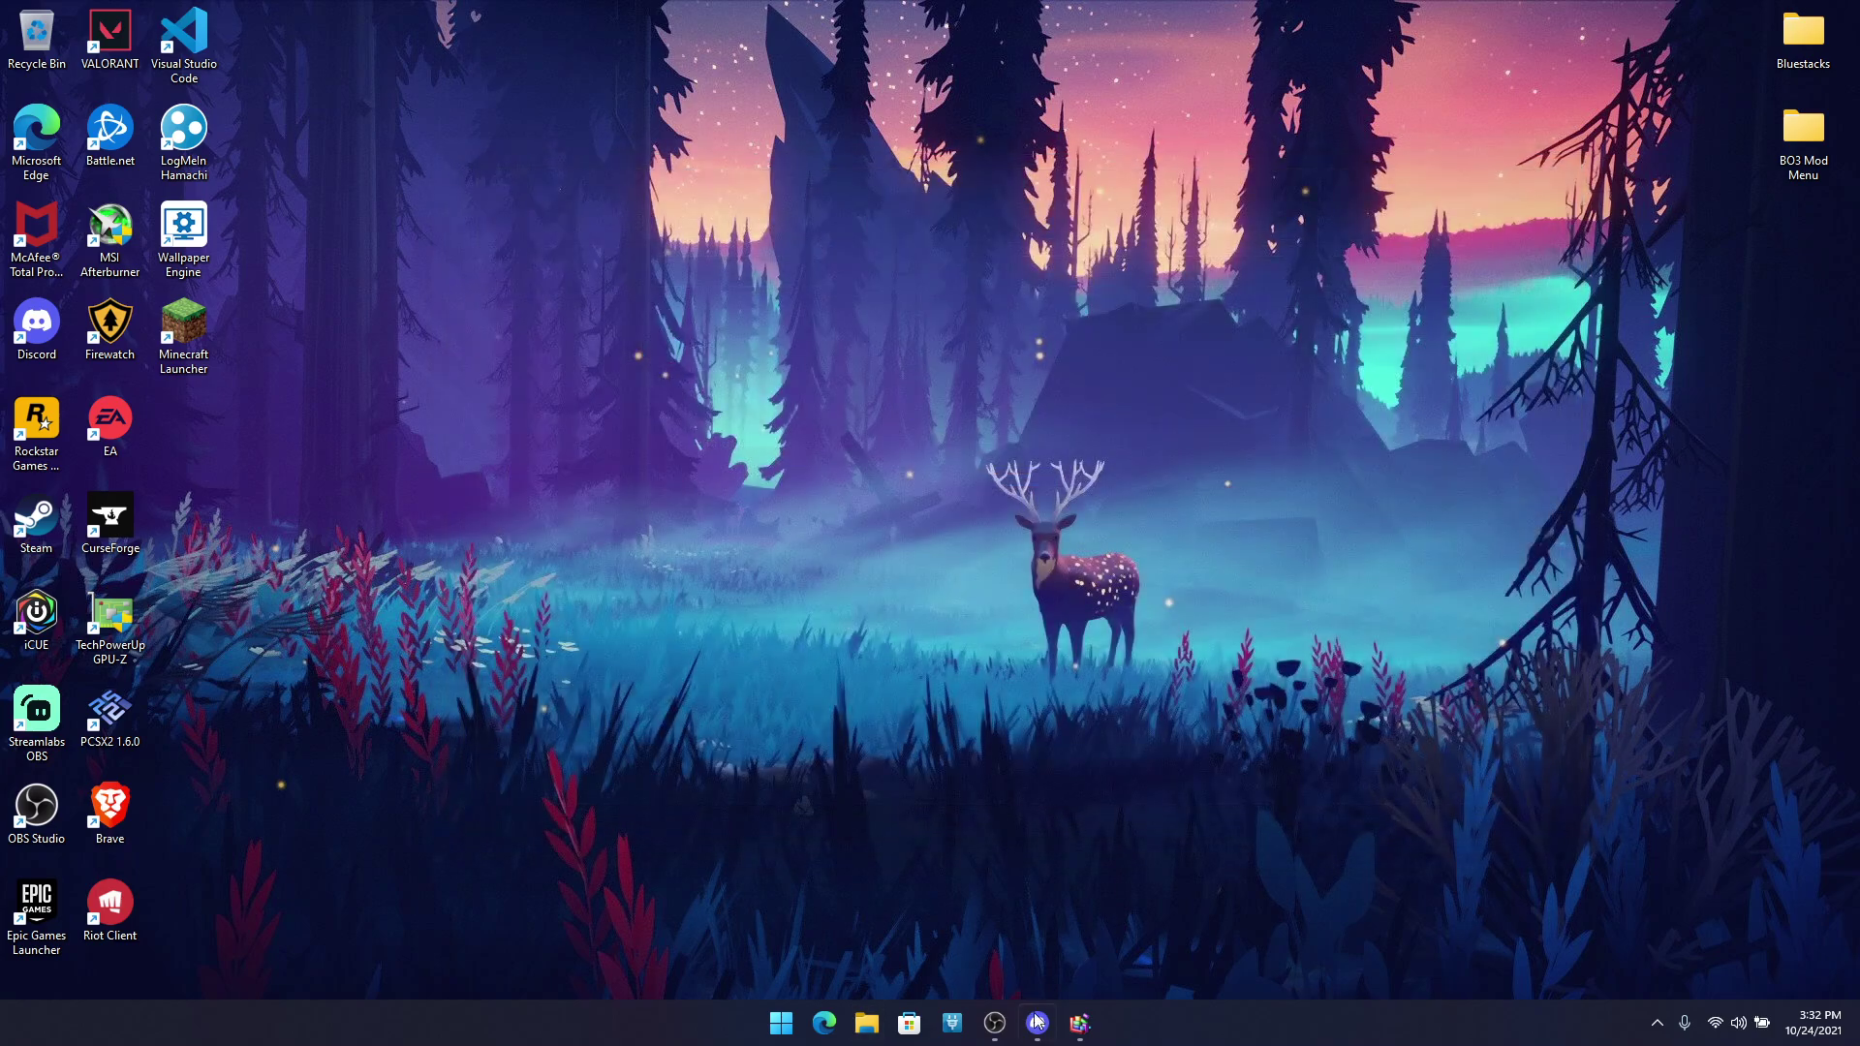
# Step: Reopen the StartAllBack configuration, set the Explorer style to Win10 Ribbon UI, and close the window
pyautogui.rightClick(780, 1024)
pyautogui.click(759, 974)
pyautogui.click(632, 365)
pyautogui.click(632, 405)
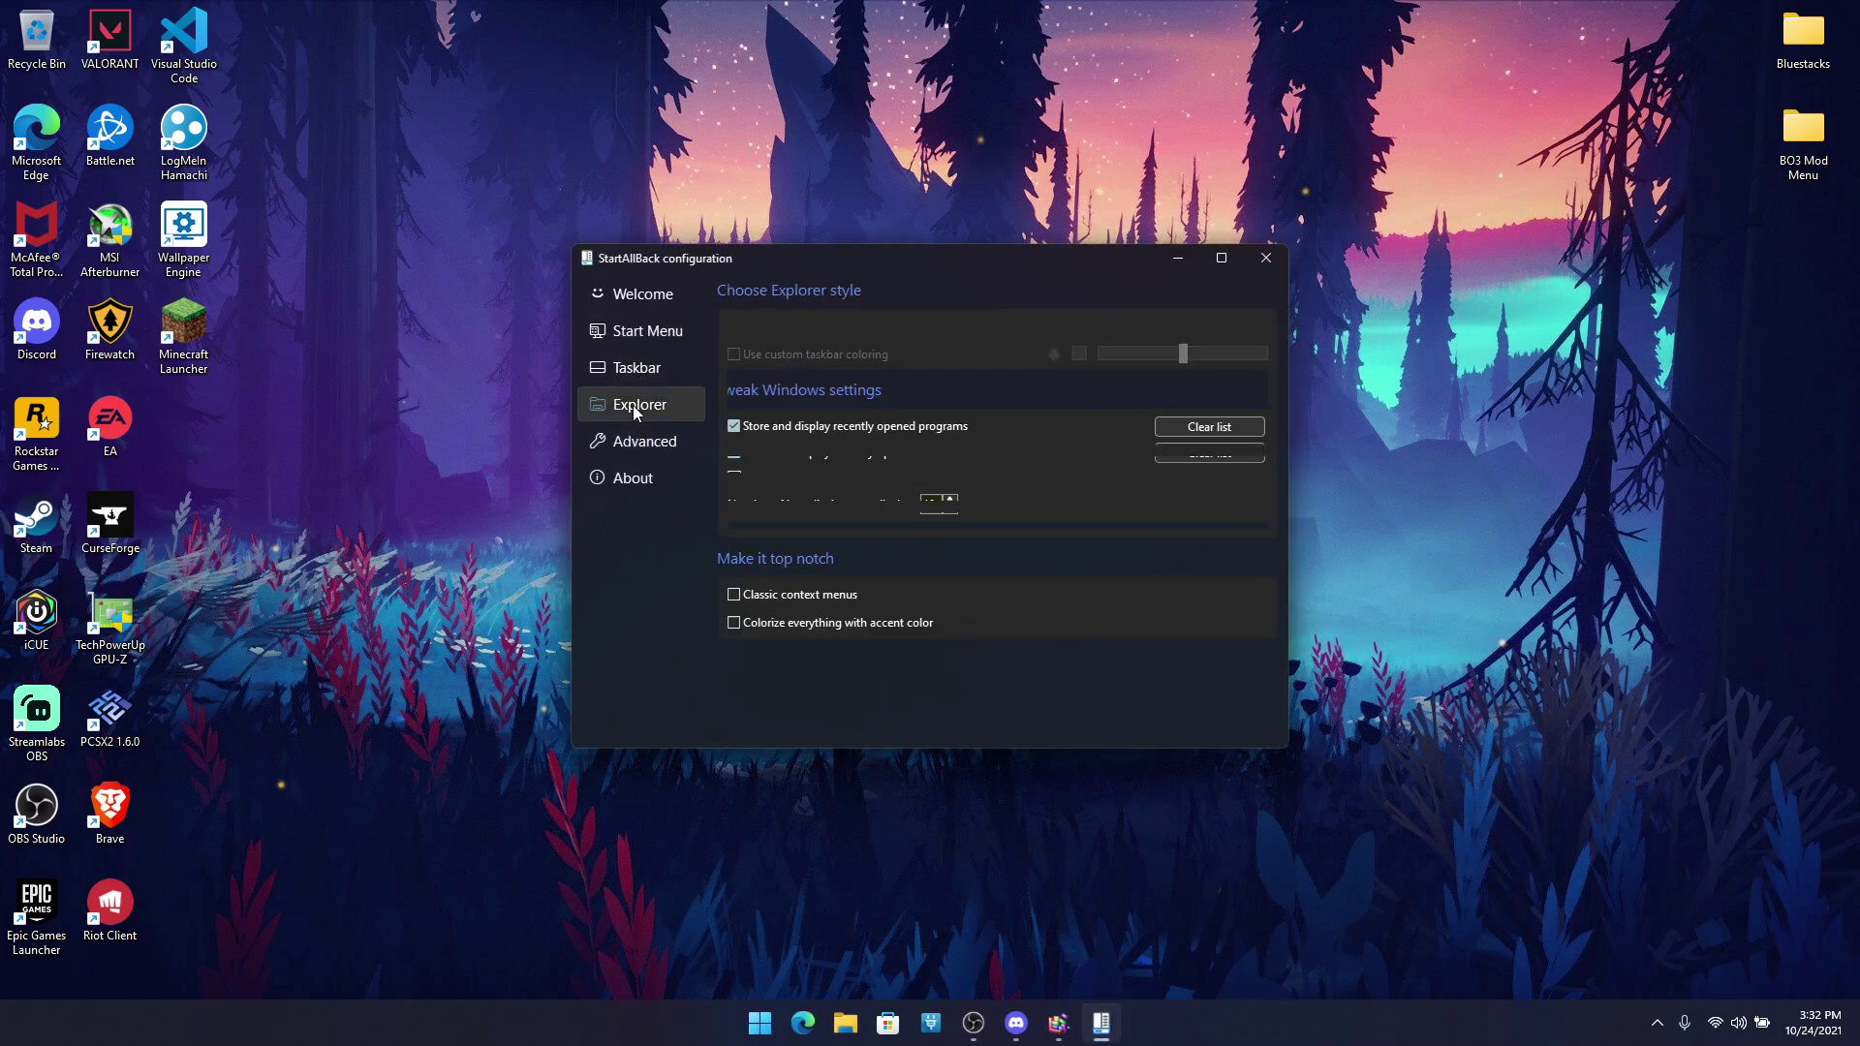
pyautogui.click(1009, 397)
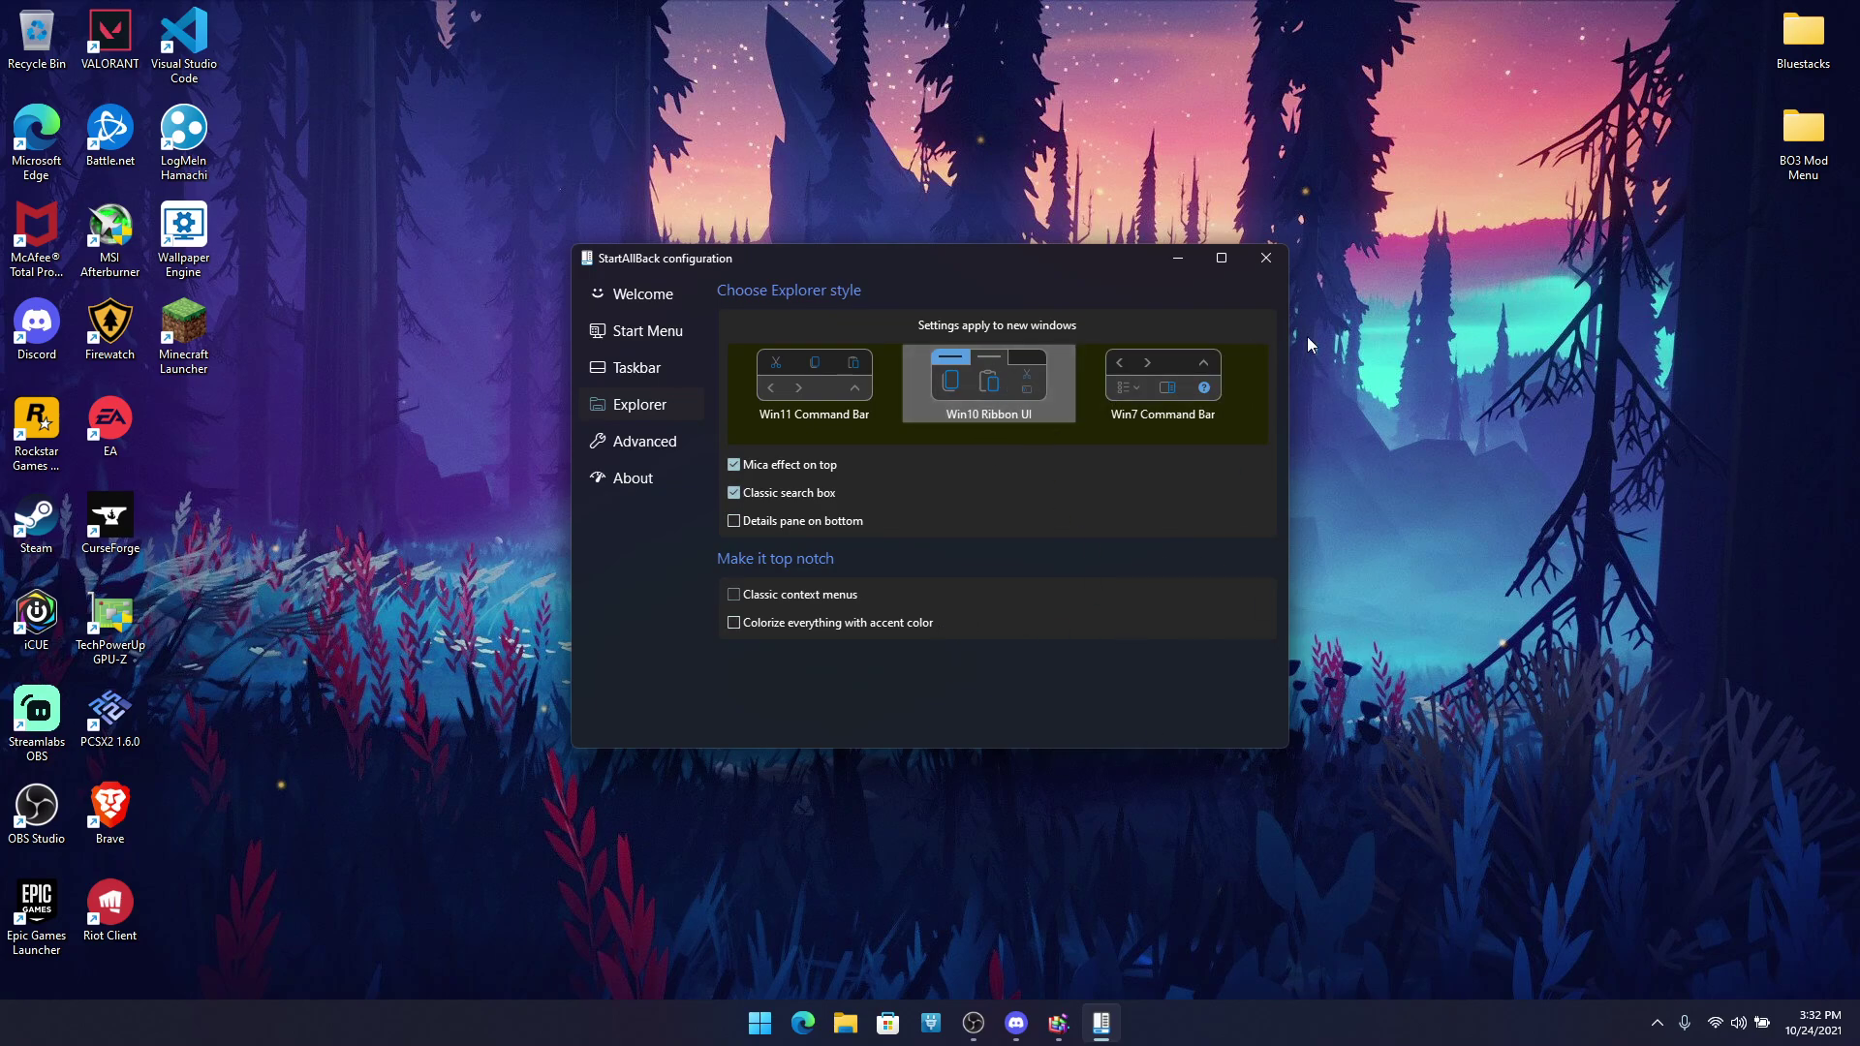
pyautogui.click(1266, 255)
# Step: Open File Explorer, reposition its window, and inspect the View options in the context menu of This PC
pyautogui.click(866, 1023)
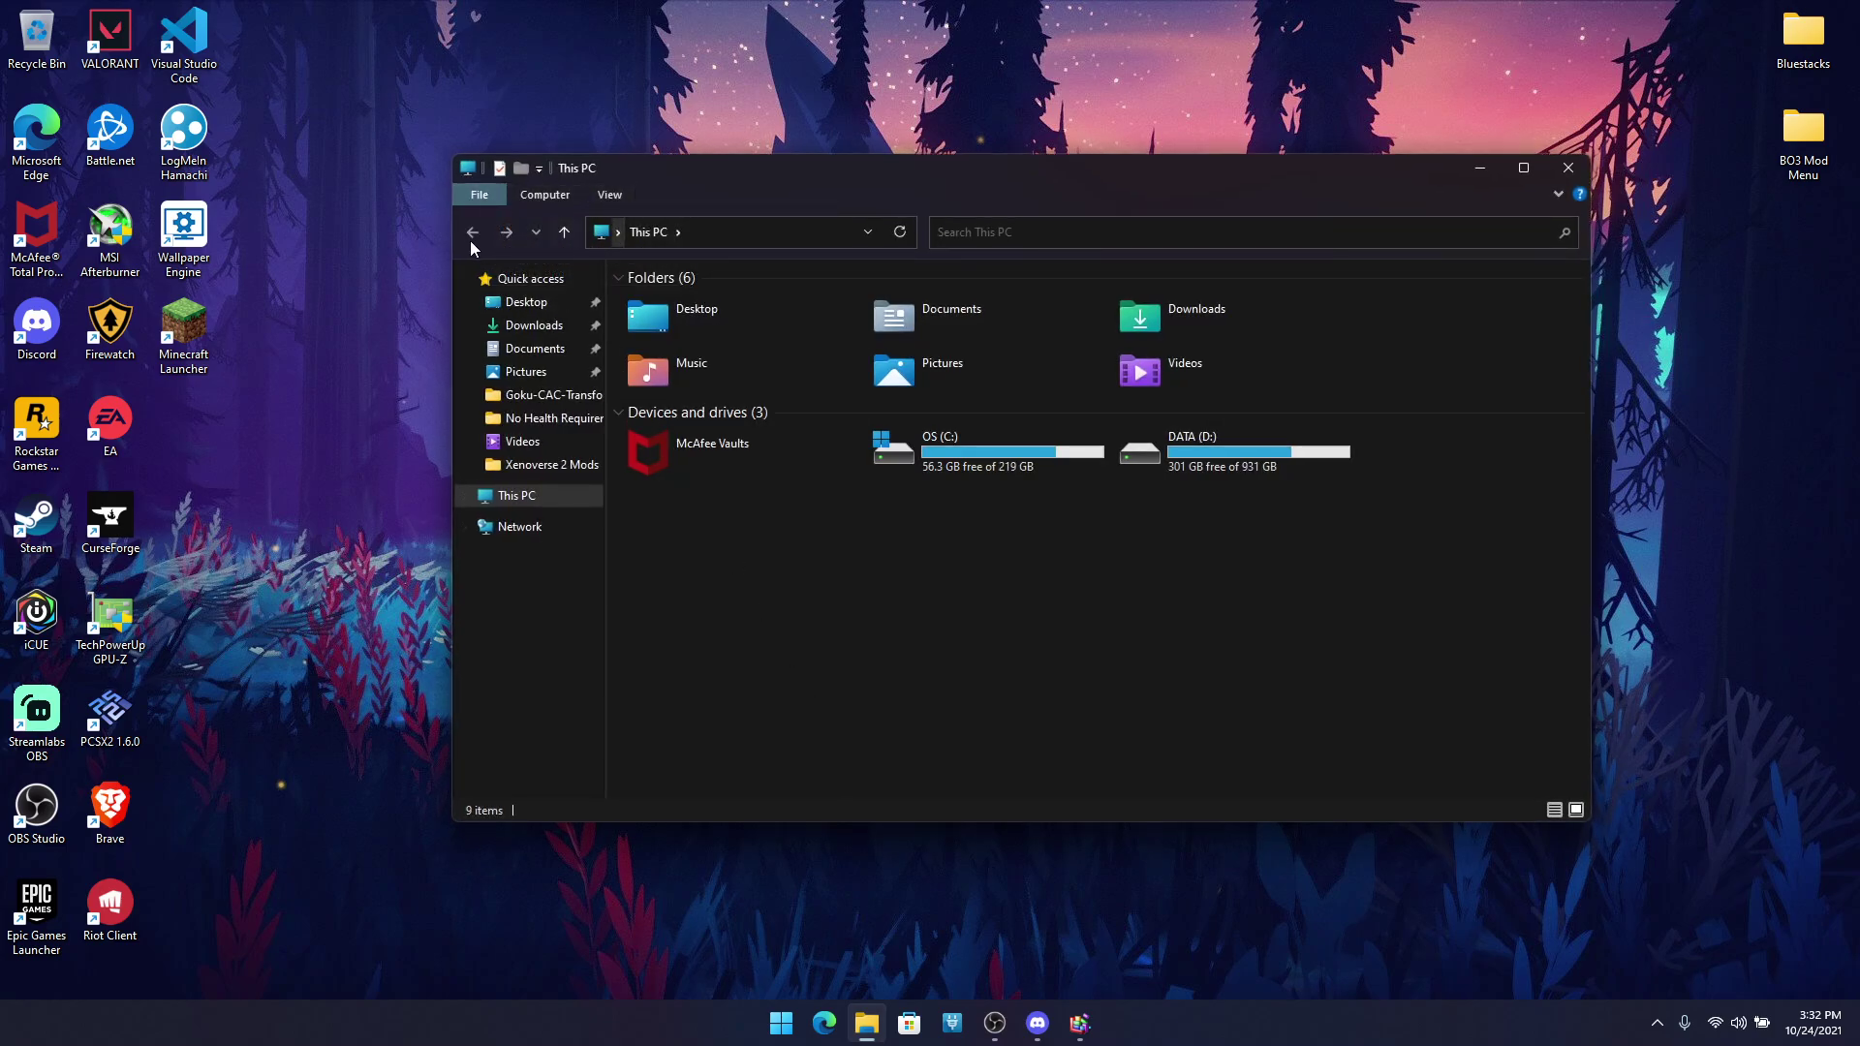
pyautogui.moveTo(1131, 200); pyautogui.dragTo(1007, 183)
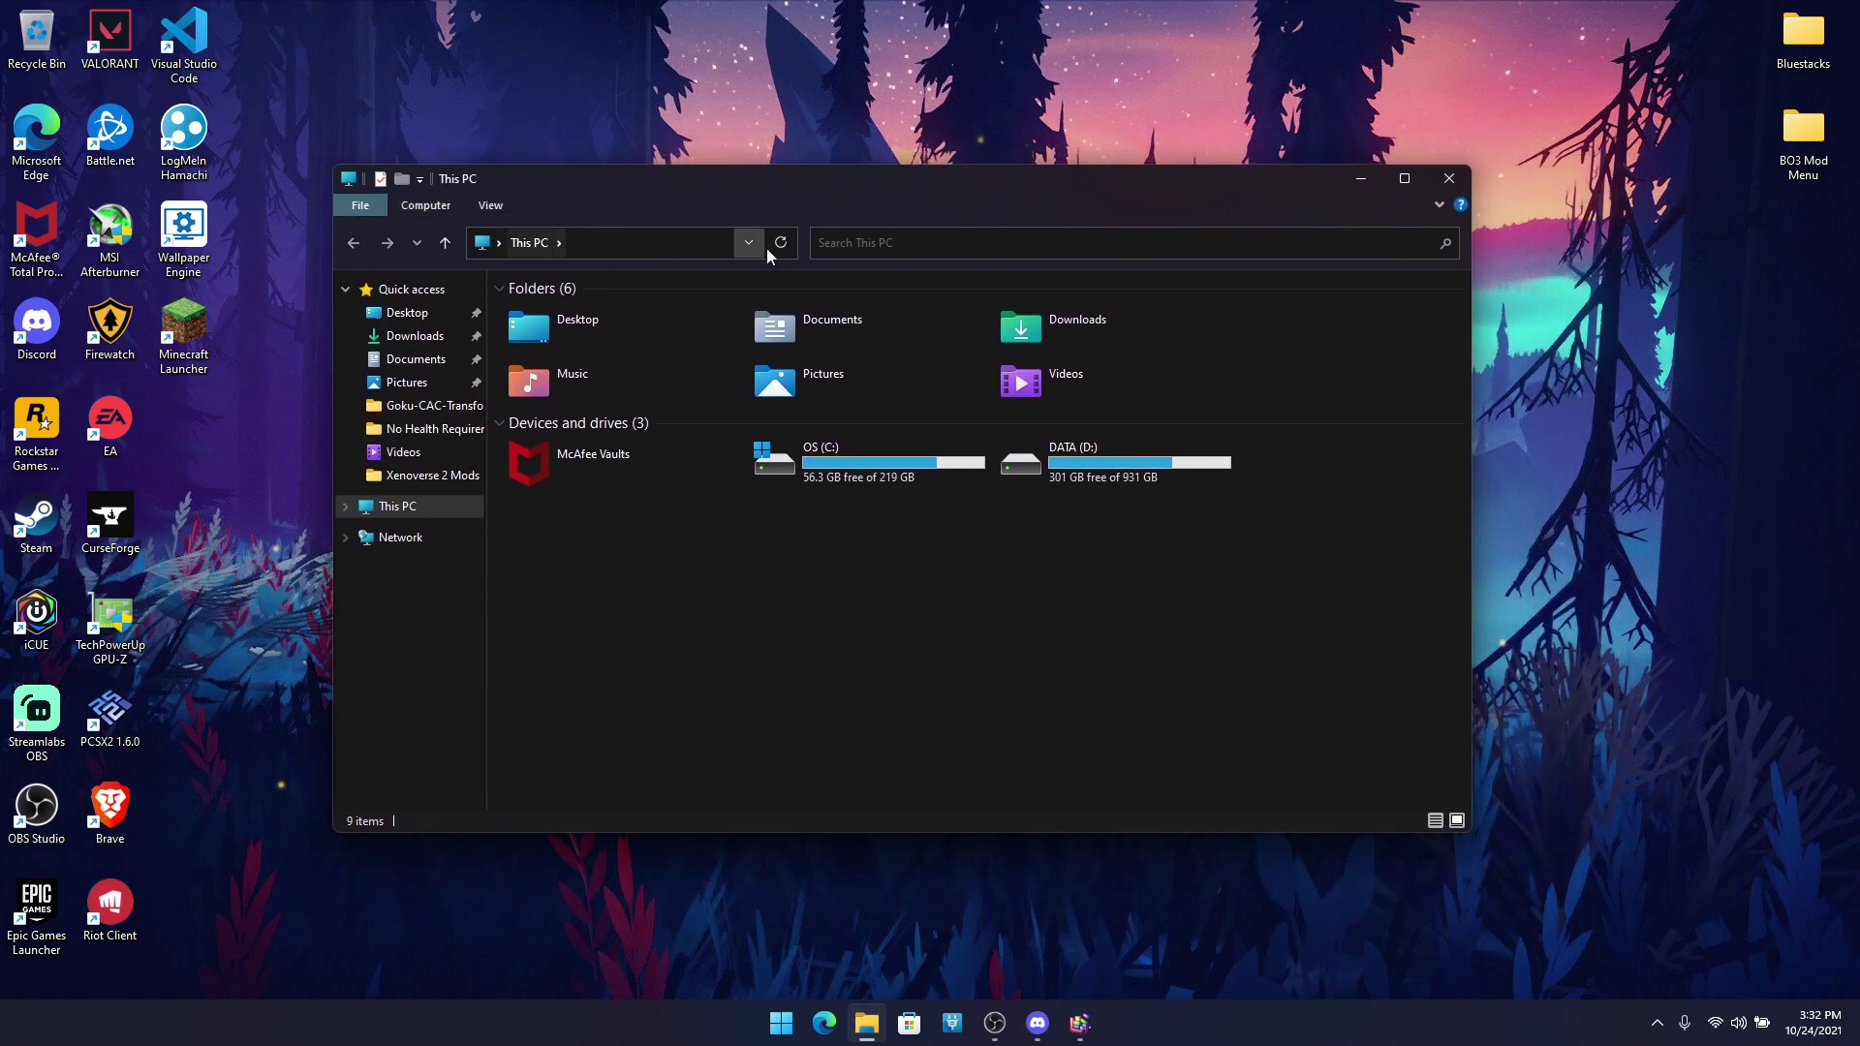
pyautogui.rightClick(579, 677)
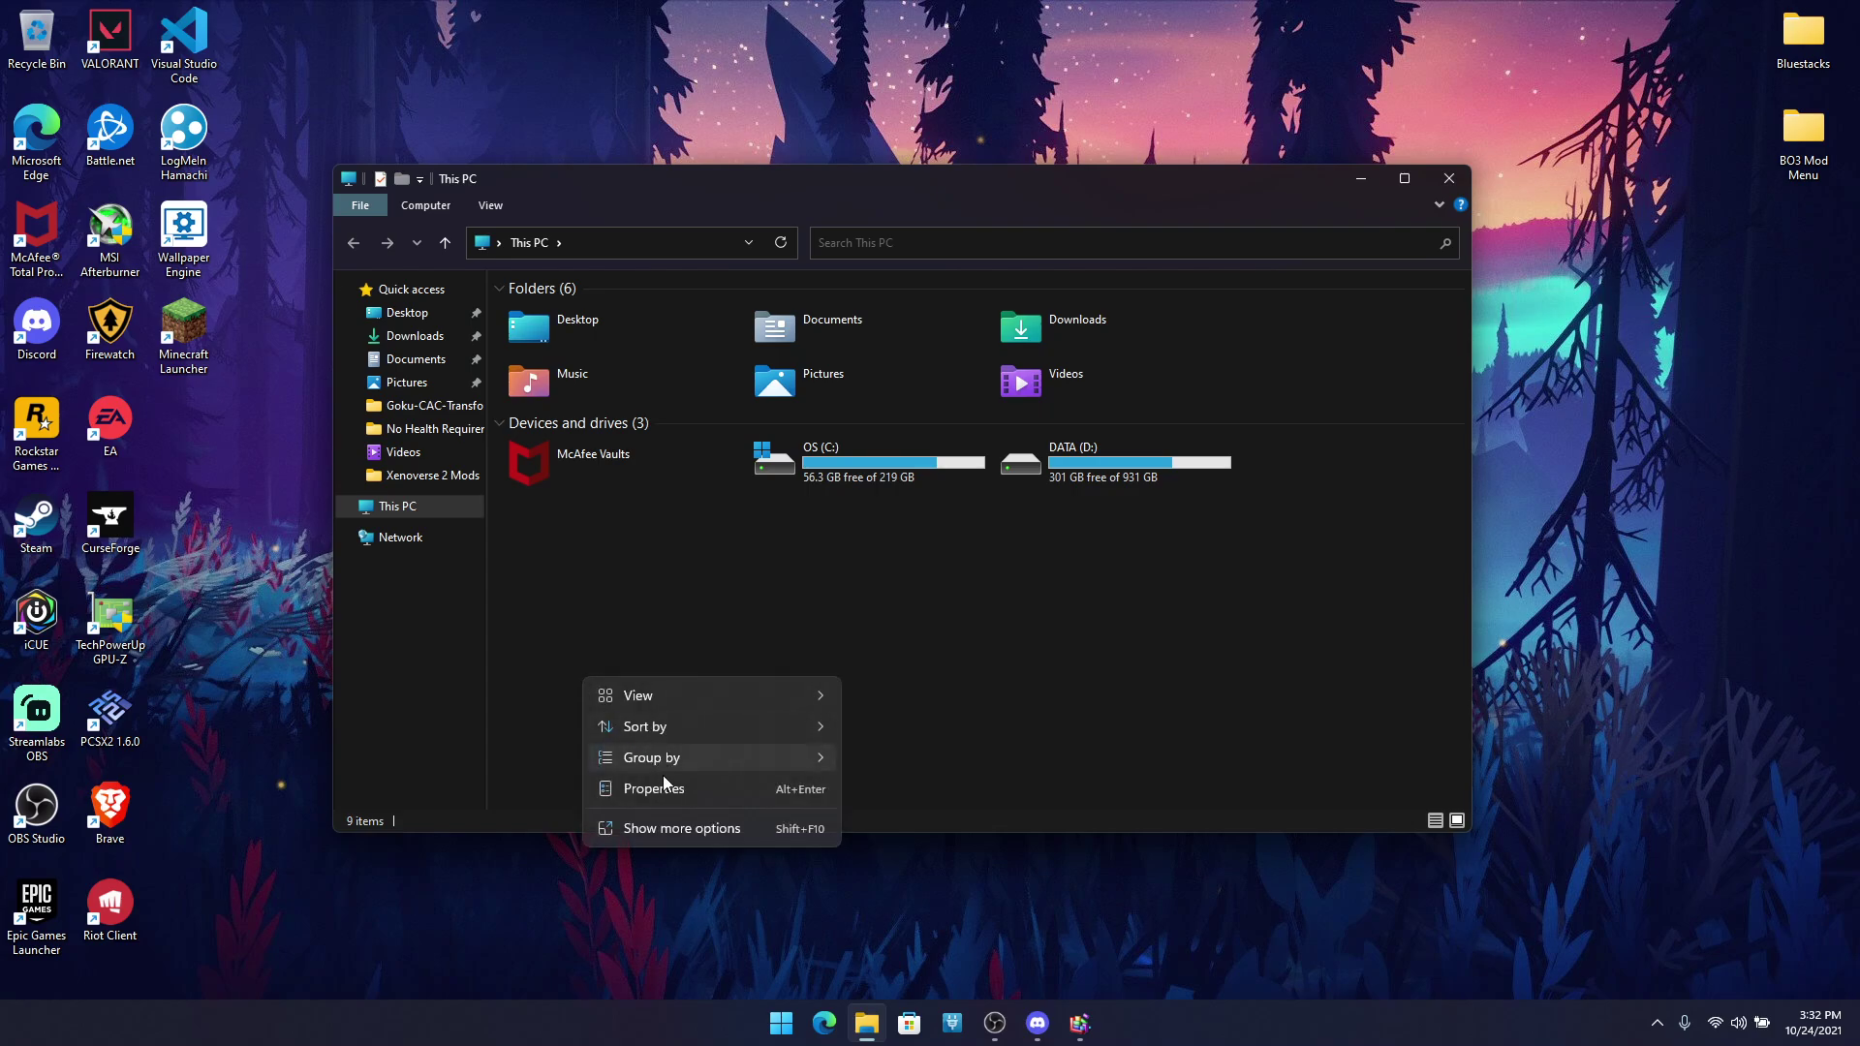
pyautogui.moveTo(700, 689)
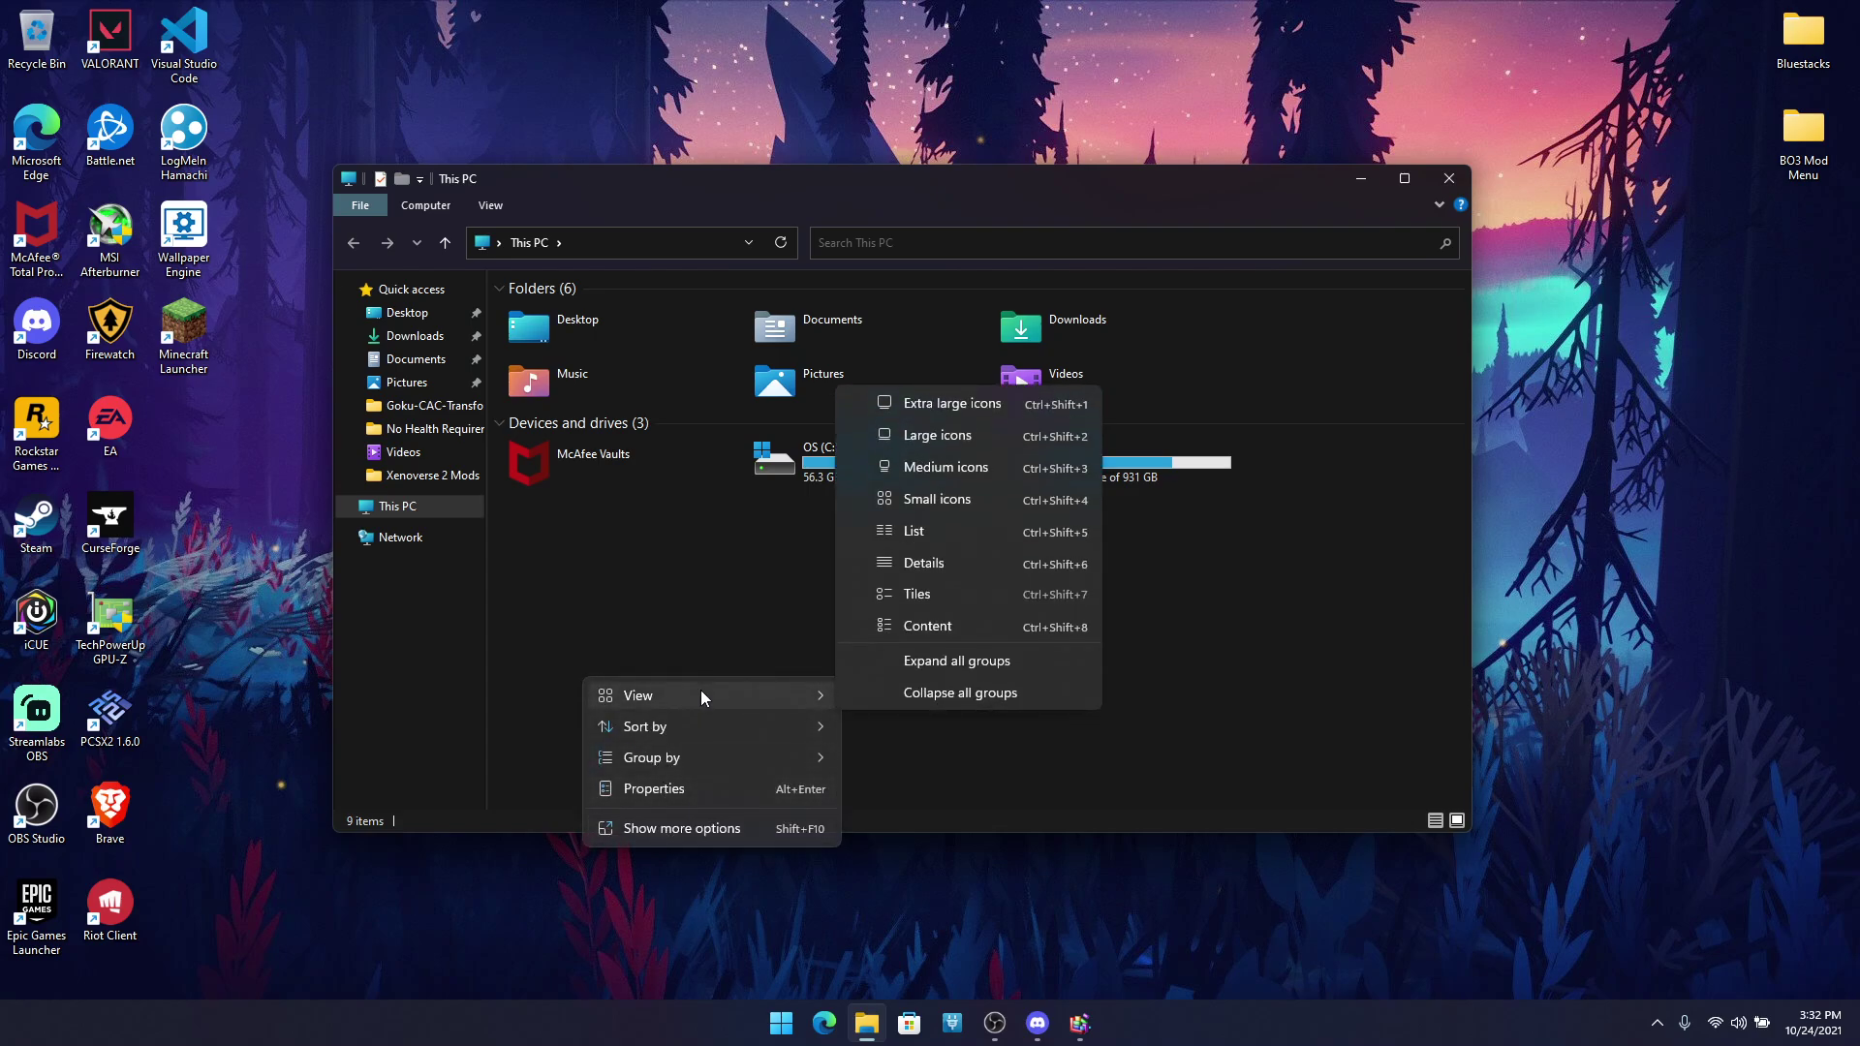
# Step: Examine the View ribbon in File Explorer, open the Music folder, and close the window
pyautogui.click(490, 206)
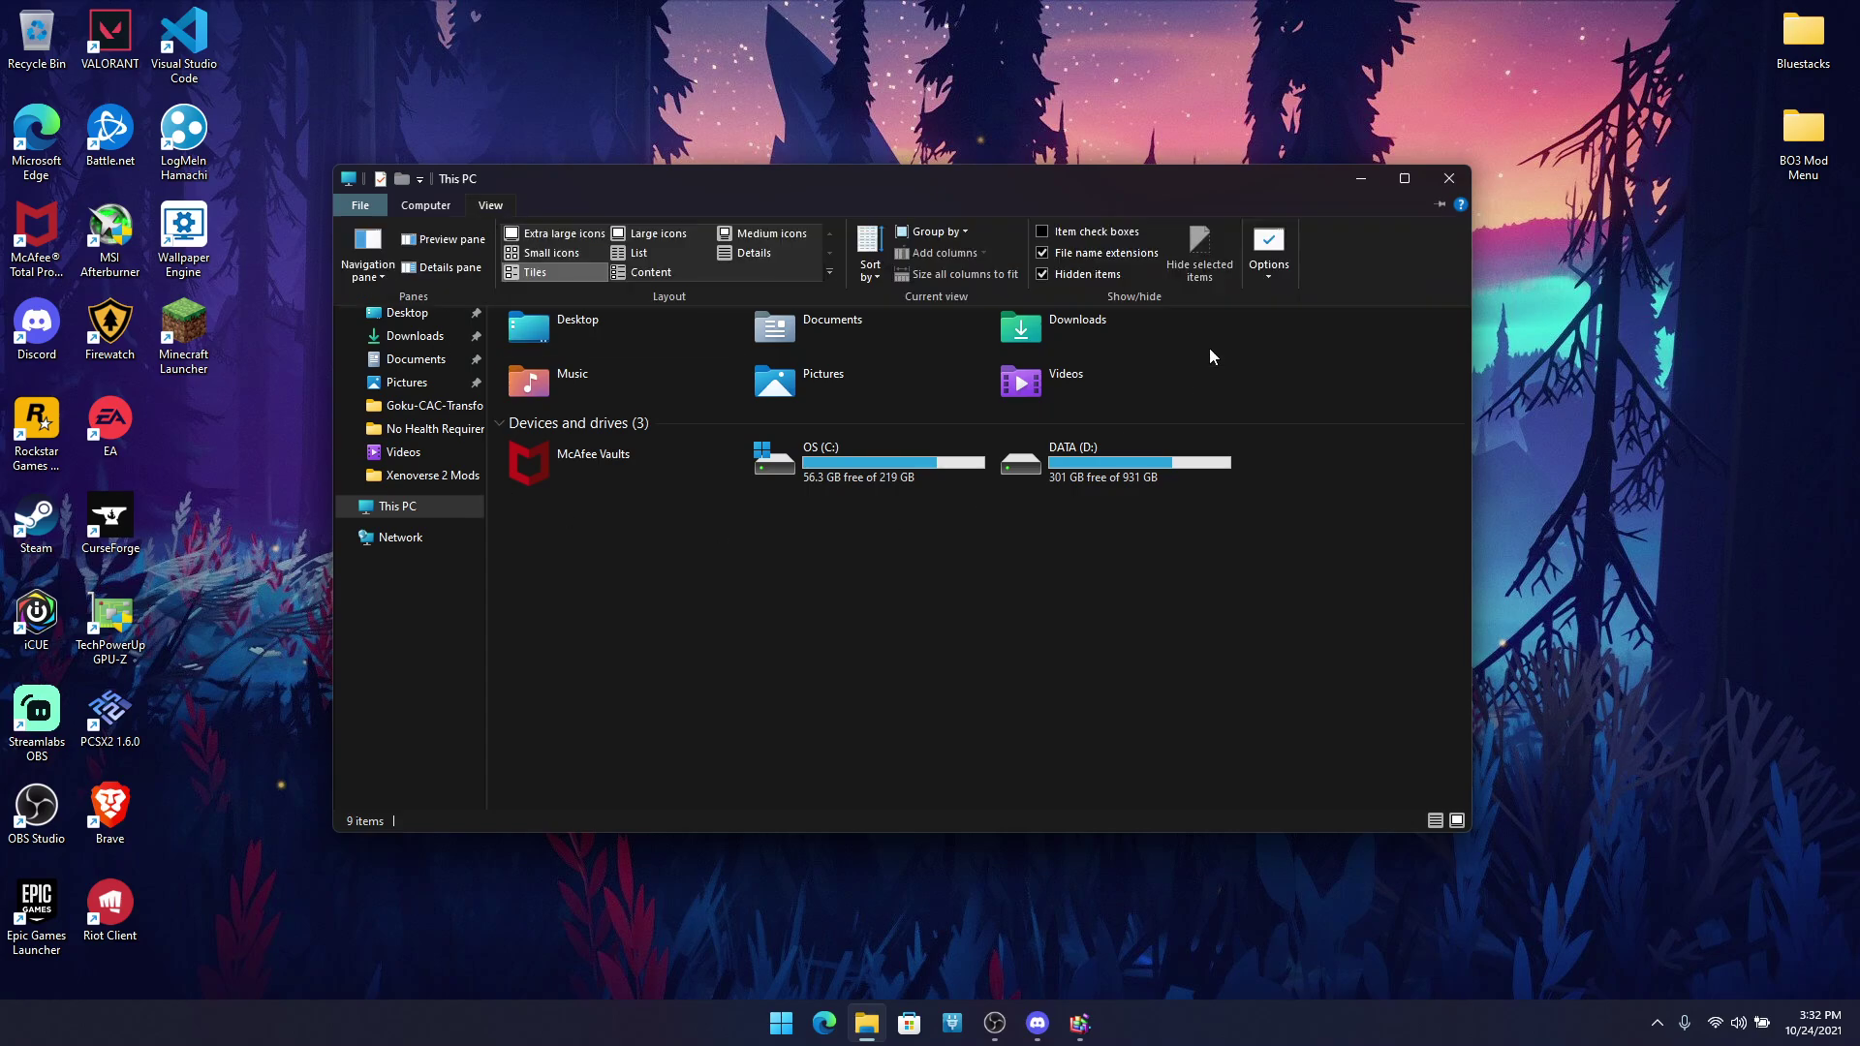
pyautogui.click(490, 206)
pyautogui.click(479, 205)
pyautogui.click(773, 199)
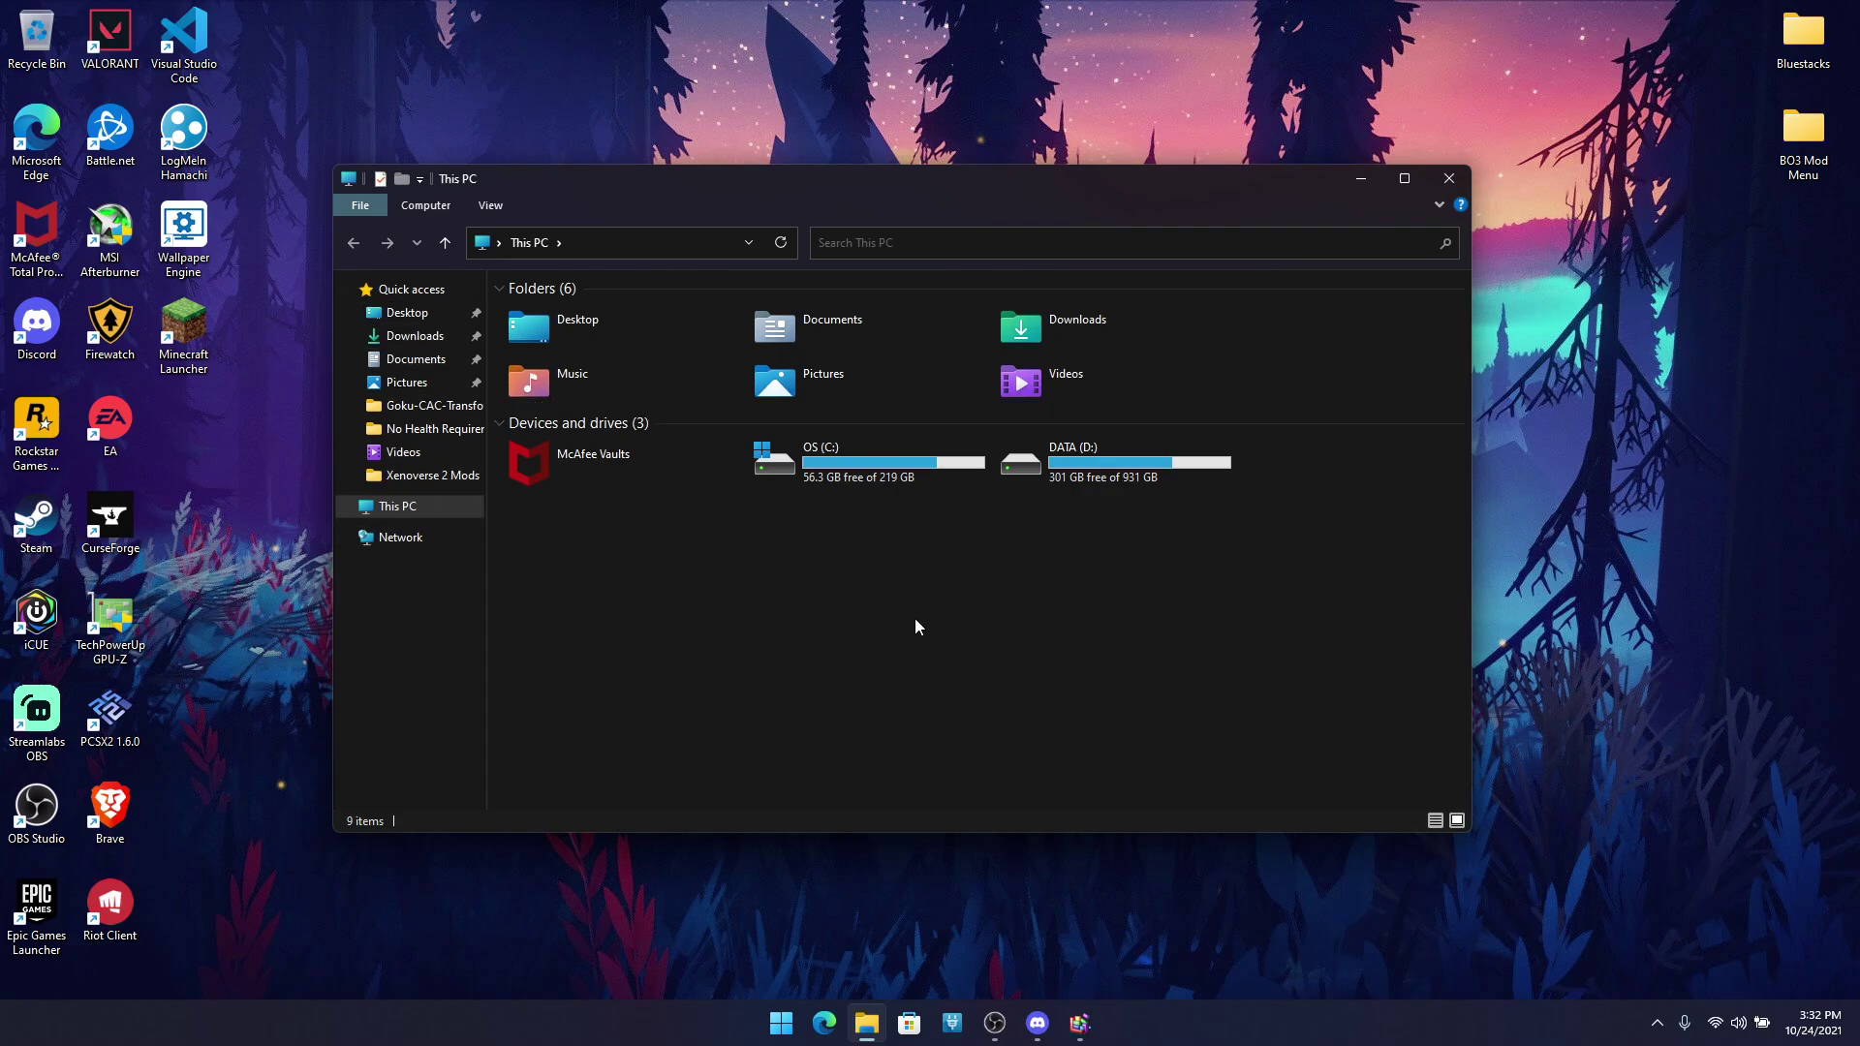
pyautogui.doubleClick(581, 372)
pyautogui.click(1450, 178)
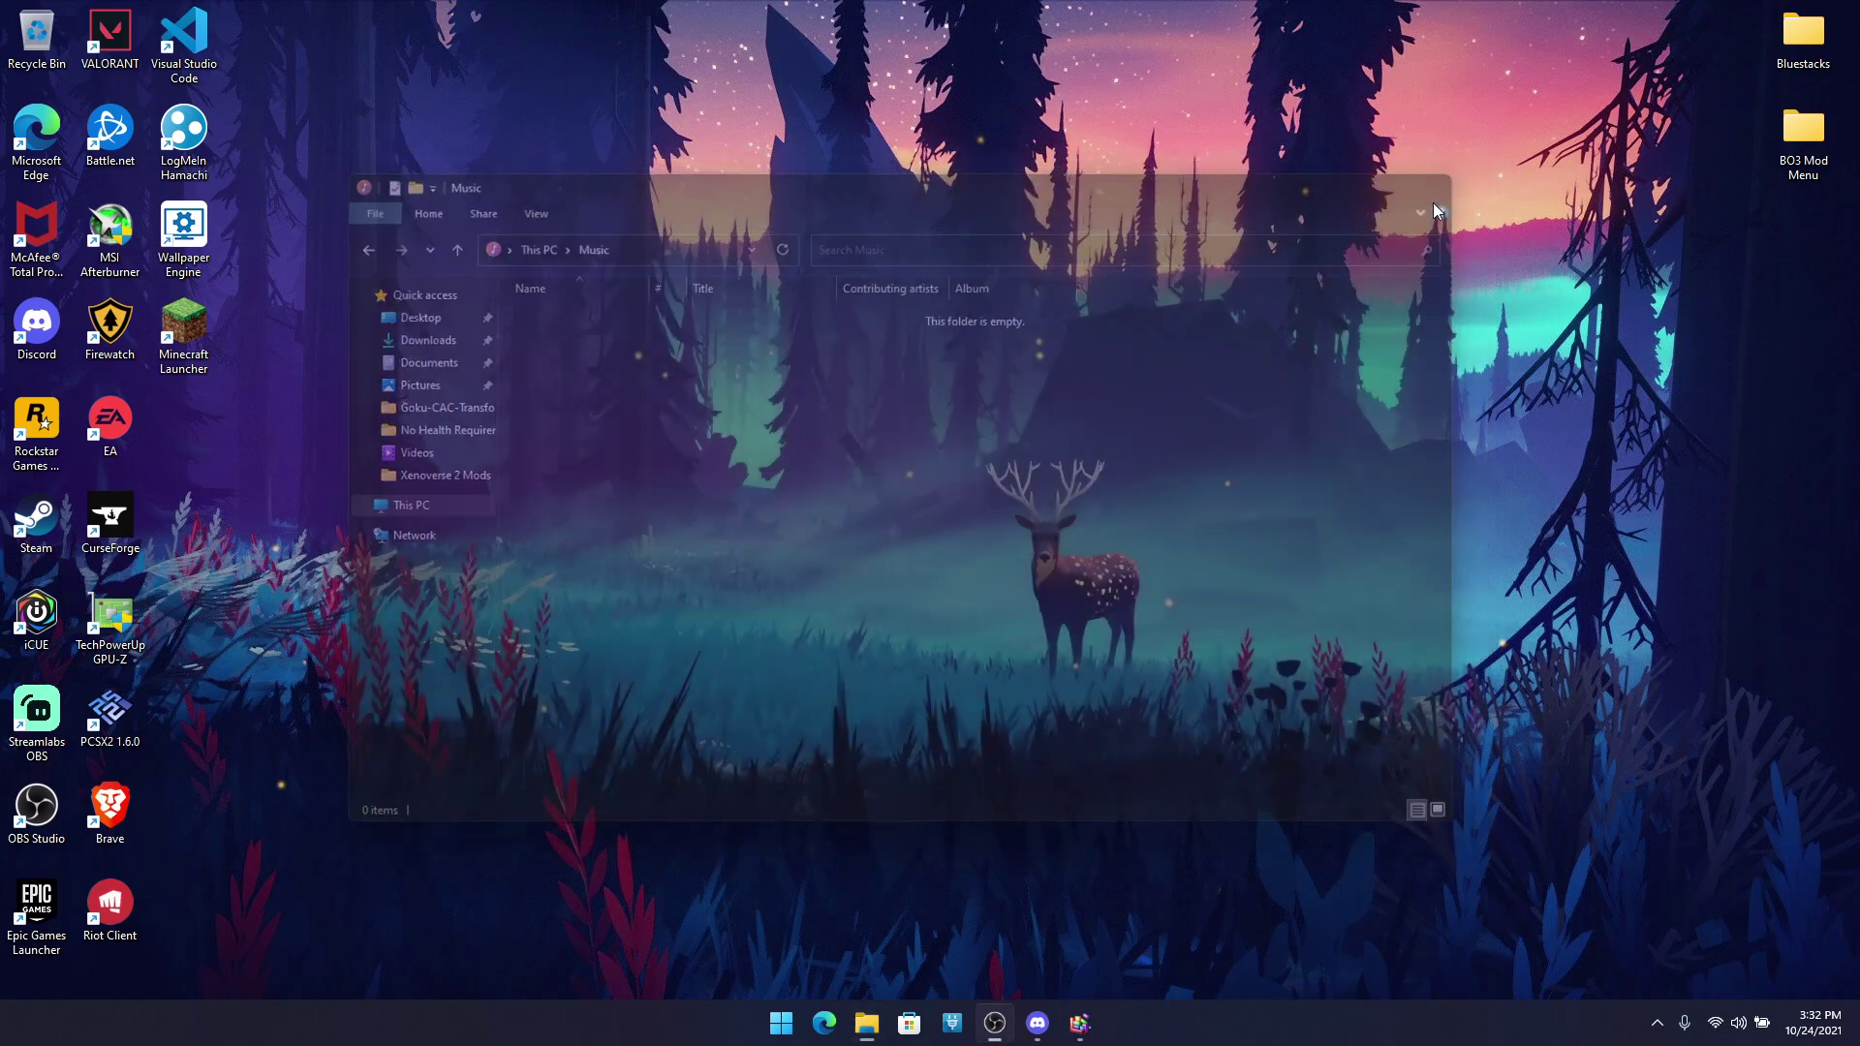
# Step: Open the StartAllBack configuration, set the Explorer style to Win11 Command Bar, and dismiss the window
pyautogui.rightClick(781, 1023)
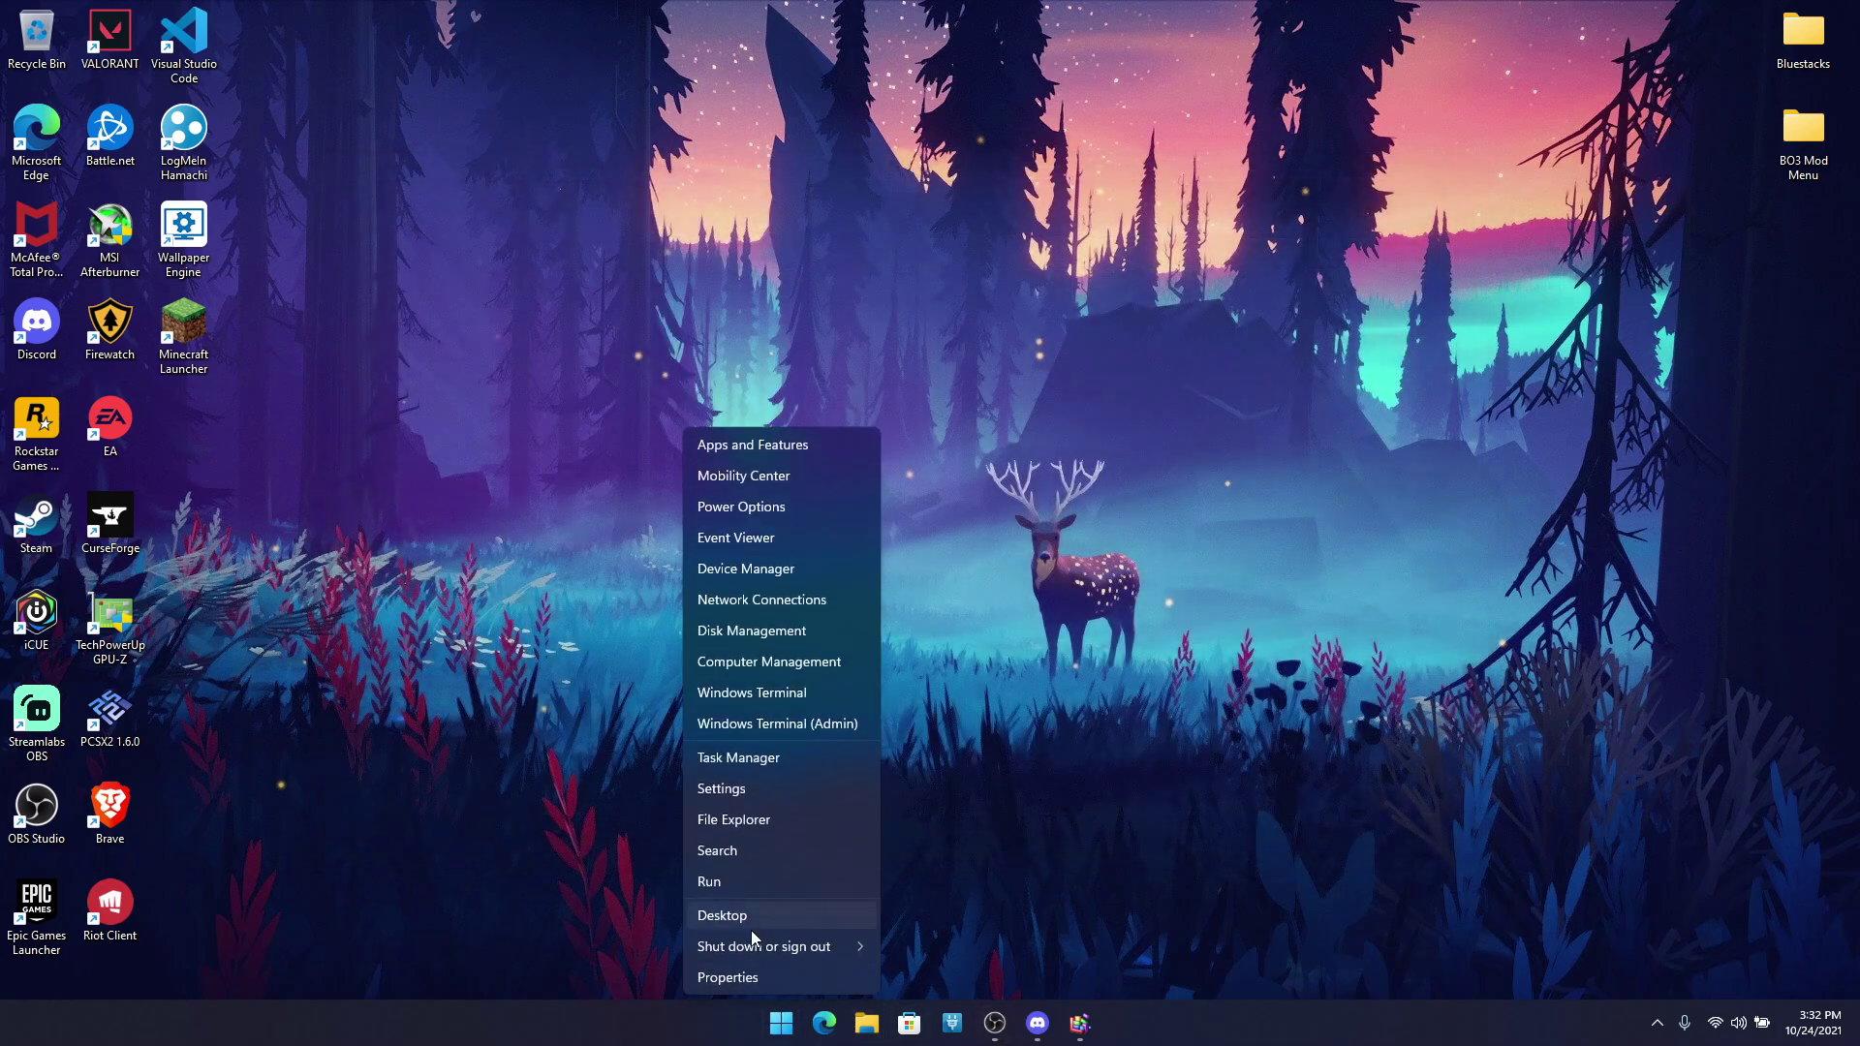
pyautogui.click(727, 978)
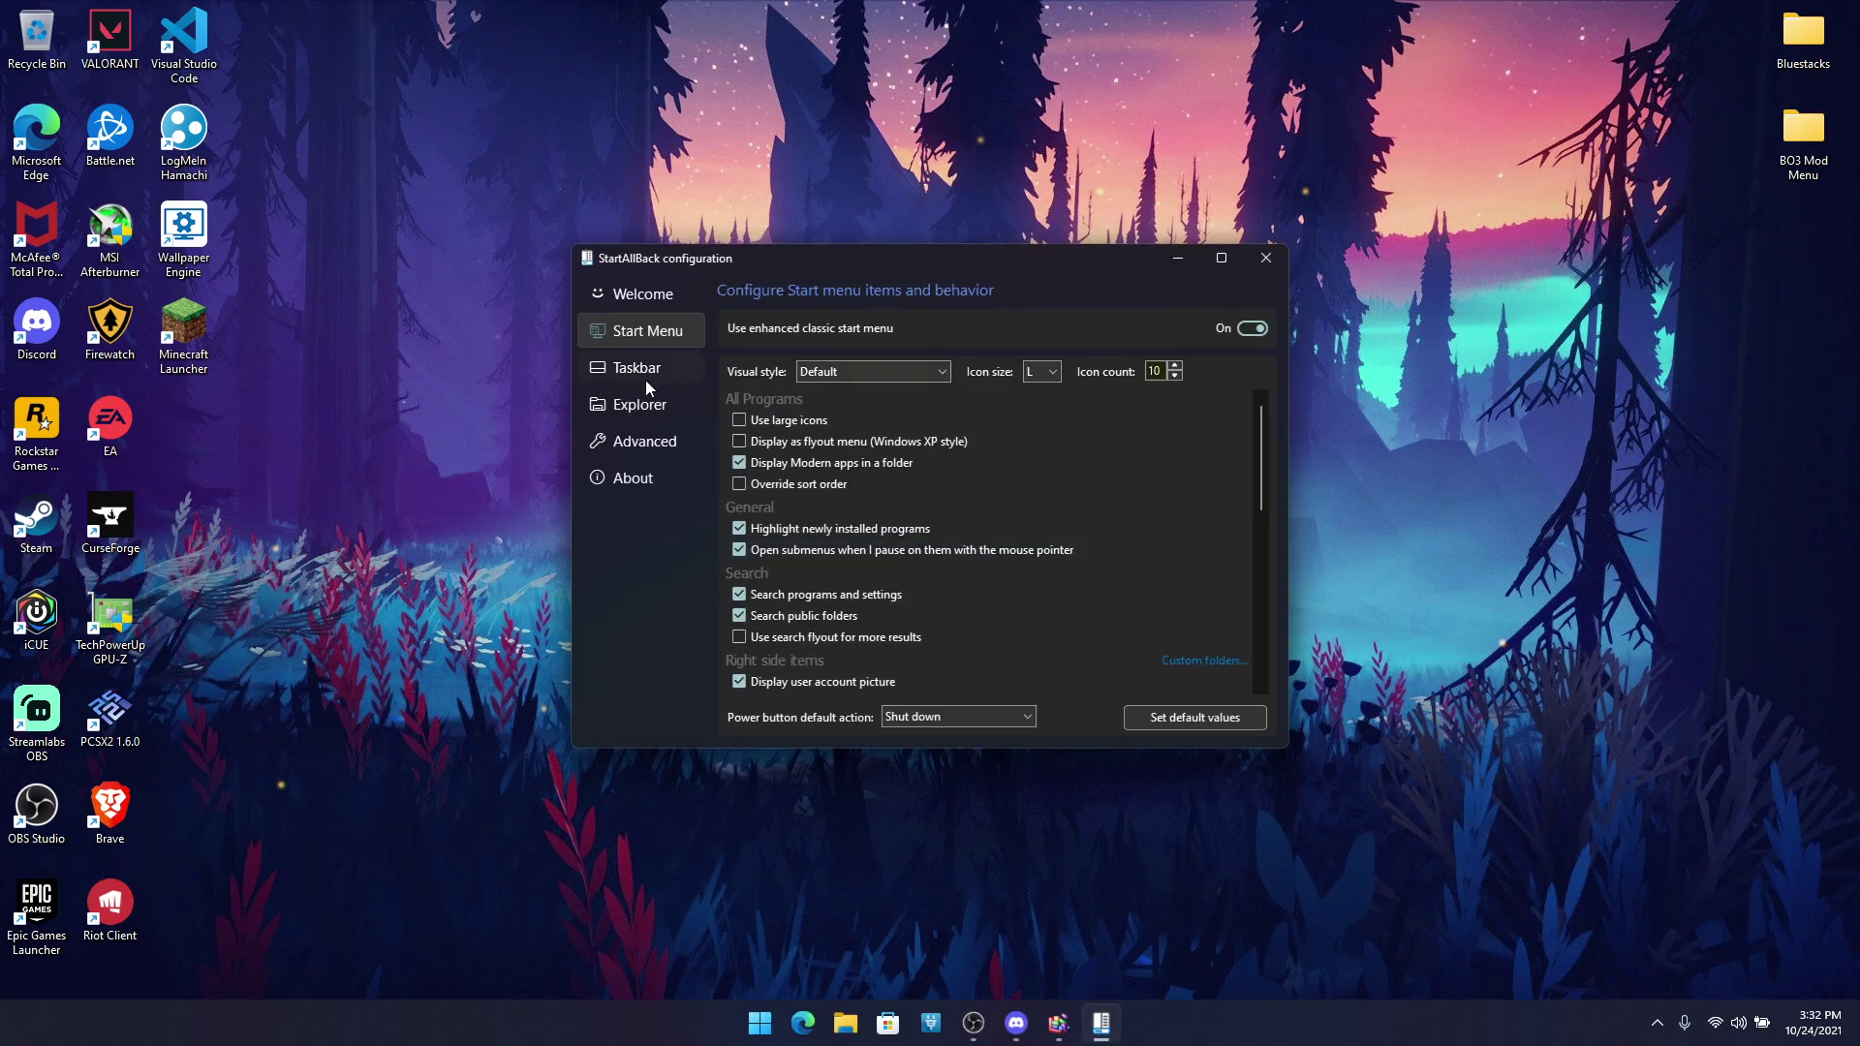
pyautogui.click(649, 395)
pyautogui.click(829, 376)
pyautogui.click(1265, 257)
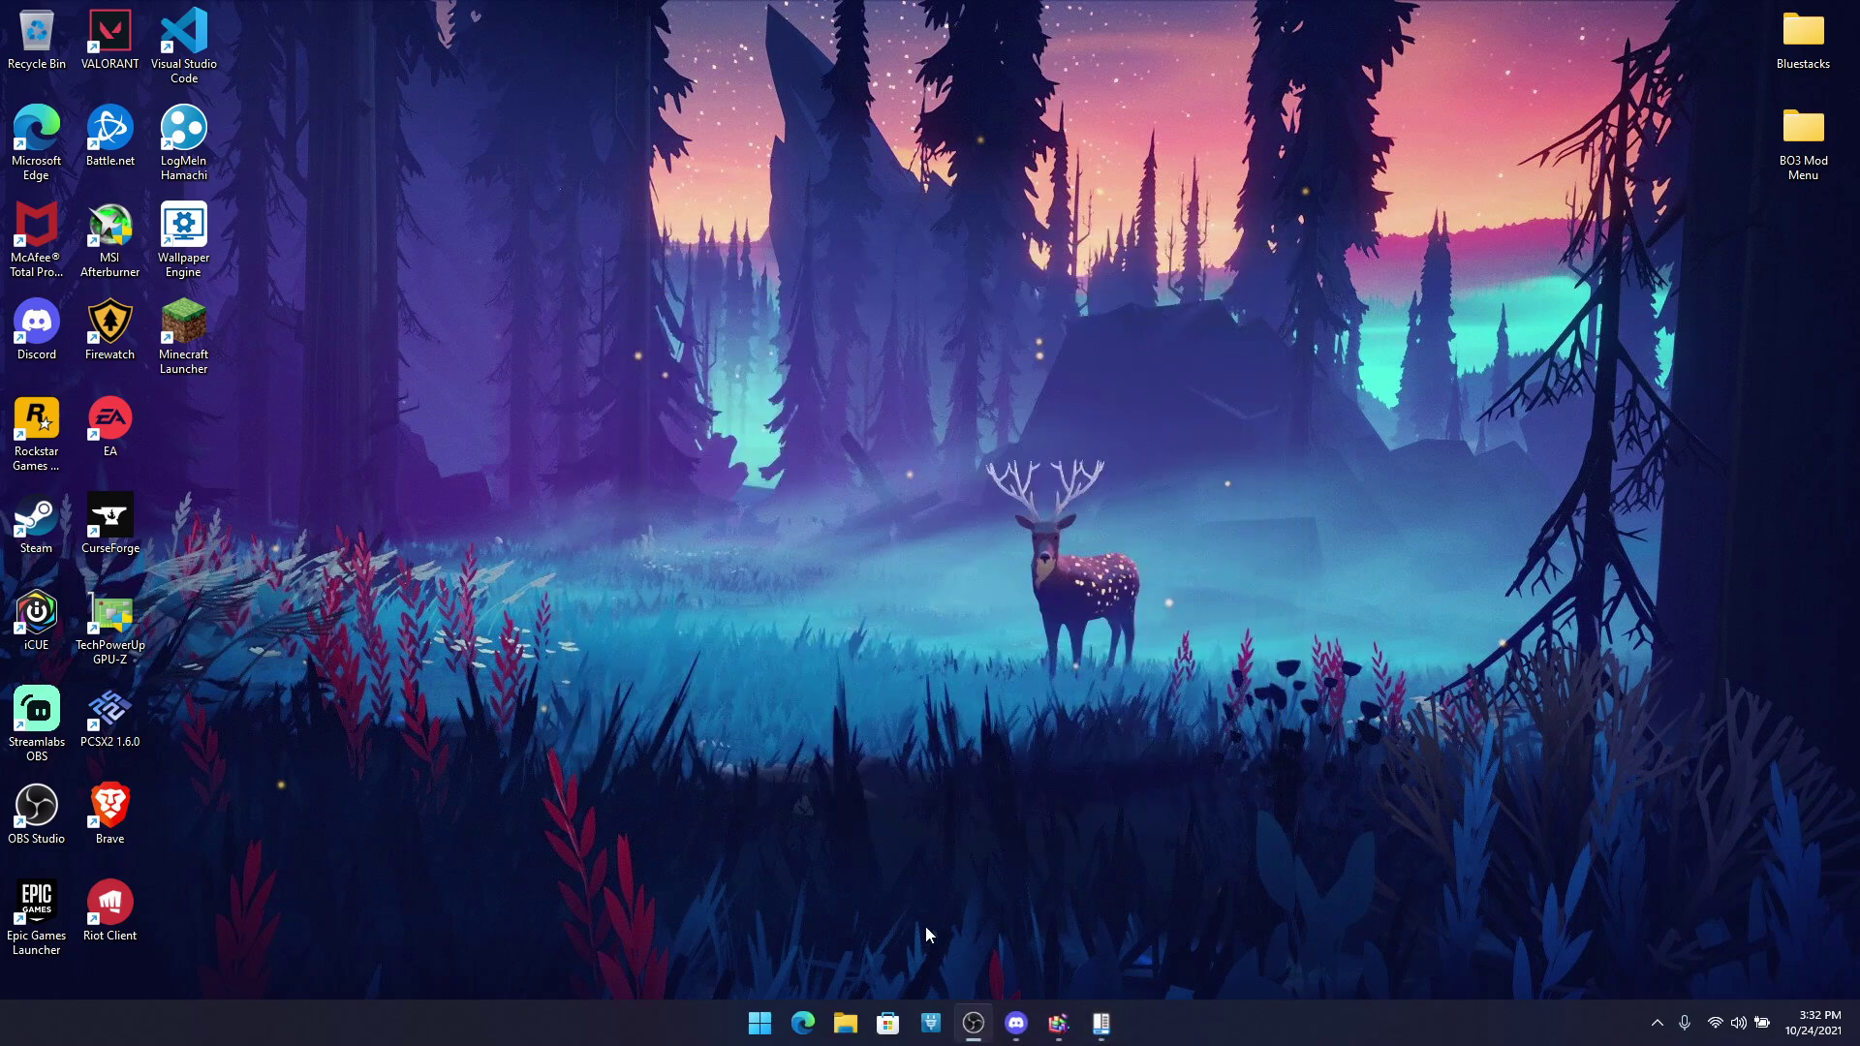
# Step: Open File Explorer at This PC and turn off Compact view
pyautogui.click(845, 1023)
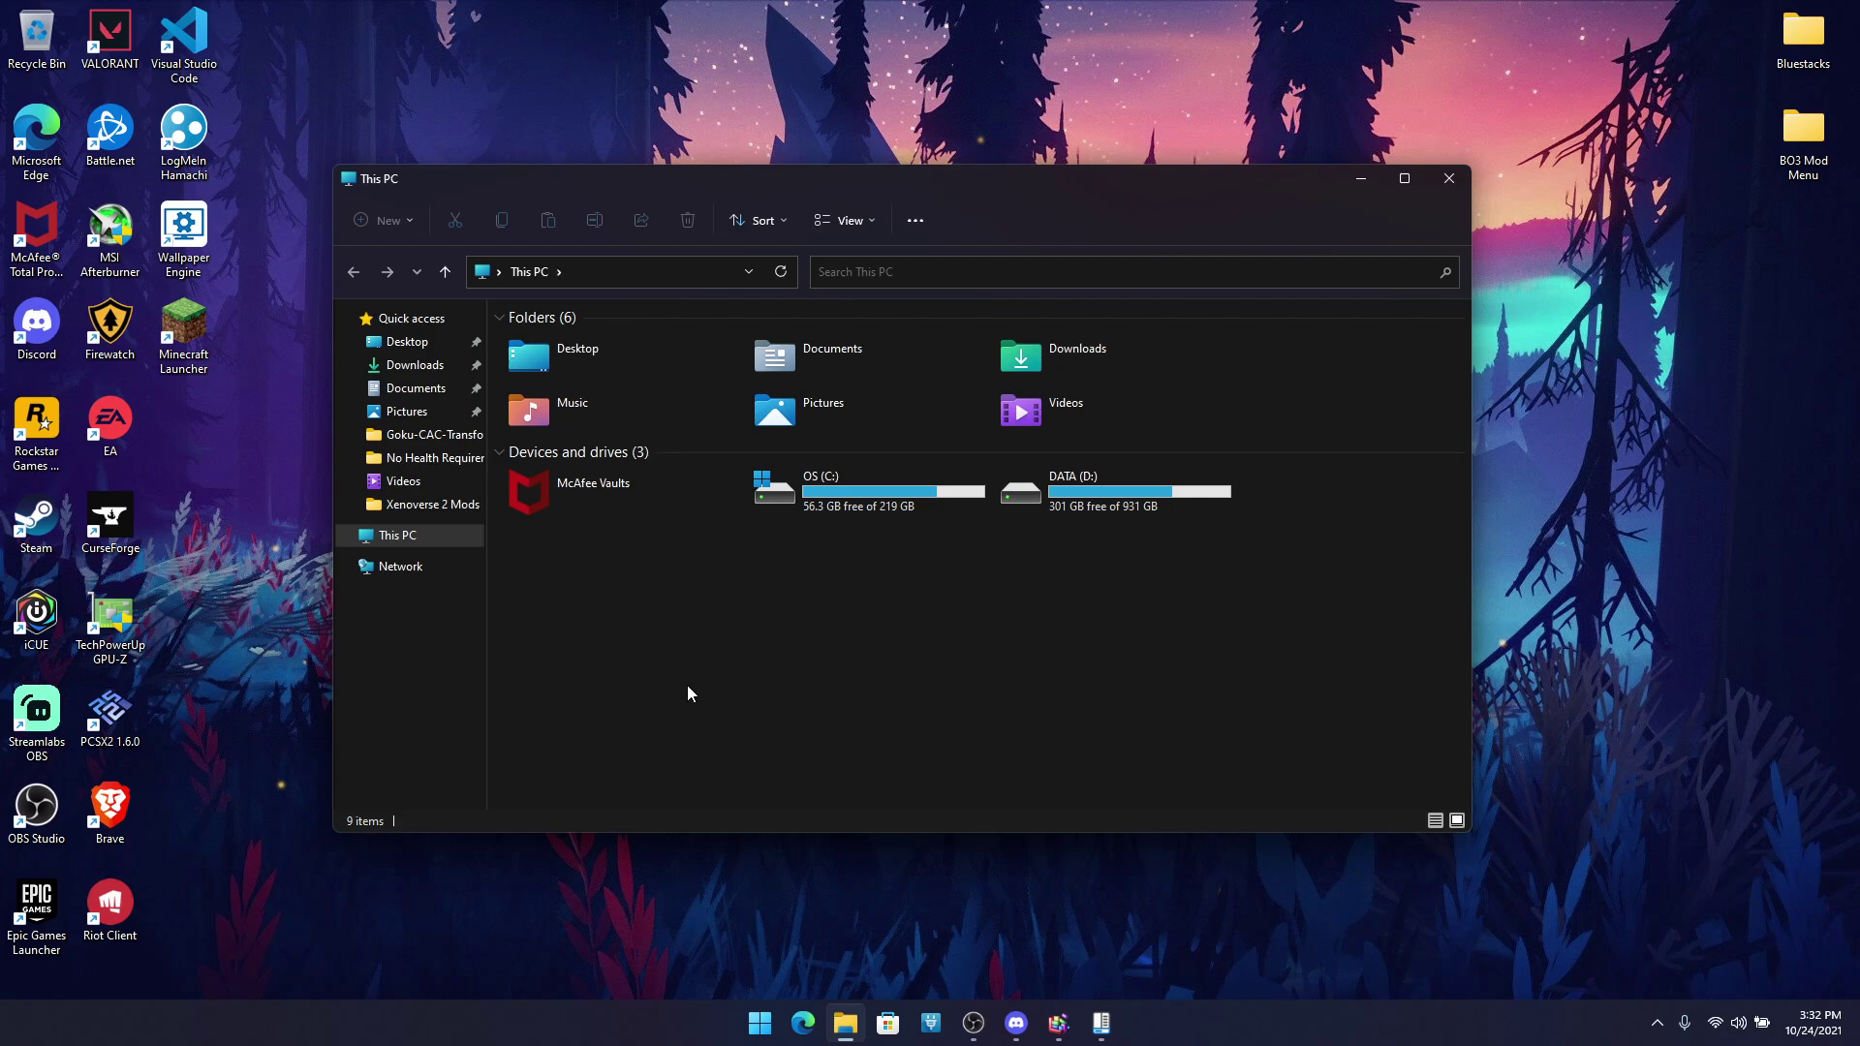
pyautogui.rightClick(688, 684)
pyautogui.click(848, 593)
pyautogui.click(864, 224)
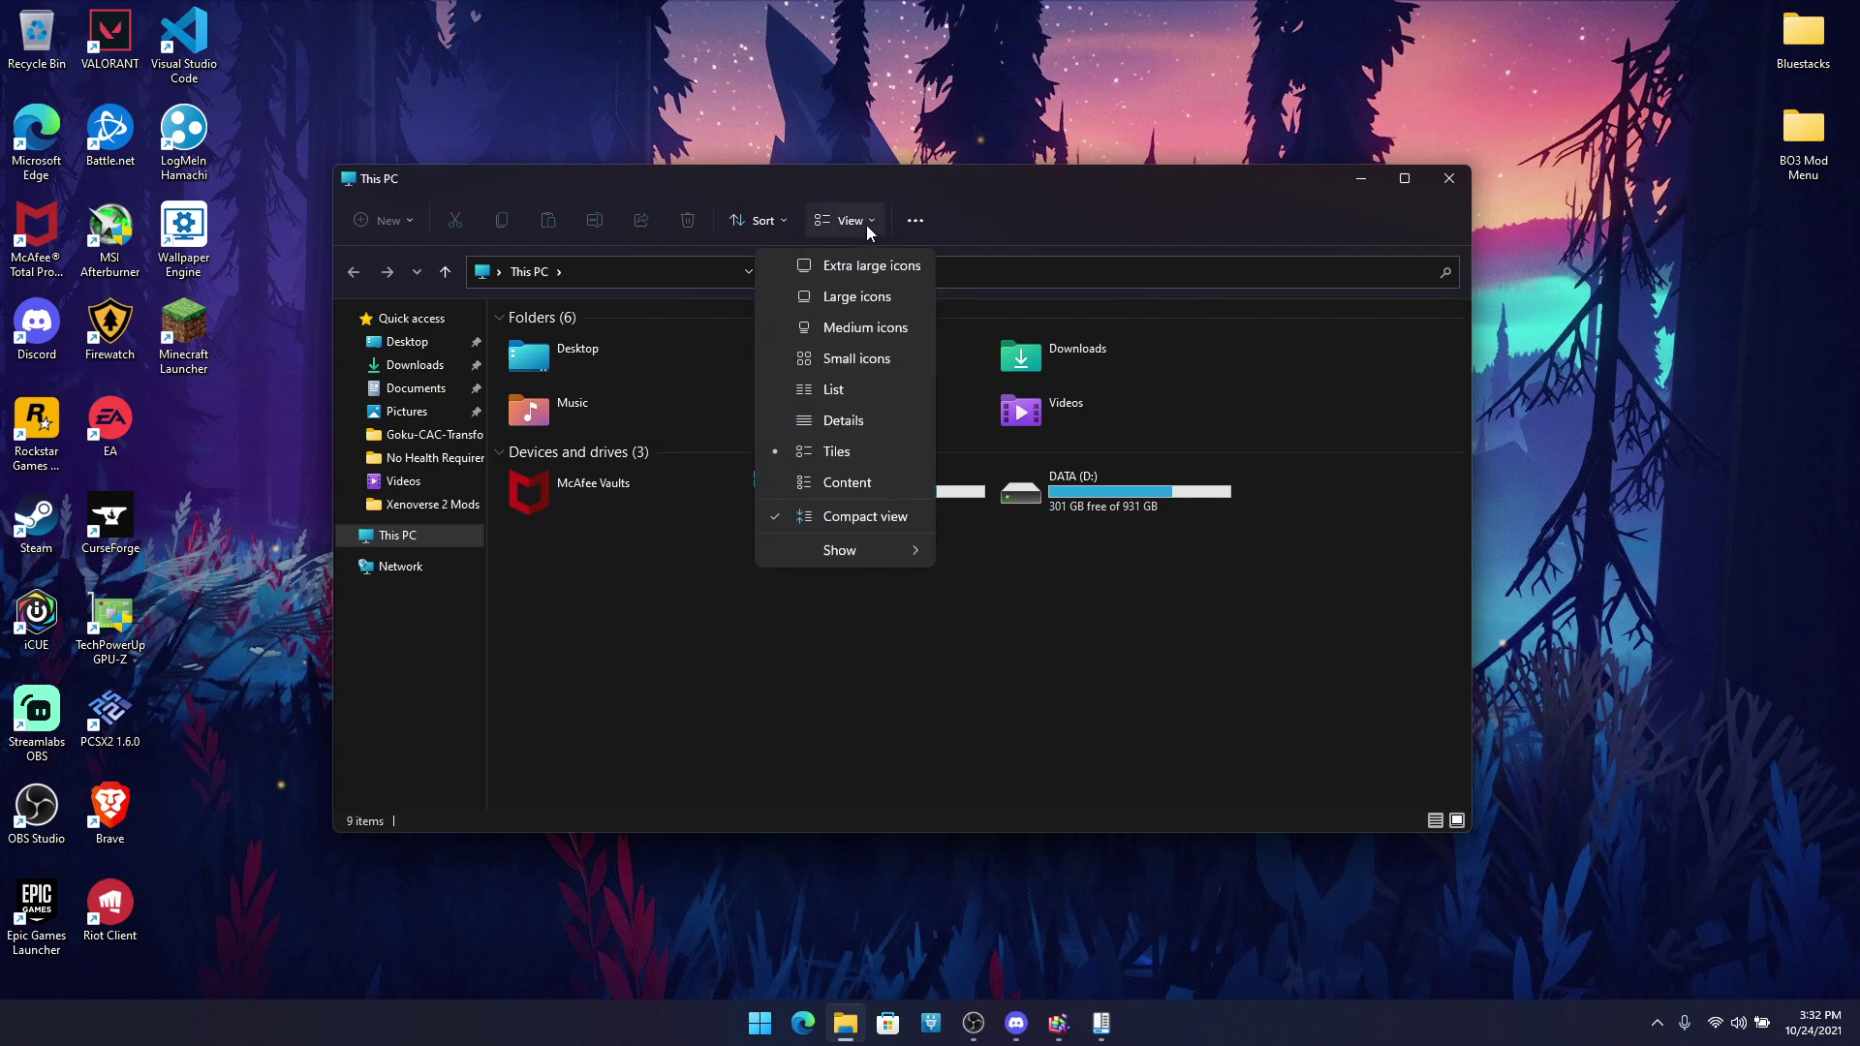
pyautogui.click(843, 515)
# Step: Open the OS (C:) drive, select all its items to inspect the row spacing, and look over the View options
pyautogui.click(911, 489)
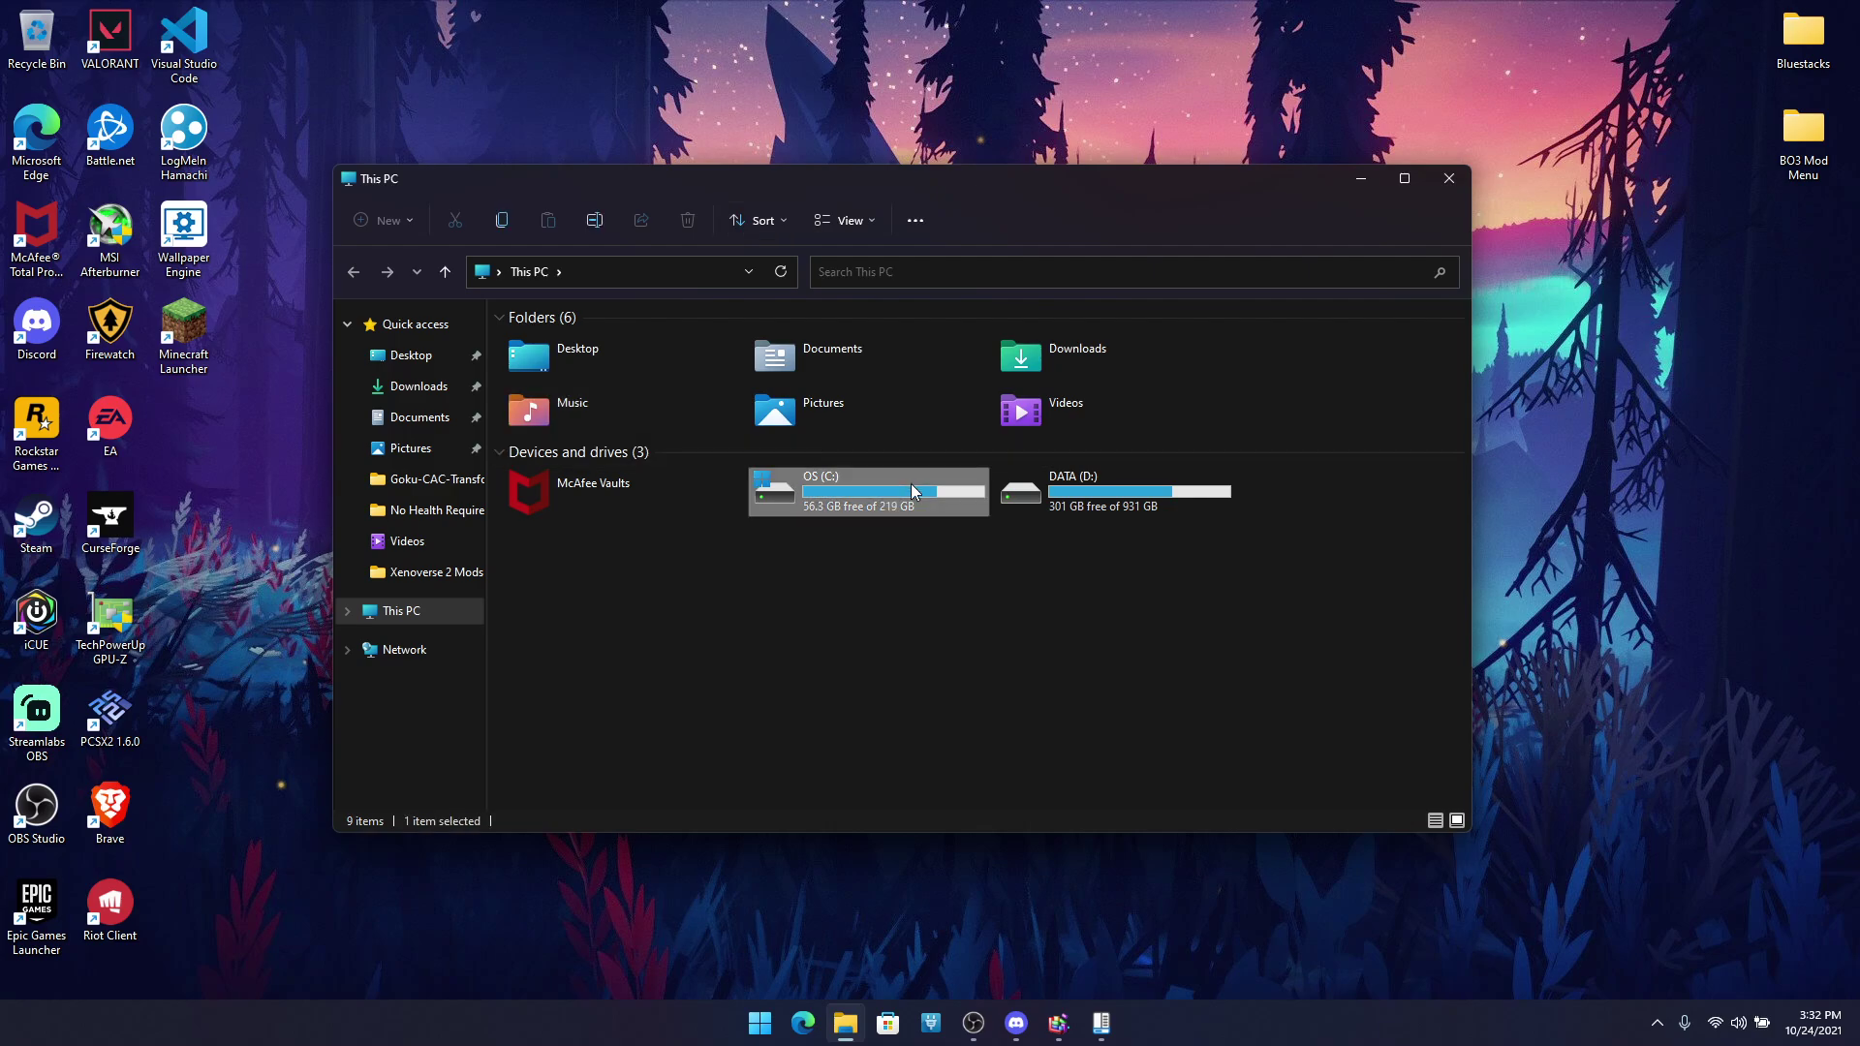
pyautogui.doubleClick(910, 486)
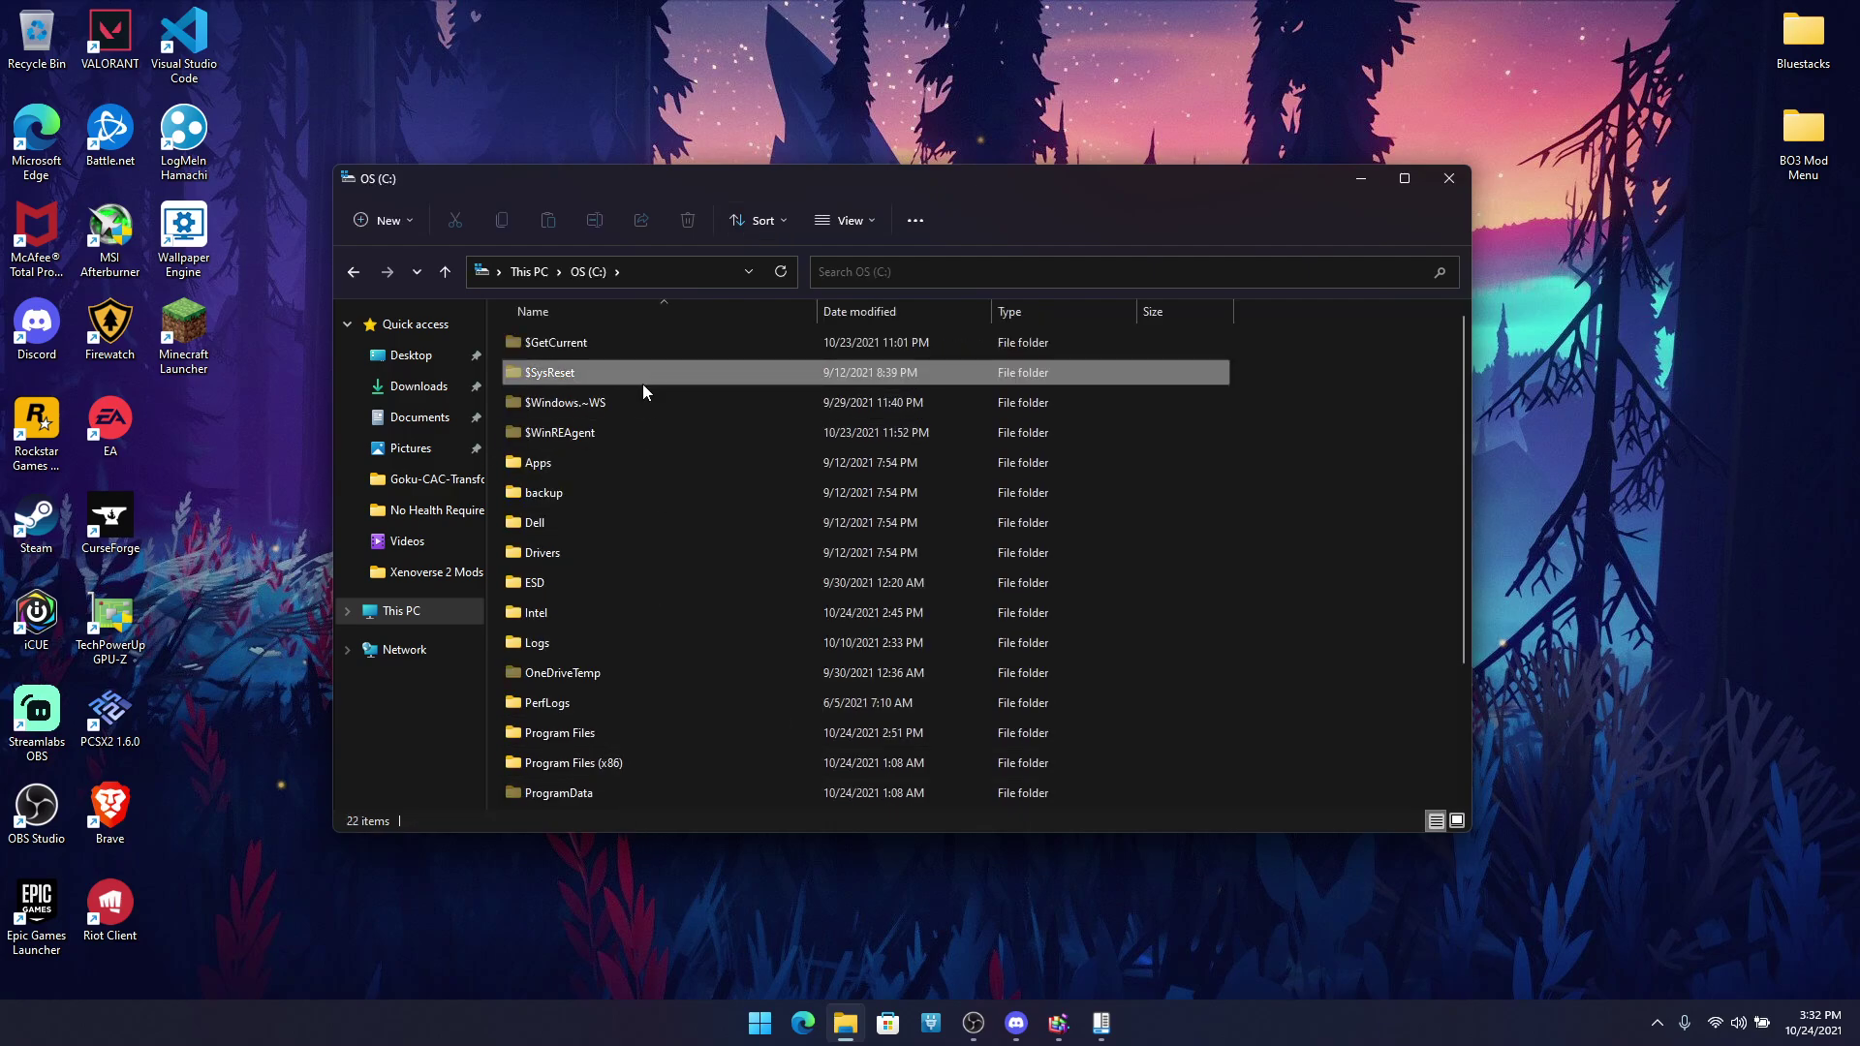
pyautogui.hotkey('ctrl', 'a')
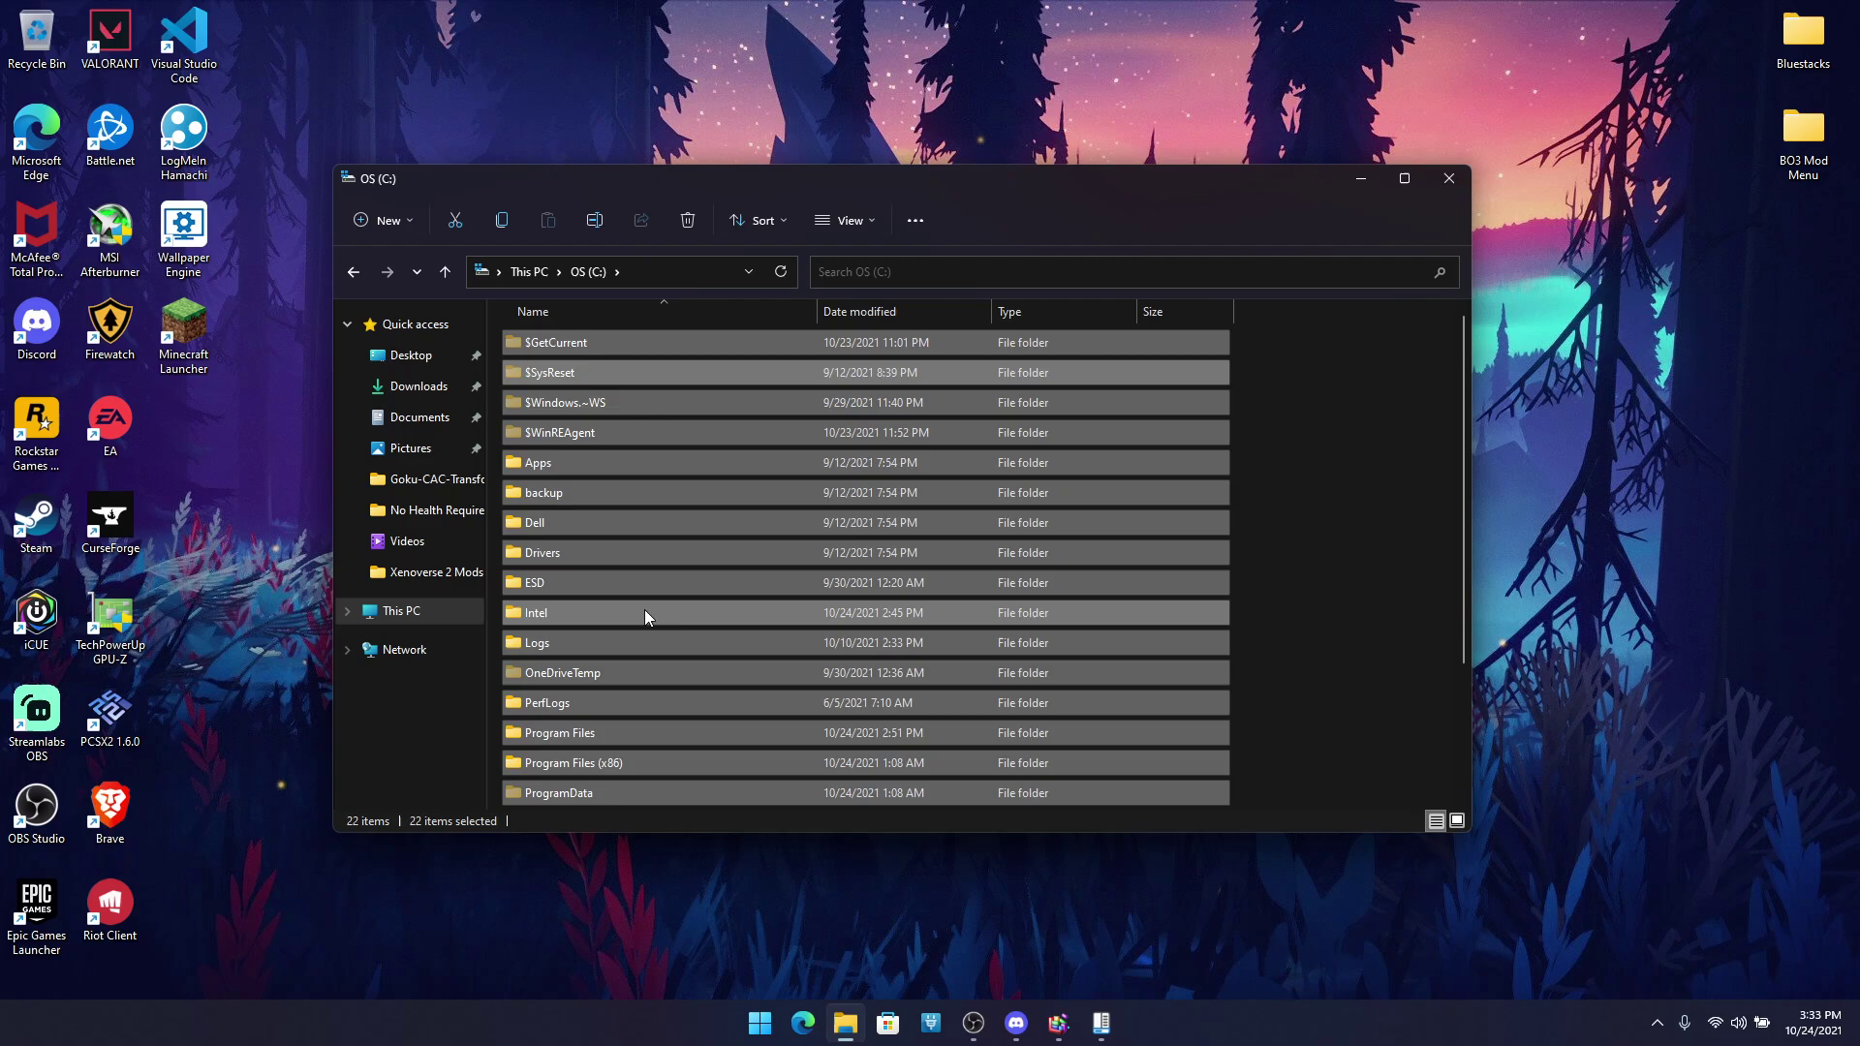
pyautogui.click(1269, 518)
pyautogui.click(868, 220)
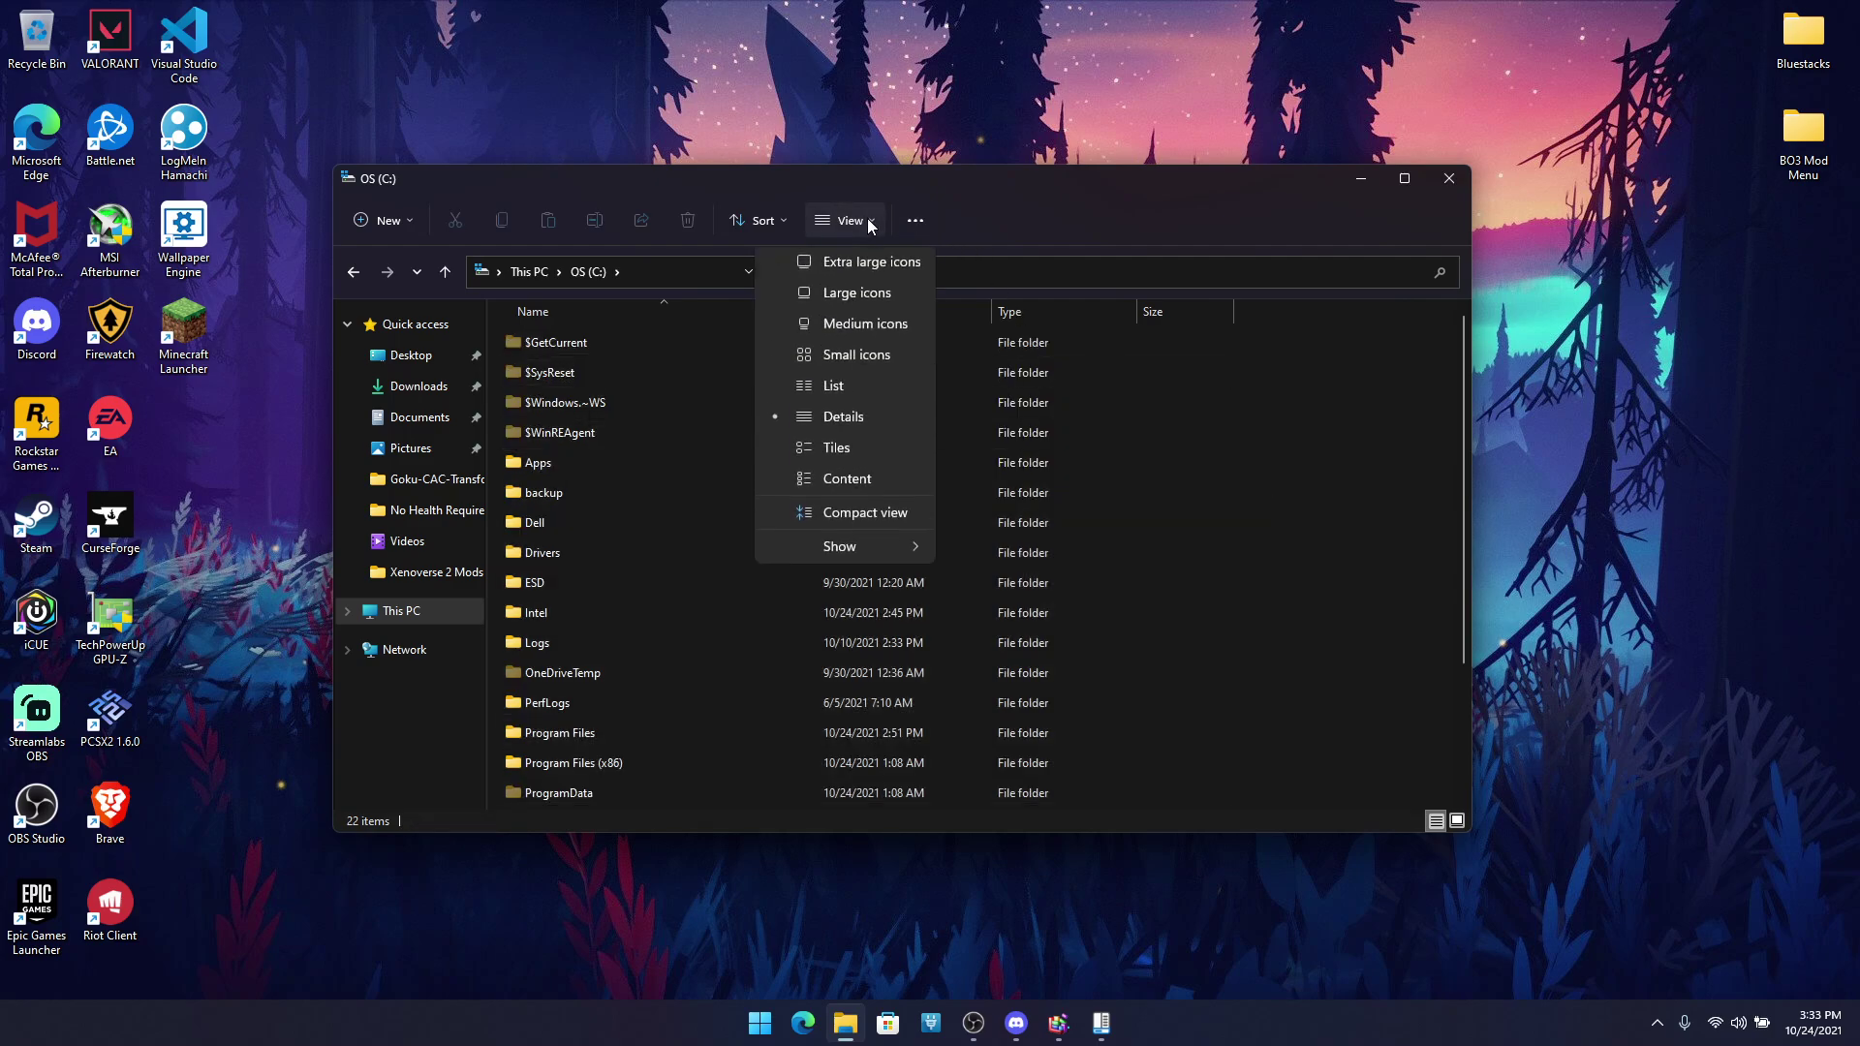
pyautogui.click(1166, 492)
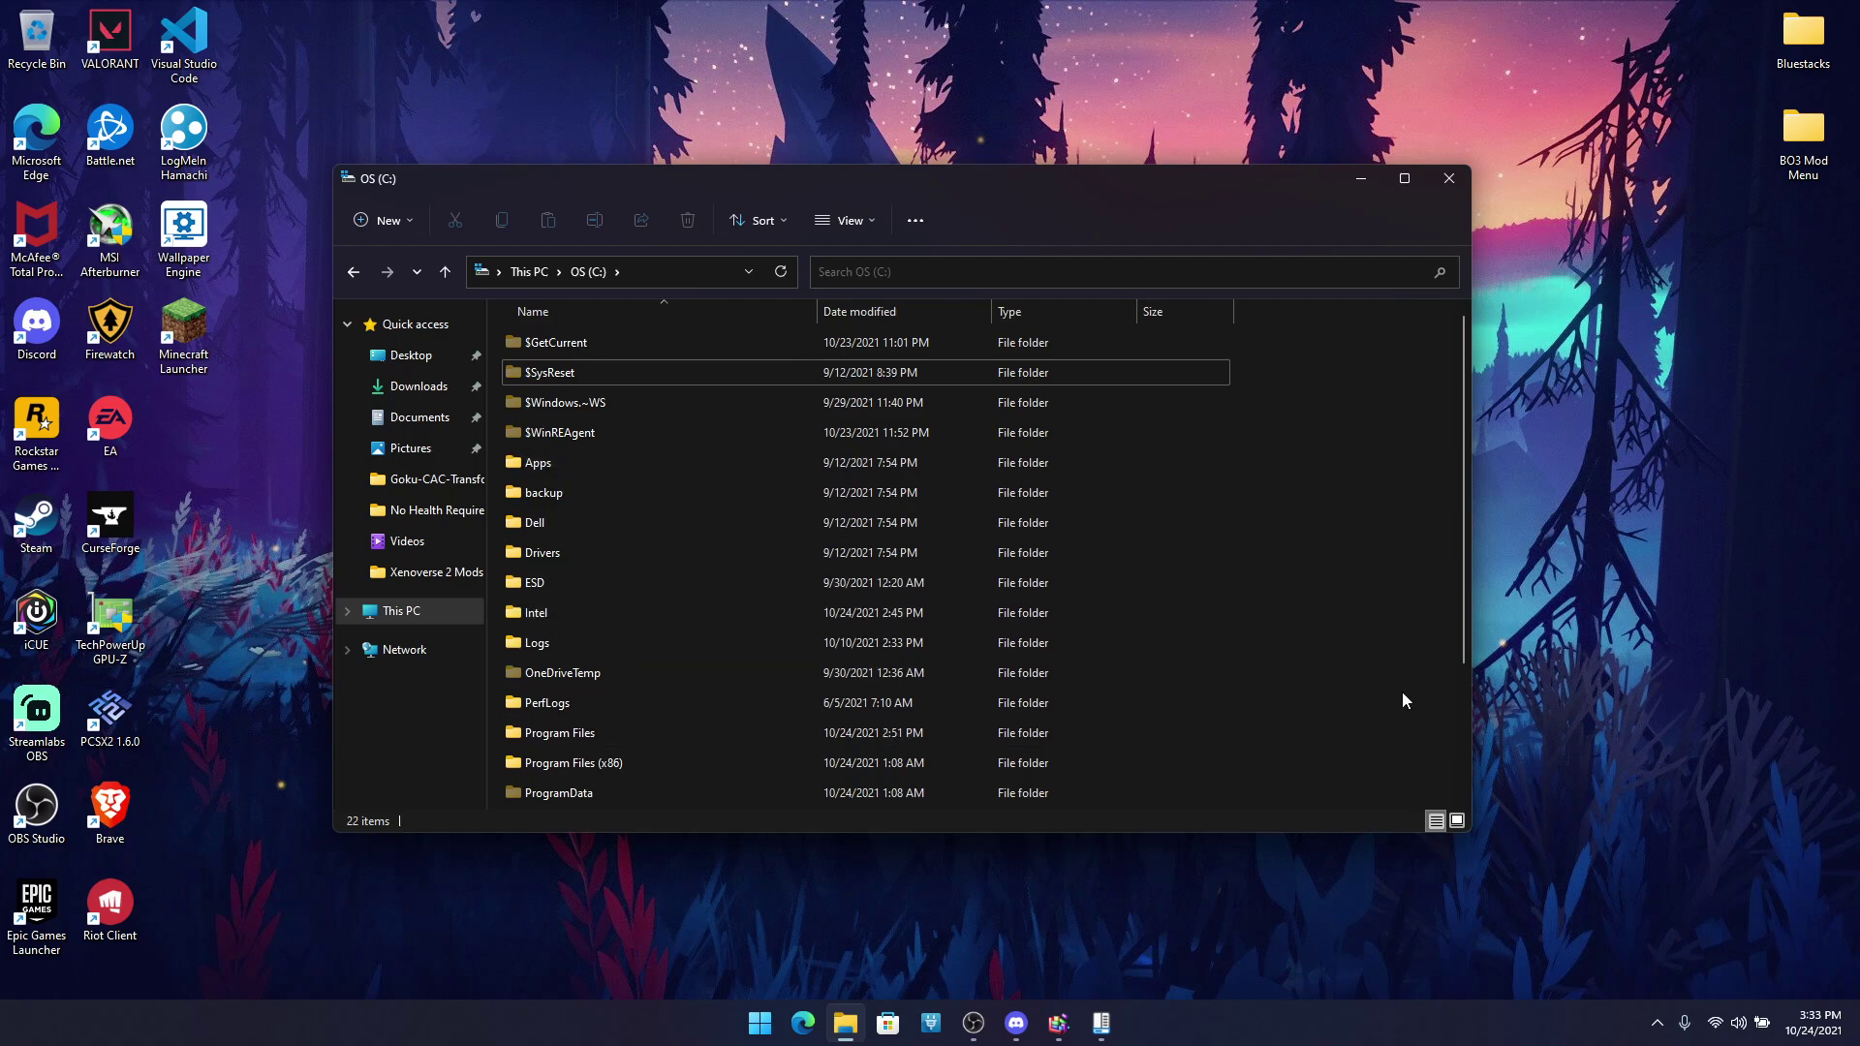
# Step: Turn Compact view back on in the C: drive folder, inspect the tighter row spacing, and close File Explorer
pyautogui.click(856, 219)
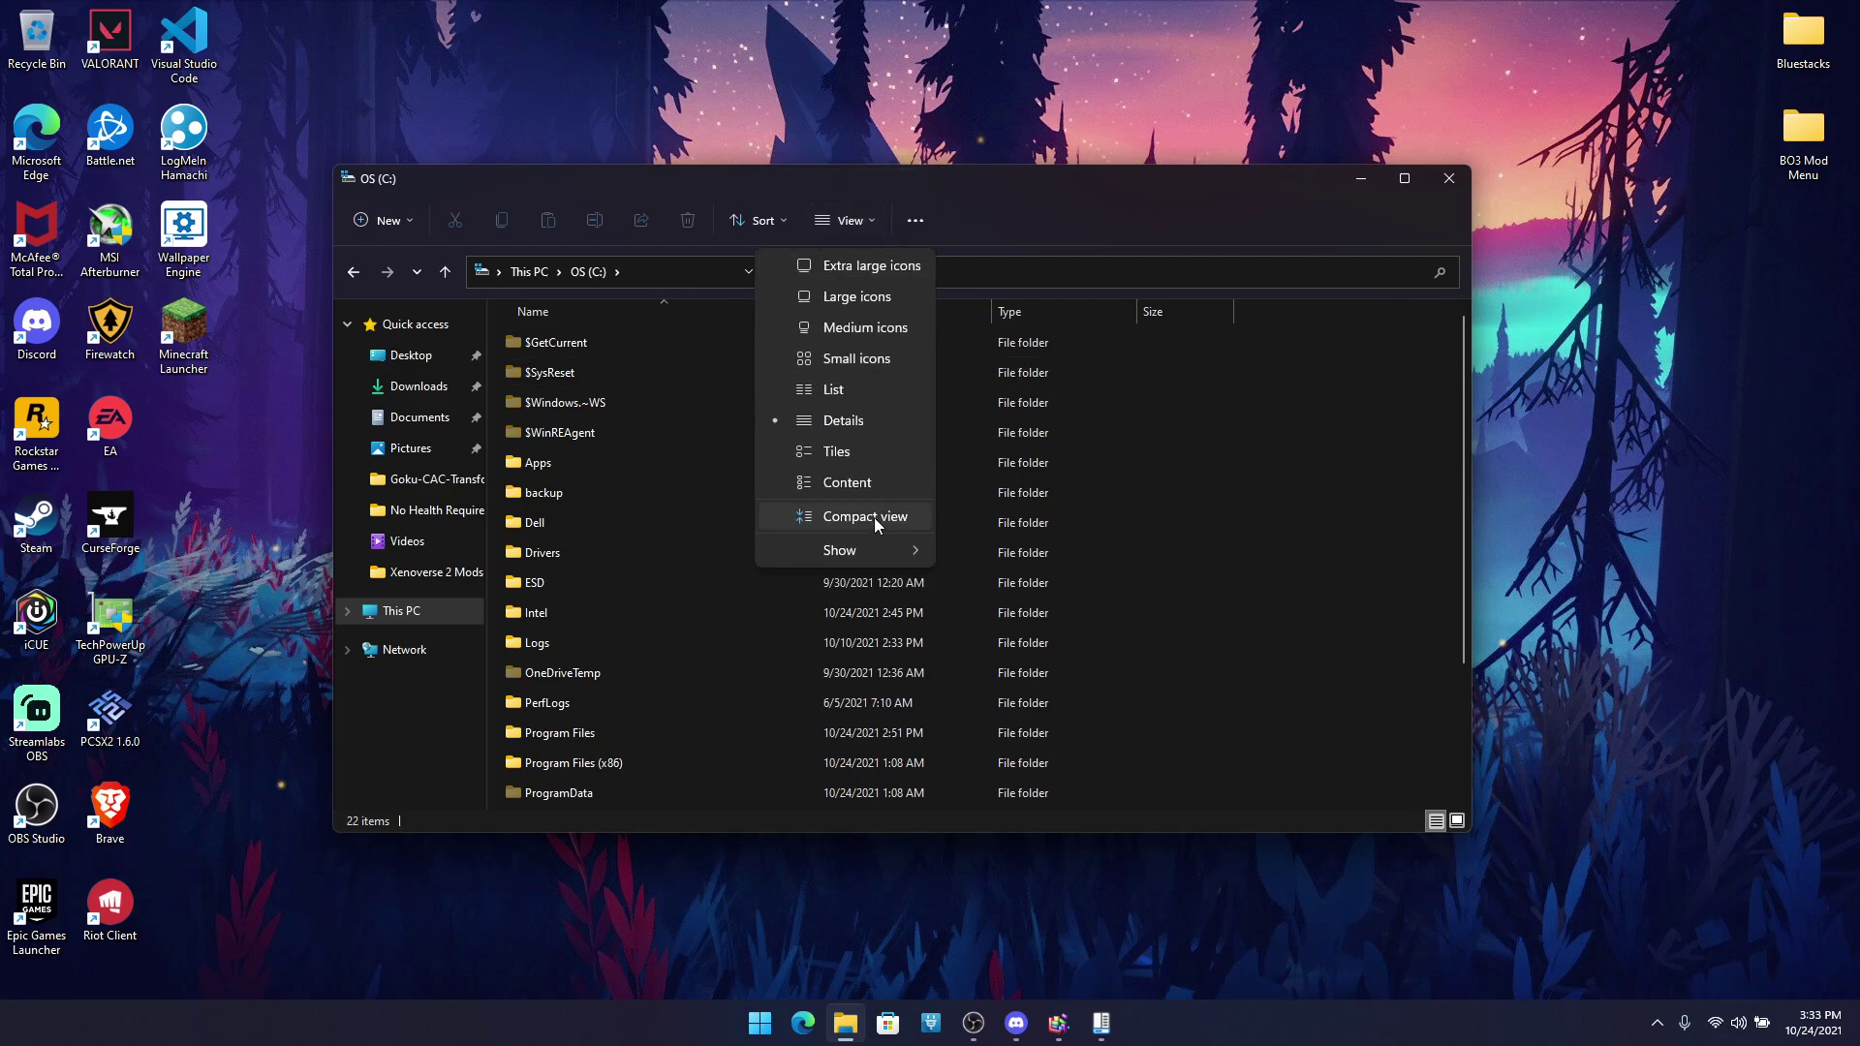
pyautogui.click(873, 517)
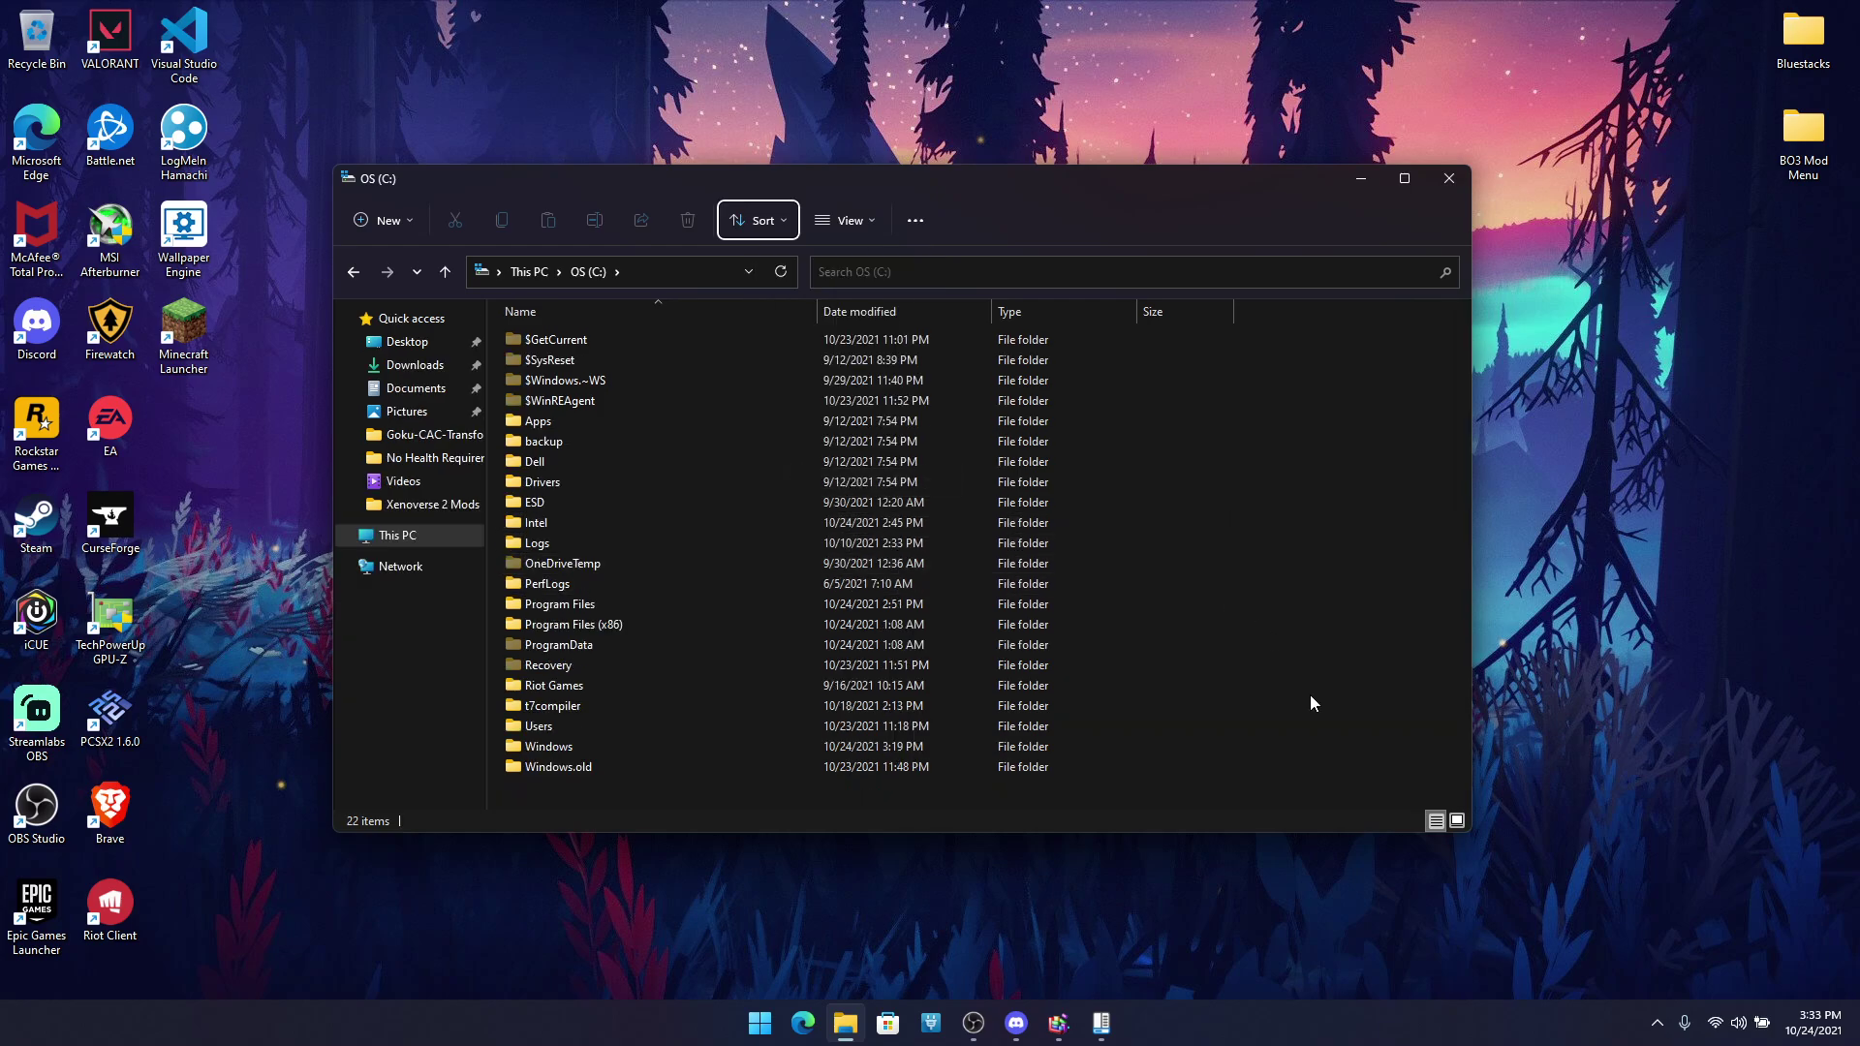
pyautogui.click(629, 797)
pyautogui.moveTo(550, 781); pyautogui.dragTo(528, 360)
pyautogui.click(1275, 543)
pyautogui.click(1447, 168)
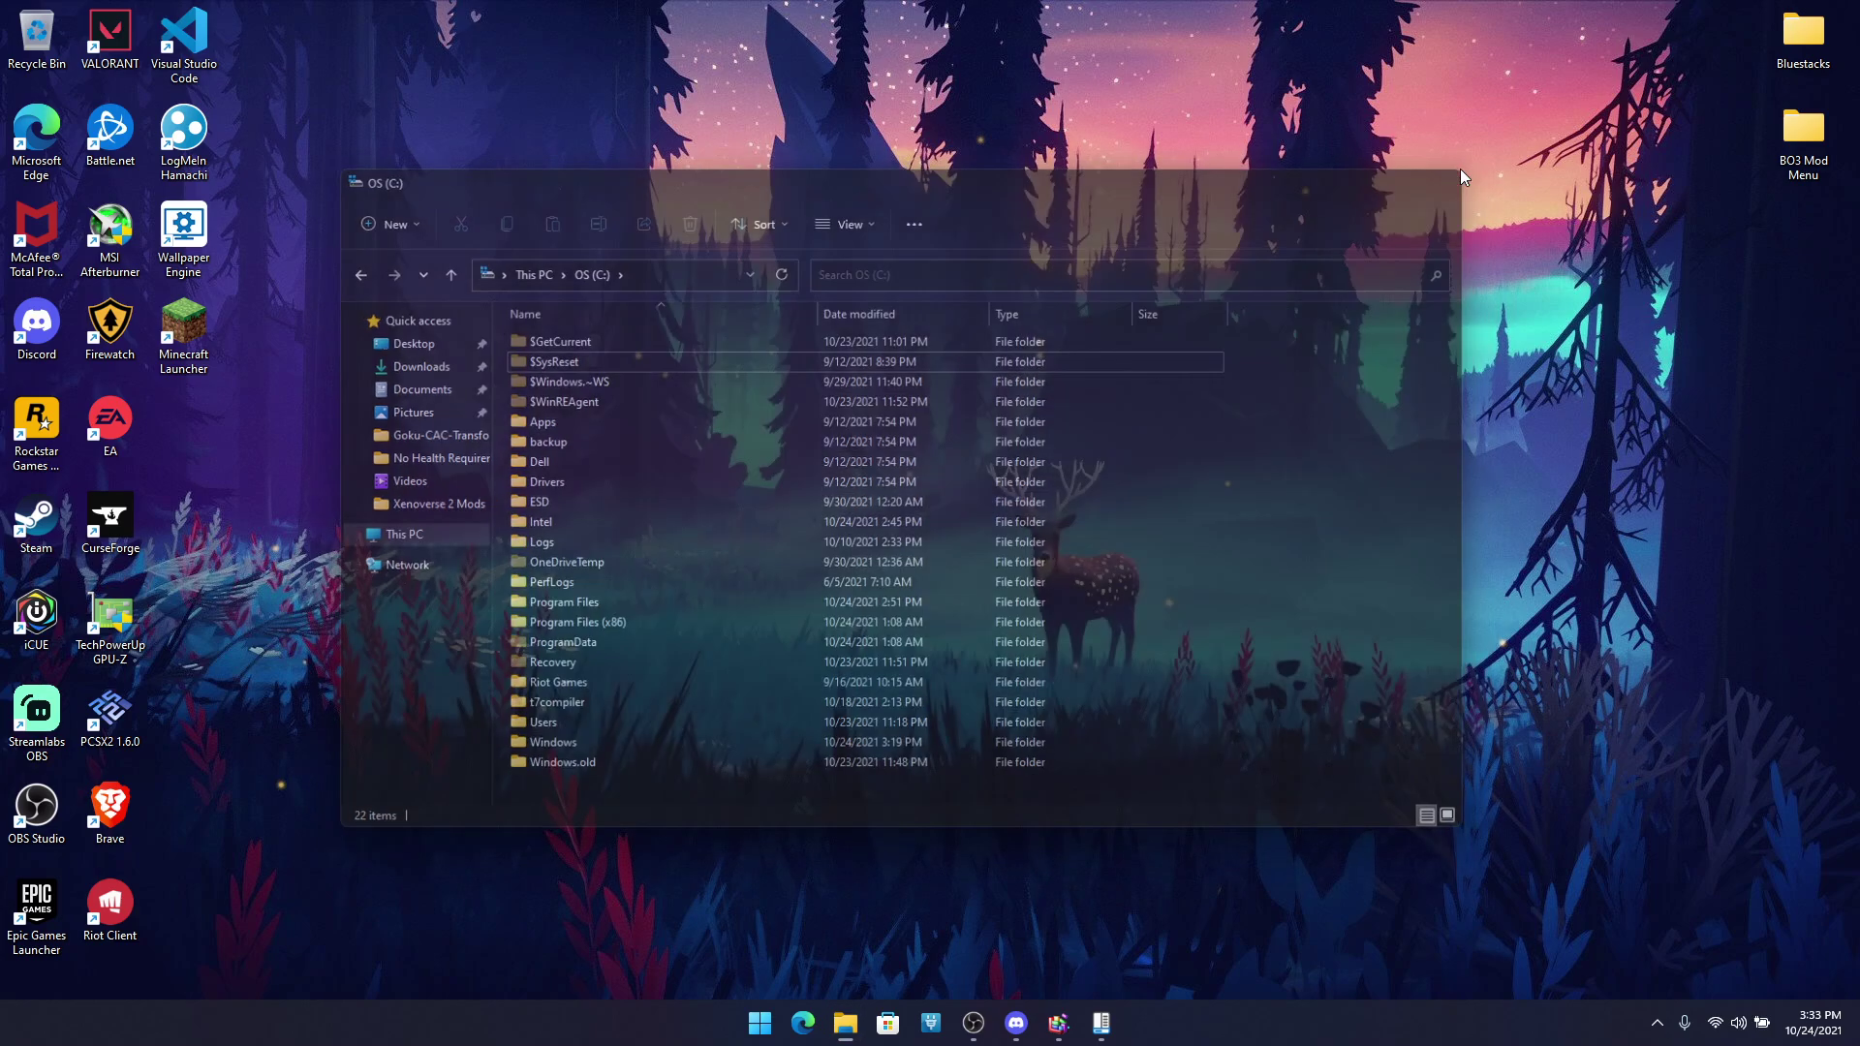
# Step: Reopen the StartAllBack configuration, set the Explorer style back to Win10 Ribbon UI, and close the window
pyautogui.rightClick(762, 1018)
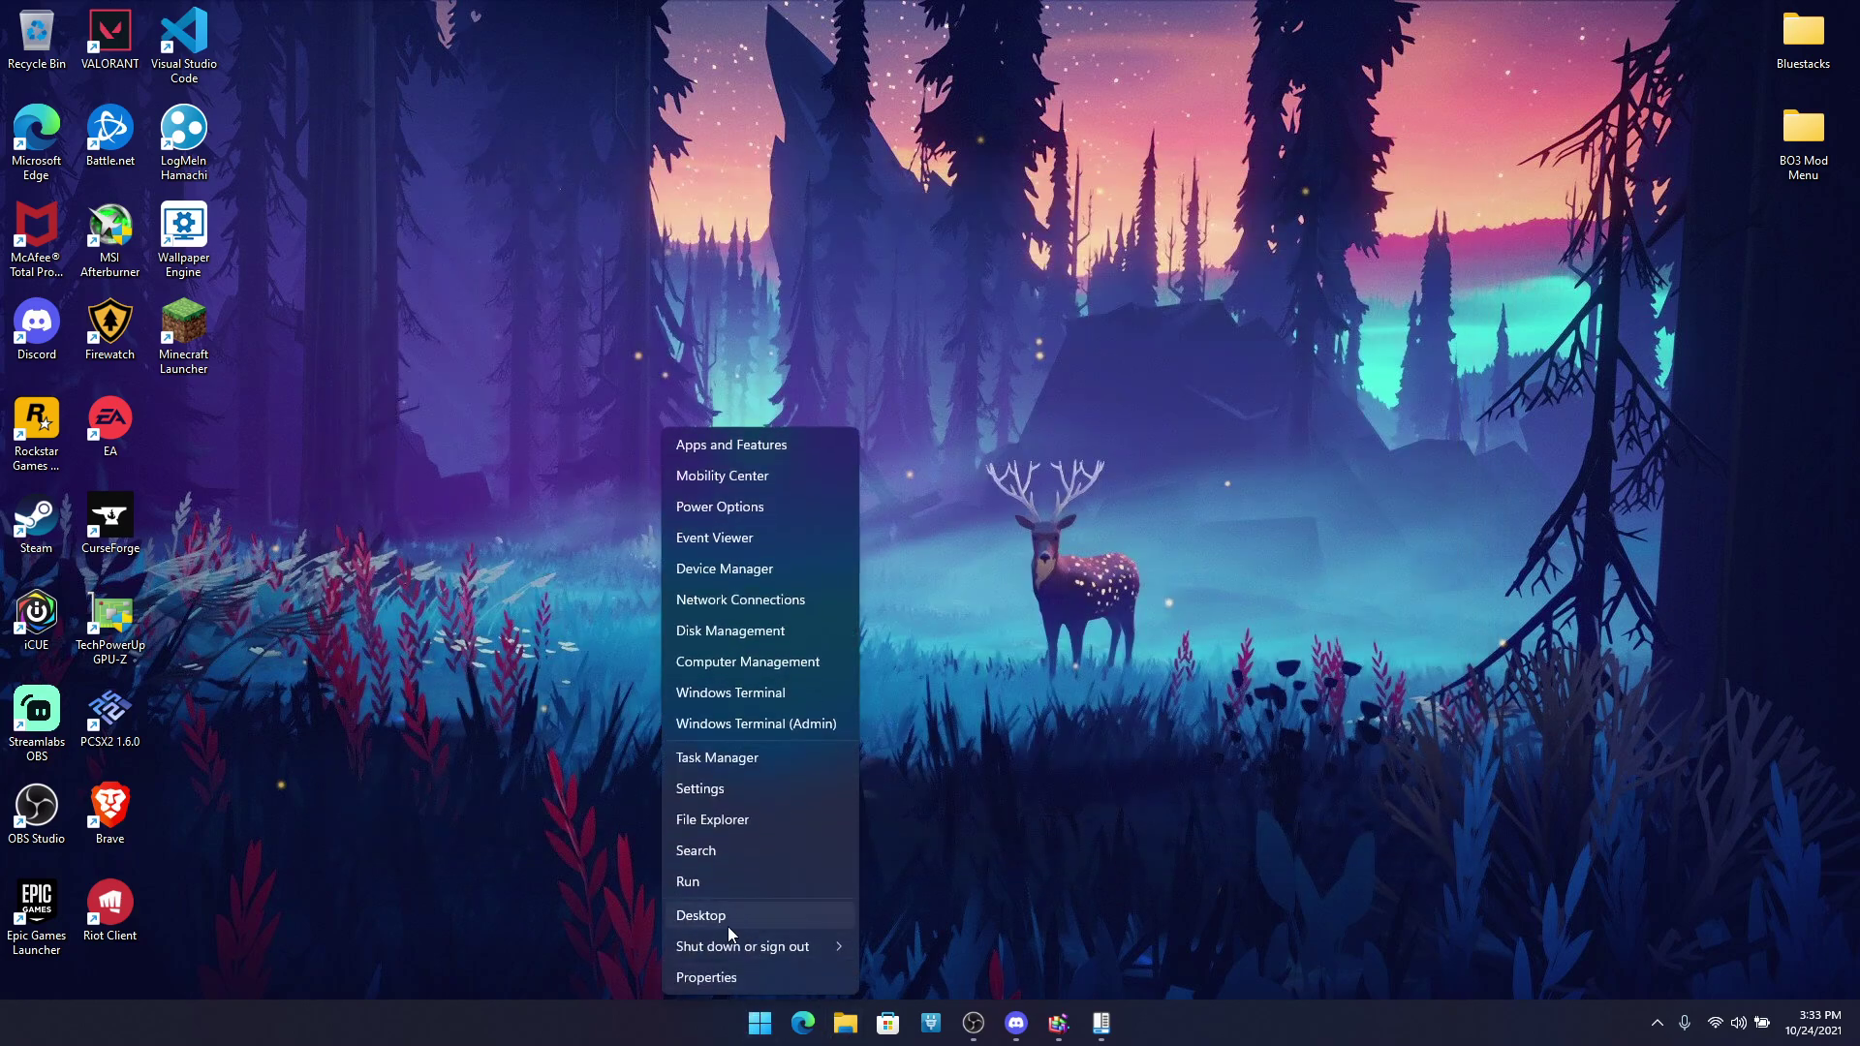
pyautogui.click(724, 972)
pyautogui.click(1007, 366)
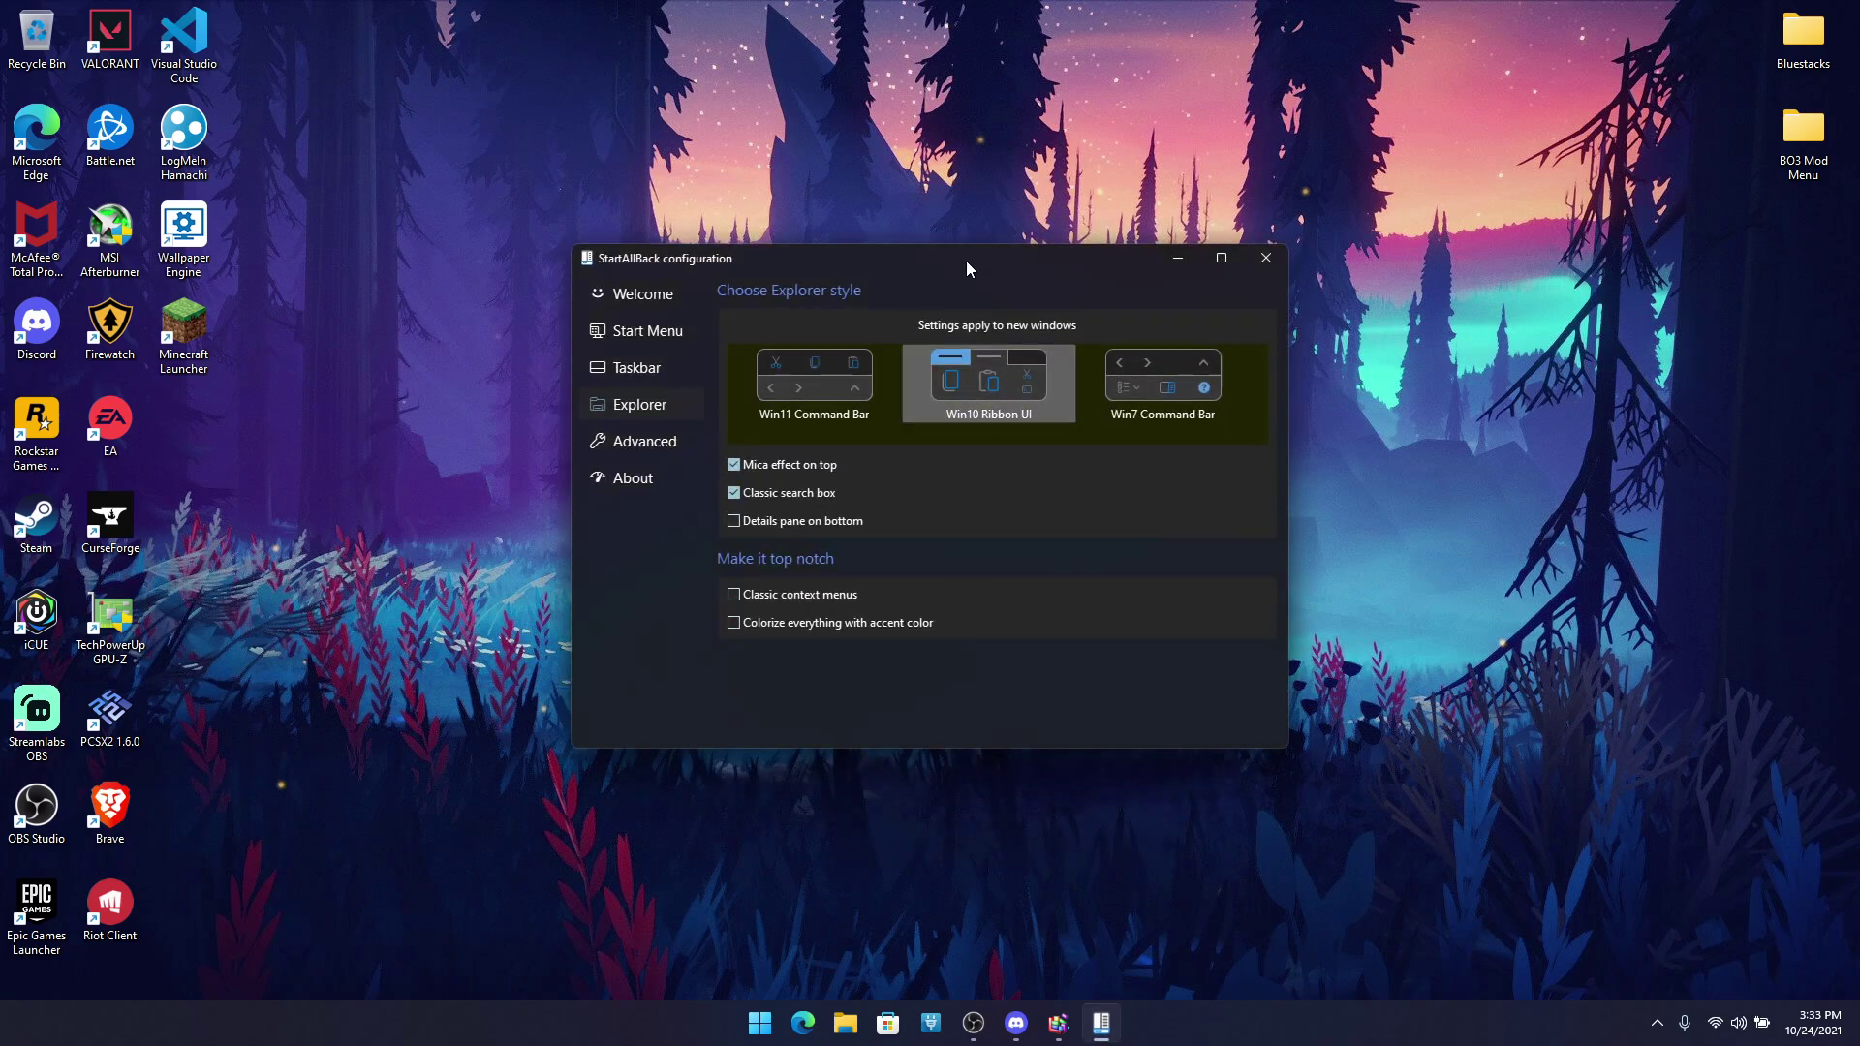
pyautogui.moveTo(967, 260); pyautogui.dragTo(931, 249)
pyautogui.click(1237, 255)
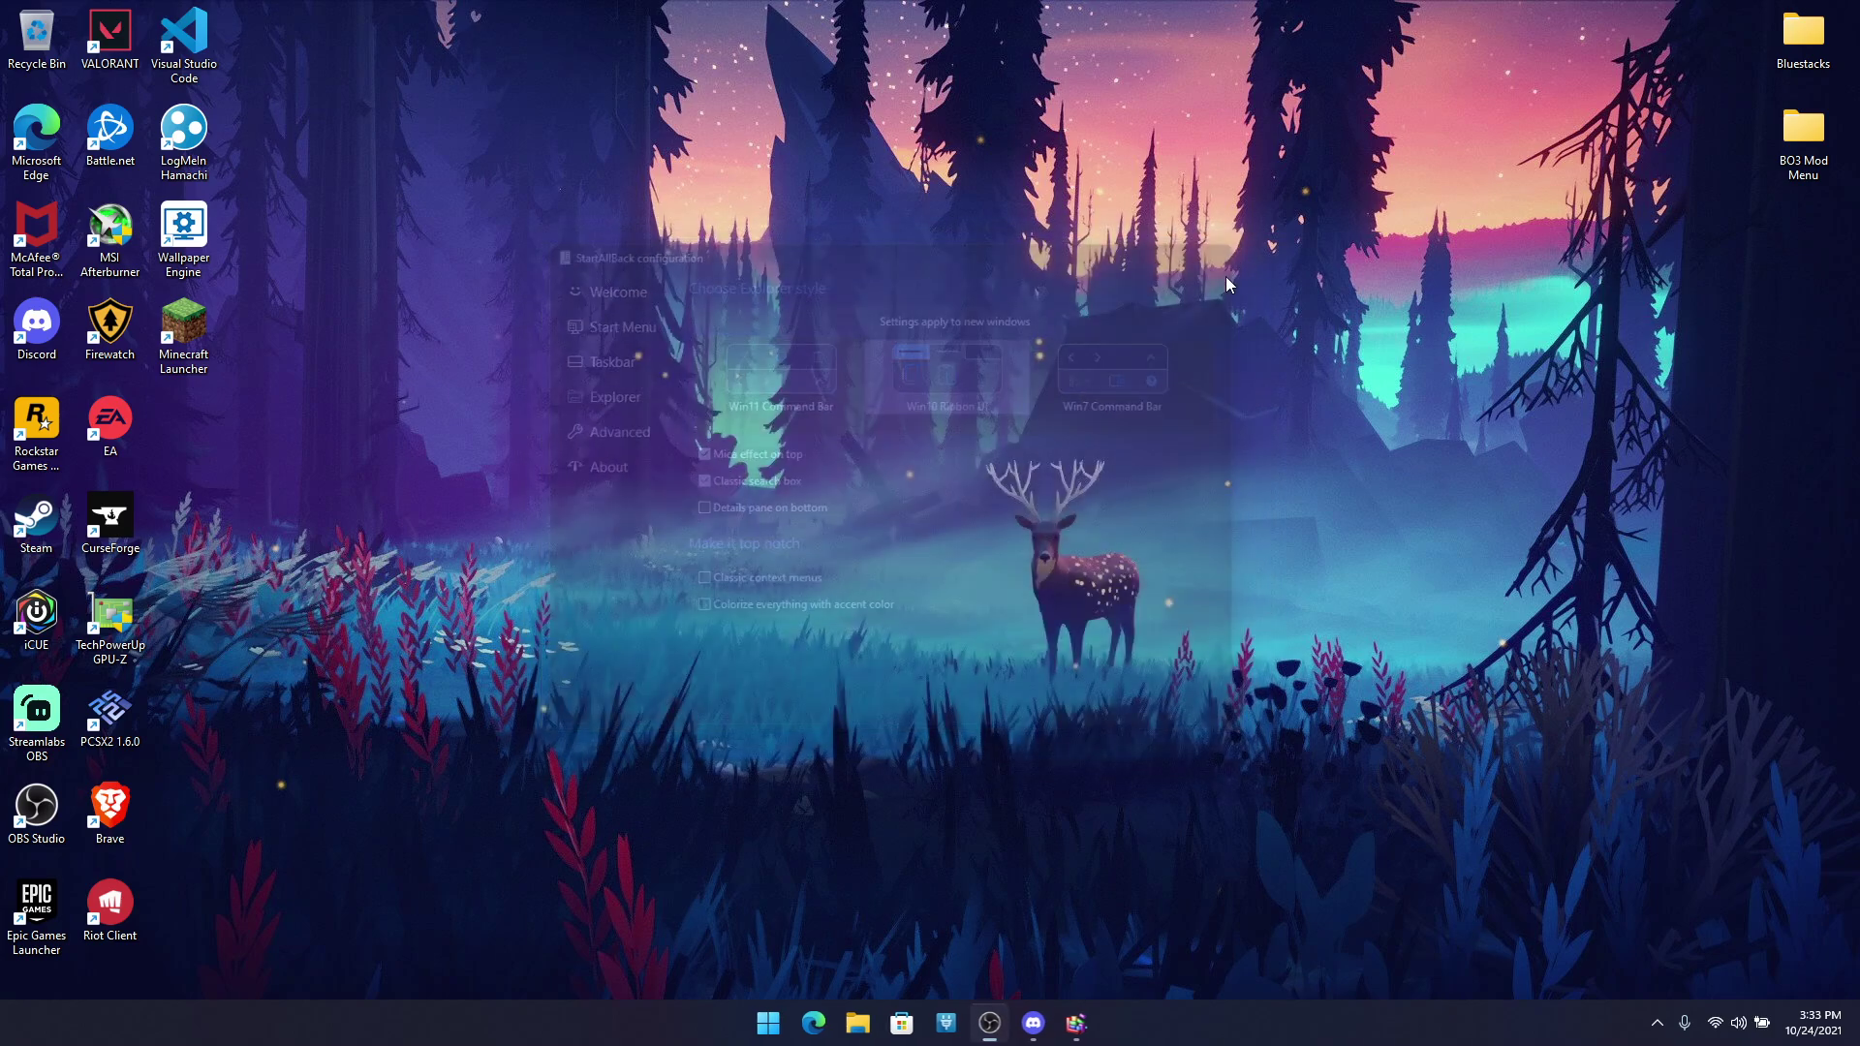
pyautogui.click(781, 1024)
pyautogui.click(782, 1026)
pyautogui.click(785, 1028)
pyautogui.click(786, 1028)
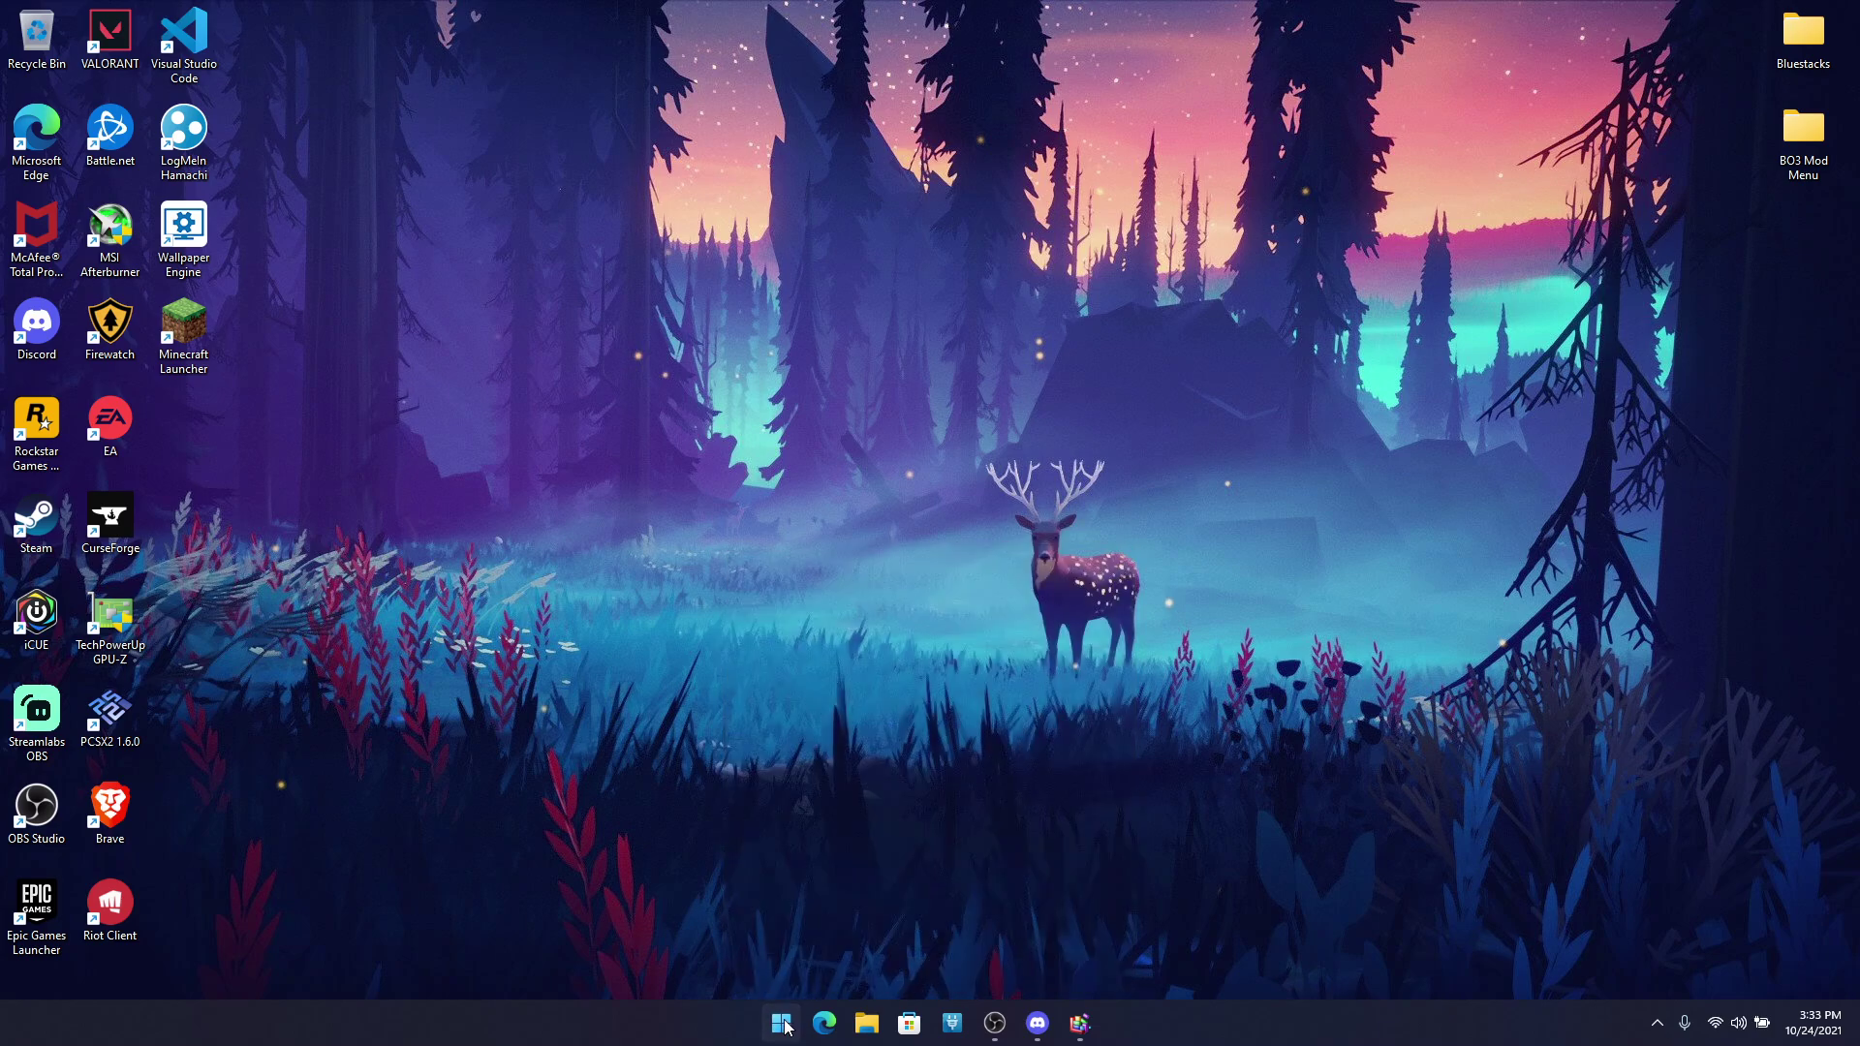
pyautogui.click(786, 1028)
pyautogui.click(786, 1028)
# Step: Open the StartAllBack configuration, review the Start menu visual style and the full list of item and behavior settings, and close it
pyautogui.rightClick(781, 1024)
pyautogui.click(772, 974)
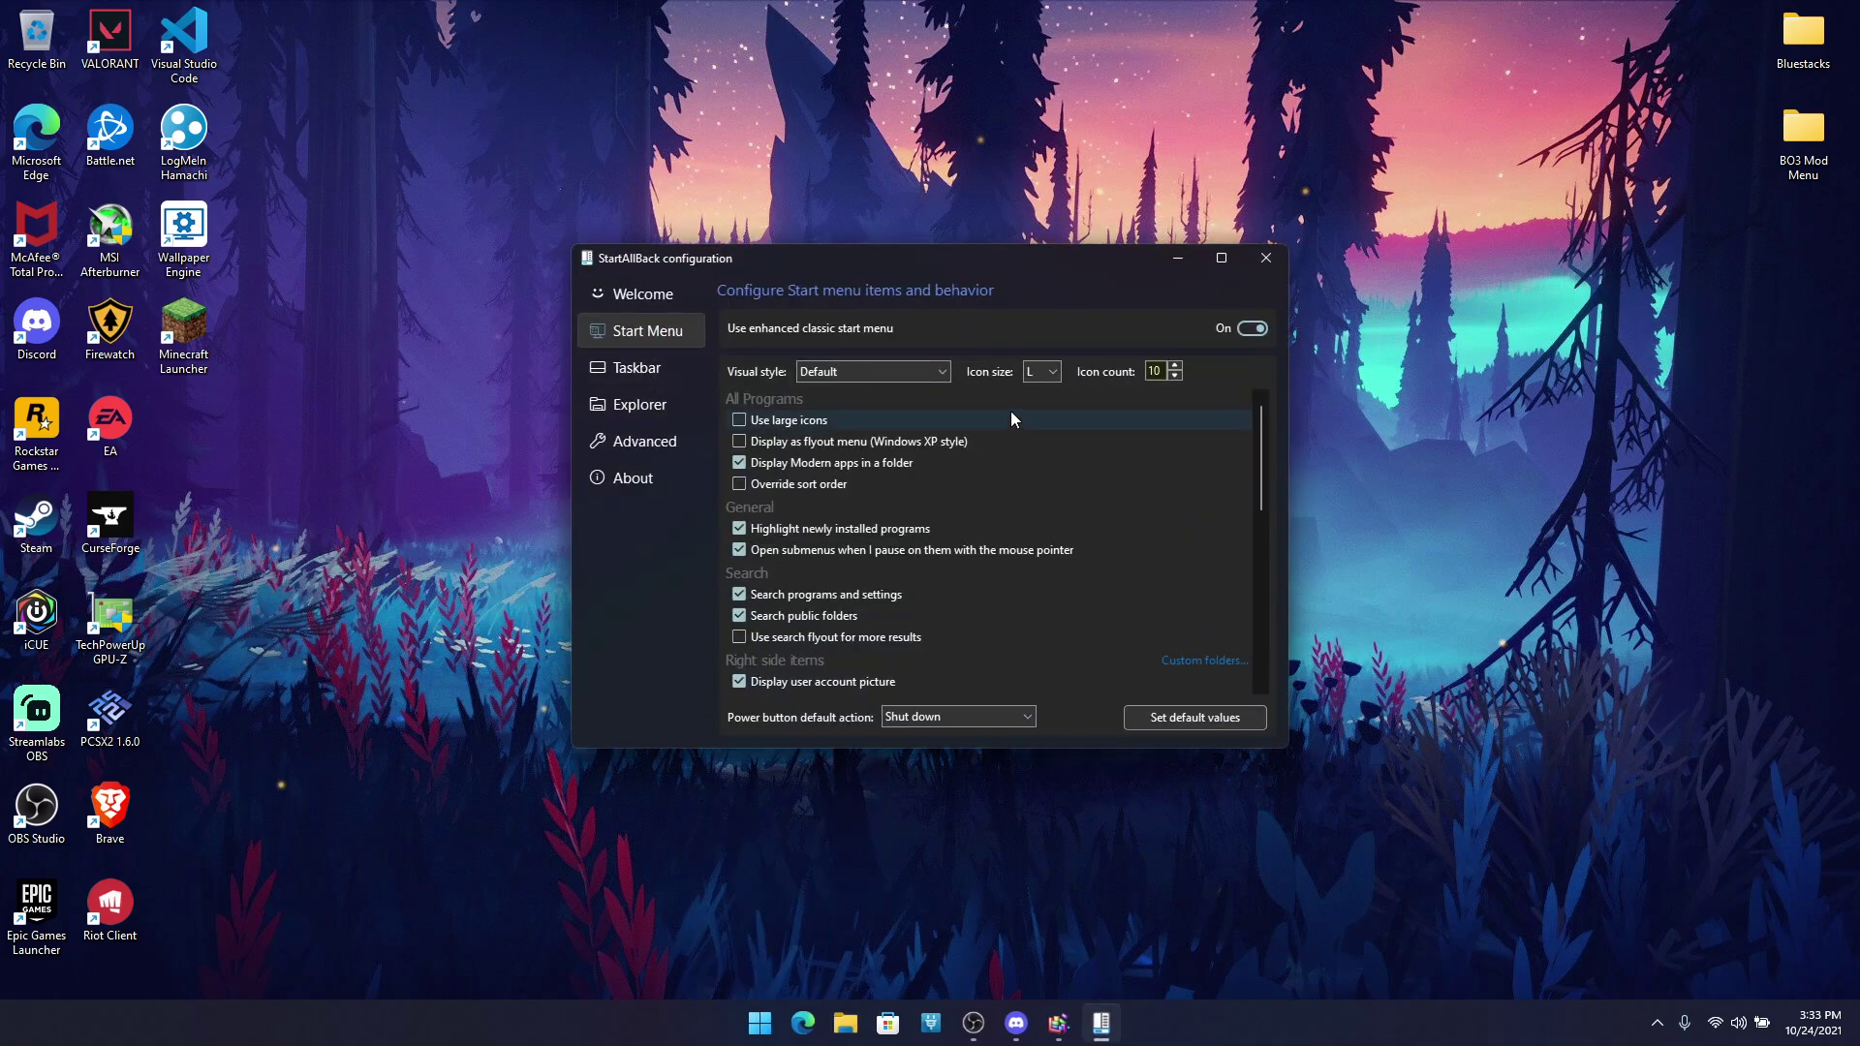
pyautogui.click(935, 372)
pyautogui.scroll(-2, 1043, 463)
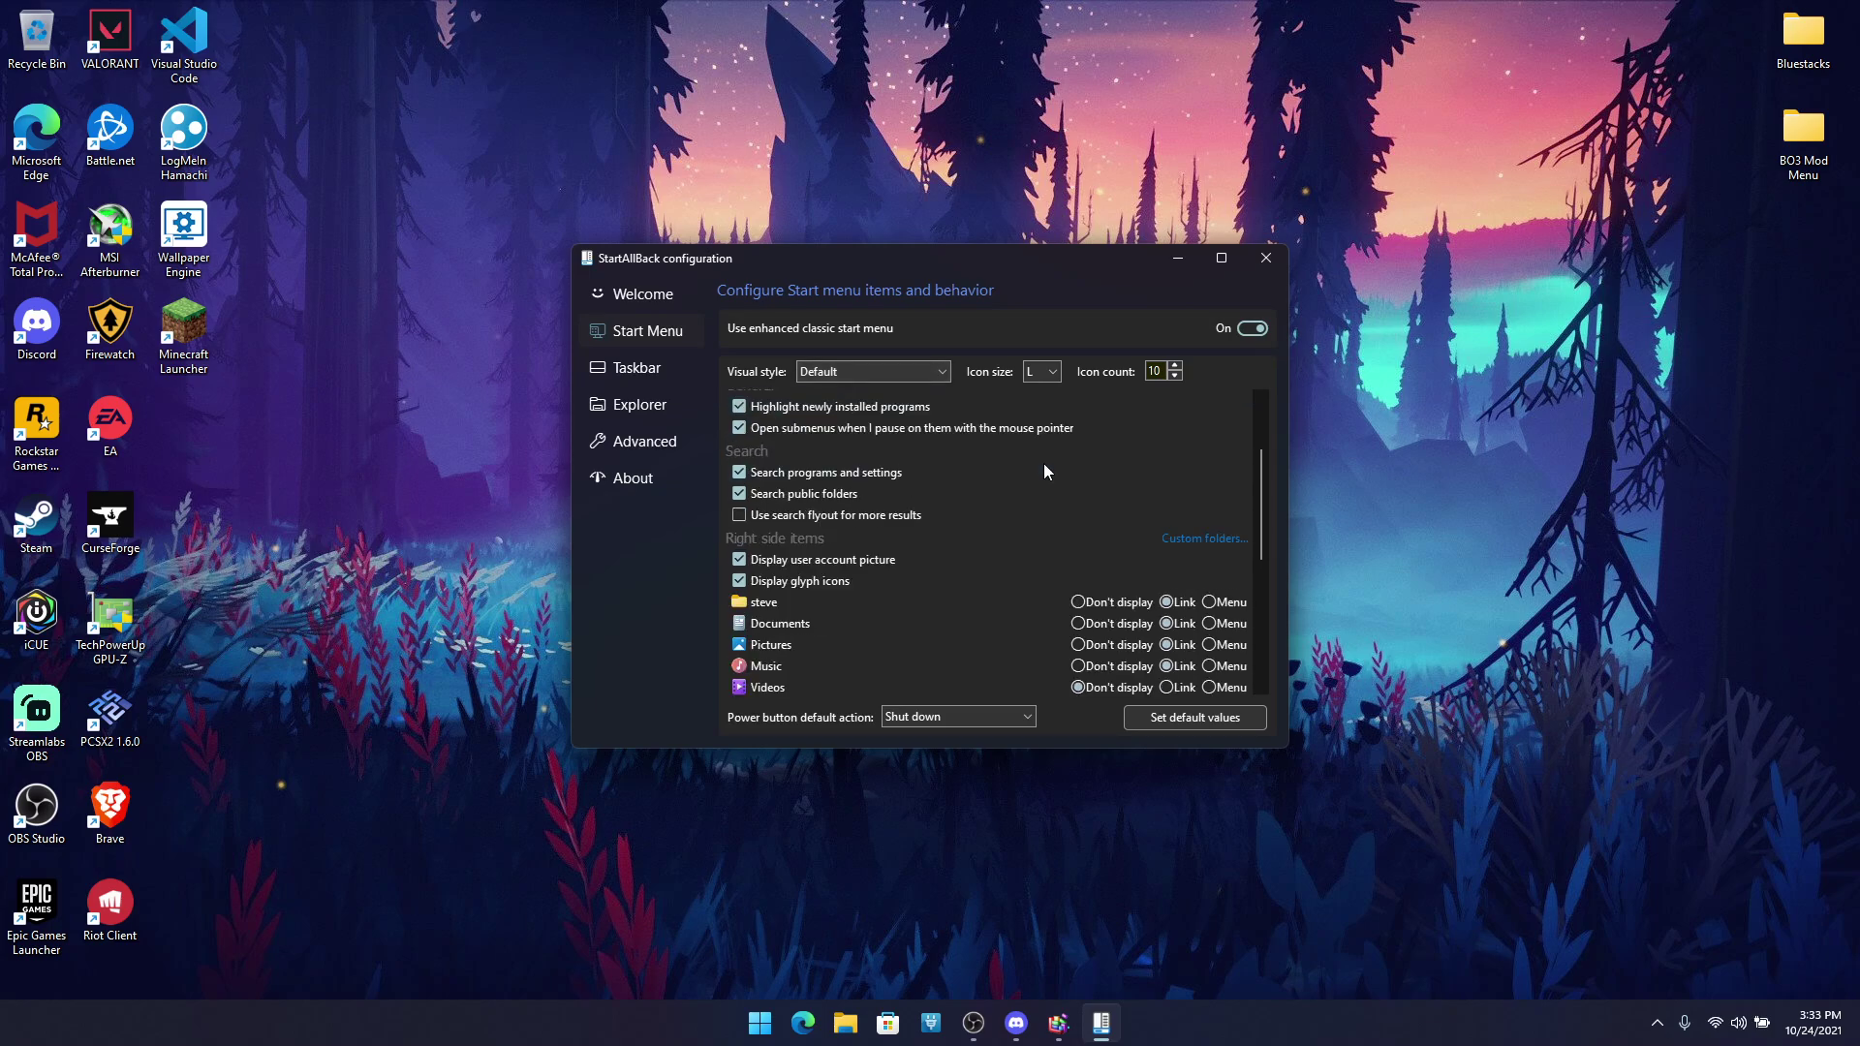
pyautogui.scroll(2, 905, 543)
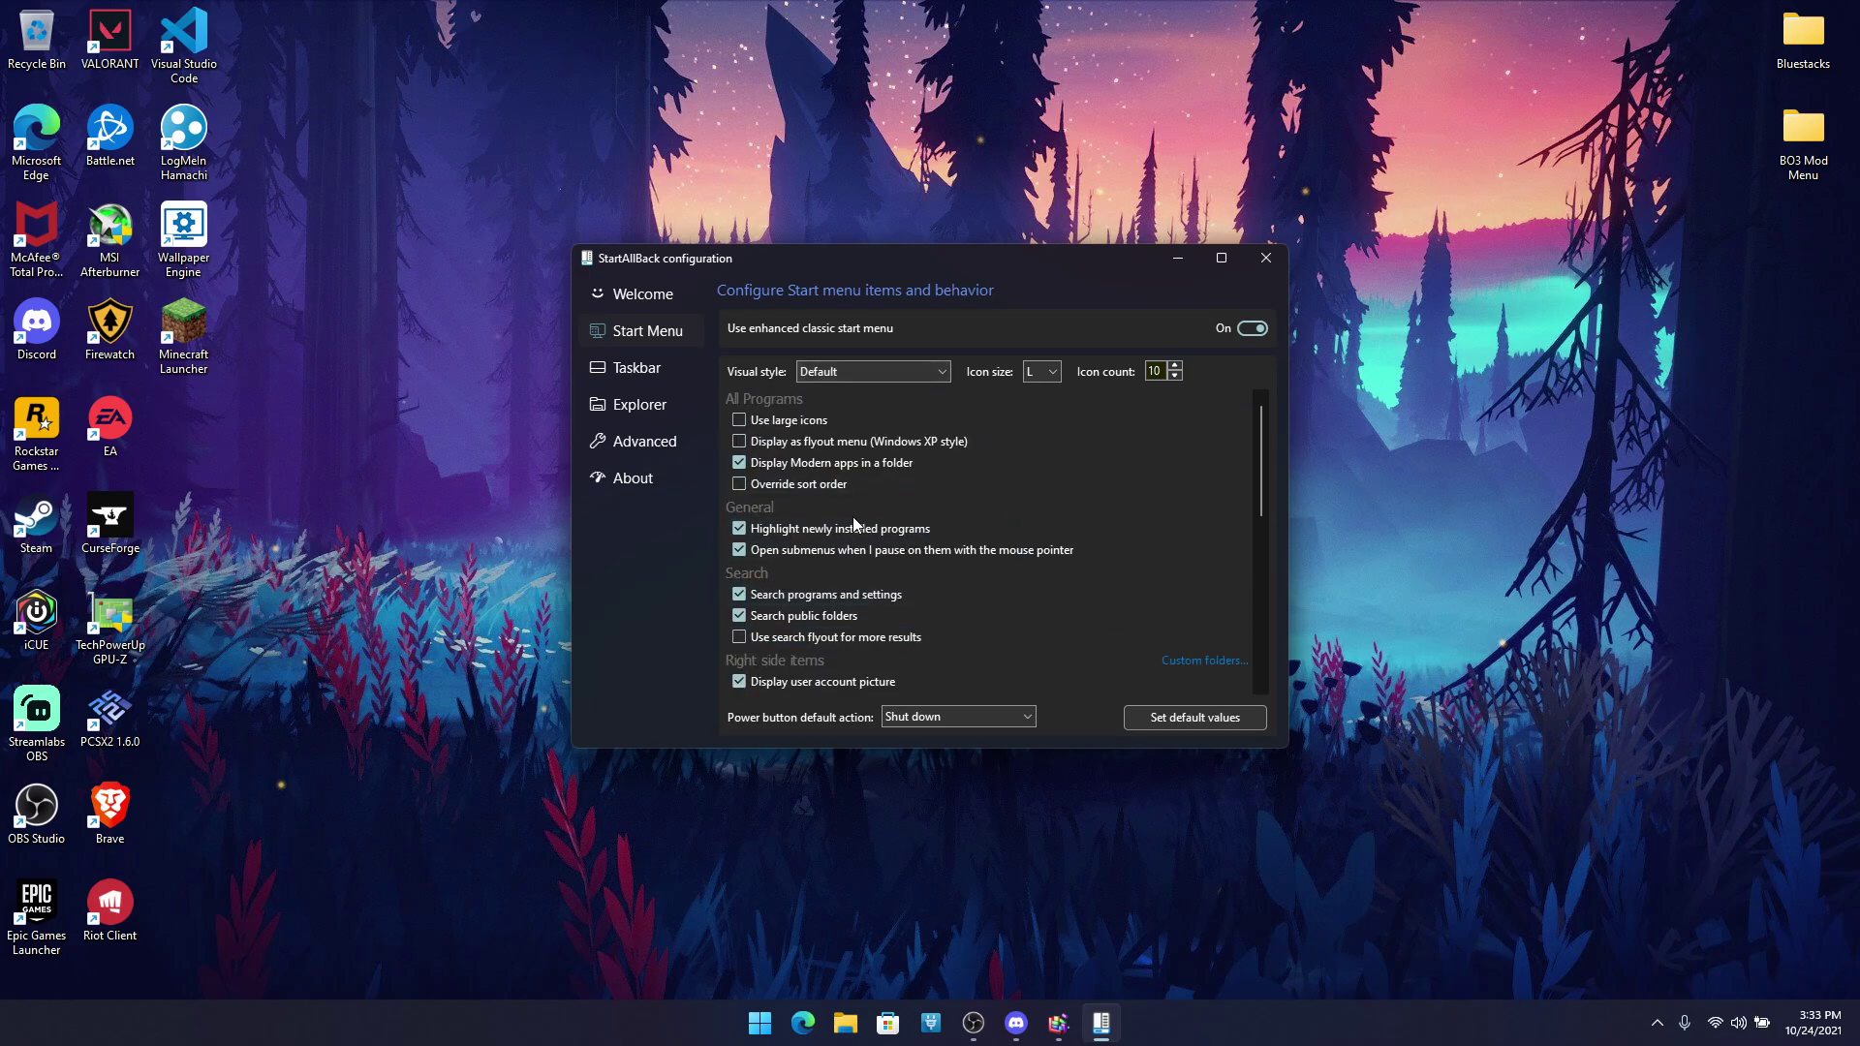
pyautogui.scroll(-8, 936, 530)
pyautogui.scroll(8, 924, 642)
pyautogui.click(1266, 259)
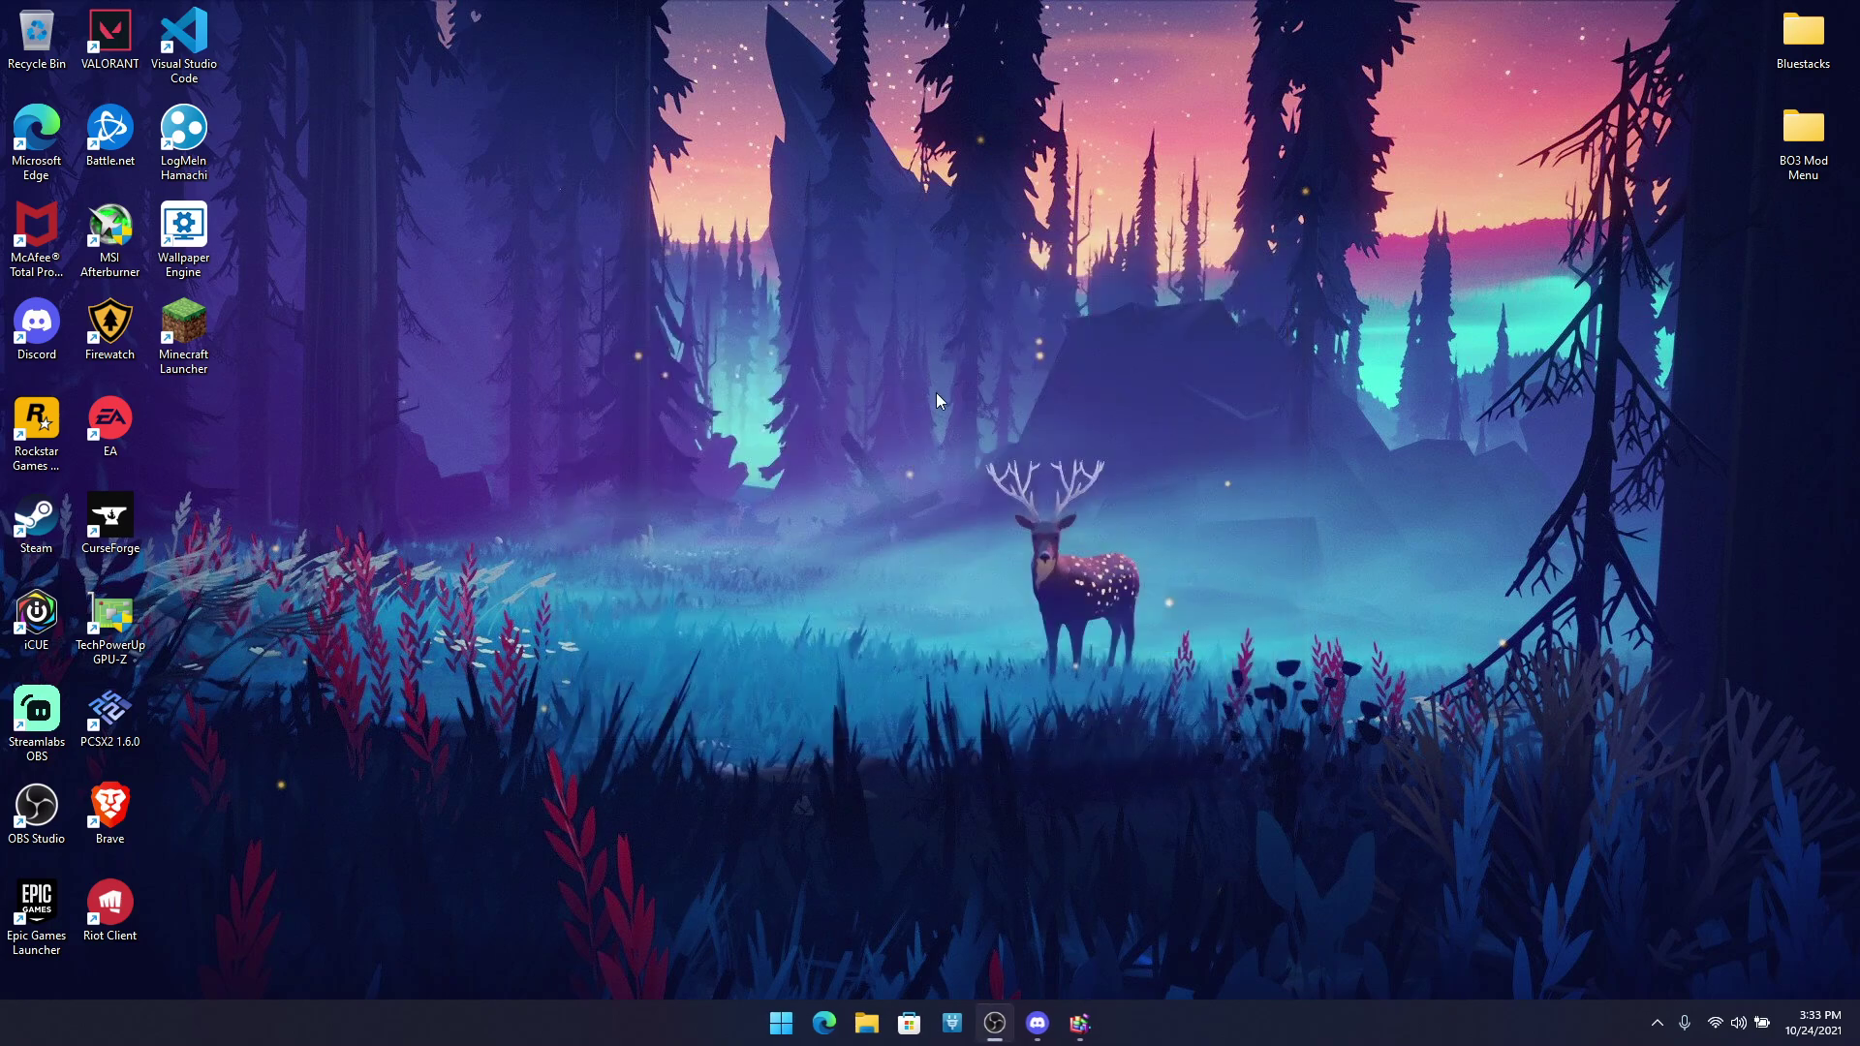